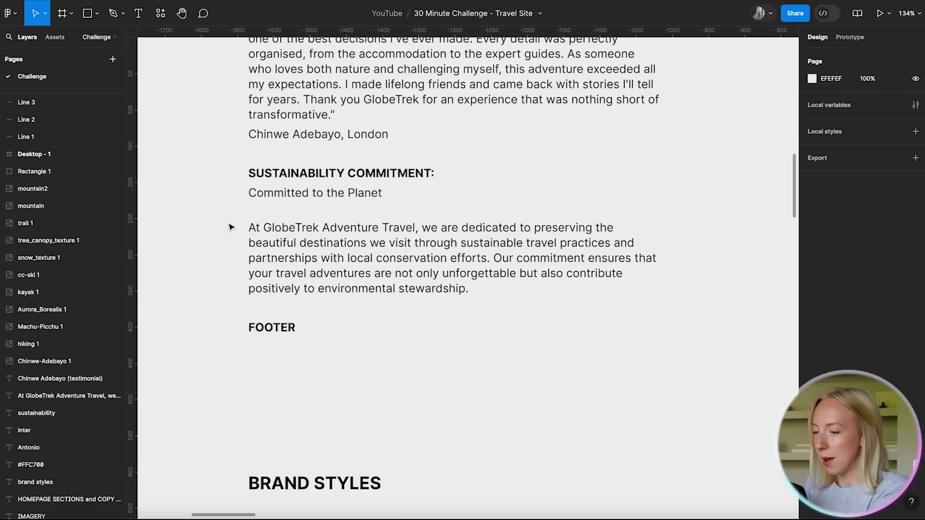
- Examine the homepage sections and copy, brand styles and imagery laid out on the canvas
scroll(231, 226, down, 2)
scroll(274, 265, down, 5)
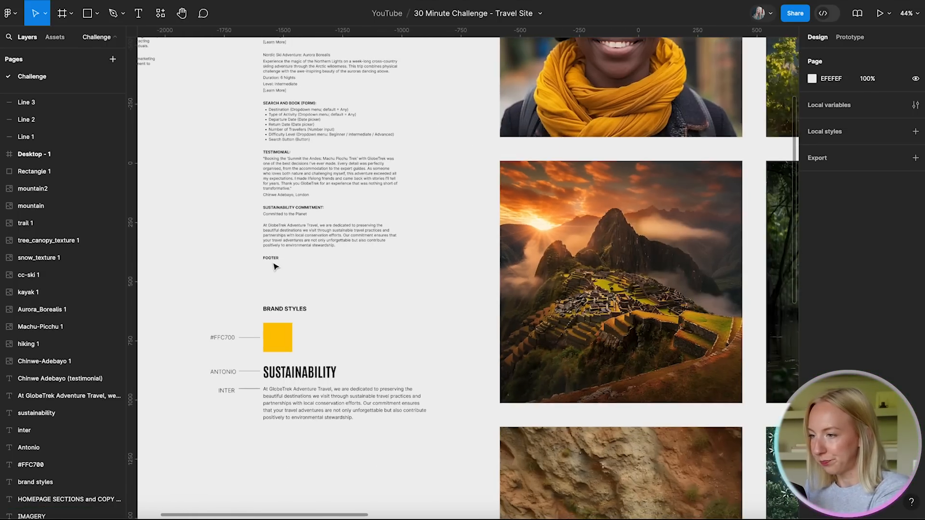
scroll(275, 265, up, 3)
scroll(289, 289, down, 2)
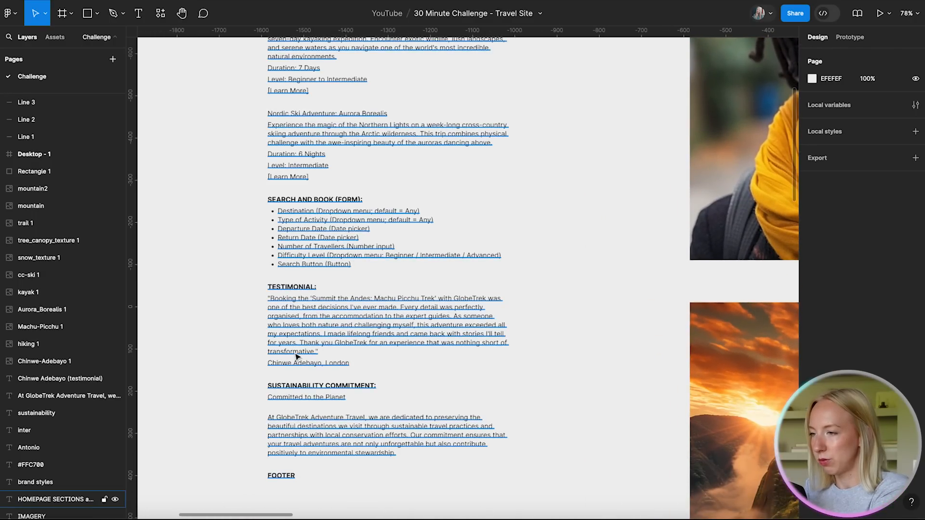
scroll(297, 356, up, 4)
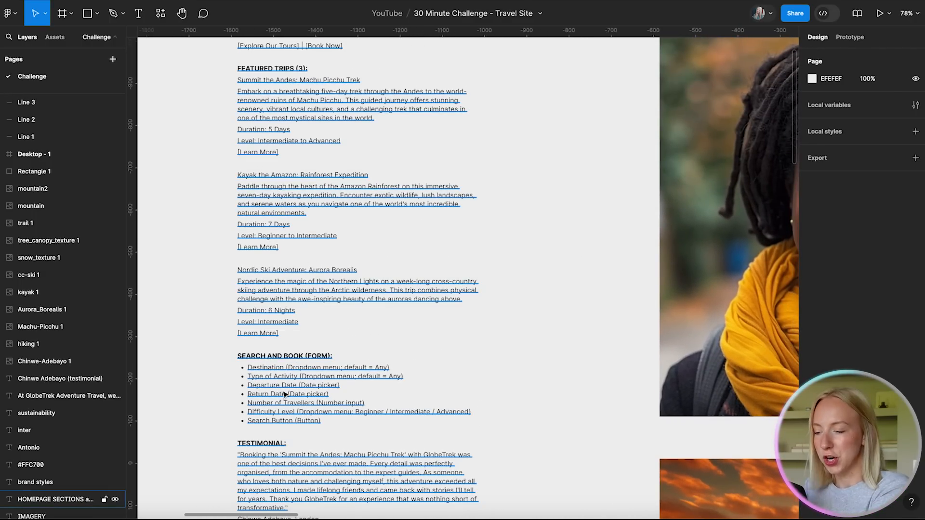
scroll(285, 395, down, 1)
scroll(313, 349, up, 5)
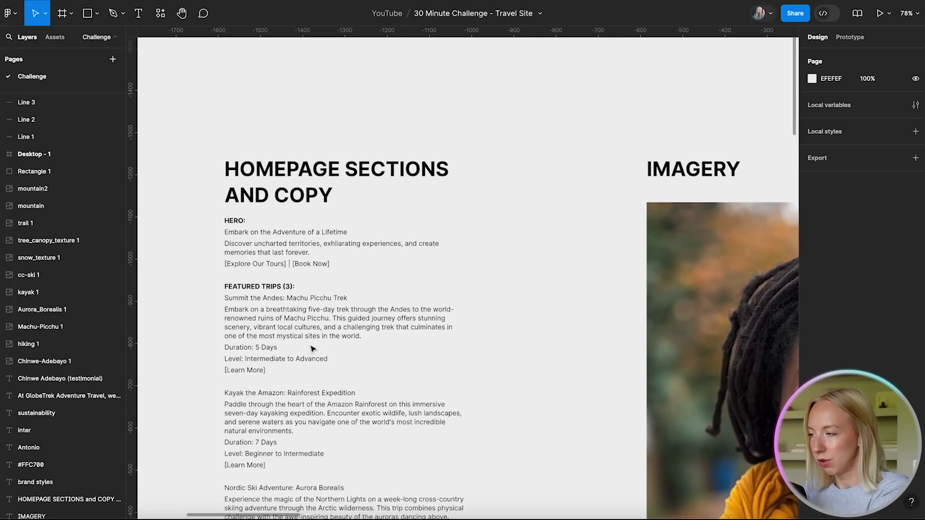
scroll(312, 349, down, 3)
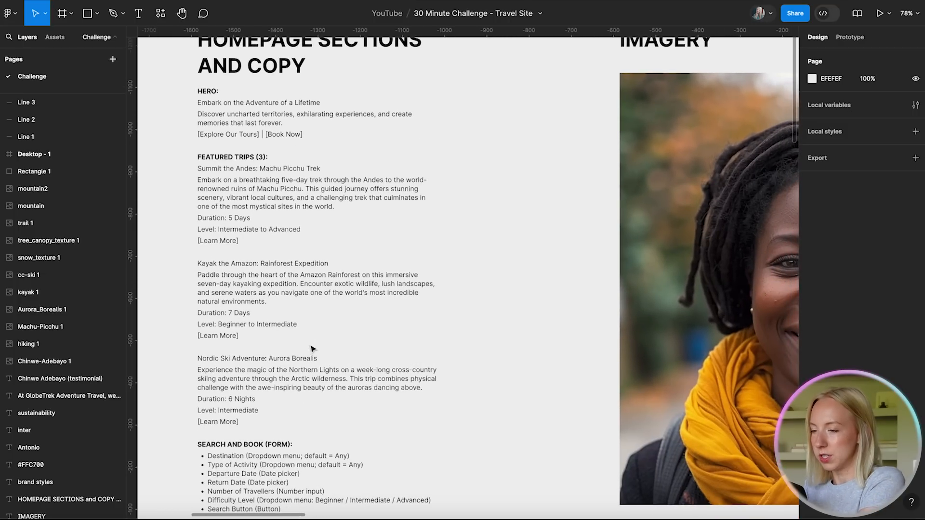
scroll(312, 348, down, 5)
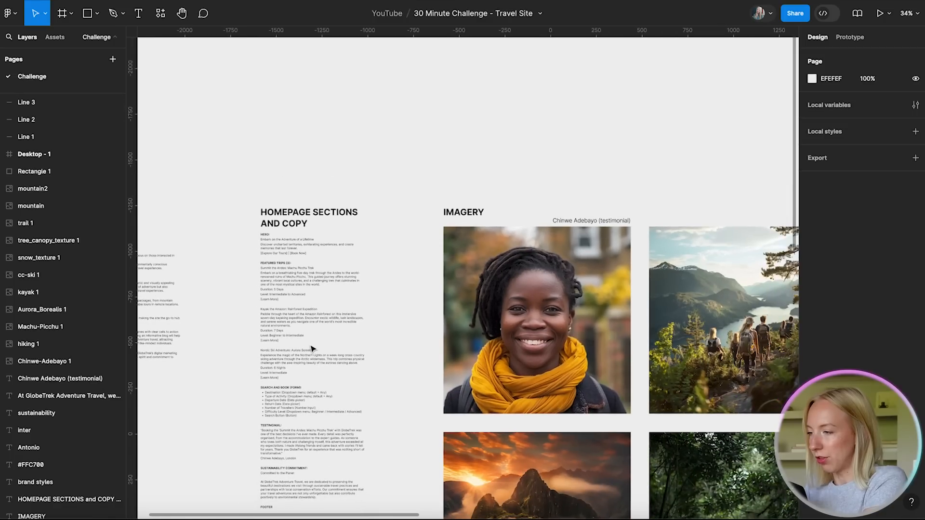
scroll(312, 349, down, 5)
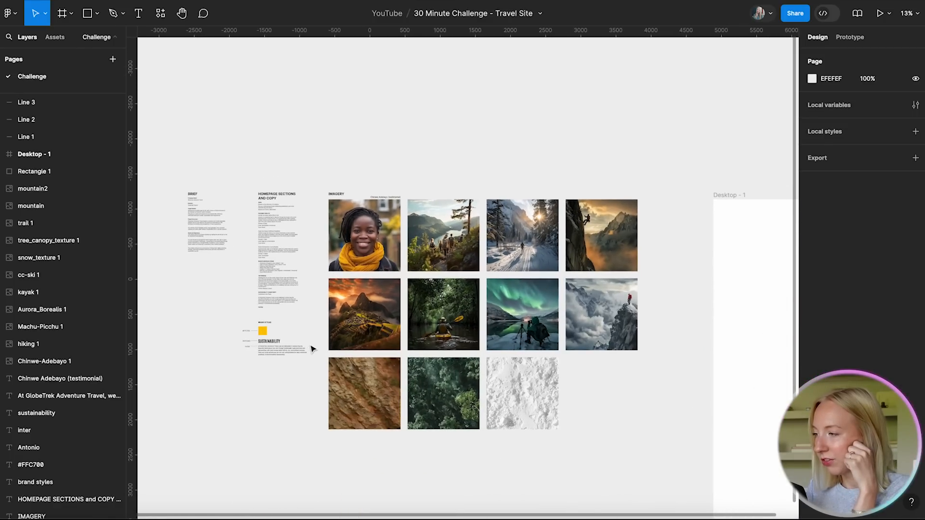
scroll(312, 349, up, 3)
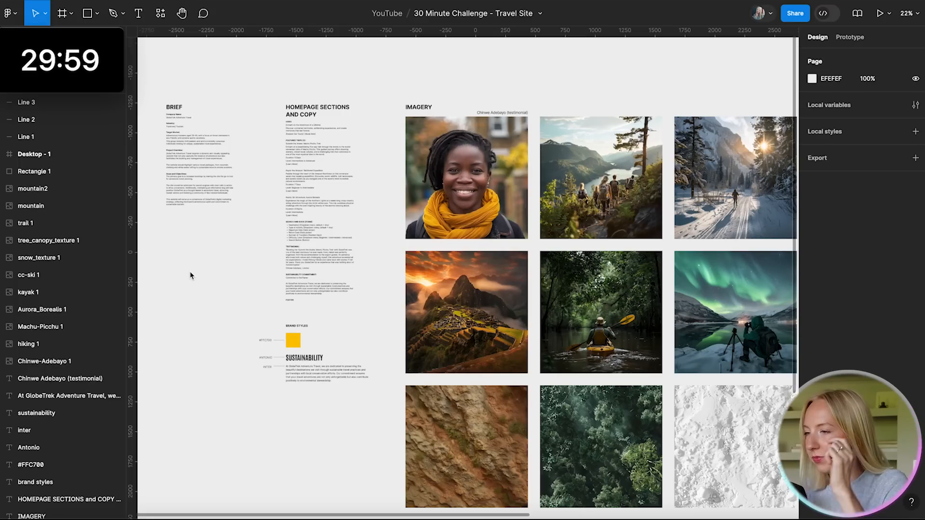
scroll(293, 185, right, 5)
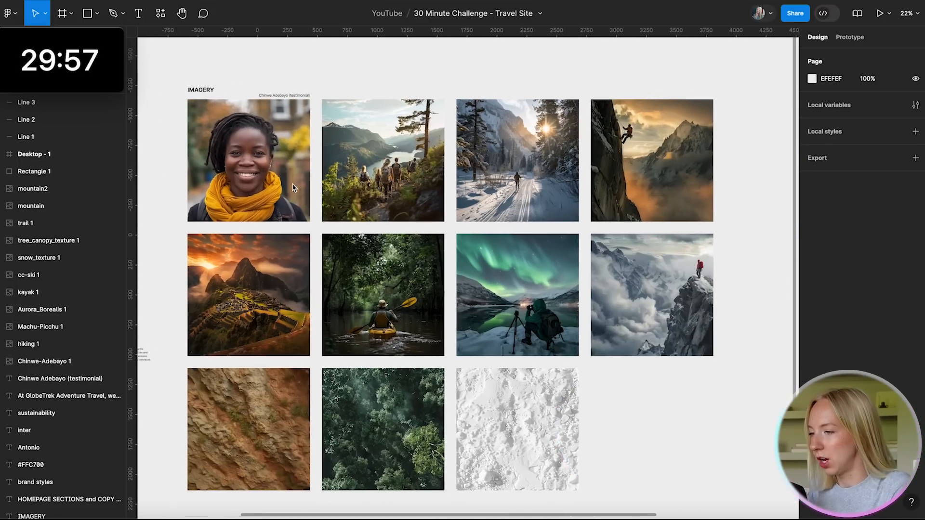
- Move the homepage sections and copy text block beside the Desktop - 1 frame, between it and the imagery
scroll(414, 233, left, 5)
scroll(345, 133, down, 3)
drag(310, 192, 647, 201)
- Move all the brand styles samples together to just below the homepage copy, beside the Desktop - 1 frame
scroll(647, 201, right, 5)
scroll(647, 201, down, 1)
scroll(598, 220, left, 5)
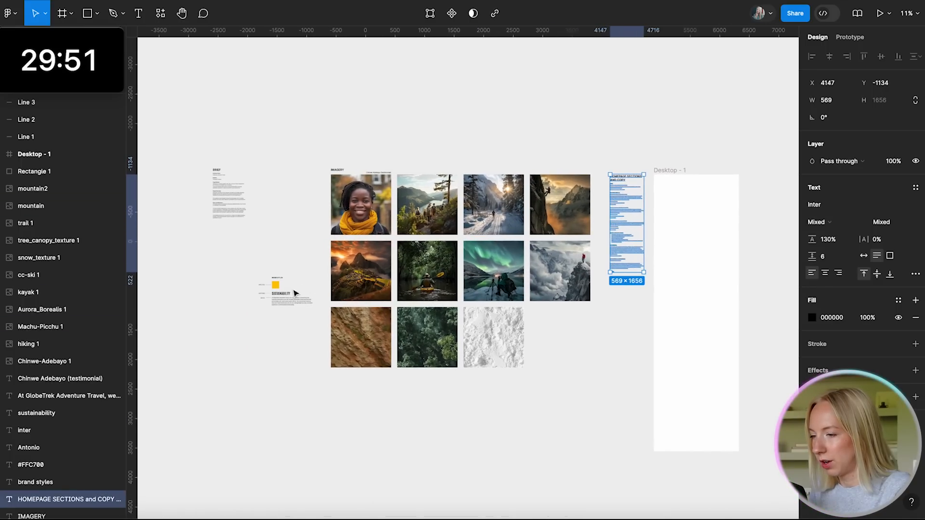
drag(244, 265, 326, 331)
drag(283, 306, 613, 332)
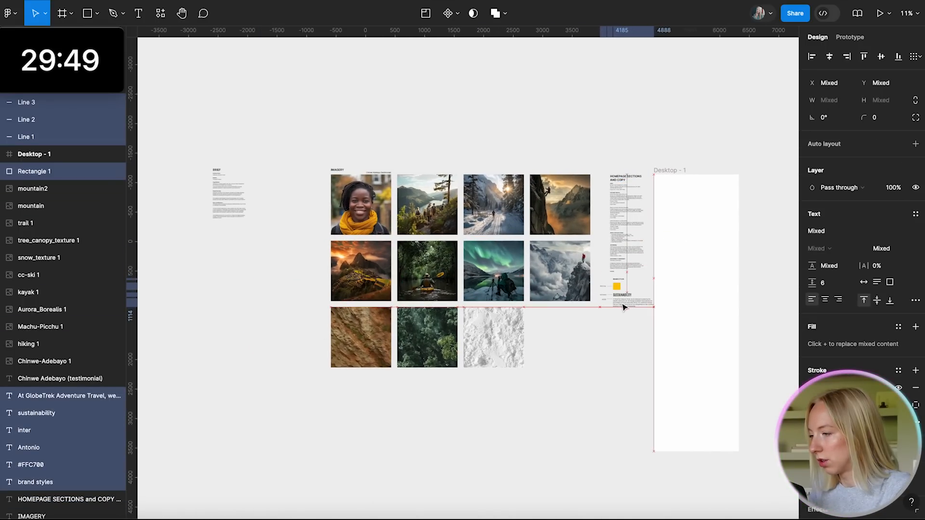
- Draw a full-width hero frame of 1440 × 706 at the top of the Desktop - 1 frame
scroll(689, 270, up, 4)
scroll(688, 270, right, 7)
scroll(688, 271, up, 2)
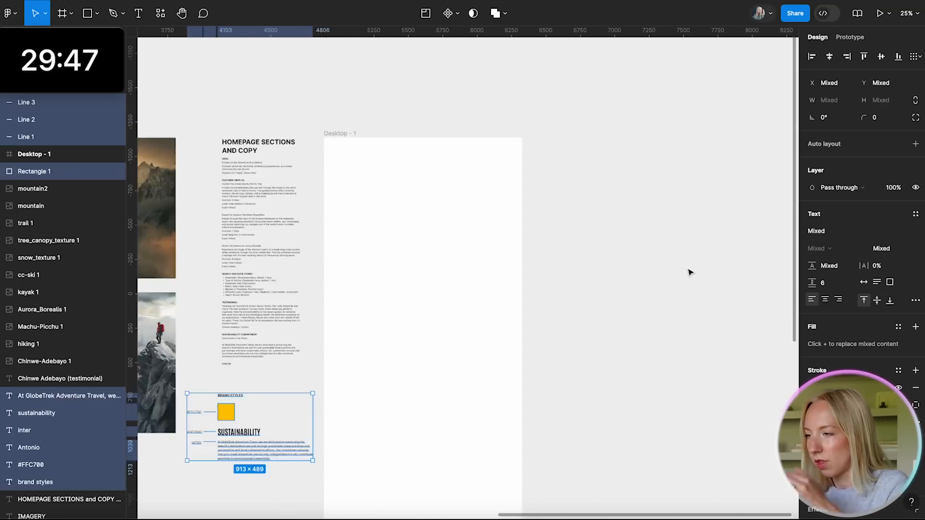
scroll(687, 271, down, 3)
scroll(541, 157, up, 4)
scroll(542, 159, left, 2)
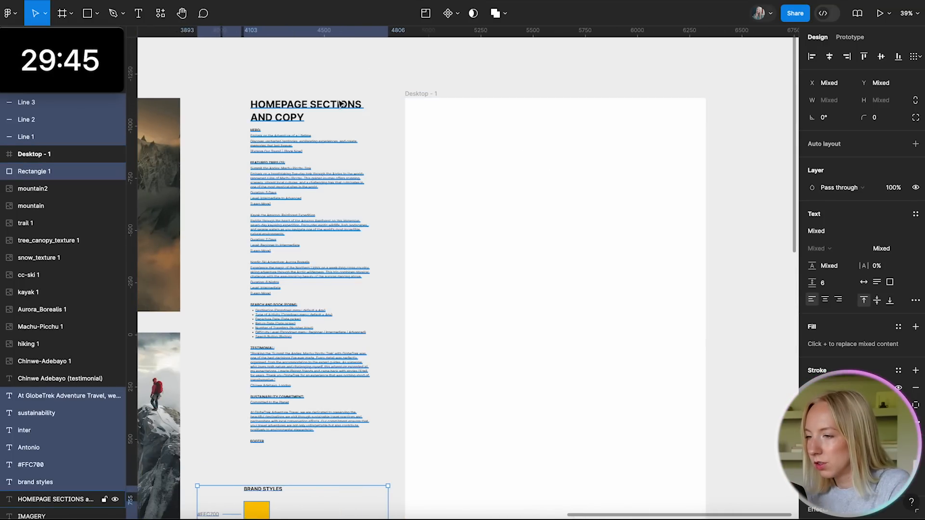
scroll(330, 105, up, 5)
scroll(242, 157, up, 2)
scroll(241, 157, down, 7)
scroll(483, 208, right, 2)
scroll(483, 208, down, 1)
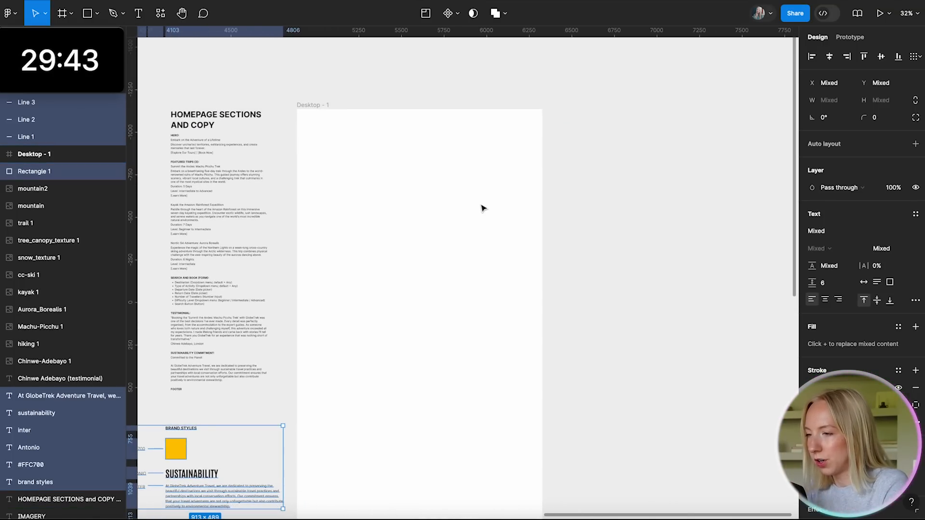
click(484, 208)
scroll(440, 230, left, 2)
scroll(440, 229, up, 1)
key(f)
mouse_move(340, 136)
mouse_down()
mouse_move(471, 236)
mouse_move(585, 256)
mouse_up()
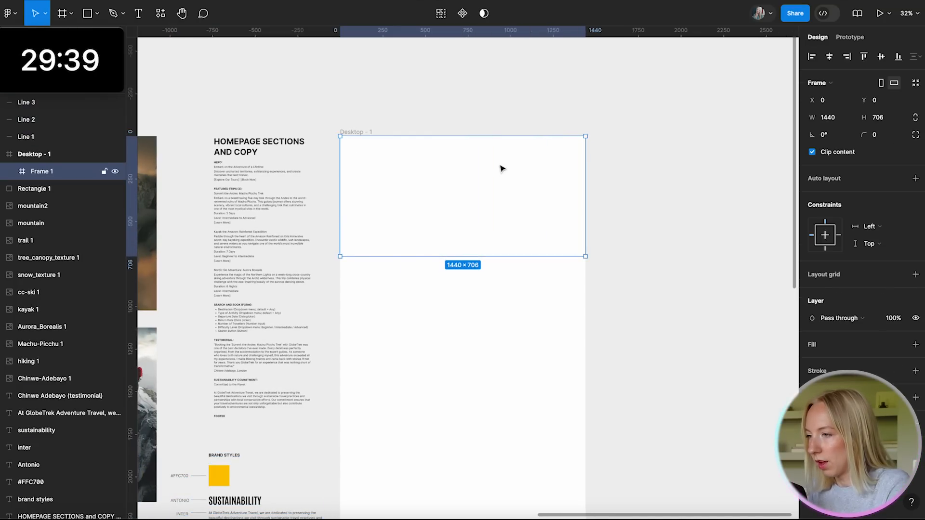
- Place a copy of the kayak image at the top of Desktop - 1, sized about 1441 × 1441 to span its width
scroll(533, 171, down, 3)
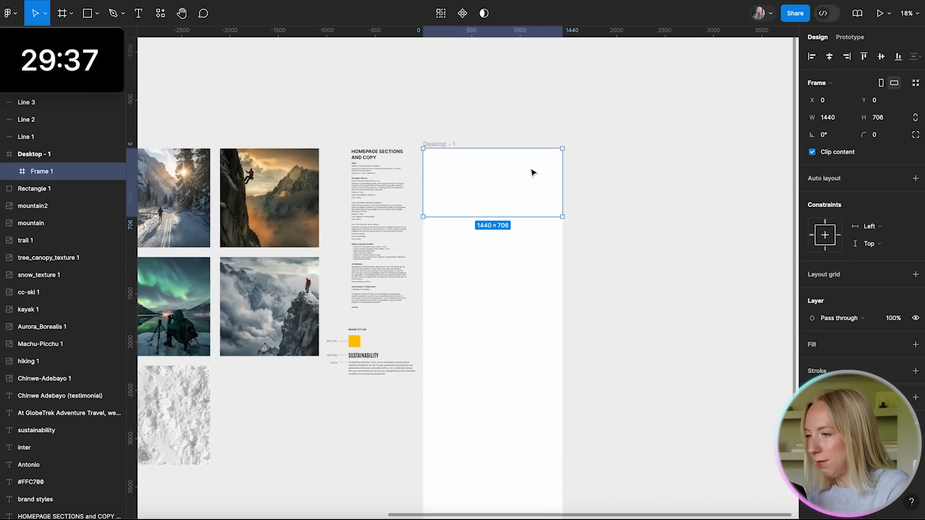
scroll(369, 100, left, 2)
scroll(364, 111, up, 1)
scroll(364, 111, left, 3)
scroll(364, 111, down, 1)
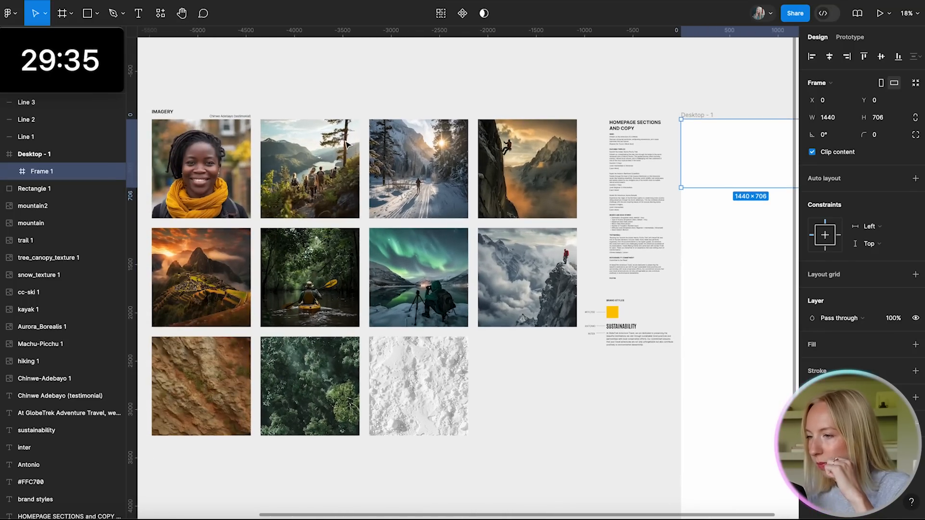
scroll(300, 281, down, 1)
scroll(300, 281, left, 1)
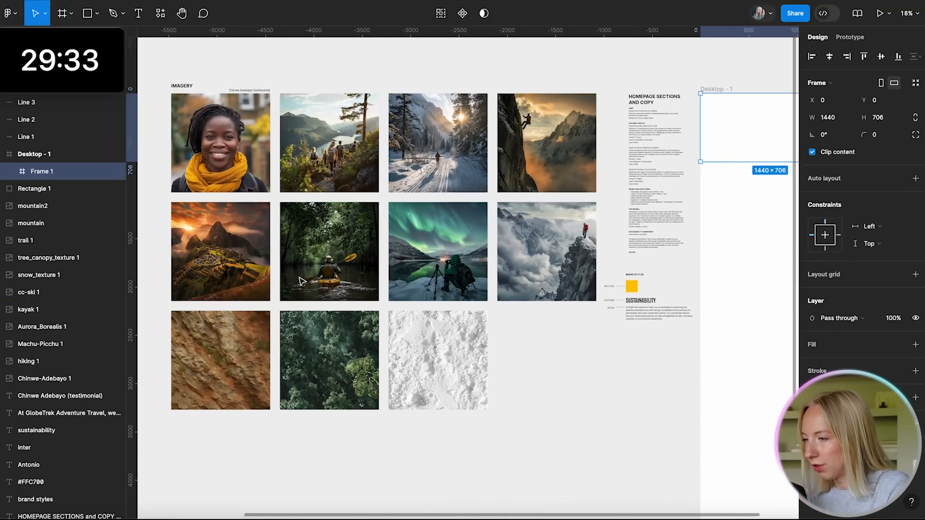
scroll(300, 281, right, 2)
drag(294, 231, 459, 208)
scroll(348, 272, right, 4)
scroll(531, 193, up, 4)
scroll(531, 193, right, 3)
drag(451, 271, 440, 309)
- Nest the kayak image inside the hero frame and shift it up to about Y -585 to show the kayaker
drag(465, 357, 446, 187)
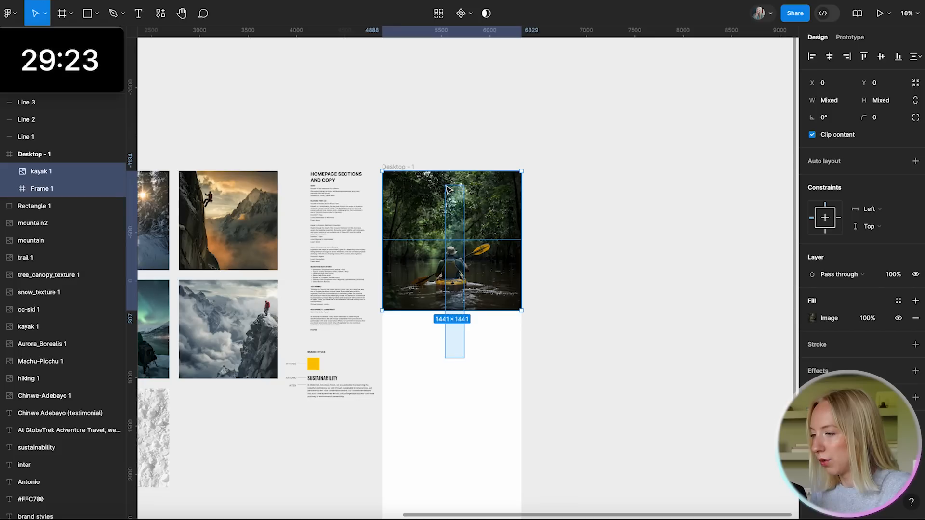
click(475, 278)
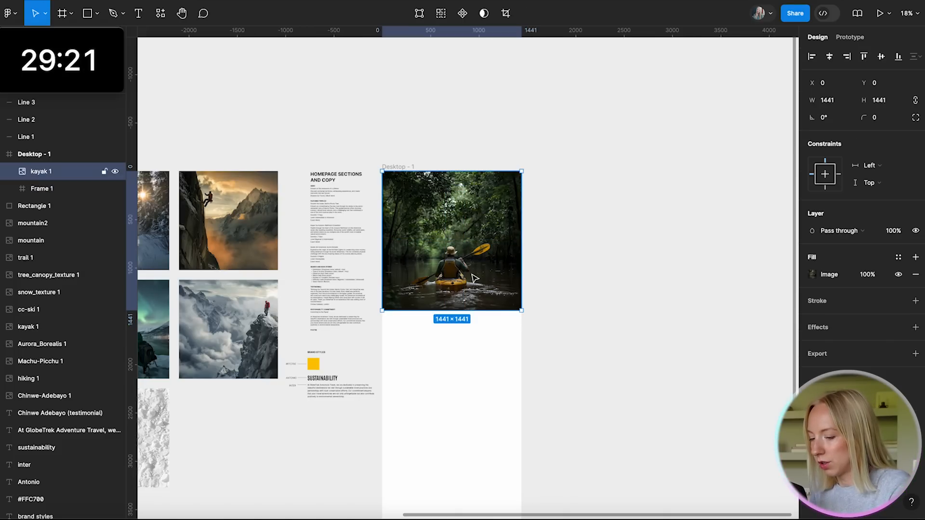
key(Delete)
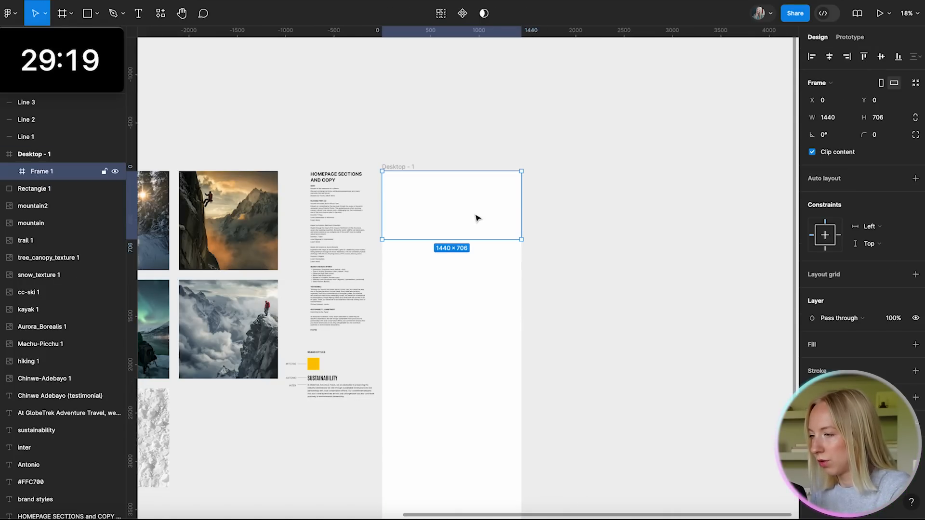
key(ctrl+z)
drag(464, 216, 458, 191)
scroll(457, 205, up, 5)
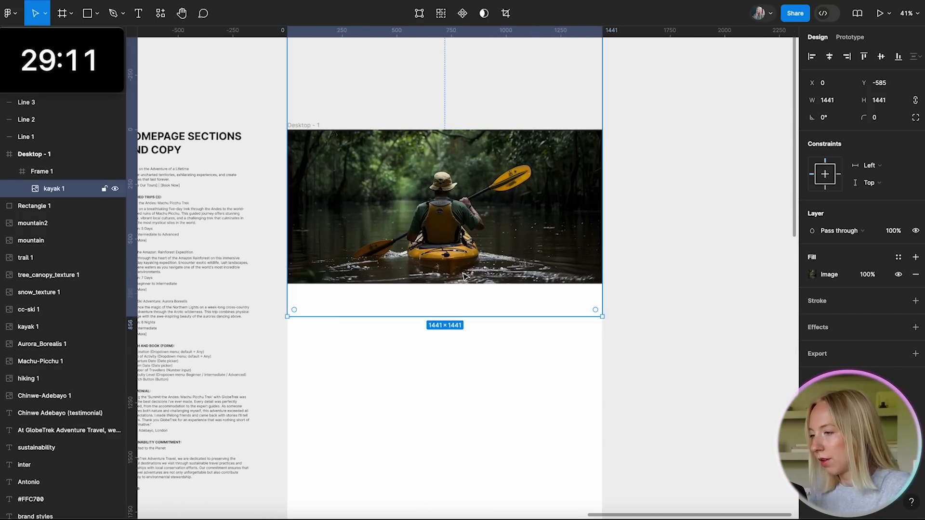
click(440, 362)
- Copy the hero headline "Embark on the Adventure of a Lifetime" from the homepage copy
scroll(433, 370, down, 5)
scroll(432, 370, up, 4)
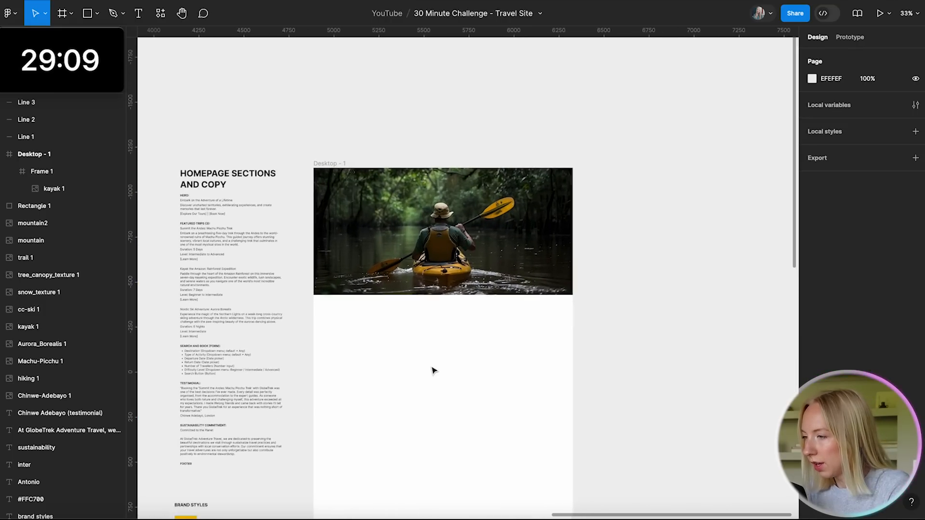
scroll(433, 370, down, 2)
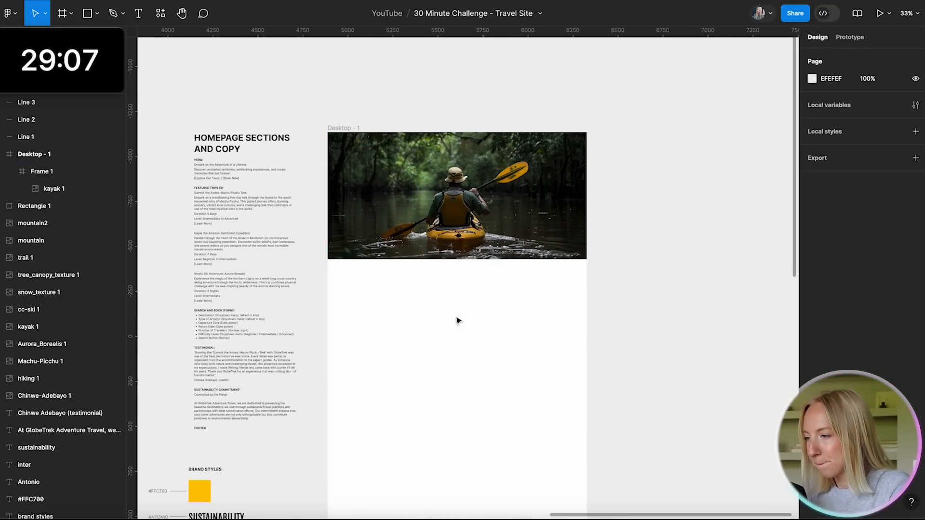
scroll(455, 231, up, 4)
scroll(454, 230, down, 5)
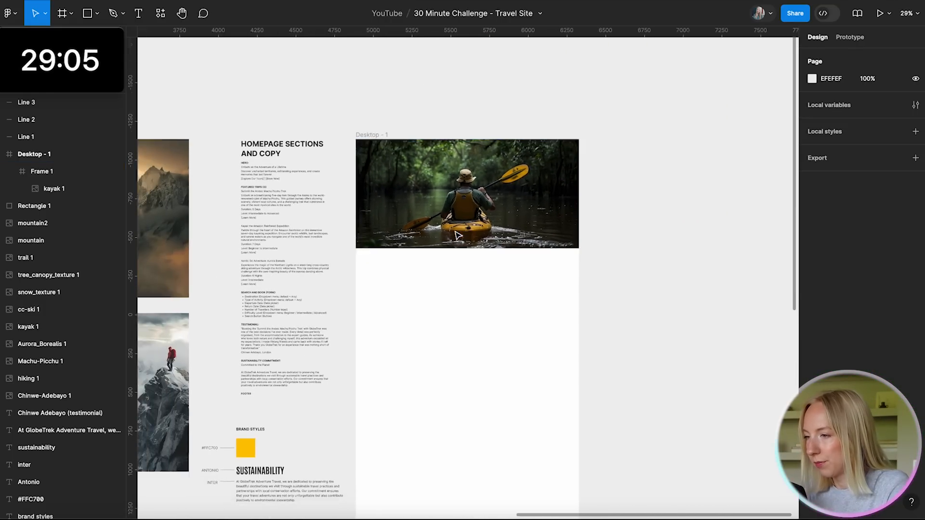
scroll(454, 231, left, 2)
scroll(319, 147, up, 5)
double_click(240, 185)
click(240, 185)
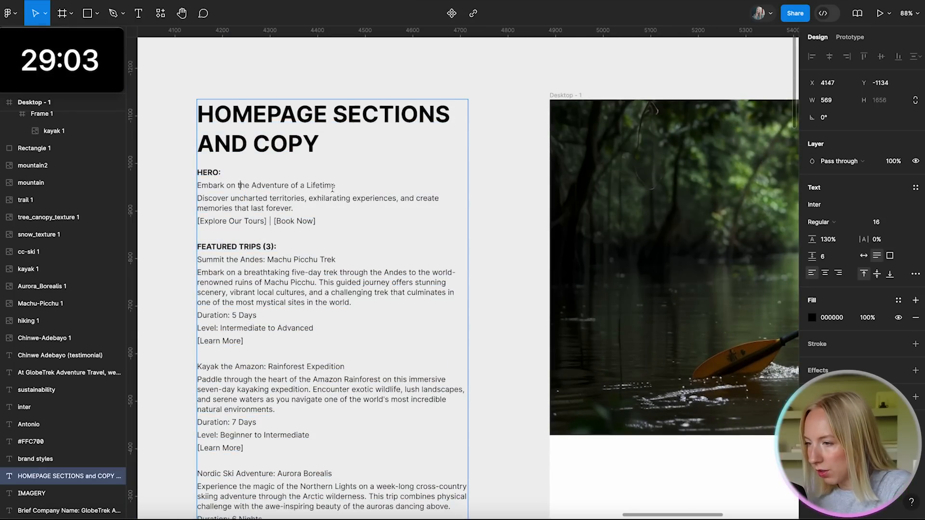
scroll(276, 185, down, 5)
key(Escape)
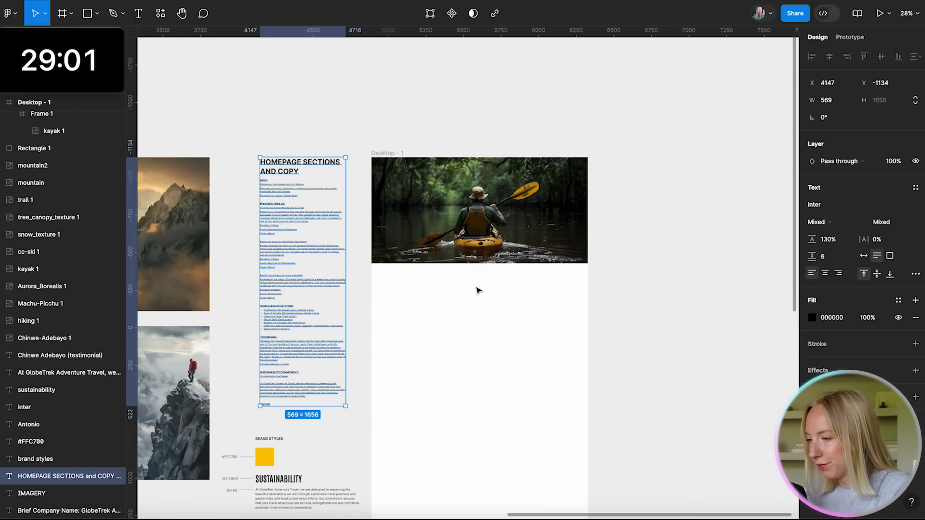
- Duplicate the Antonio "SUSTAINABILITY" heading sample into Desktop - 1, just below the hero image
scroll(475, 291, up, 4)
scroll(461, 296, down, 5)
scroll(448, 320, down, 5)
click(333, 378)
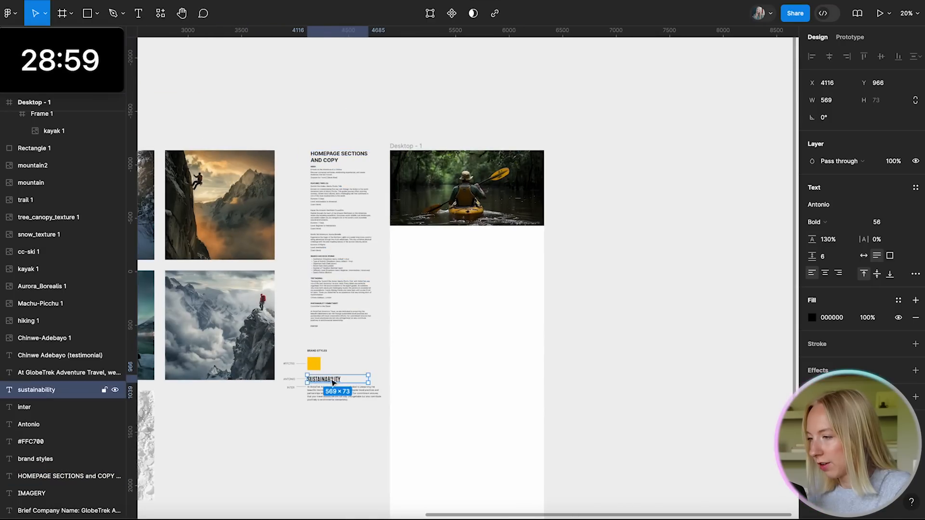
drag(332, 378, 477, 246)
scroll(475, 248, up, 3)
double_click(474, 249)
text(EMBARK ON THE ADVENTURE OF A LIFETIME)
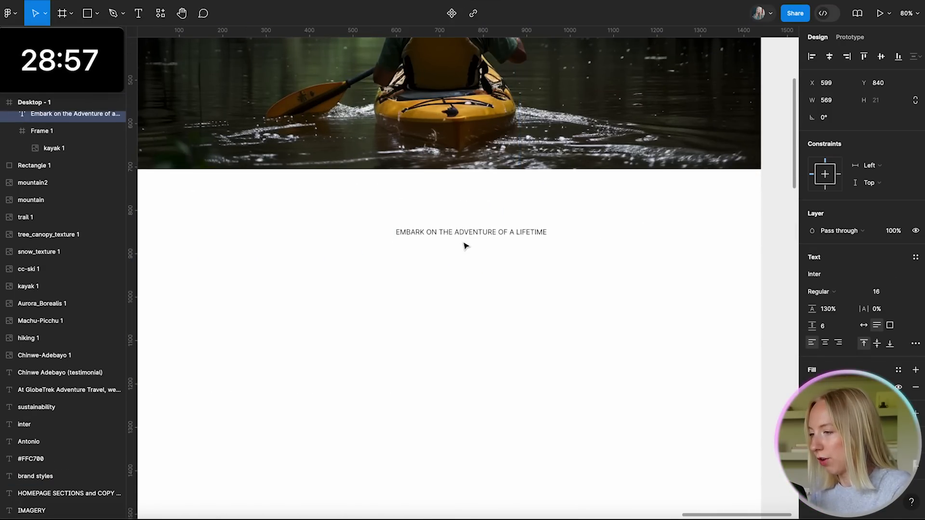
key(ctrl+z)
- Replace the duplicated heading's text with "EMBARK ON THE ADVENTURE OF A LIFETIME", keeping the Antonio font at size 56
drag(407, 247, 617, 256)
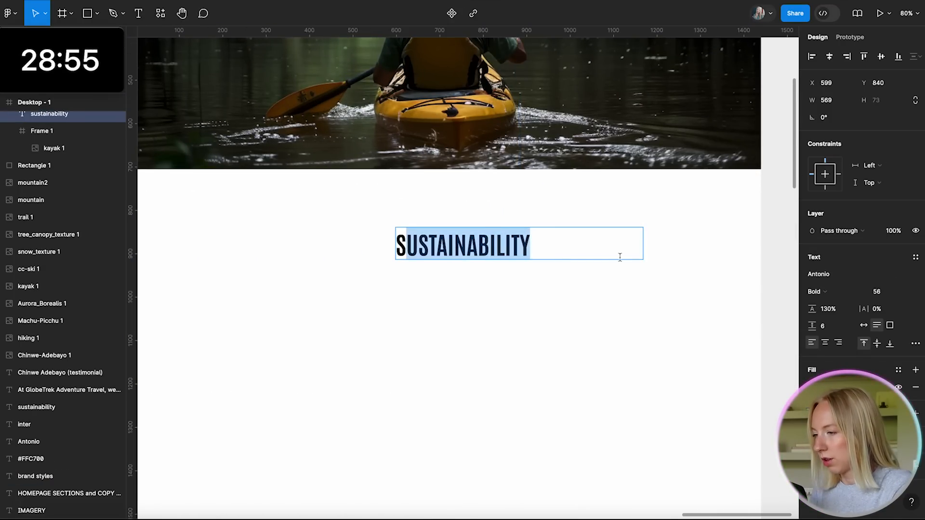
text(EMBARK ON THE ADVENTURE OF A LIFETIME)
key(BackSpace)
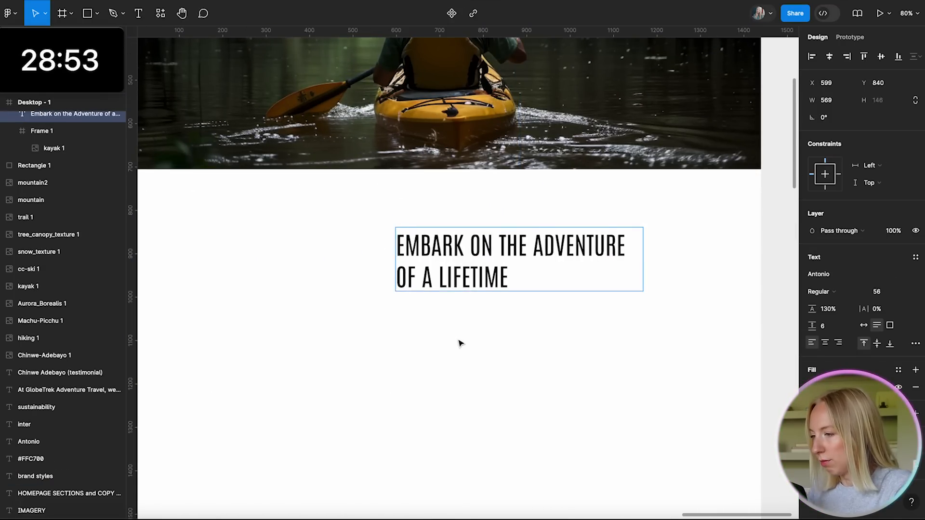
key(Delete)
key(ctrl+z)
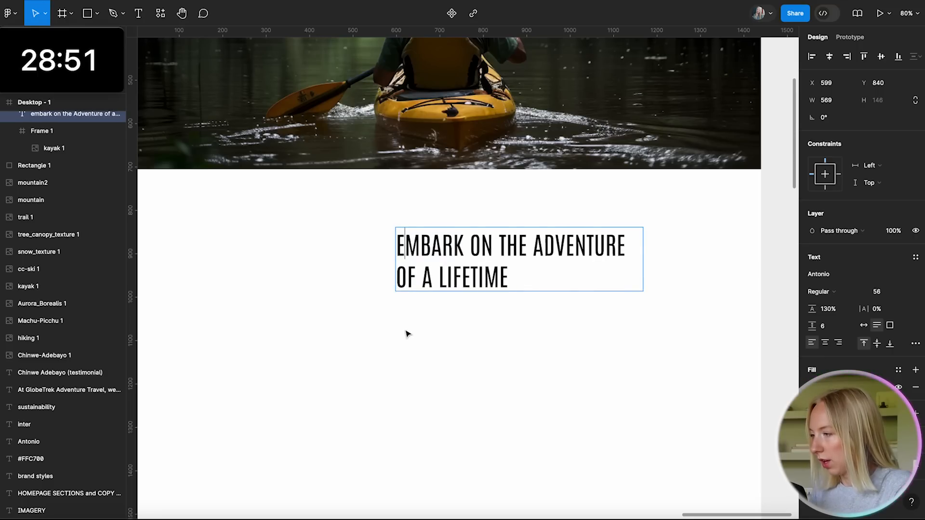
click(466, 362)
- Move the headline into the hero frame, over the kayak image at about X 151, Y 339
scroll(467, 361, down, 5)
click(479, 316)
drag(479, 316, 383, 210)
- Set the hero headline's fill colour to white
click(812, 387)
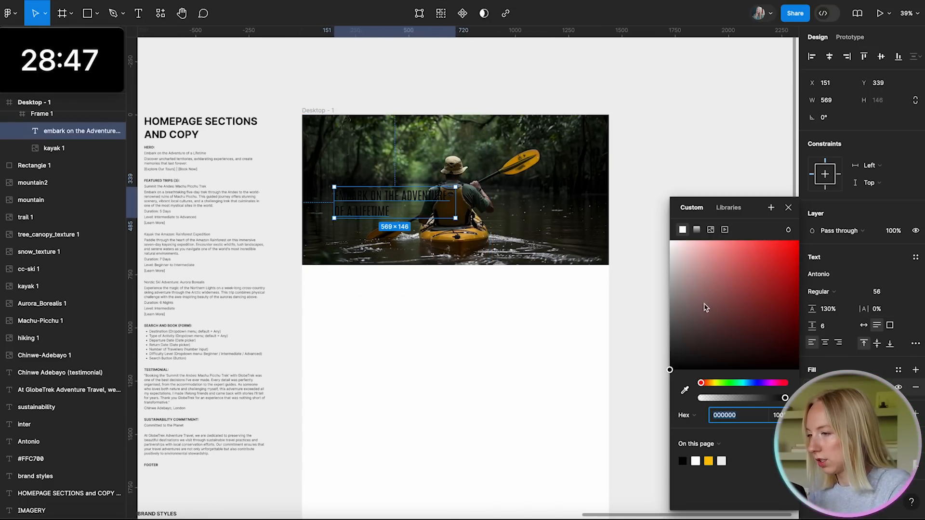
drag(704, 308, 628, 178)
click(439, 299)
scroll(393, 163, up, 3)
scroll(394, 164, left, 1)
scroll(394, 165, up, 1)
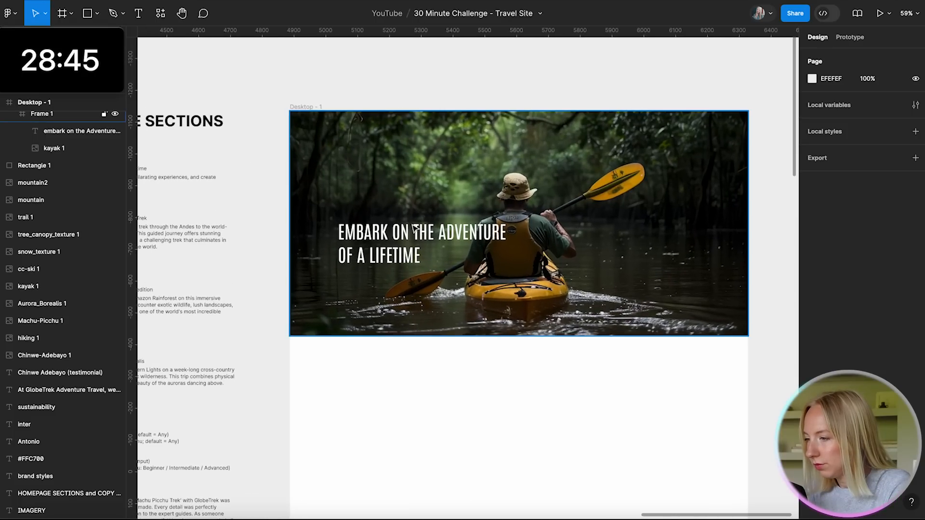
click(415, 232)
click(410, 352)
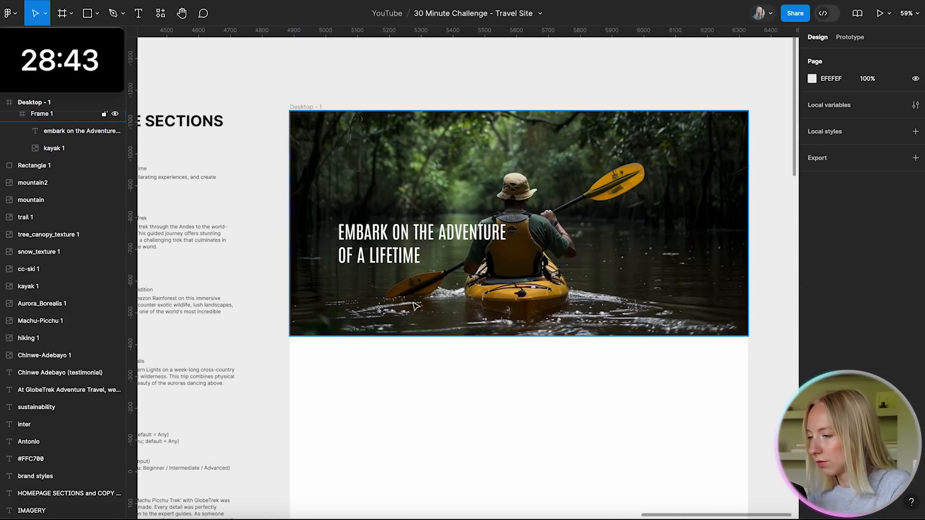
- Move the hero headline down and towards the kayak image's left side, to about X 95, Y 414
super+click(442, 235)
drag(464, 237, 490, 260)
click(411, 368)
scroll(411, 365, up, 5)
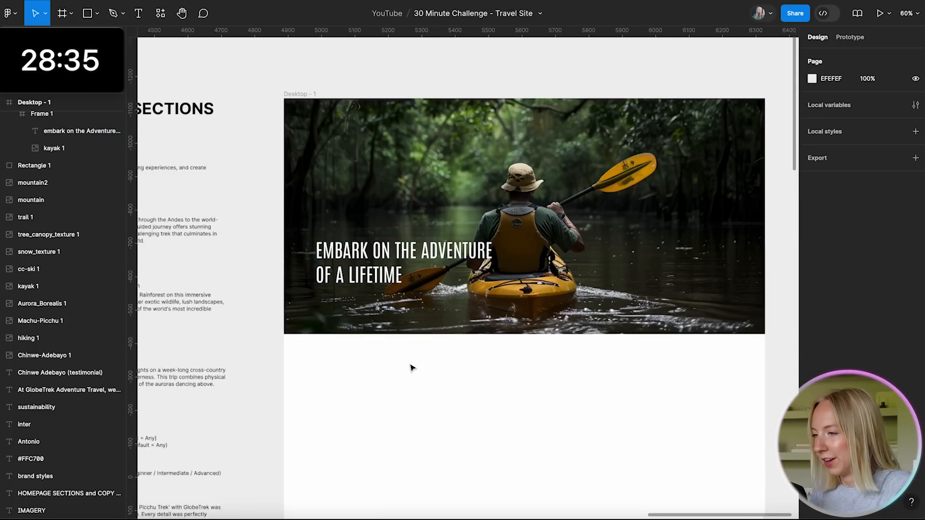
- Narrow the hero headline's text box to about 304 wide so the text wraps onto three lines
double_click(421, 195)
double_click(437, 190)
click(437, 190)
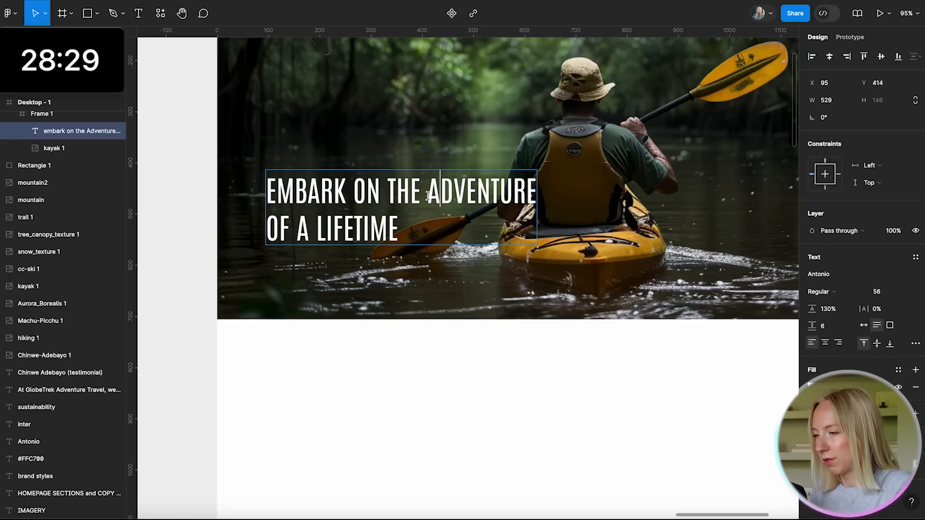
drag(400, 229, 254, 227)
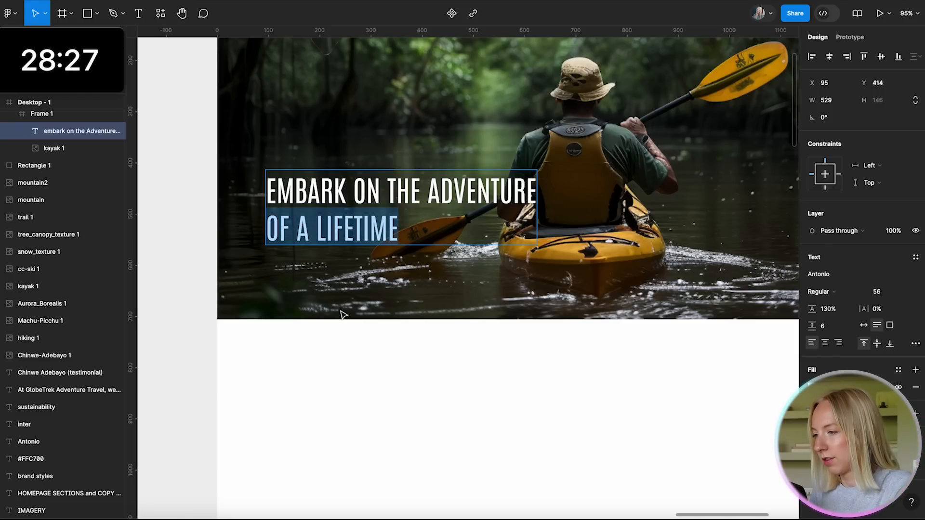
key(Escape)
drag(538, 210, 422, 202)
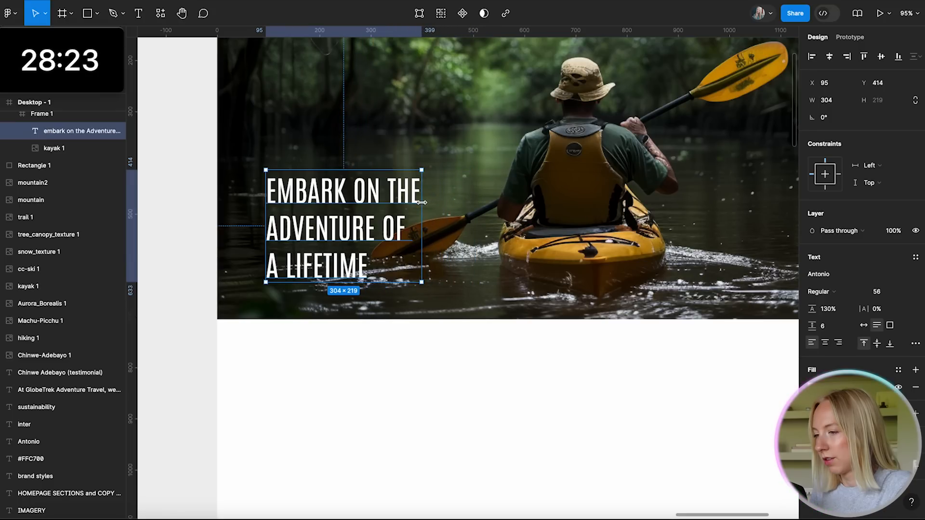
click(395, 389)
scroll(396, 390, down, 3)
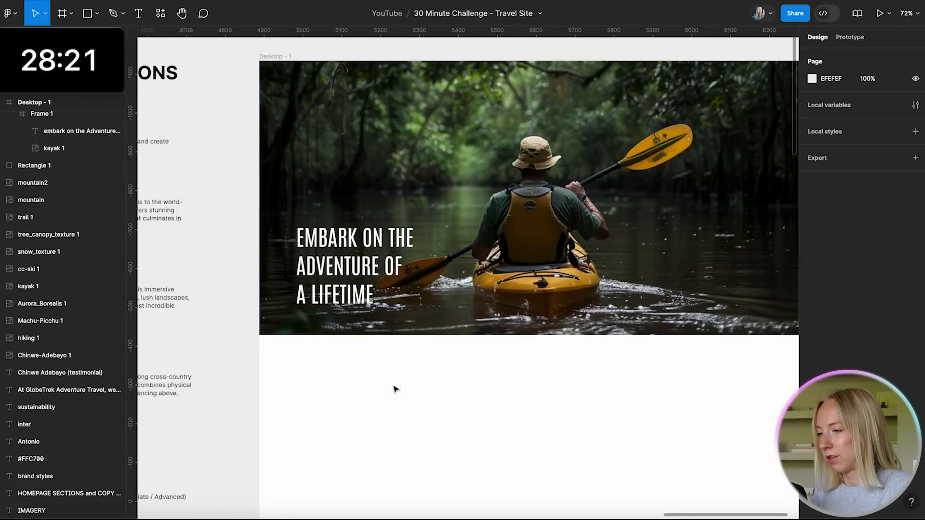
- Break the headline's lines so they read "EMBARK ON", "THE ADVENTURE" and "OF A LIFETIME"
scroll(382, 281, up, 3)
double_click(398, 222)
click(396, 222)
key(BackSpace)
key(Return)
click(422, 397)
scroll(422, 397, down, 3)
- Move the three-line headline up in the hero image to about X 99, Y 169
drag(409, 352, 404, 315)
key(super+z)
double_click(366, 292)
drag(366, 291, 337, 221)
scroll(368, 241, right, 2)
click(444, 417)
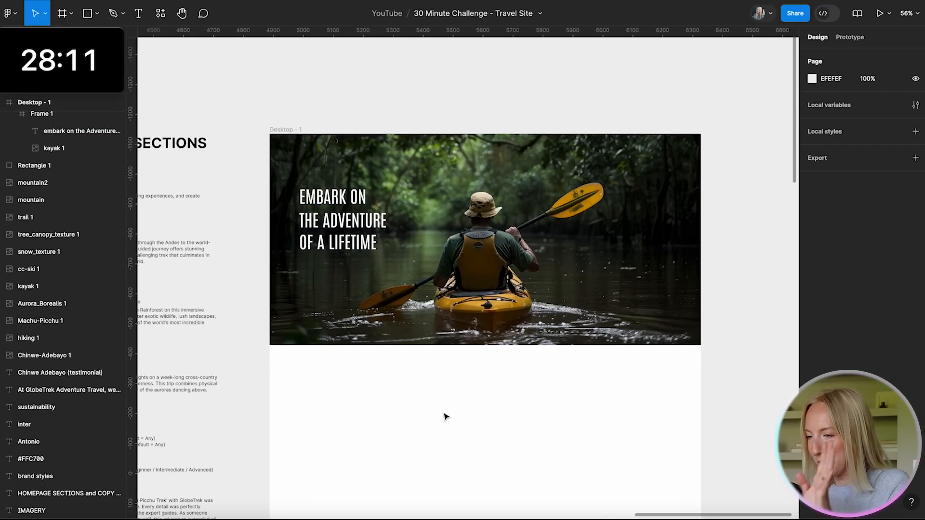
- Copy the HERO sentence "Discover uncharted territories, exhilarating experiences, and create memories that last forever." from the homepage copy
scroll(442, 417, down, 3)
scroll(442, 417, left, 2)
scroll(272, 304, up, 5)
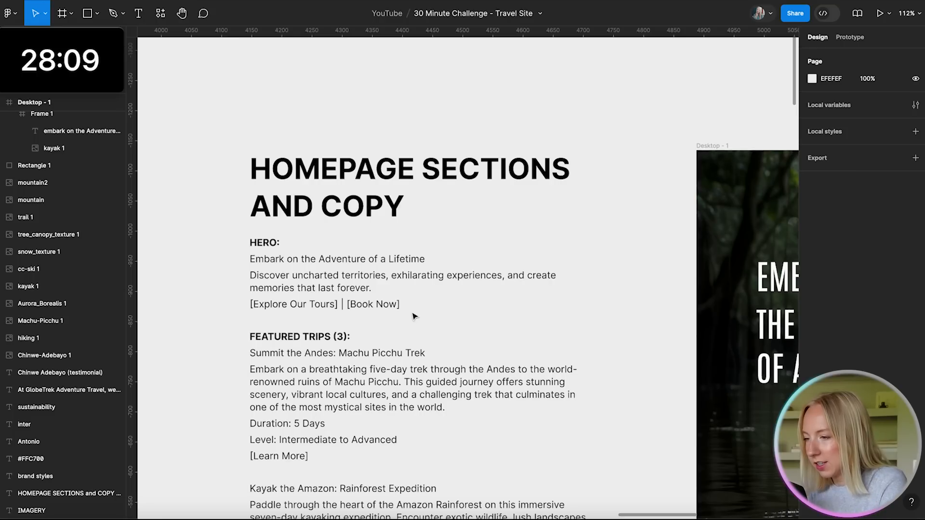
double_click(332, 289)
drag(372, 287, 165, 270)
key(ctrl+c)
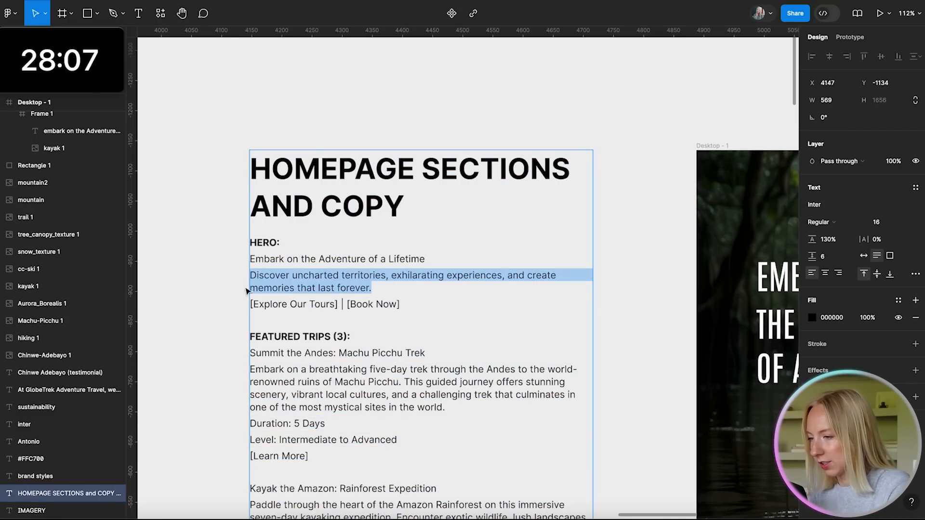
scroll(255, 303, down, 3)
scroll(326, 308, down, 4)
scroll(326, 308, right, 2)
key(Escape)
scroll(529, 362, down, 4)
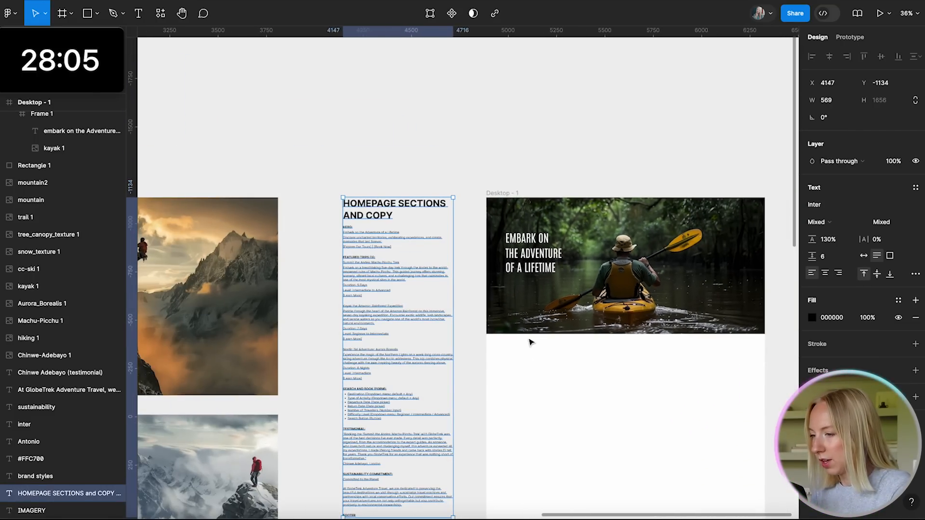
- Duplicate the Inter paragraph sample into the hero below the headline, at about X 84, Y 431, and fill it white (FFFFFF)
scroll(529, 347, down, 5)
drag(424, 348, 492, 143)
scroll(554, 145, up, 3)
scroll(492, 143, up, 4)
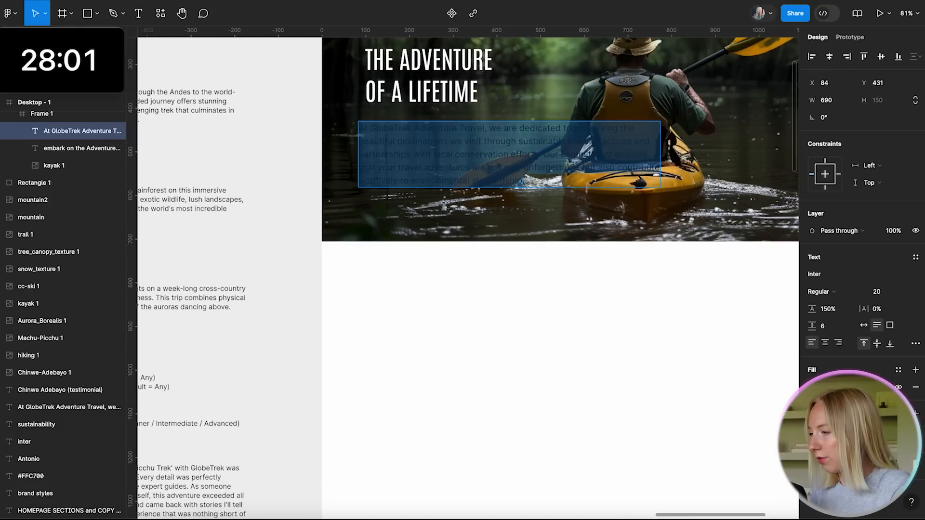
click(812, 387)
drag(734, 318, 591, 146)
- Replace the duplicated paragraph's text with the copied sentence "Discover uncharted territories, exhilarating experiences, and create memories that last forever."
double_click(499, 175)
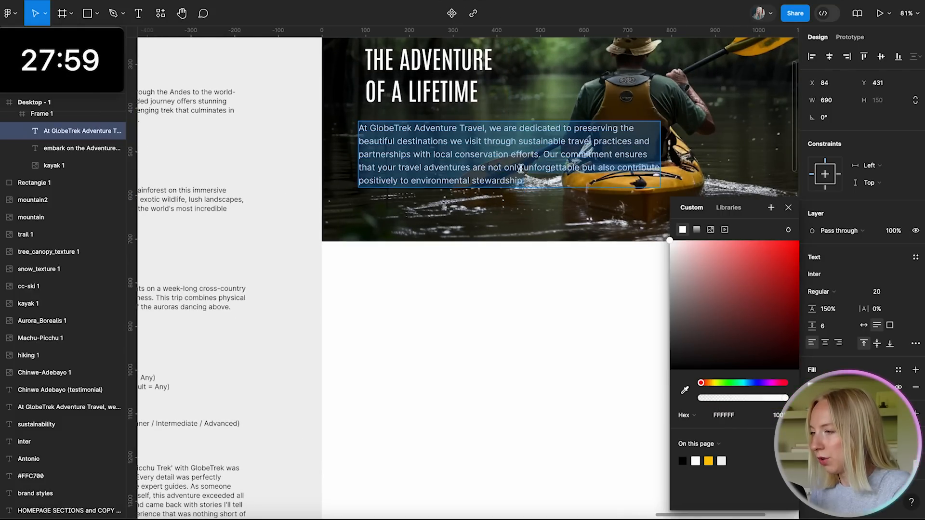
key(ctrl+v)
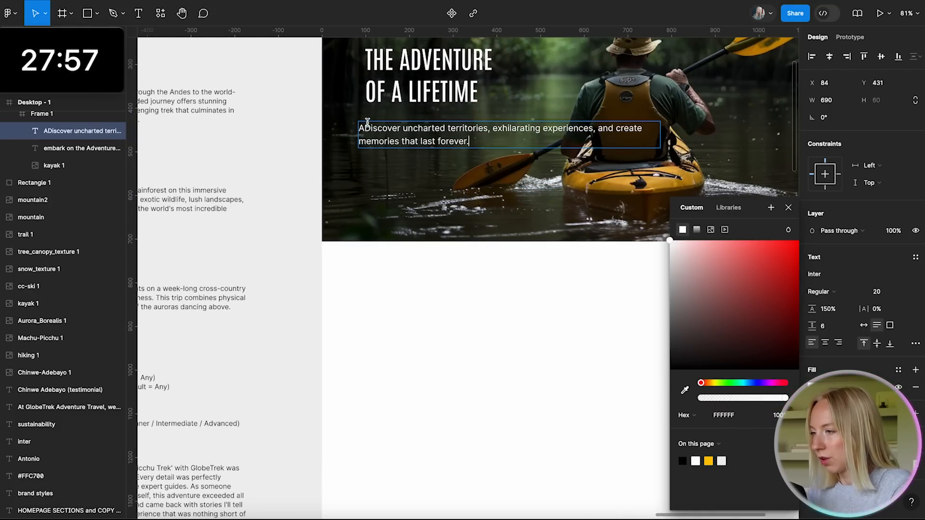
key(Escape)
key(Escape)
scroll(482, 404, up, 2)
scroll(482, 405, right, 1)
scroll(497, 400, up, 1)
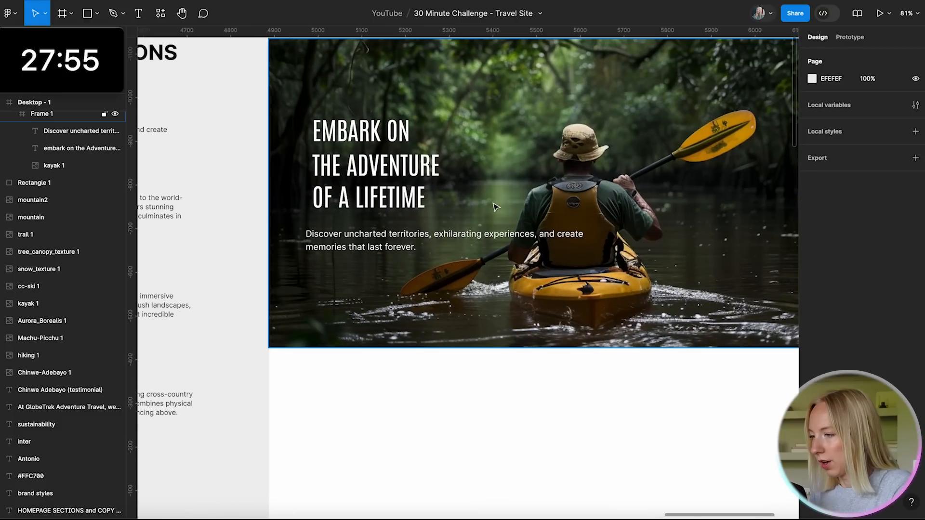
scroll(493, 206, up, 3)
click(501, 251)
click(557, 436)
scroll(557, 439, down, 4)
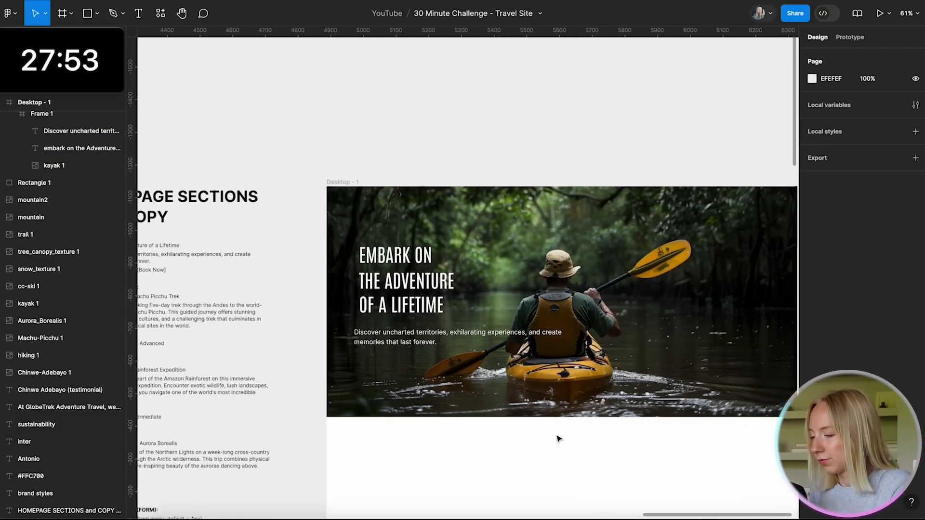
- Narrow the hero paragraph to about 393 wide and align it under the headline at about X 99, Y 412
scroll(558, 439, right, 2)
click(454, 325)
drag(513, 323, 413, 322)
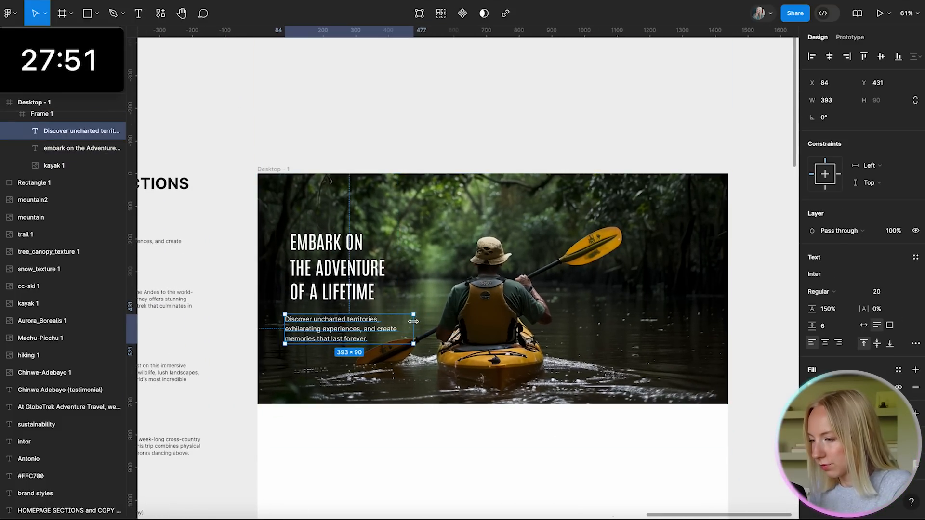
click(335, 458)
scroll(353, 368, up, 4)
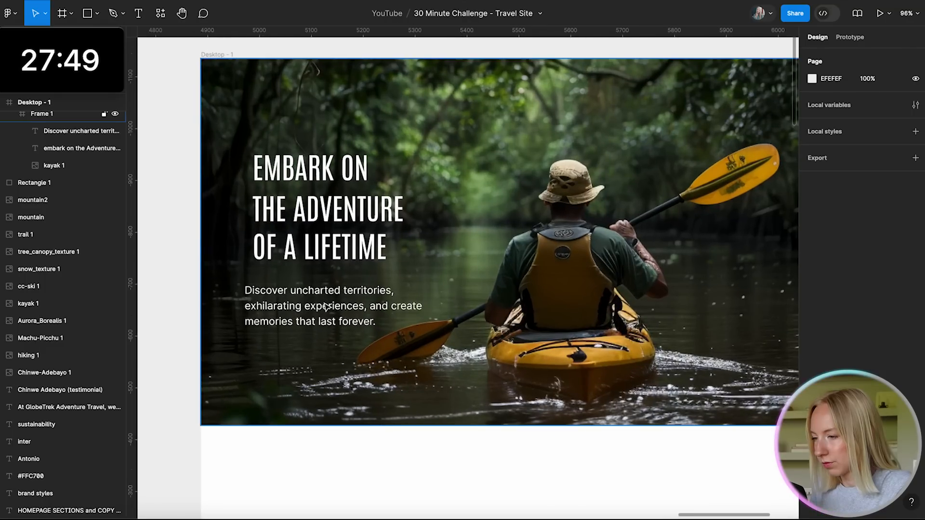
double_click(319, 309)
drag(319, 310, 326, 300)
- Set the hero headline's font size to 80 and widen its text box to about 439
click(335, 207)
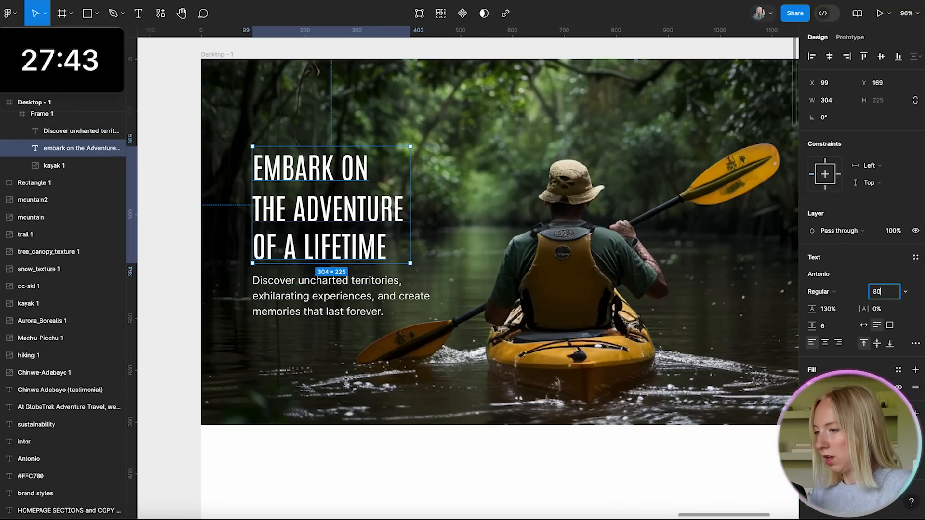
text(80)
key(Return)
drag(410, 260, 481, 265)
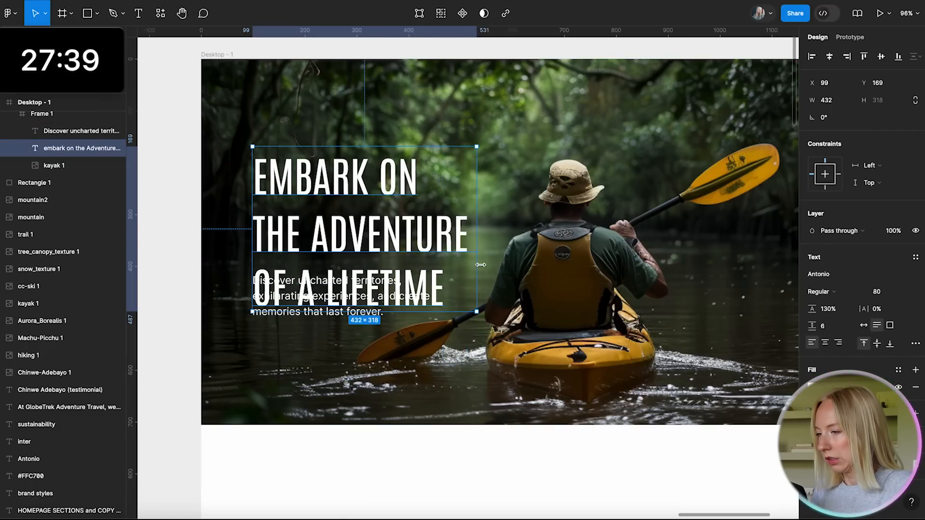
click(365, 443)
scroll(365, 443, up, 1)
- Reduce the headline's font size to 70 and finally 64, and move it up to about Y 142
drag(348, 295, 348, 256)
key(super+z)
double_click(348, 256)
click(887, 292)
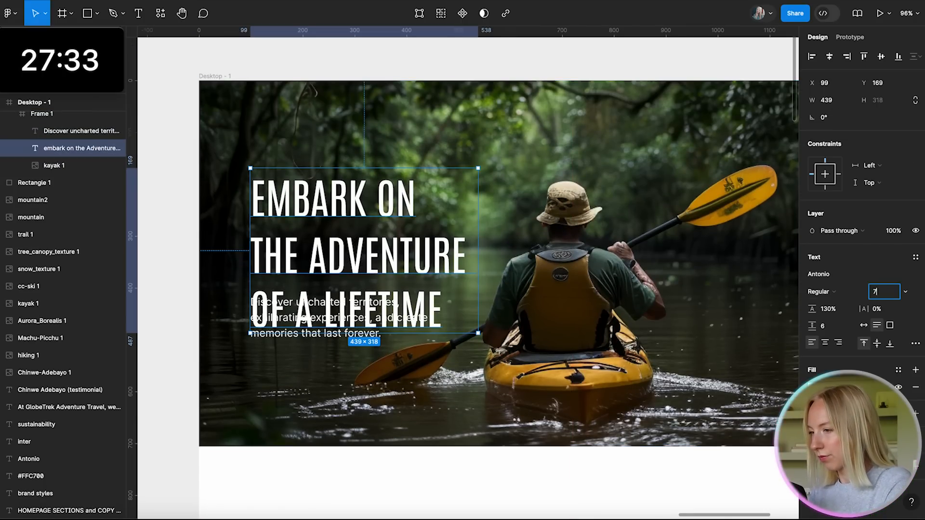
text(70)
key(Return)
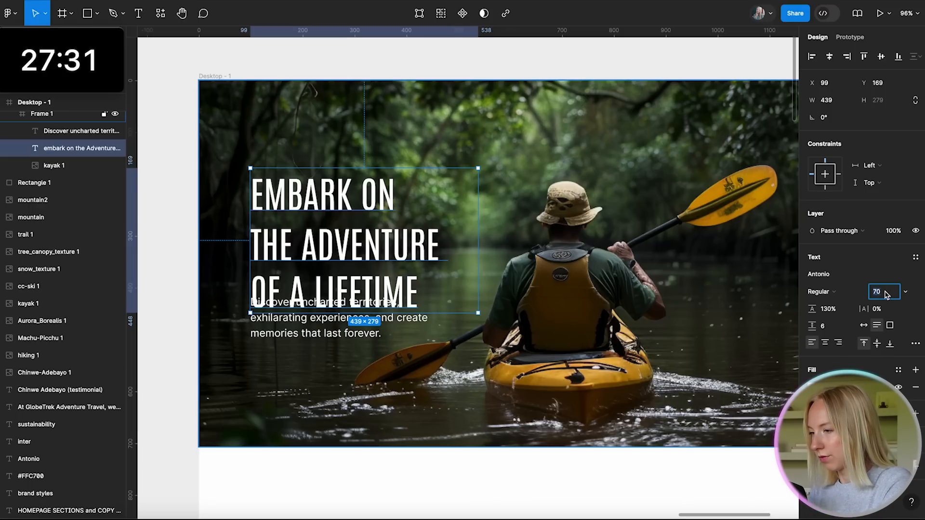
key(Return)
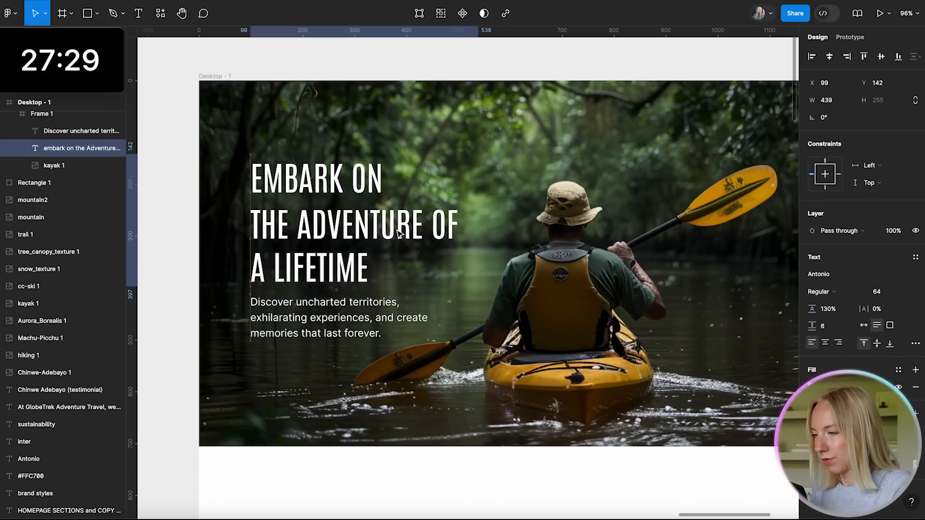
- Move the word "OF" from the headline's second line to the start of the third line
double_click(430, 224)
key(BackSpace)
key(Return)
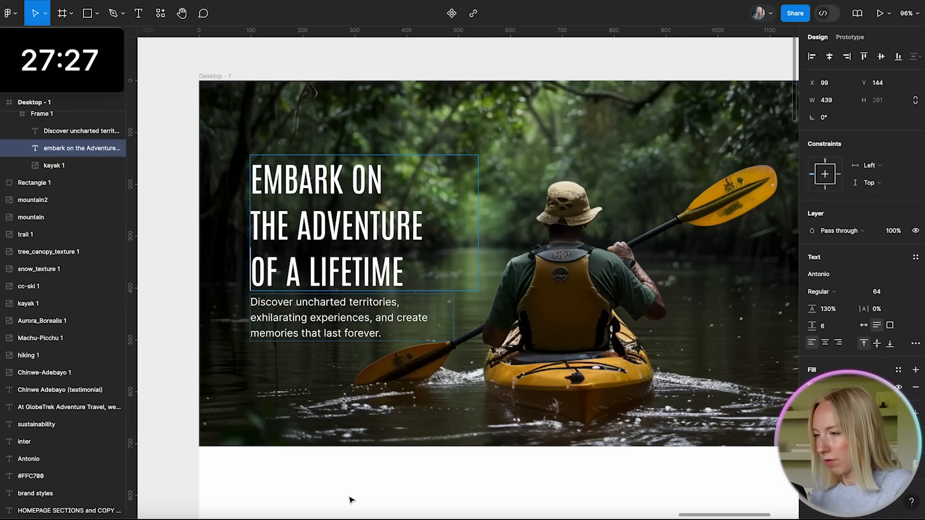
click(381, 490)
scroll(379, 490, down, 4)
- Tighten the headline's line height to 112% and move it to Y 162, just above the hero paragraph
double_click(328, 324)
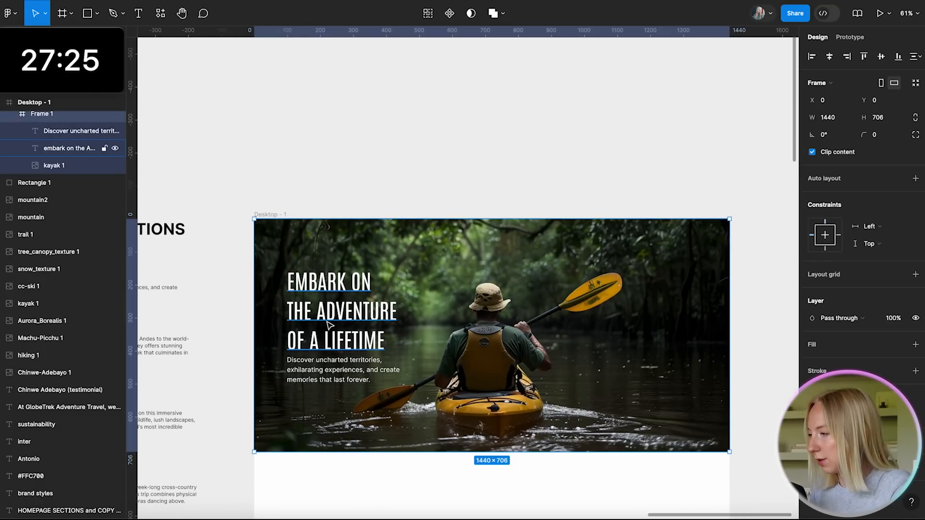
drag(815, 309, 796, 309)
click(440, 161)
scroll(380, 338, up, 5)
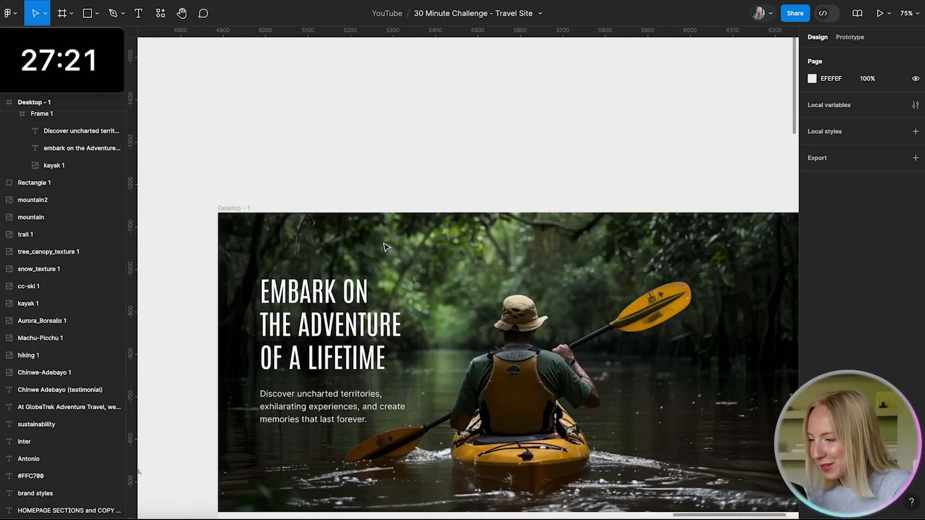
click(324, 303)
click(324, 302)
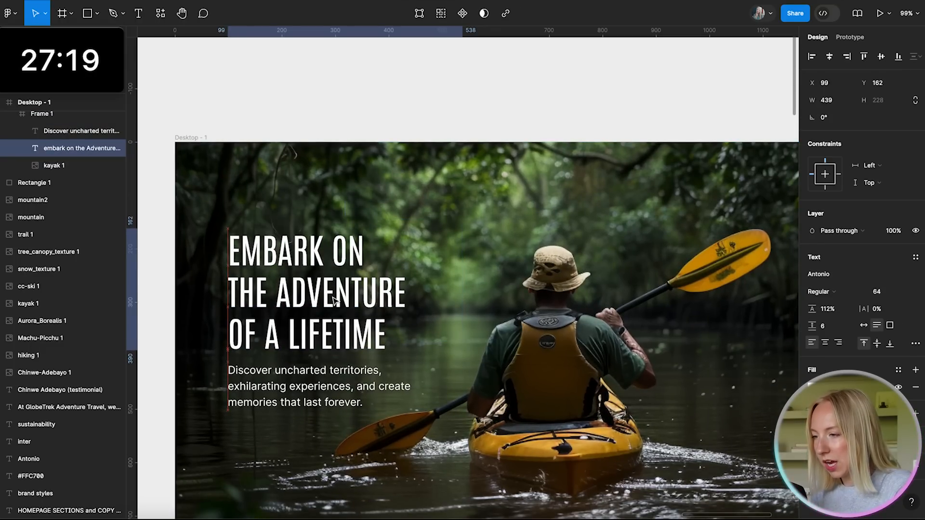
scroll(332, 297, down, 5)
click(355, 175)
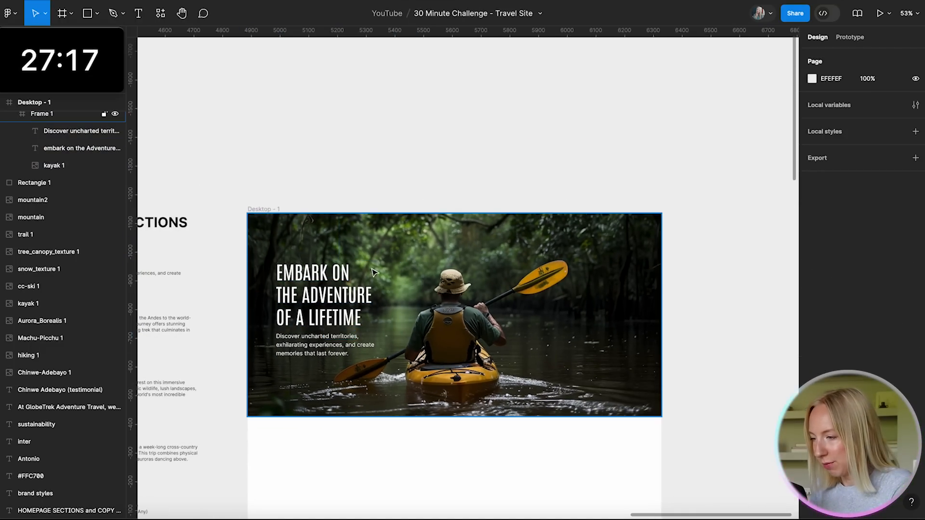
- Move the headline and paragraph together slightly down so they sit roughly centred vertically in the hero
scroll(318, 368, up, 3)
click(323, 347)
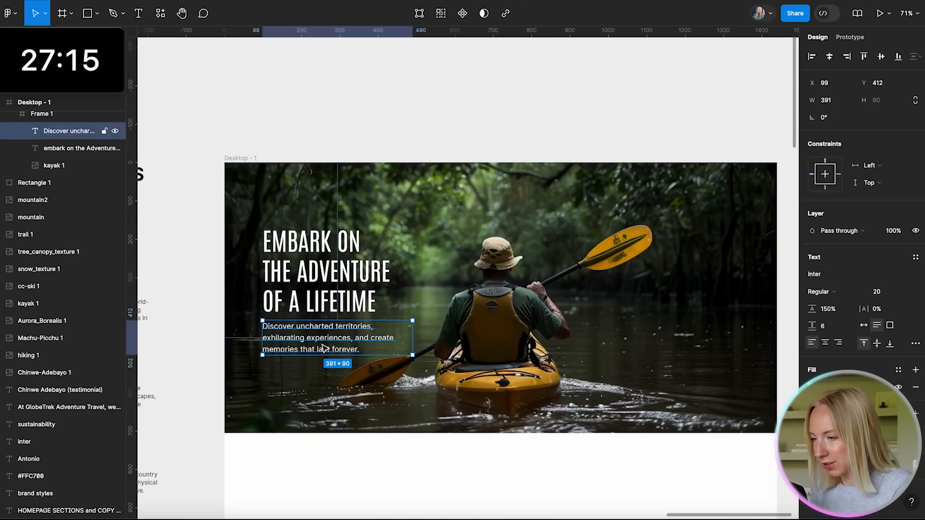
shift+click(317, 279)
click(367, 154)
scroll(359, 306, down, 5)
scroll(359, 308, up, 1)
- Enlarge the kayak image proportionally to about 1618 × 1618 and shift it up to about Y -713 within the hero frame
click(413, 261)
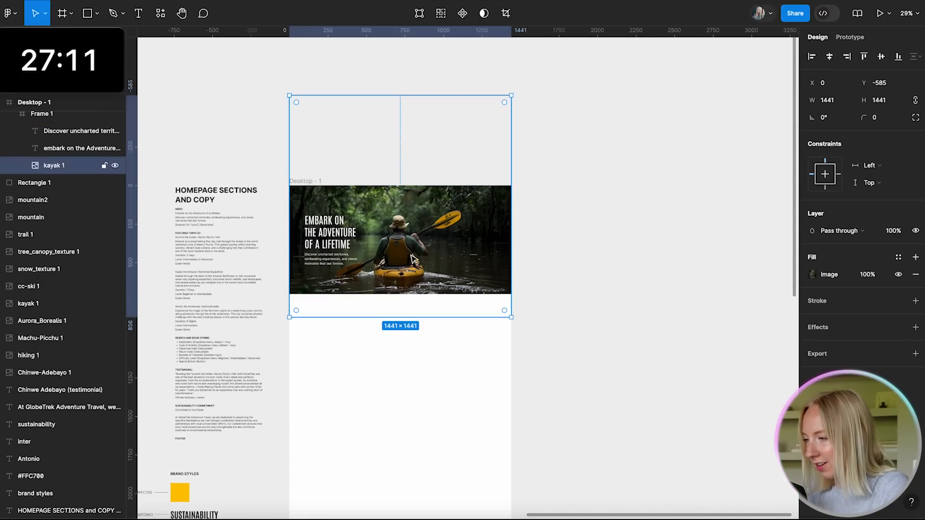
drag(511, 247, 538, 244)
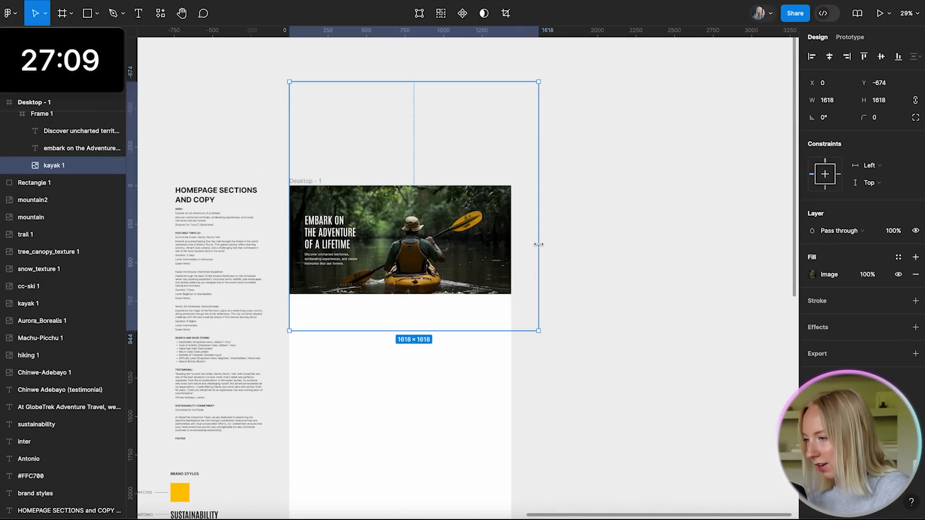
drag(483, 257, 448, 252)
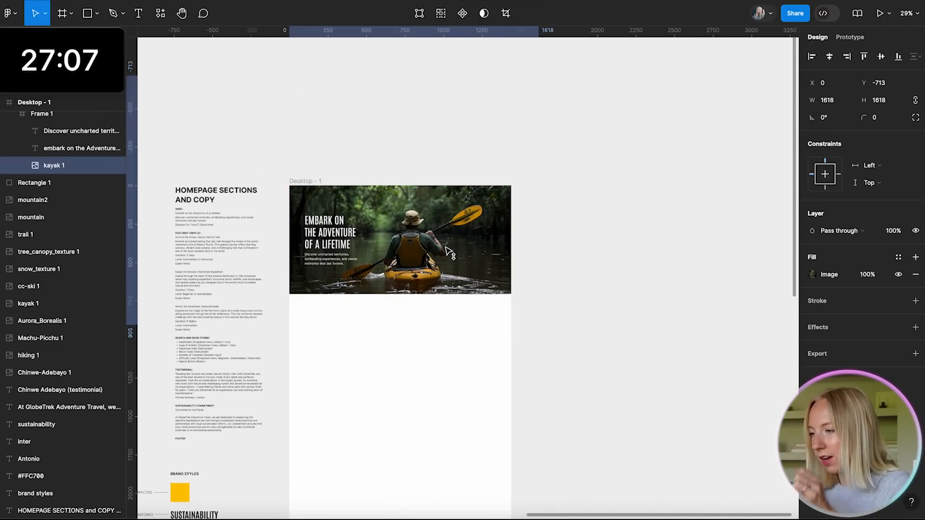
click(417, 346)
scroll(418, 346, up, 5)
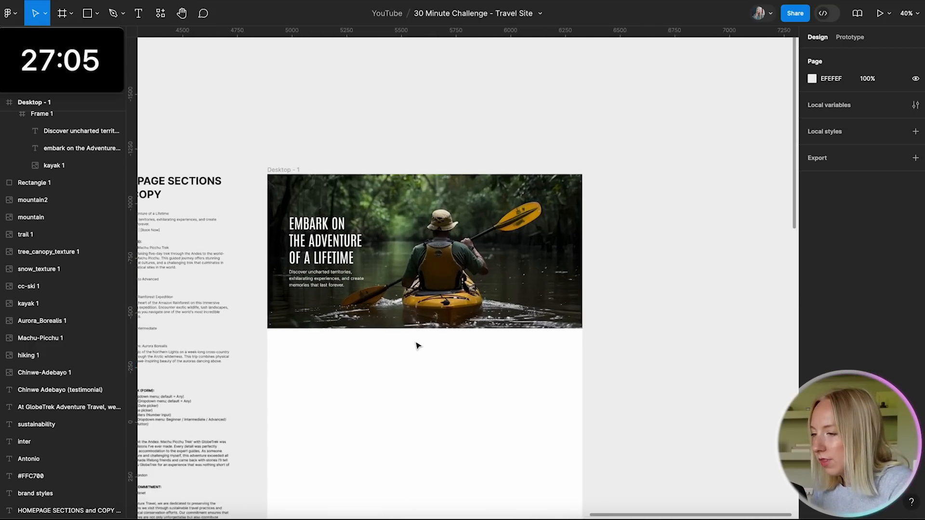
- Draw a rectangle about 258 × 28 across the lower part of "ADVENTURE" and send it behind the hero text
scroll(392, 256, up, 15)
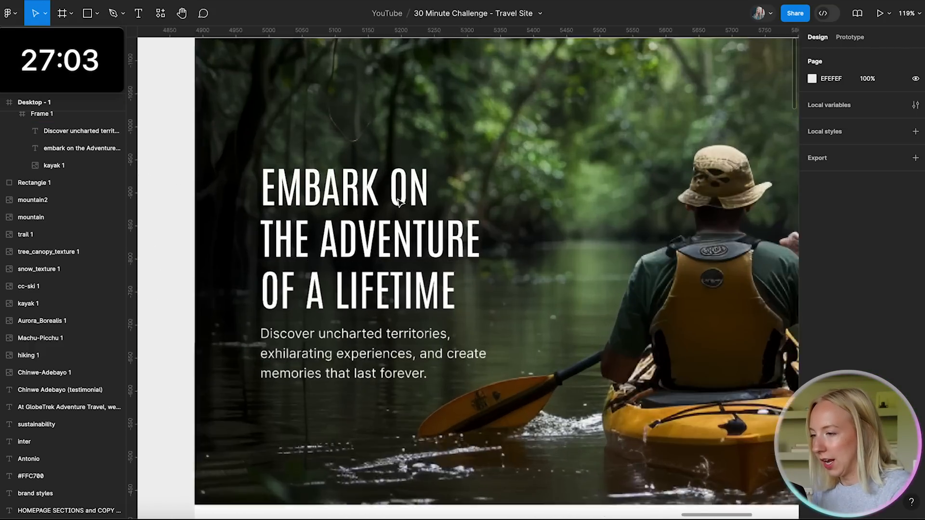
drag(302, 252, 499, 273)
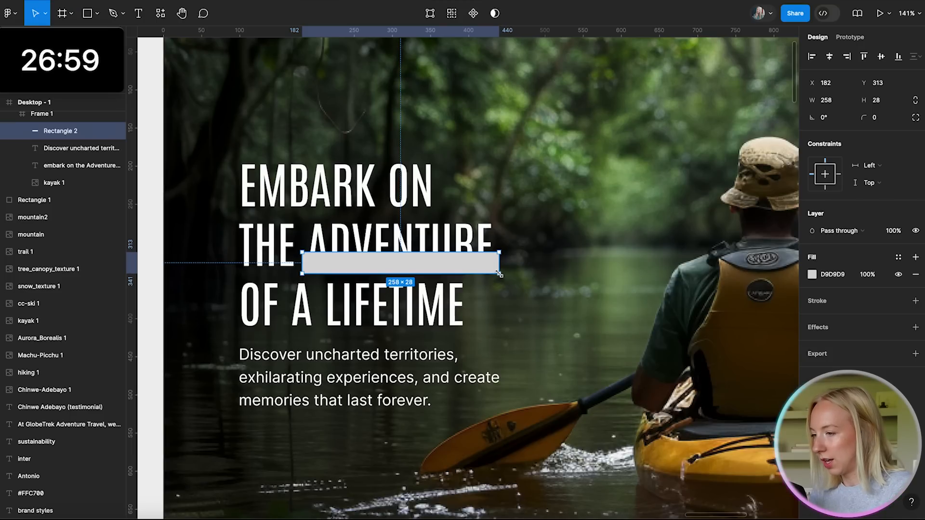
key(super+bracketleft)
key(super+bracketleft)
- Set the rectangle's fill behind "ADVENTURE" to the brand yellow from the page colours
click(813, 274)
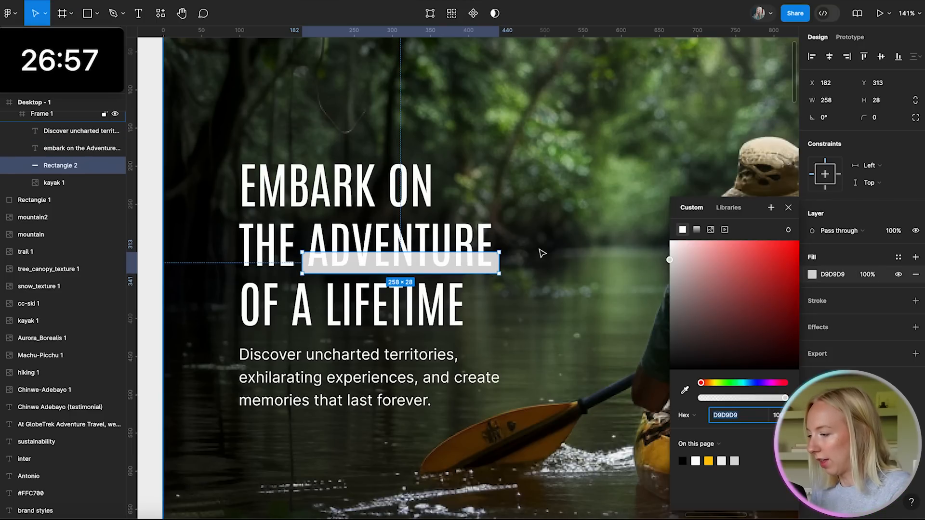
scroll(634, 150, down, 6)
click(708, 461)
click(539, 432)
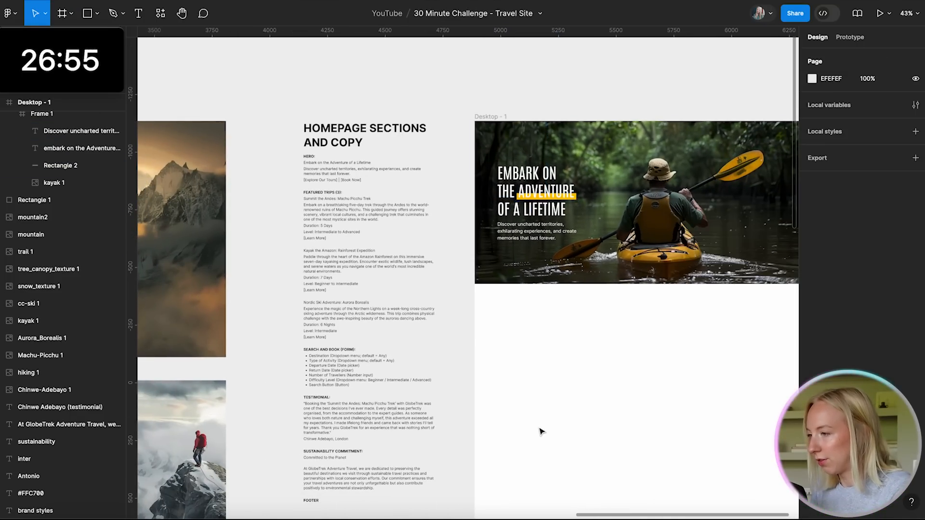
- Lower the upper edge of the yellow rectangle behind "ADVENTURE" so it is about 258 × 18
scroll(609, 223, up, 8)
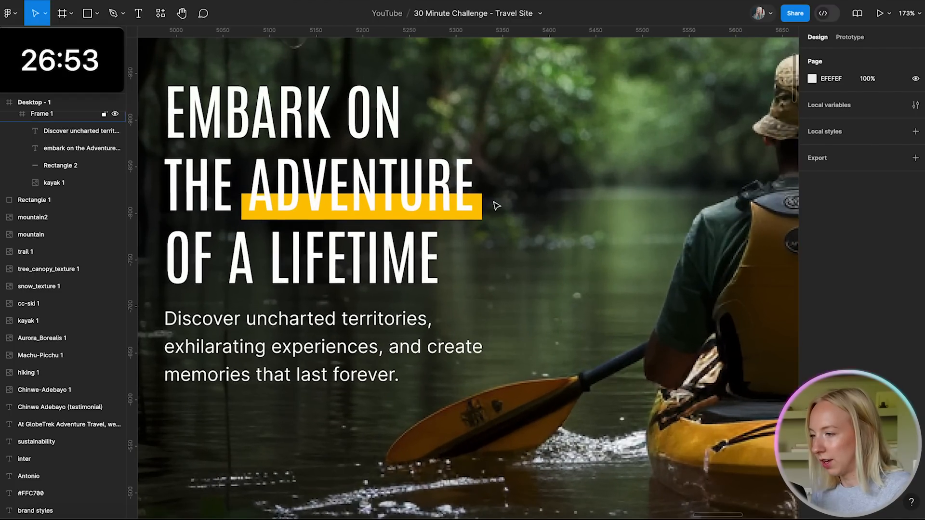
click(477, 203)
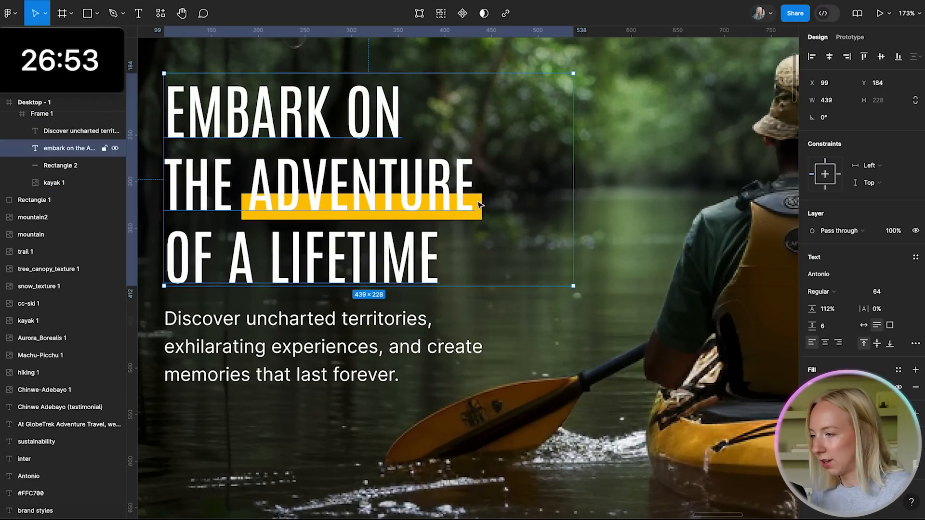
click(480, 219)
drag(352, 194, 353, 203)
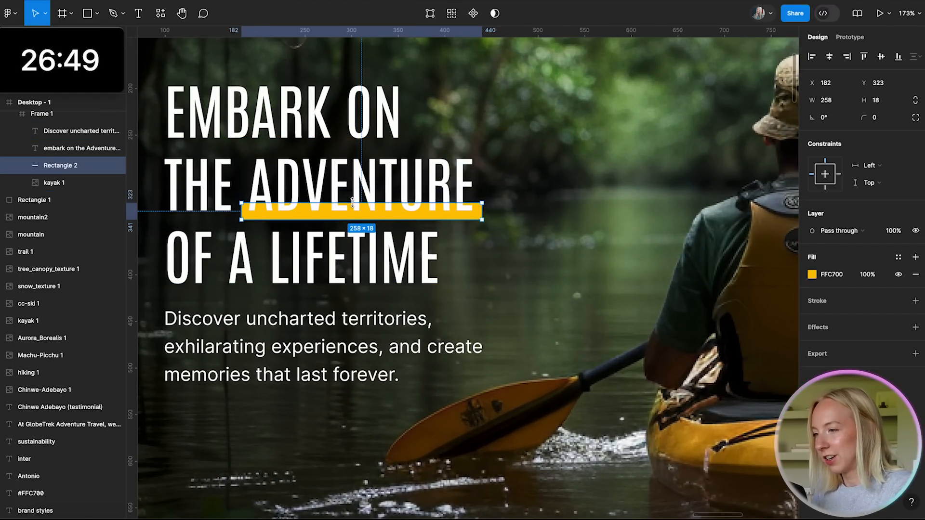
key(Escape)
scroll(479, 324, down, 8)
scroll(487, 428, up, 6)
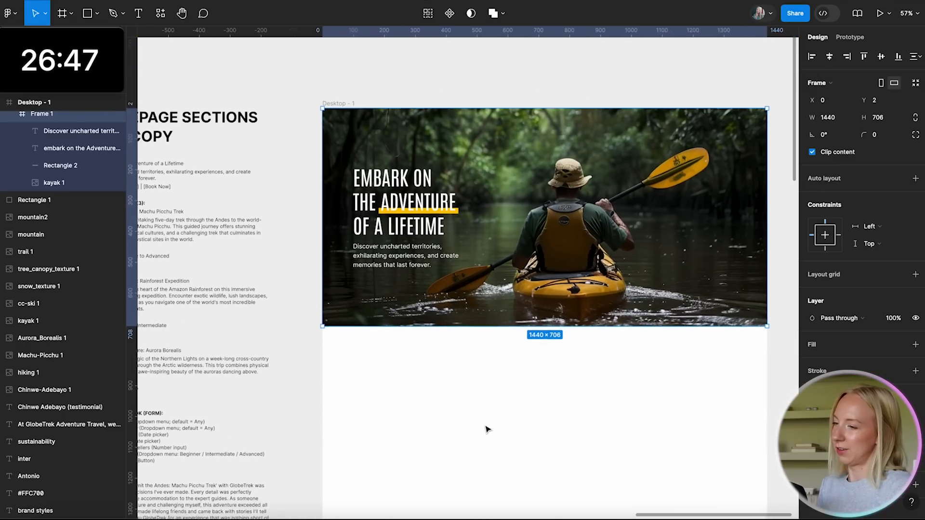
- Thin and shorten the yellow rectangle to about 242 × 7 and place it directly under "ADVENTURE" as an underline
click(551, 222)
scroll(552, 222, up, 5)
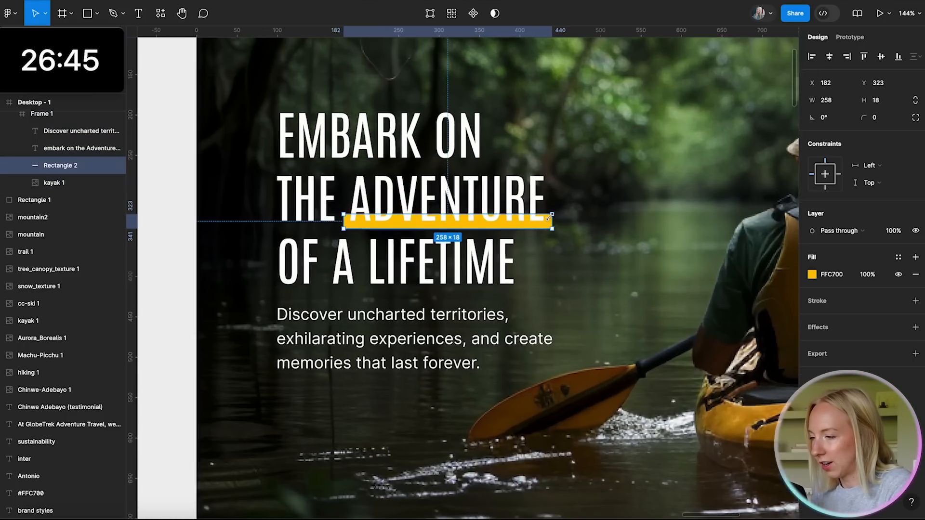
drag(402, 212, 403, 232)
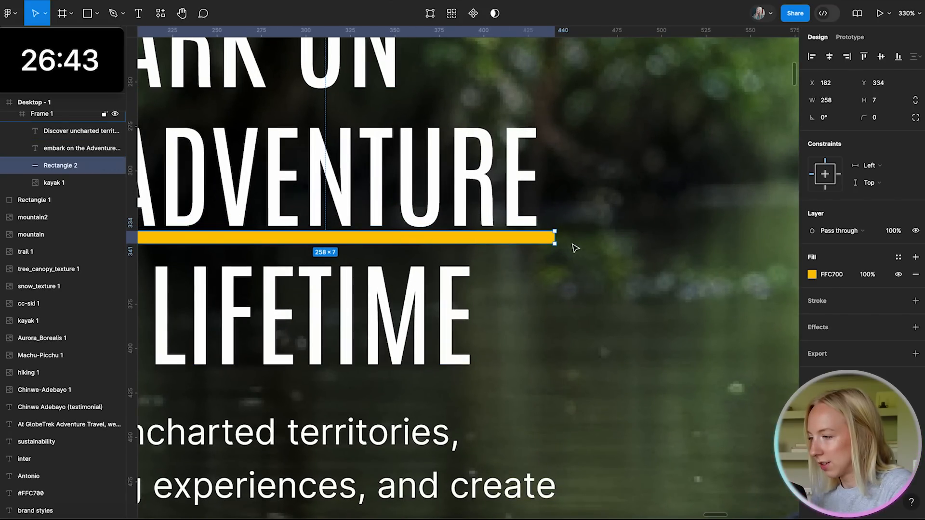
drag(555, 238, 542, 238)
scroll(541, 243, left, 5)
drag(273, 259, 288, 264)
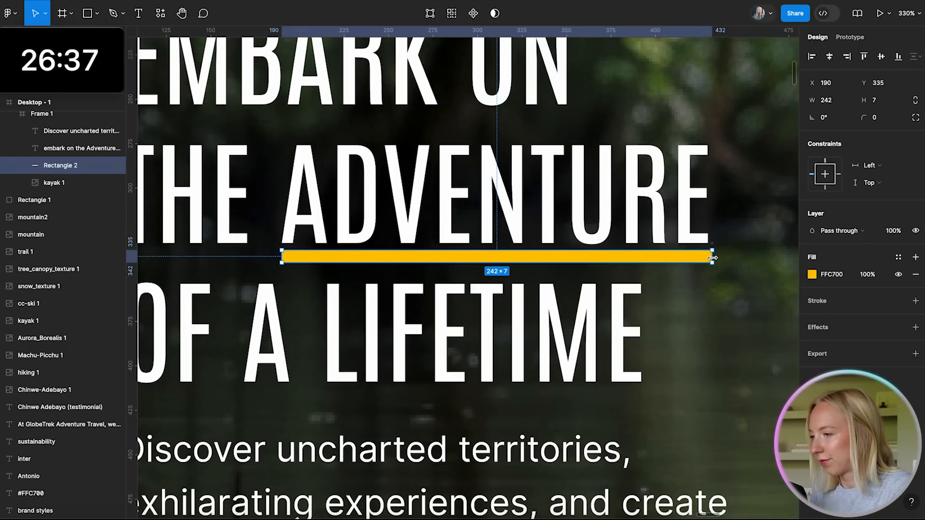
click(471, 169)
scroll(470, 170, down, 10)
click(485, 417)
scroll(484, 417, right, 2)
scroll(485, 416, up, 1)
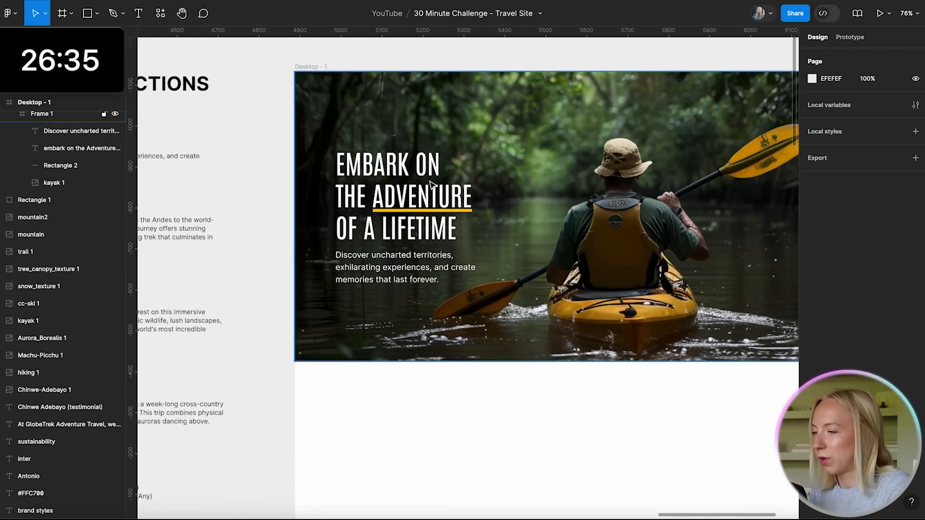
- Recolour only the word "ADVENTURE" in the headline to the brand yellow from the page colours
click(427, 192)
double_click(426, 193)
drag(373, 197, 501, 197)
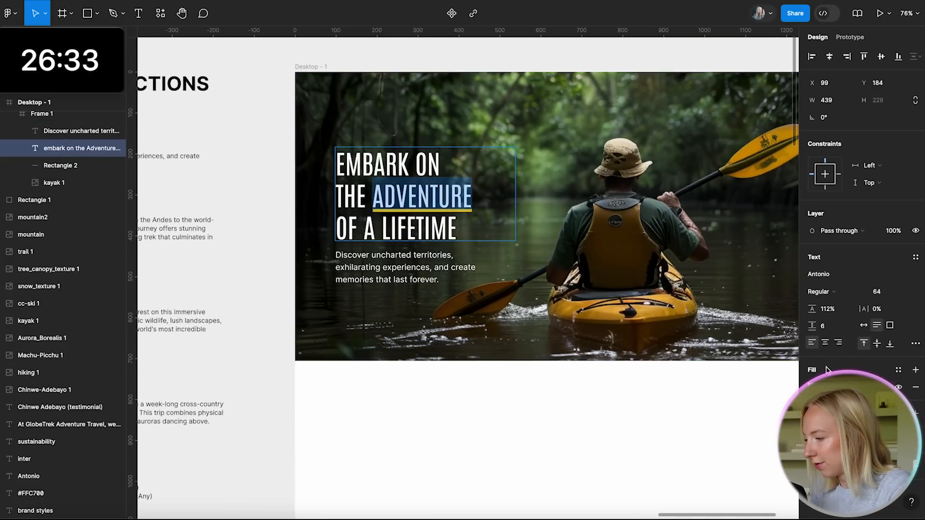
click(813, 387)
click(709, 459)
key(Escape)
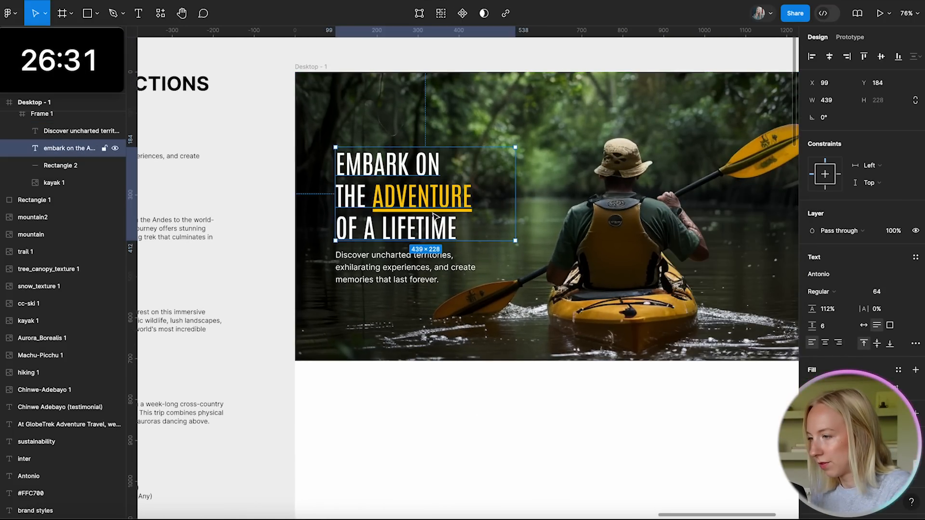
- Delete the yellow underline rectangle beneath "ADVENTURE" from the hero frame
click(508, 263)
scroll(460, 187, up, 5)
click(474, 235)
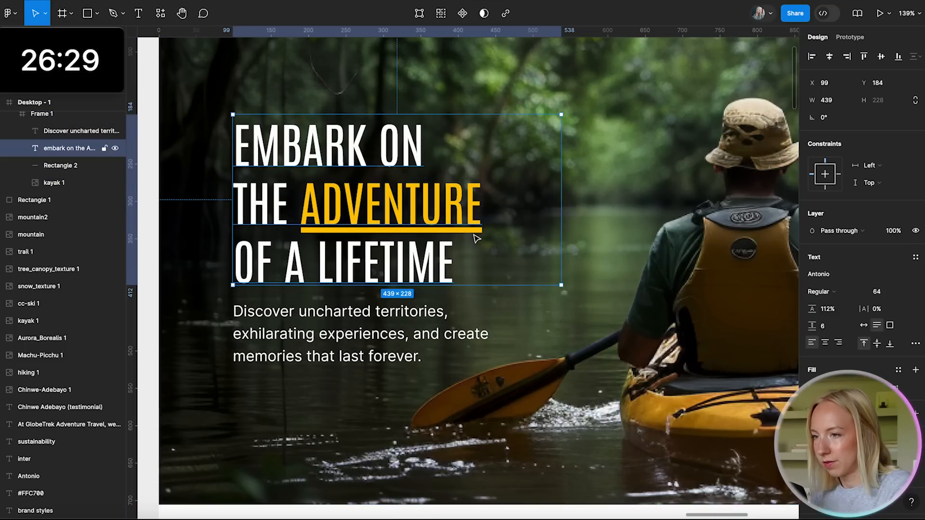
click(68, 168)
key(Delete)
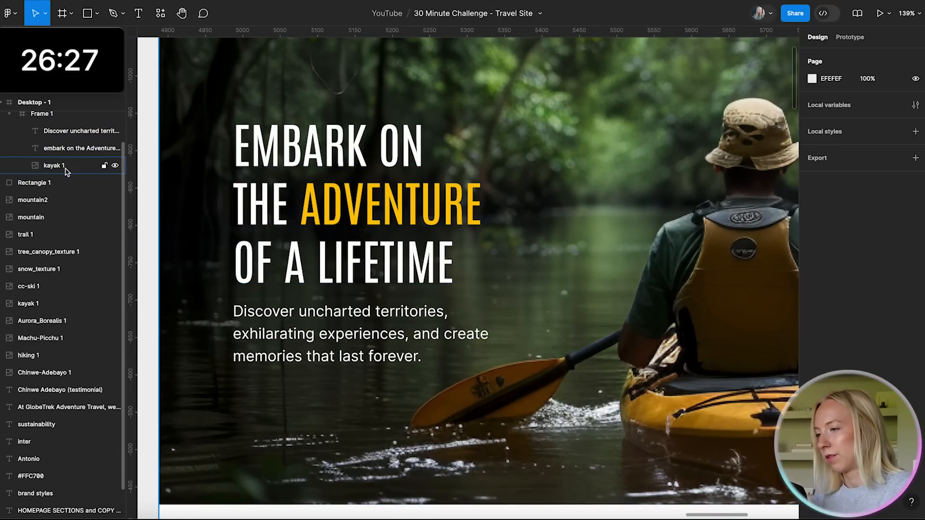
- Review the hero composition and check the supplied hero copy for the button labels
scroll(356, 436, down, 5)
scroll(377, 389, up, 3)
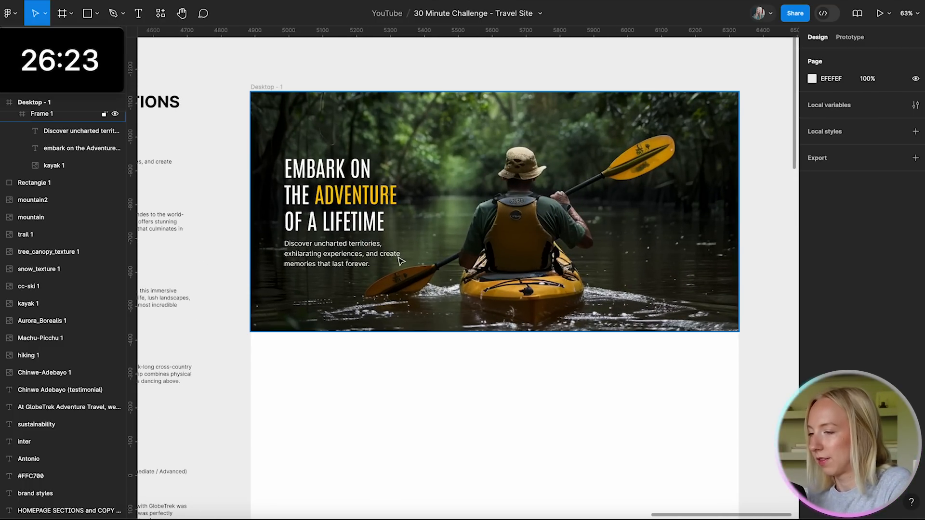
scroll(399, 259, up, 3)
scroll(399, 260, up, 2)
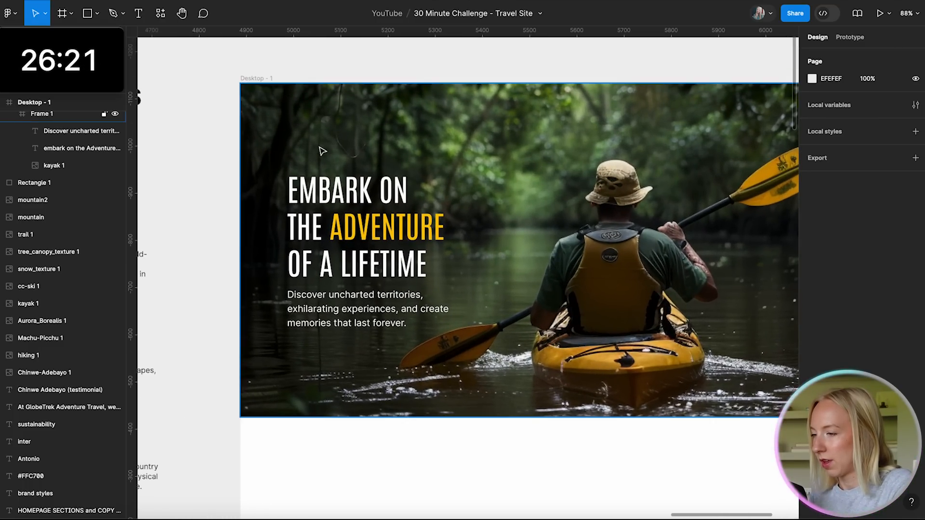
scroll(322, 151, up, 3)
scroll(322, 151, down, 5)
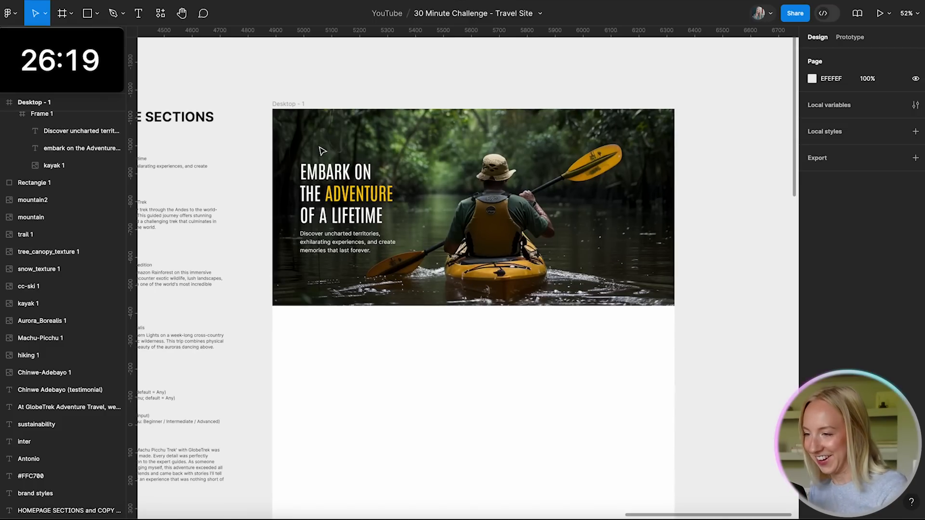
scroll(322, 151, left, 3)
scroll(193, 258, up, 5)
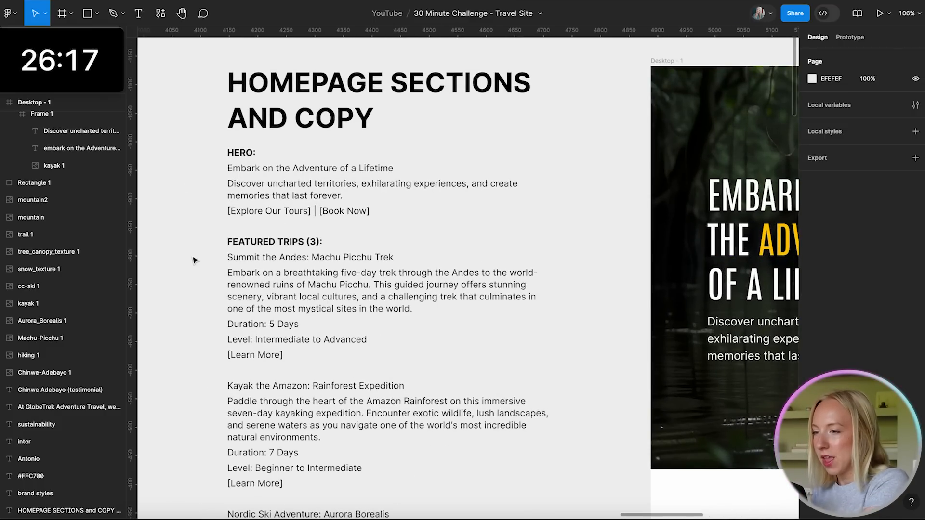
scroll(194, 261, right, 1)
scroll(316, 241, down, 5)
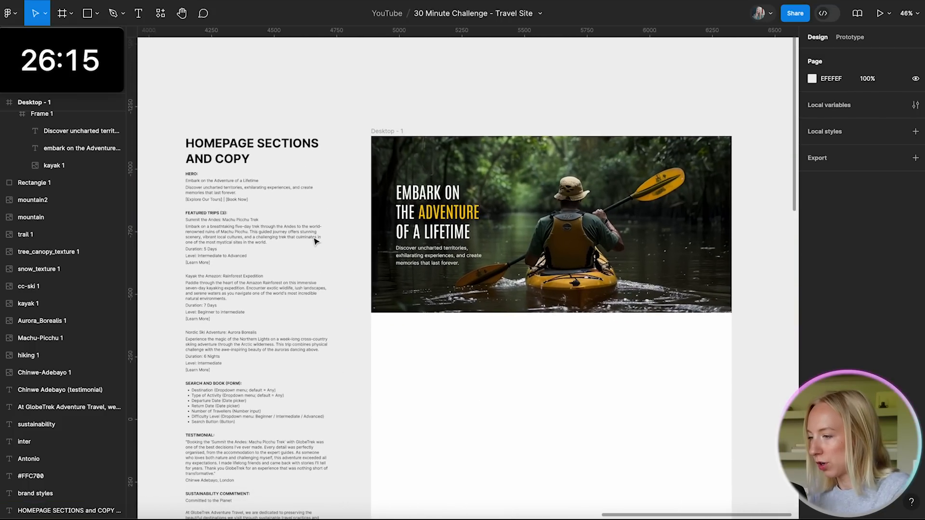
scroll(518, 316, up, 3)
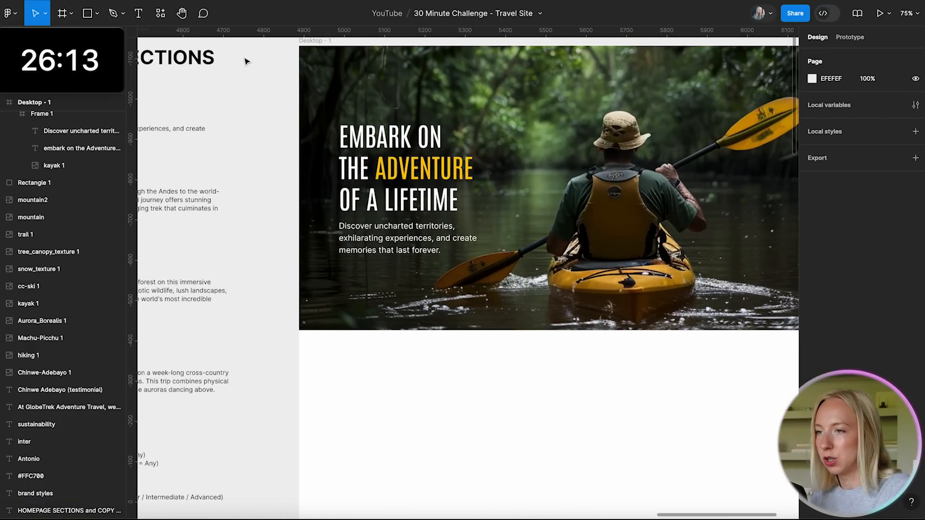
- Draw a button frame about 164 wide in the white area below the hero and set its height to 48
click(63, 14)
scroll(440, 376, up, 3)
drag(429, 363, 536, 408)
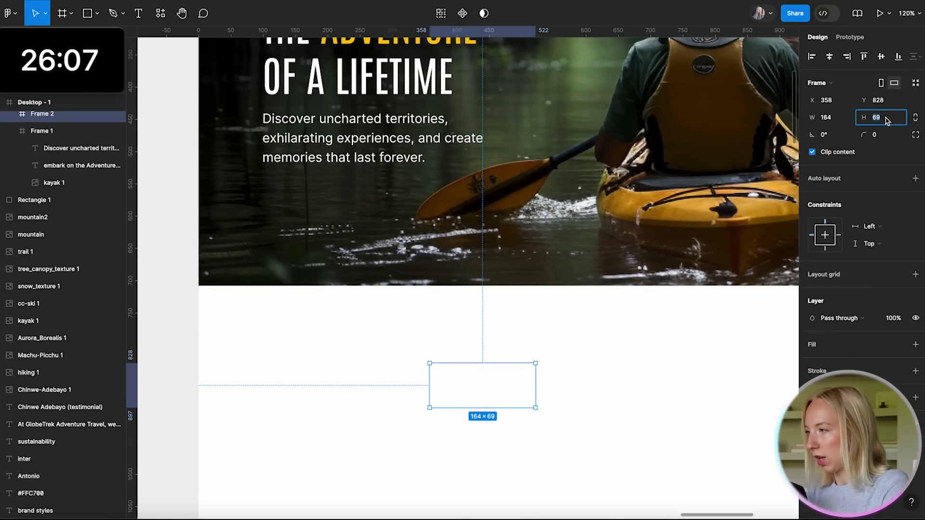
text(48)
key(Return)
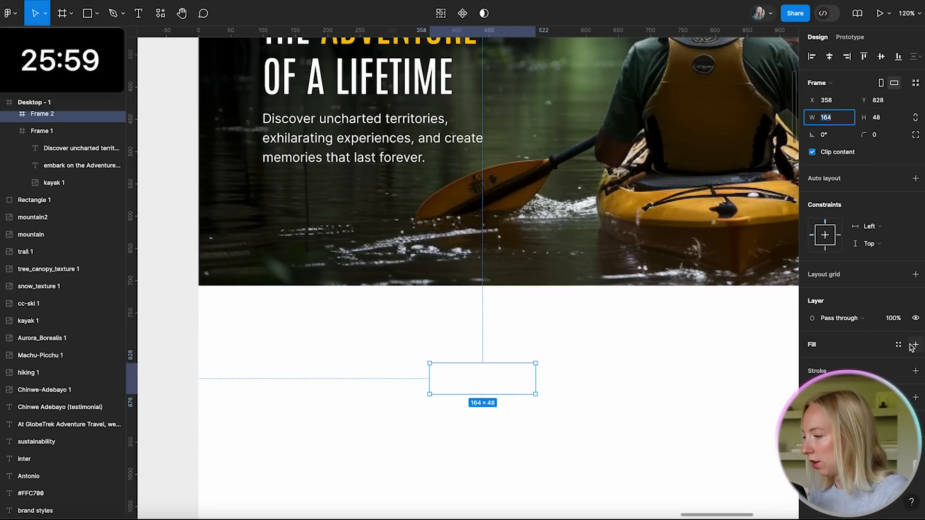
- Give the button frame a white stroke and move it into the hero beneath the paragraph, aligned with the text's left edge
click(915, 372)
click(813, 388)
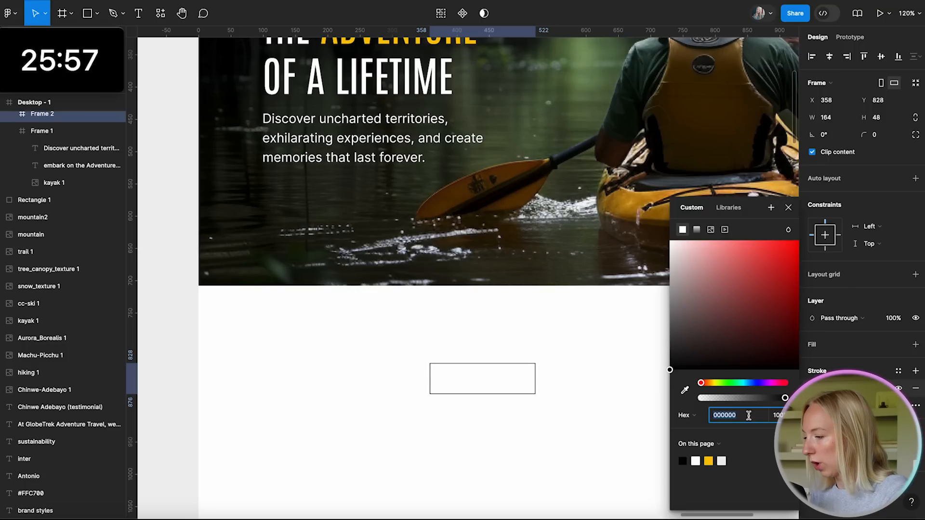
click(695, 461)
click(579, 407)
drag(500, 375, 335, 187)
click(331, 376)
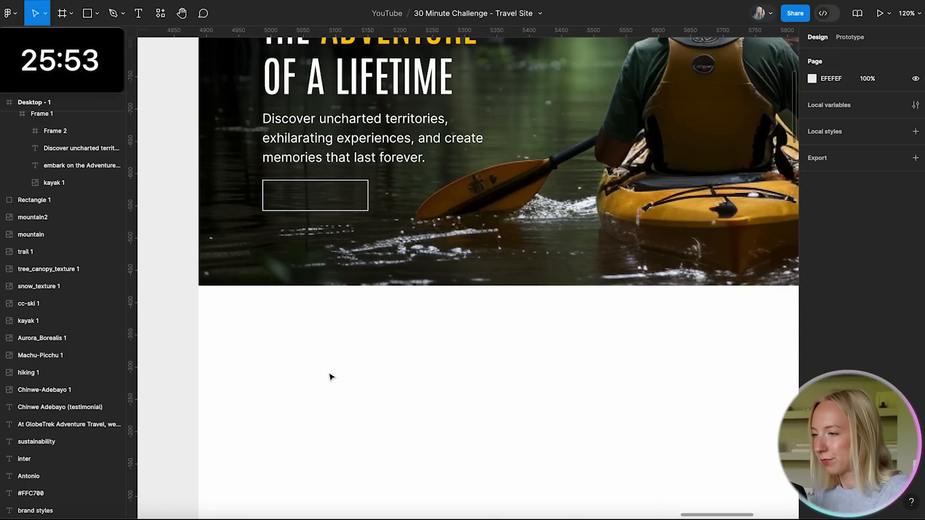
- Add the text "explore our tours" inside the outlined button frame, matching the wording in the supplied copy
scroll(335, 369, up, 2)
scroll(335, 368, left, 1)
scroll(351, 255, up, 3)
key(t)
click(307, 244)
text(explore)
scroll(402, 219, down, 5)
scroll(376, 226, left, 3)
scroll(392, 129, up, 4)
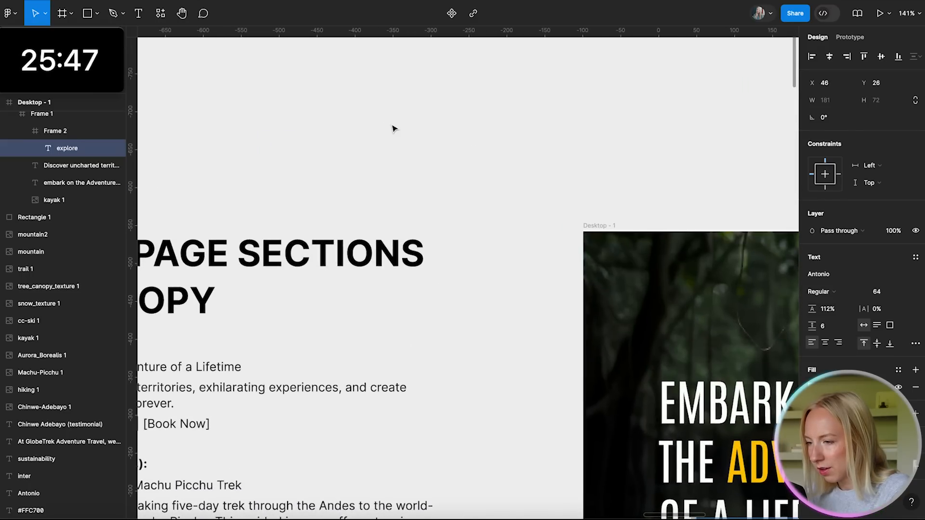
scroll(401, 124, left, 3)
scroll(402, 124, down, 2)
scroll(404, 124, down, 3)
scroll(404, 127, right, 5)
scroll(404, 127, down, 2)
scroll(374, 294, up, 4)
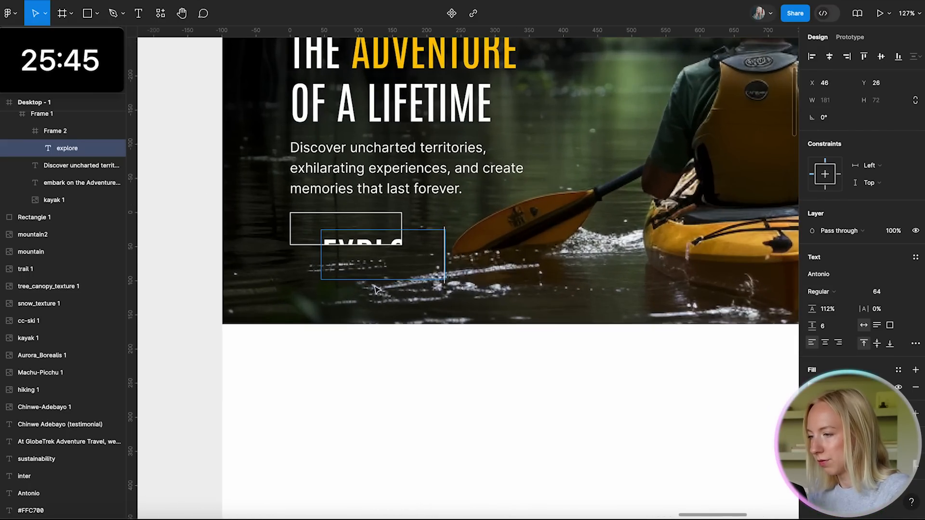
text(our oours)
key(Escape)
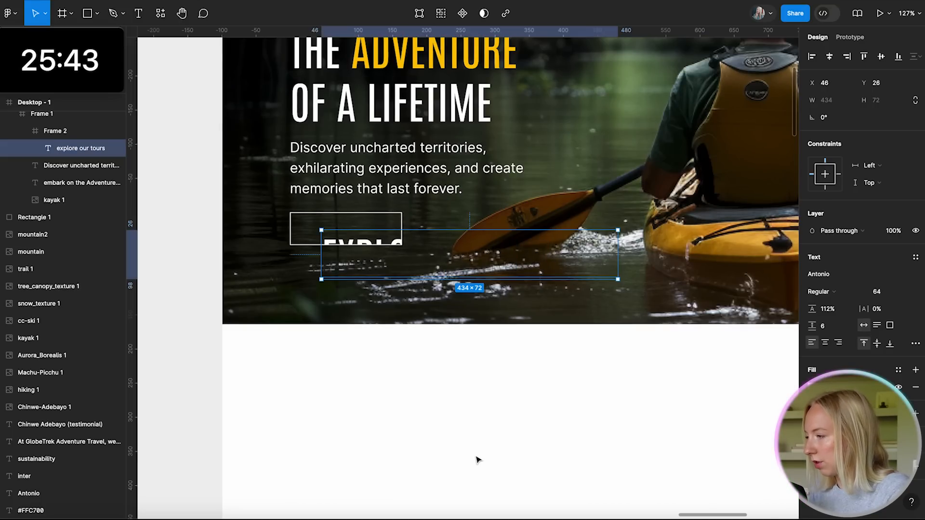
- Set the button label's font size to 18 and centre the label within the button frame
text(18)
key(Return)
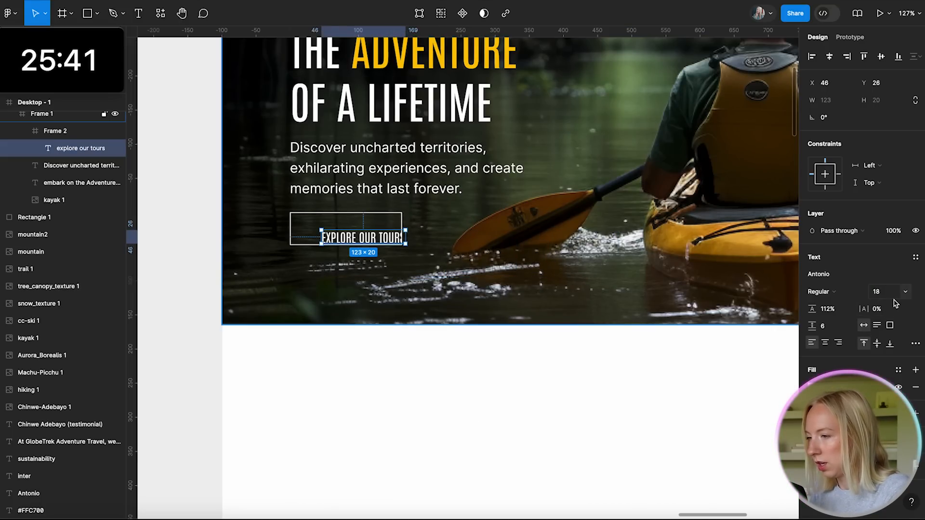
scroll(356, 270, up, 5)
- Duplicate the "Explore our tours" button to its right on the same line, at about X 277, Y 542
drag(380, 242, 541, 229)
click(355, 371)
click(363, 223)
scroll(534, 377, up, 2)
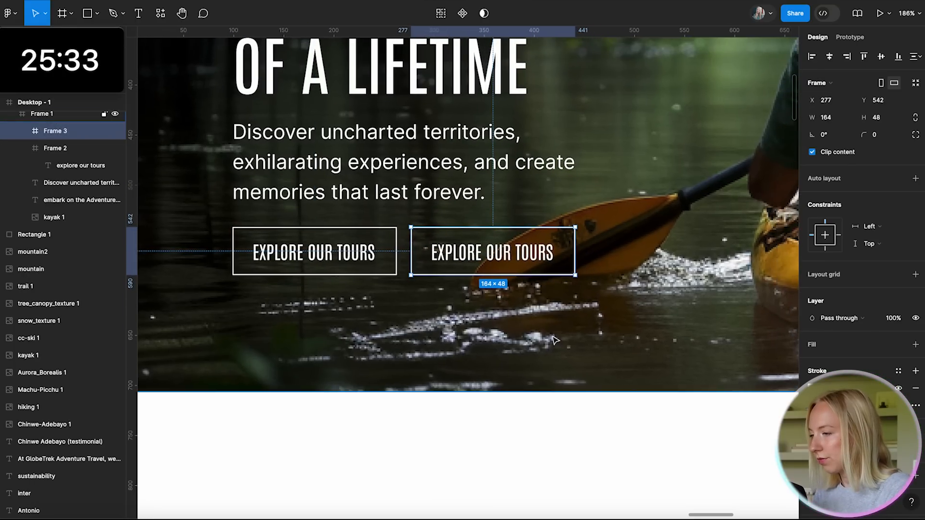
click(542, 479)
scroll(541, 466, down, 4)
scroll(541, 466, up, 3)
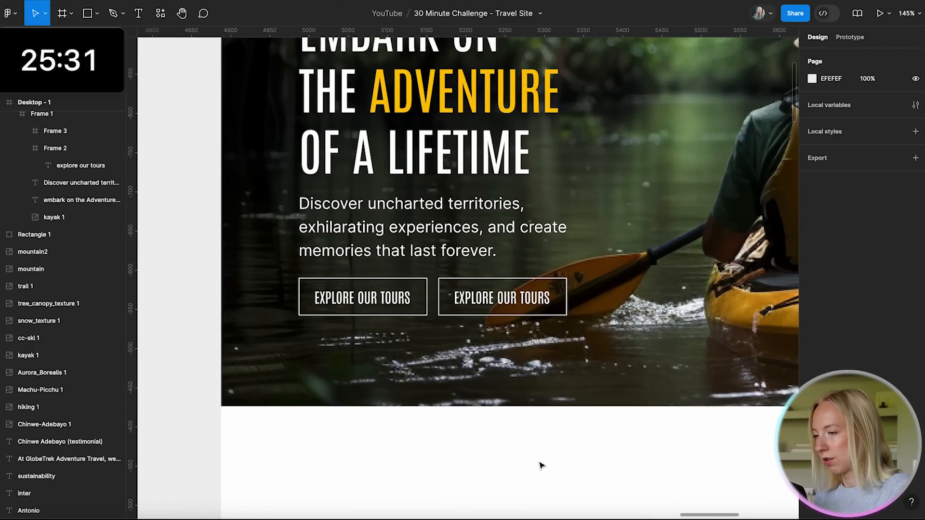
- Change the duplicated button's label to "book now"
scroll(541, 466, down, 2)
scroll(541, 466, up, 5)
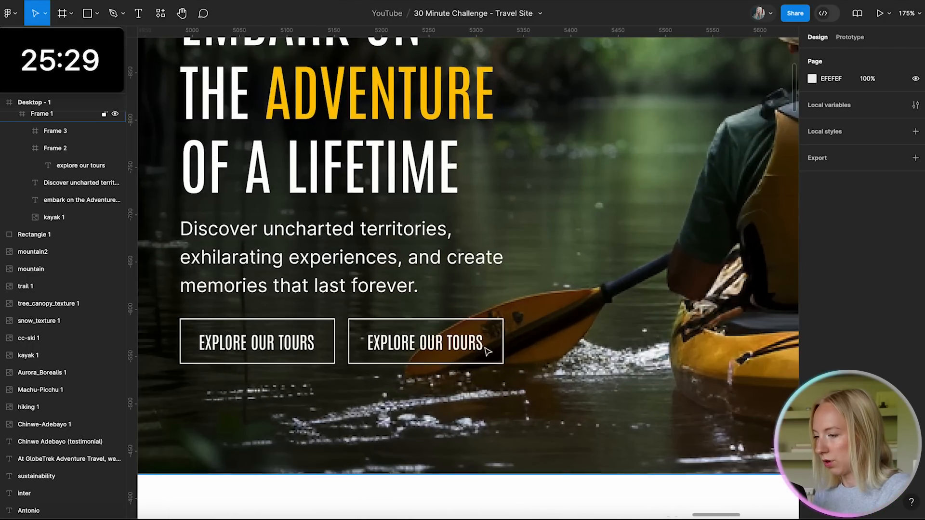
click(538, 343)
scroll(470, 346, down, 6)
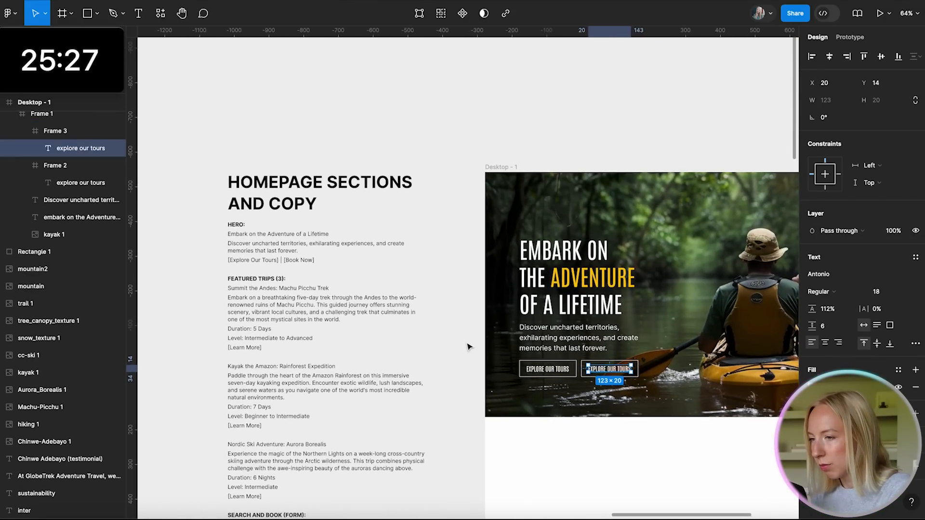
scroll(470, 346, up, 3)
key(Return)
text(book now)
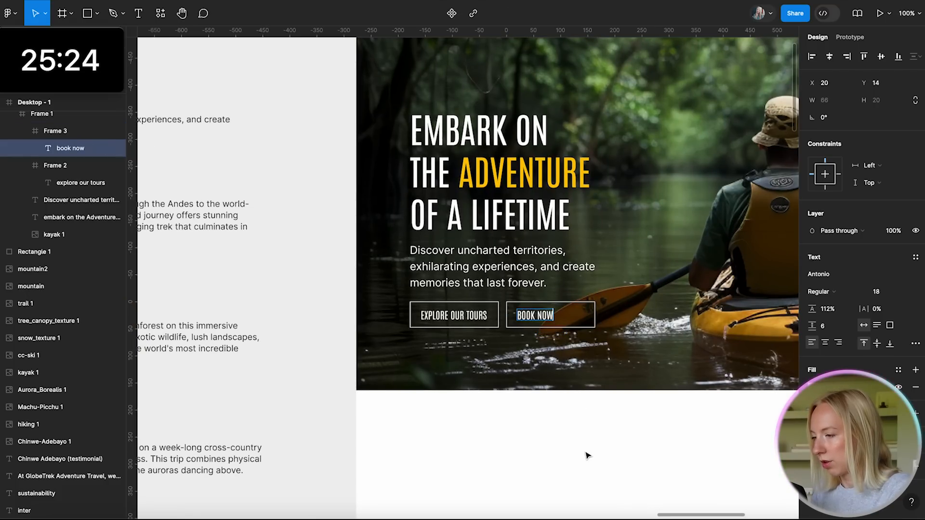
click(587, 455)
- Add auto layout to both the "Book now" and "Explore our tours" button frames so they hug their labels
scroll(544, 347, up, 3)
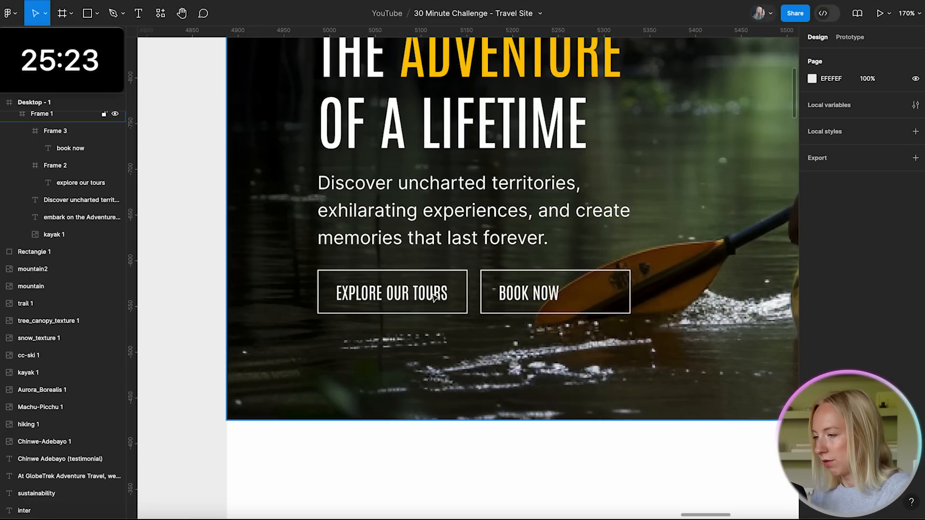
click(532, 291)
click(536, 294)
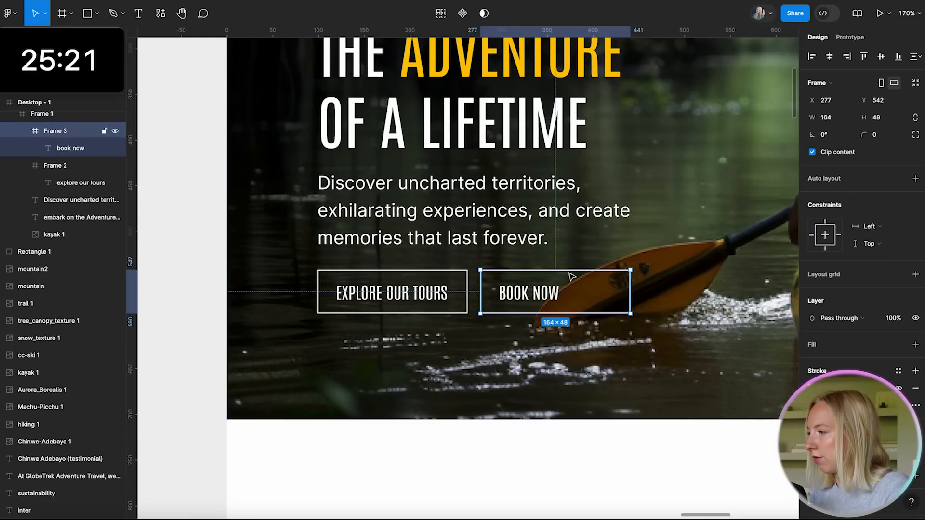
click(915, 179)
click(436, 310)
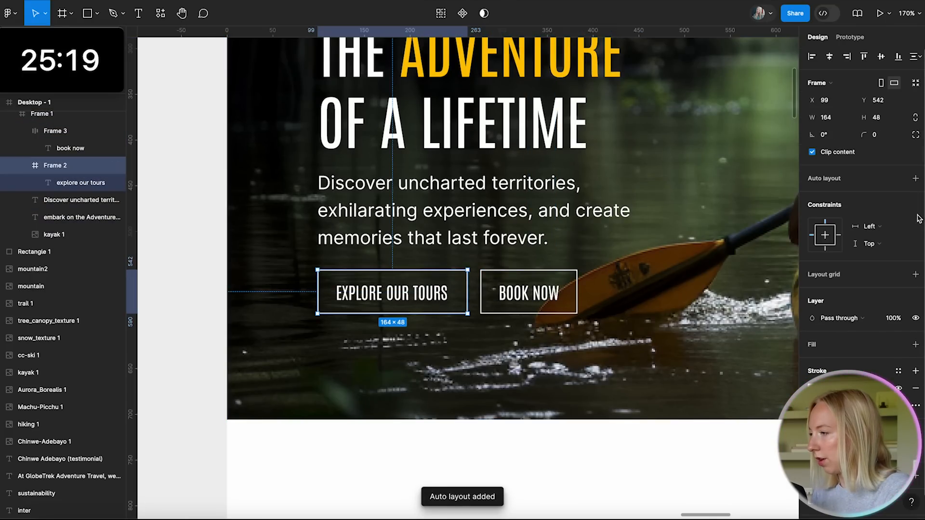
click(915, 178)
click(499, 449)
click(433, 295)
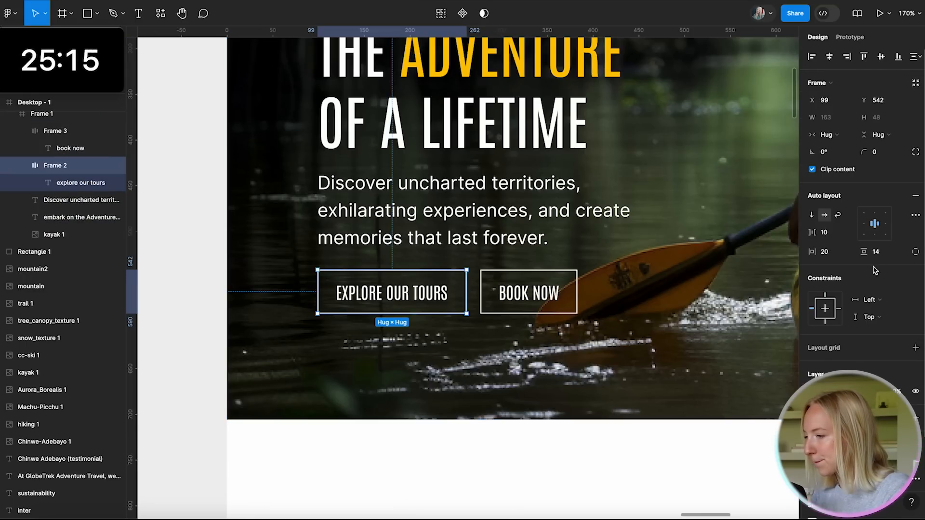
- Swap the two hero buttons so "Book now" comes first at X 99, with "Explore our tours" 17 px to its right
click(551, 294)
scroll(551, 294, right, 3)
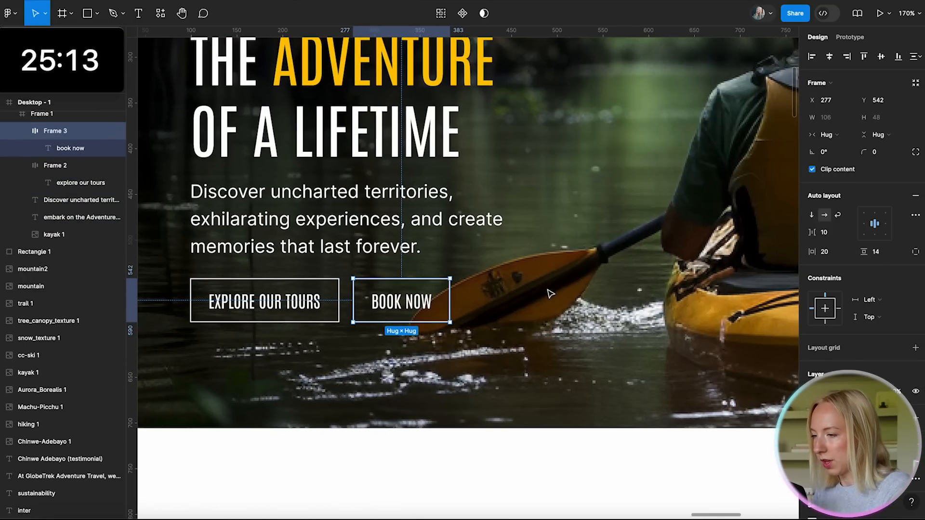
ctrl+scroll(399, 289, up, 2)
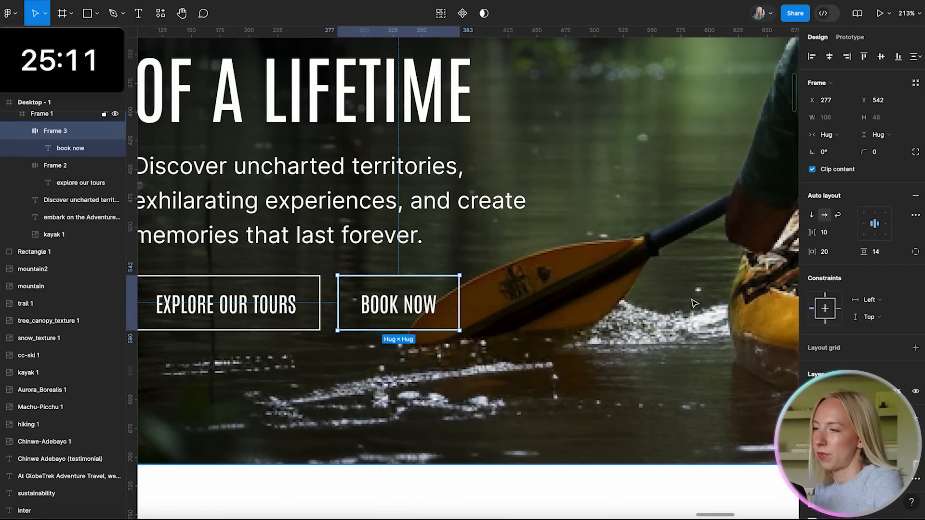
scroll(694, 304, down, 5)
scroll(622, 376, up, 5)
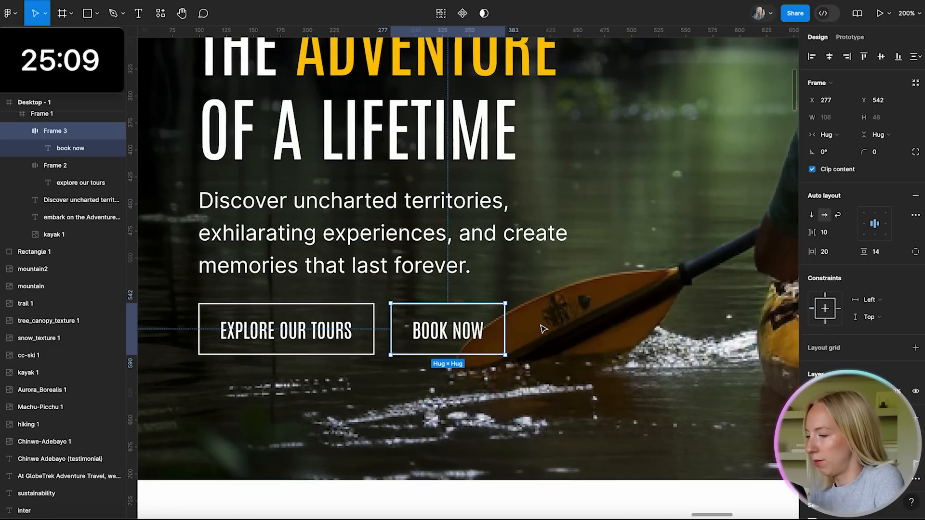
scroll(543, 329, right, 2)
scroll(543, 330, down, 1)
scroll(862, 241, down, 2)
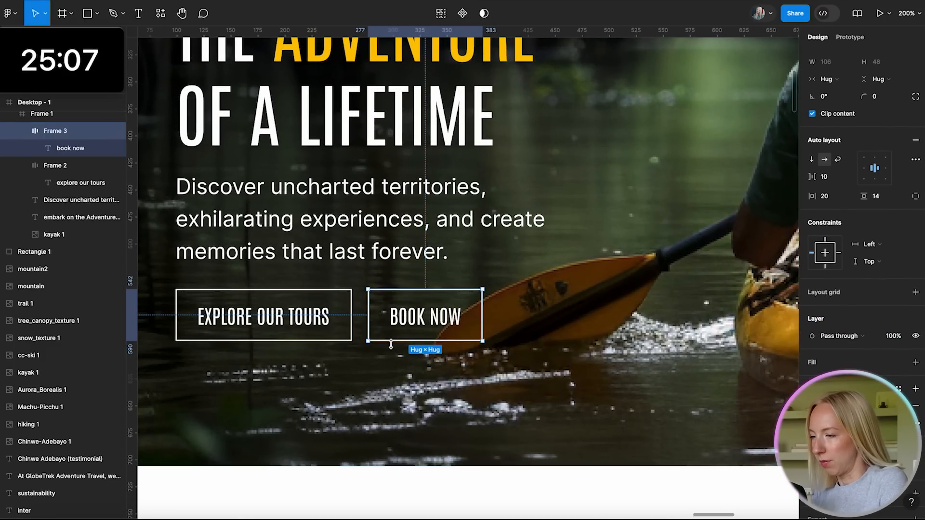
drag(292, 314, 616, 315)
shift+click(482, 322)
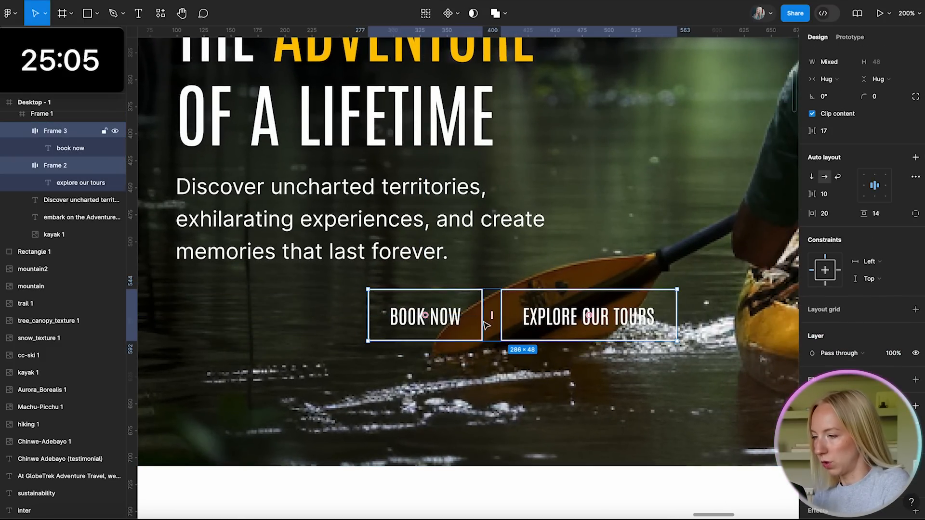
drag(471, 317, 268, 314)
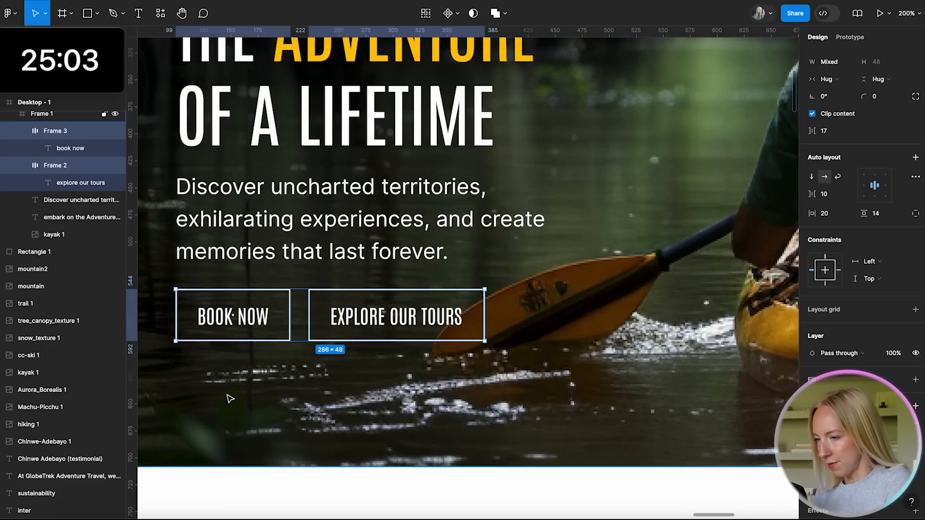
- Give the "Book now" button a yellow FFC700 fill and remove its outline stroke
click(237, 366)
click(237, 327)
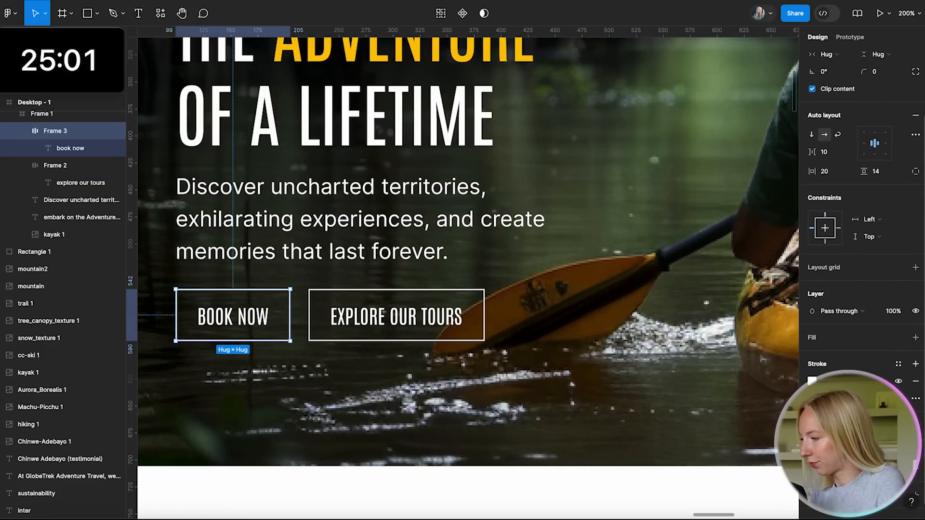
click(916, 339)
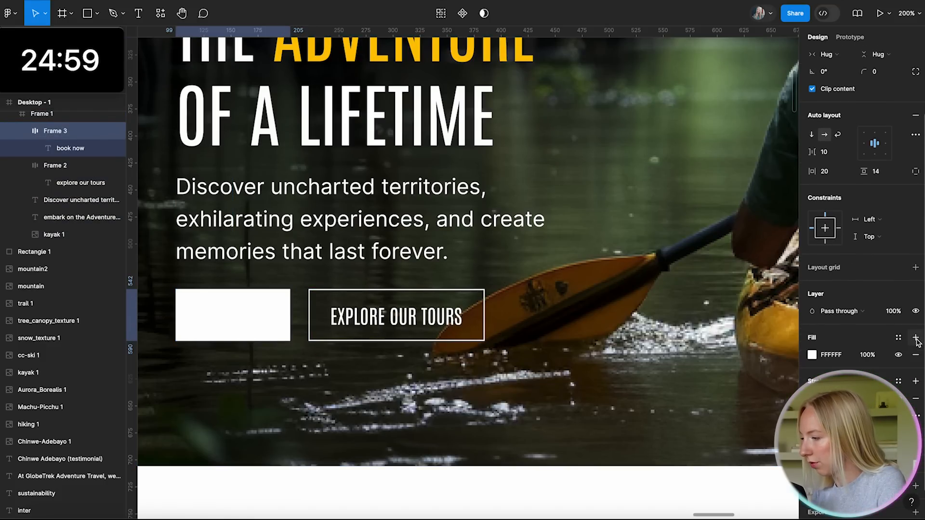
click(812, 356)
click(712, 461)
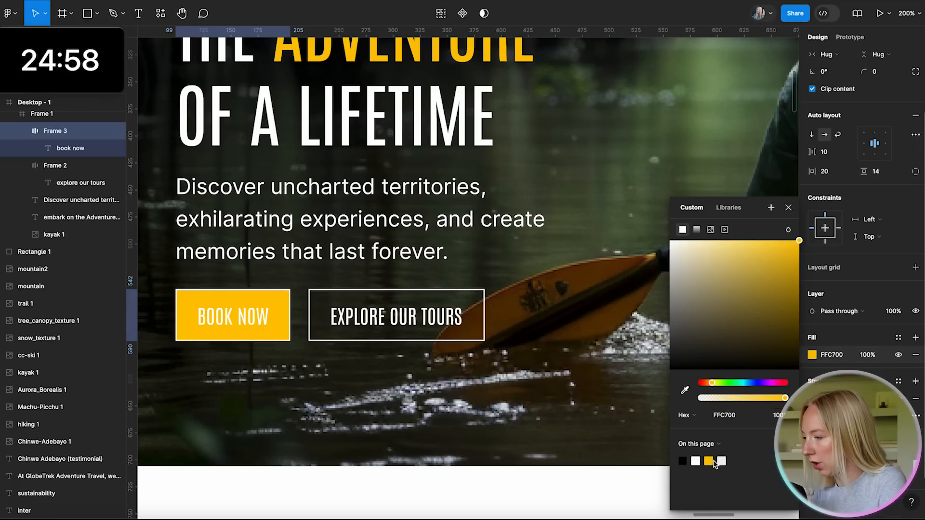
click(915, 399)
- Set the "Book now" label's text colour to black 000000
double_click(256, 314)
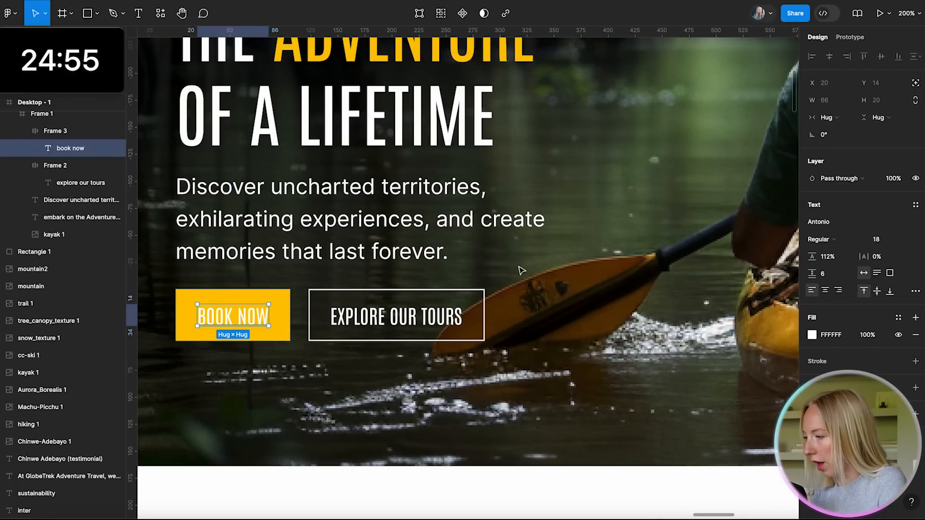
click(811, 335)
drag(755, 357, 602, 439)
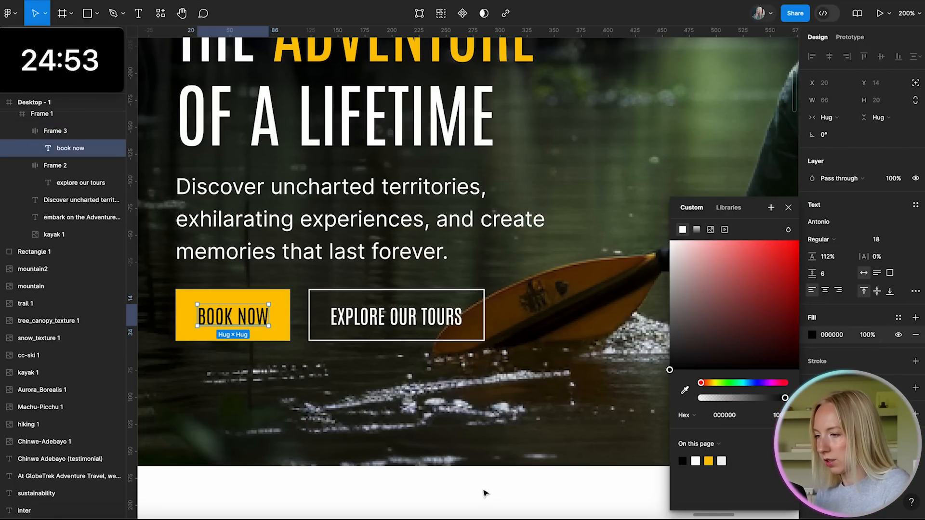
click(486, 493)
- Move the hero headline, paragraph and both buttons together slightly upwards over the kayak image
scroll(485, 491, down, 6)
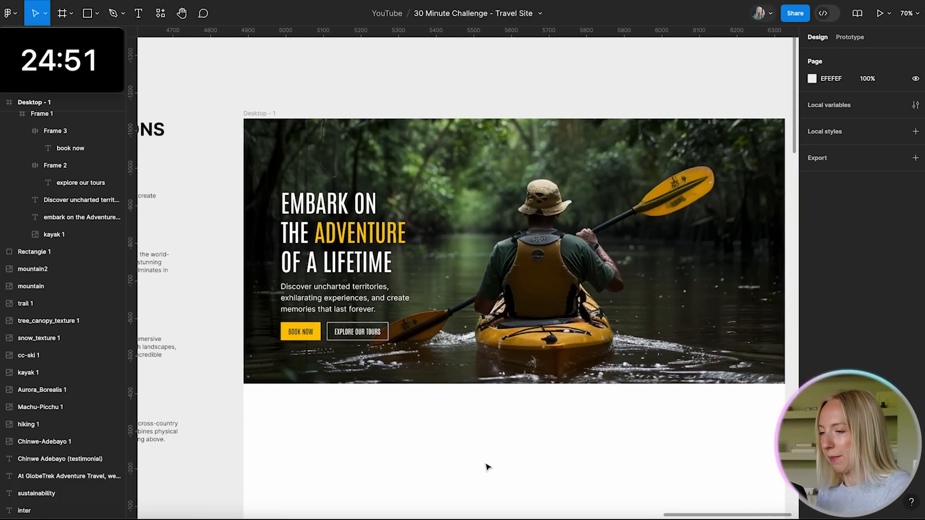
scroll(437, 426, up, 3)
scroll(437, 425, down, 4)
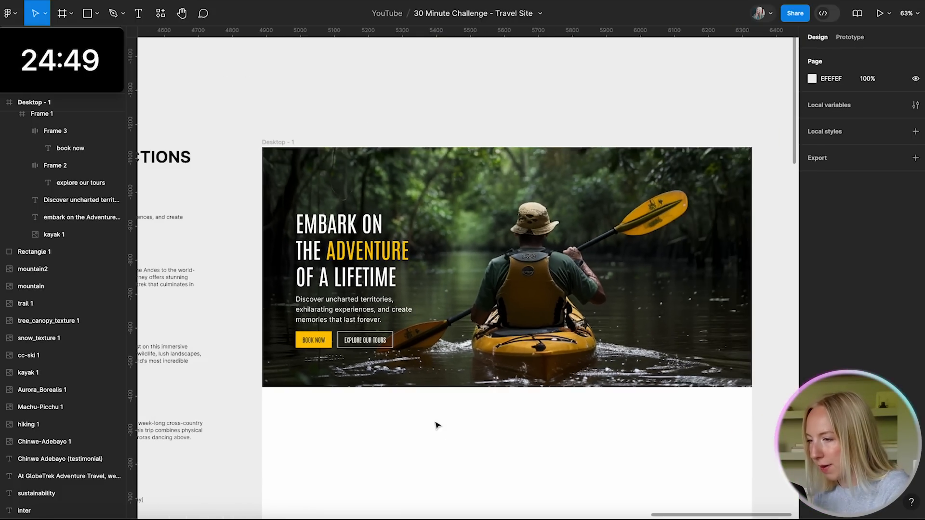
double_click(330, 215)
shift+click(336, 314)
shift+click(321, 340)
shift+click(353, 340)
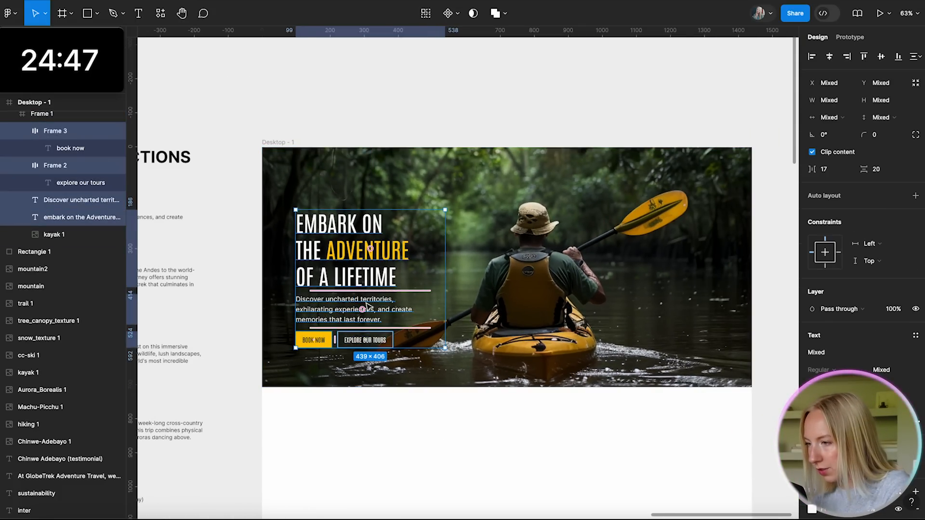
drag(365, 270, 365, 265)
click(384, 421)
- Examine the hero's overall composition and read the homepage sections and copy from Hero to Testimonial
scroll(384, 422, down, 4)
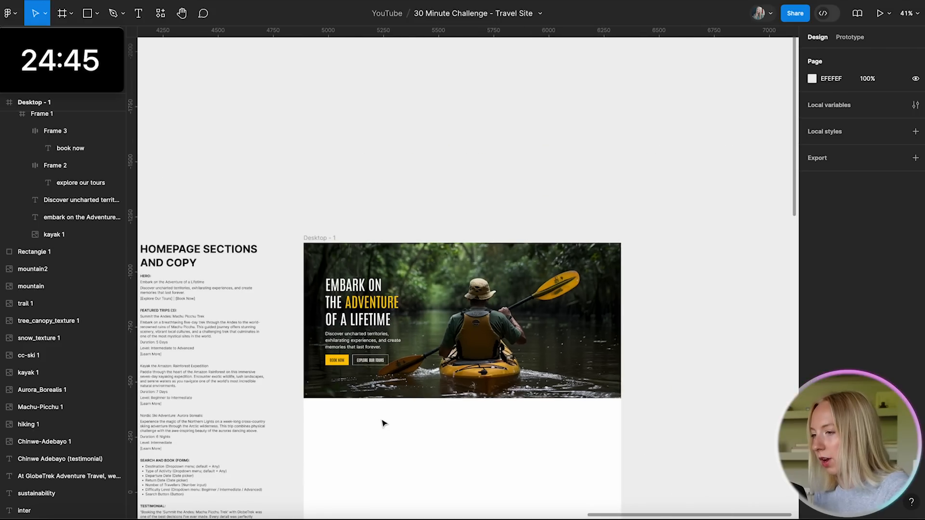
scroll(385, 423, up, 3)
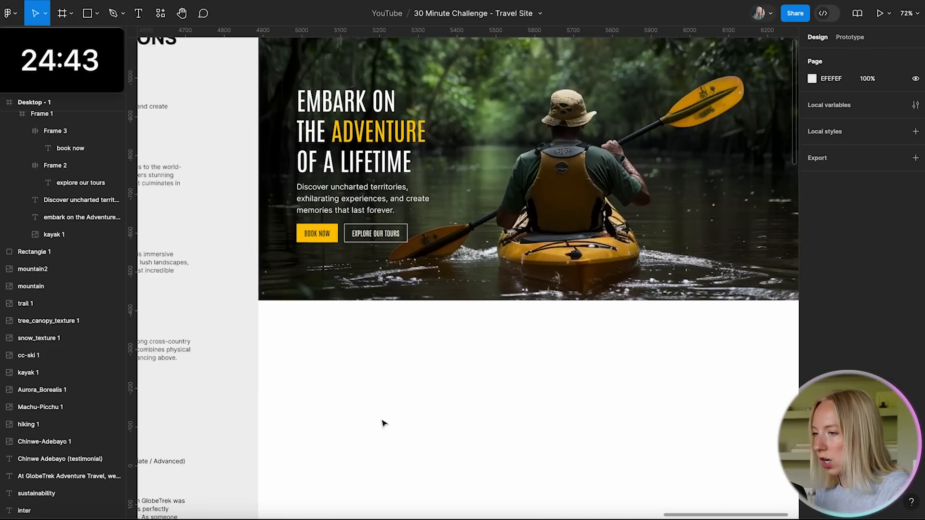
scroll(383, 423, down, 4)
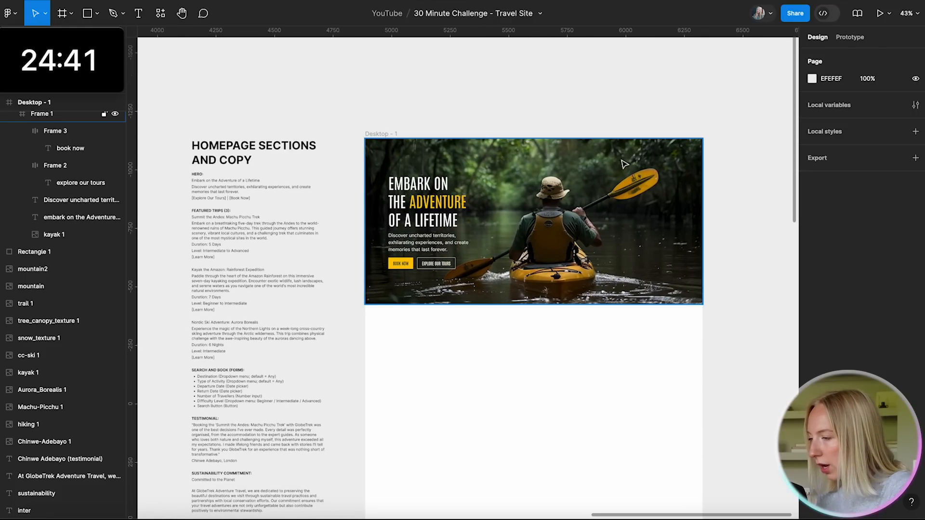
scroll(460, 163, up, 3)
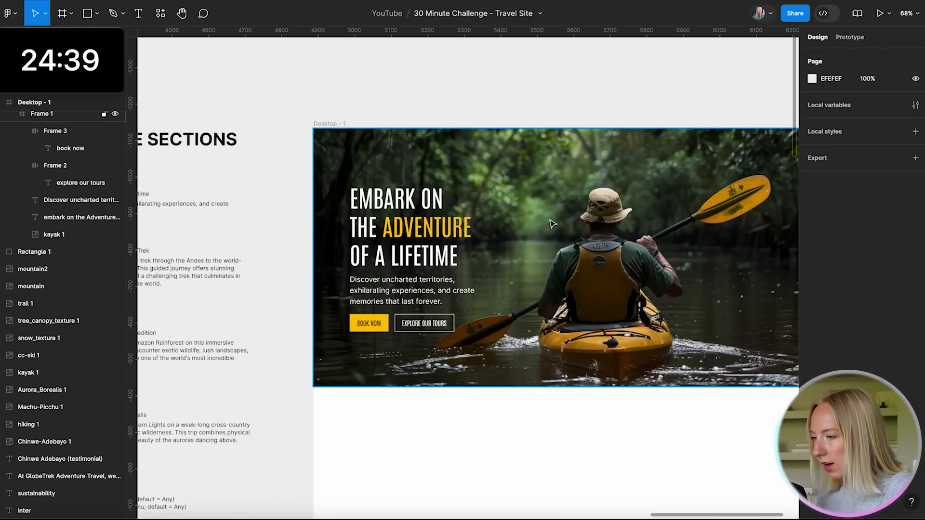
scroll(553, 223, right, 1)
scroll(552, 224, up, 1)
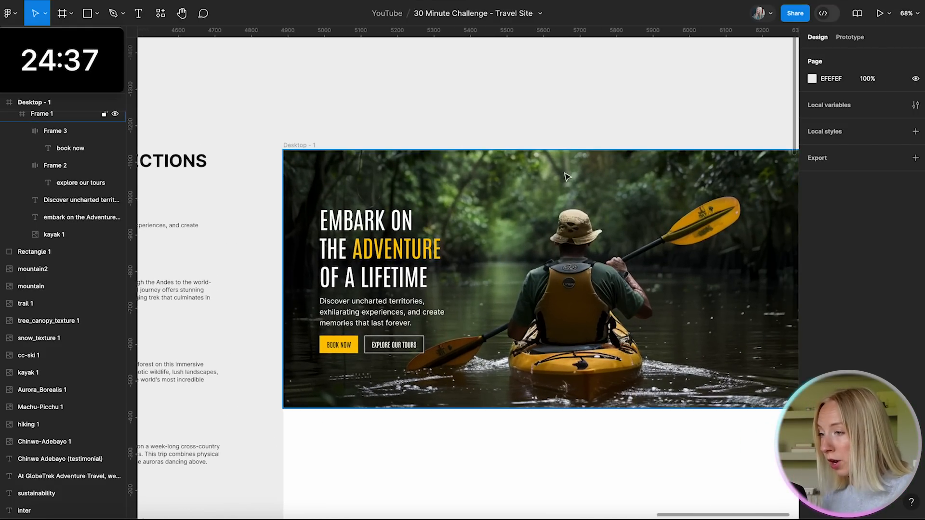
scroll(567, 177, down, 3)
scroll(268, 200, up, 4)
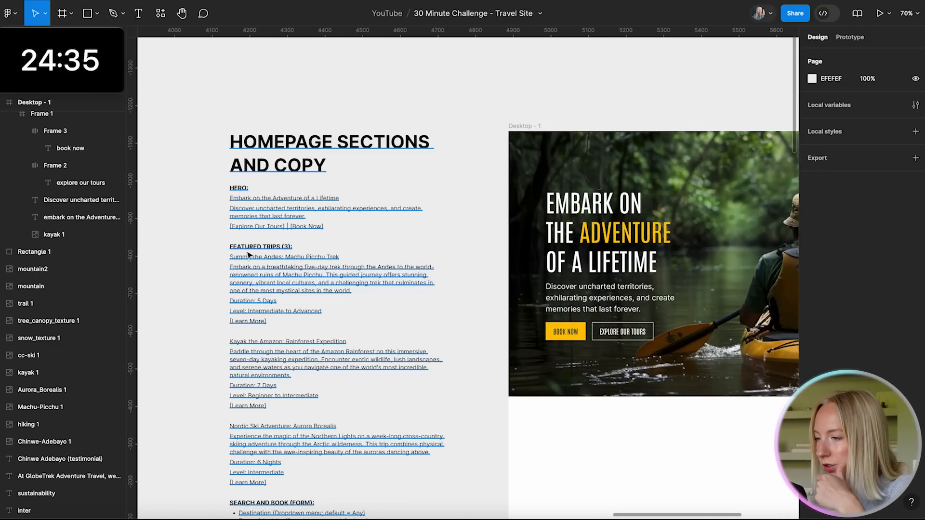
scroll(288, 316, down, 2)
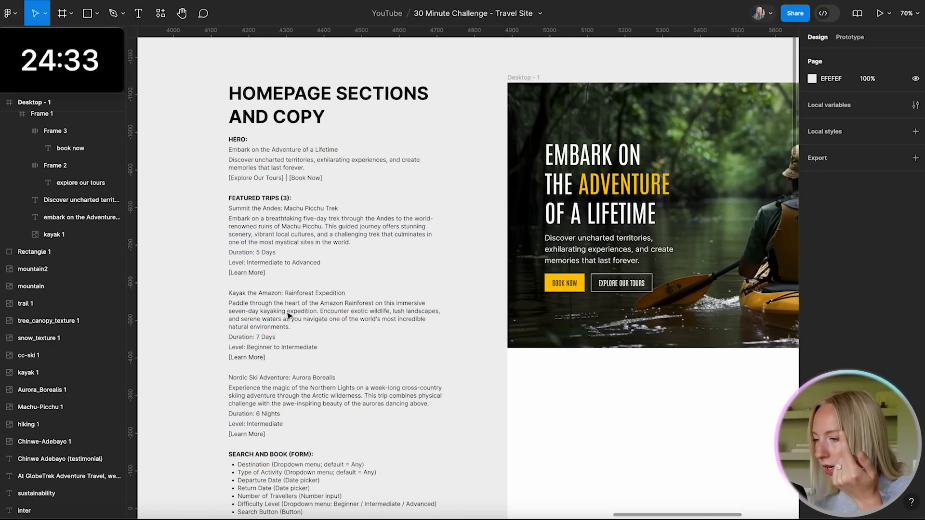
scroll(288, 316, down, 2)
scroll(289, 316, right, 2)
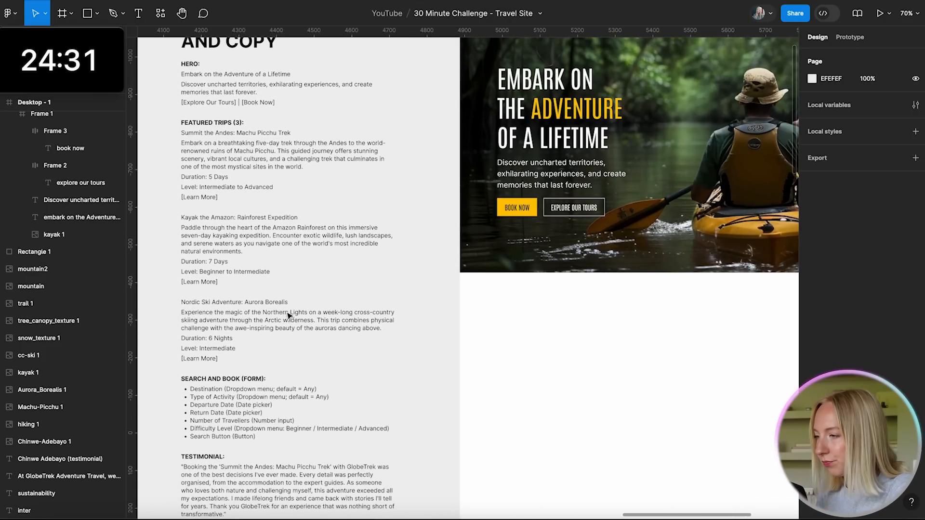
- Duplicate the "Explore our tours" label into the hero's upper area at about X 738, Y 32, and change its text to "home"
scroll(288, 316, up, 2)
scroll(424, 316, right, 2)
drag(446, 304, 628, 121)
scroll(629, 121, up, 5)
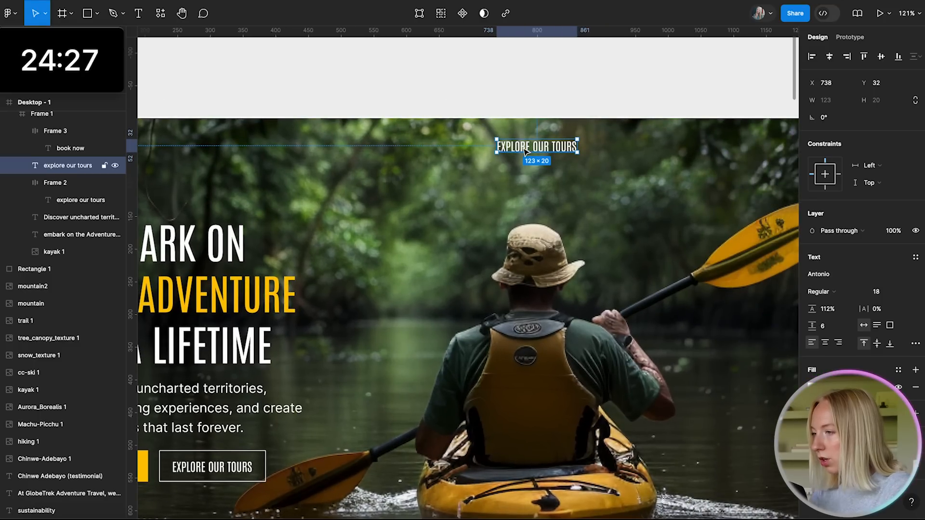
key(Return)
text(home)
click(566, 82)
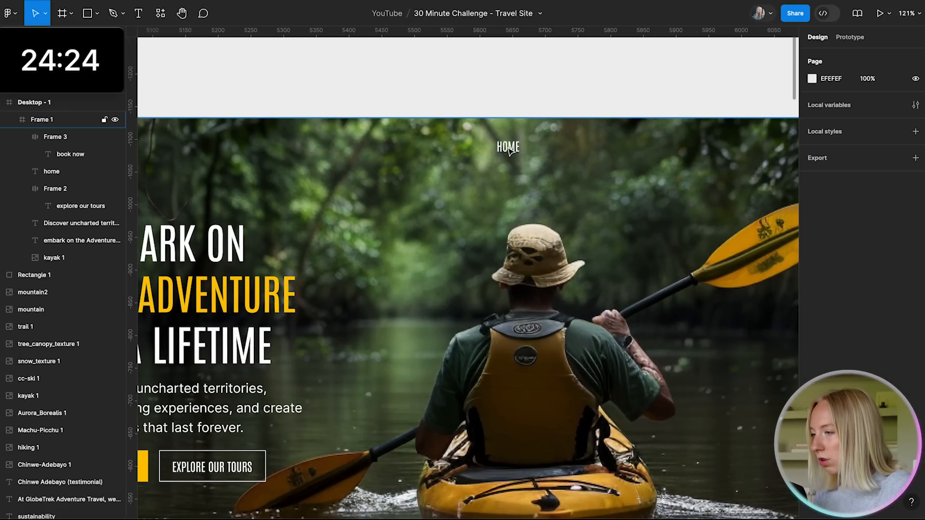
- Duplicate the "home" navigation link to its right on the same line and change the copy's text to "book"
click(508, 147)
alt+drag(509, 148, 559, 149)
scroll(595, 111, down, 1)
click(585, 120)
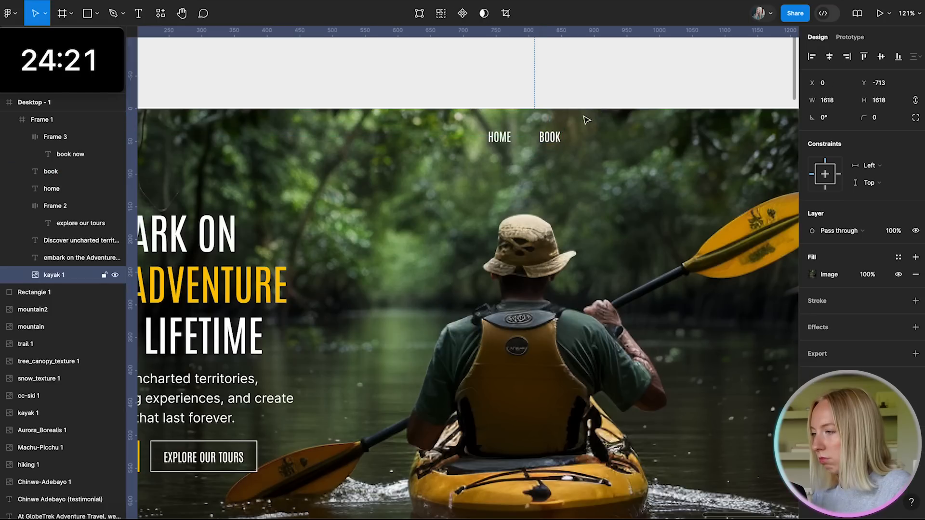
- Duplicate the "book" link to its right at about X 892, Y 32, and change the copy's text to "tours"
click(550, 137)
alt+drag(550, 138, 601, 137)
double_click(602, 137)
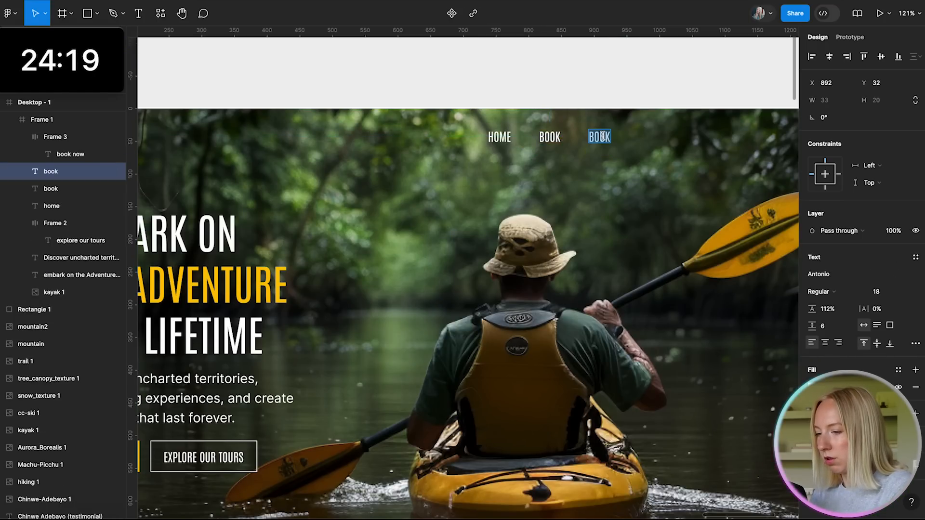
click(630, 107)
- Delete the "book" link from the hero navigation after moving it to the right of "tours"
click(550, 138)
drag(550, 140, 661, 138)
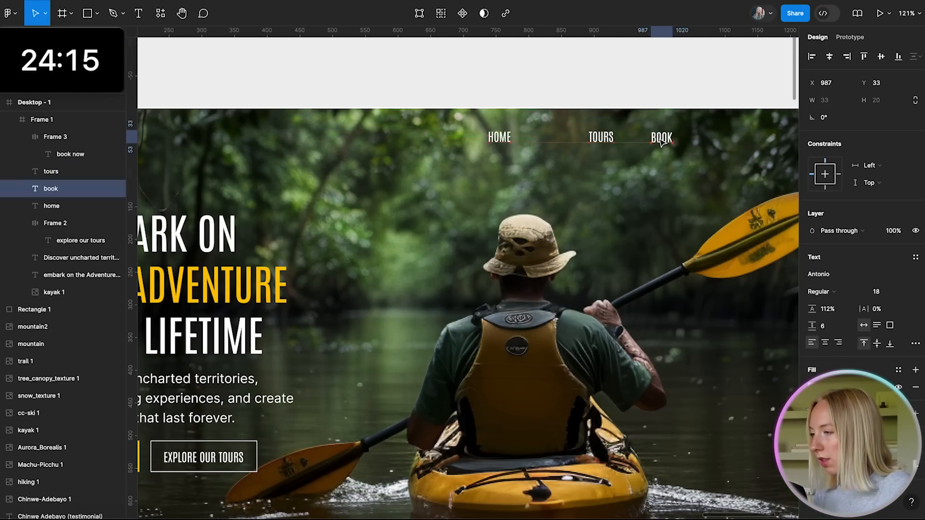
scroll(661, 139, down, 3)
key(Delete)
click(356, 316)
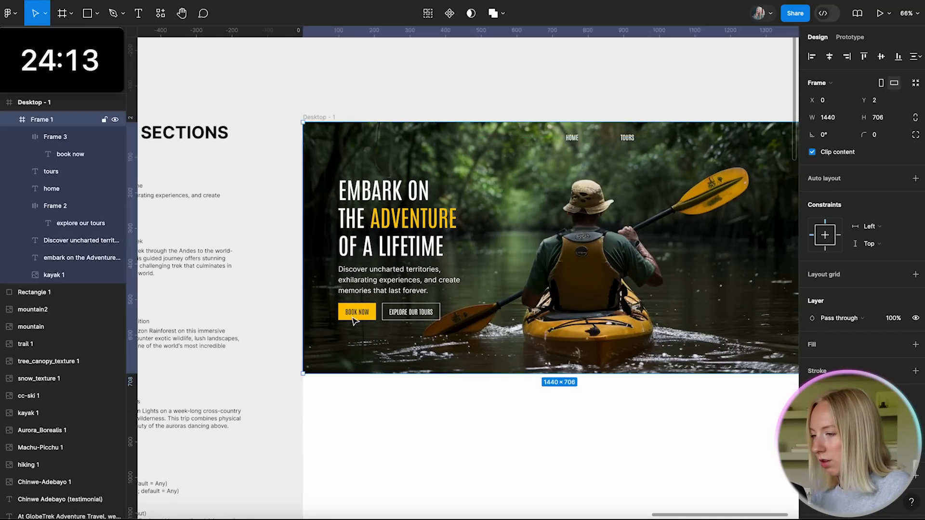
scroll(354, 318, right, 2)
click(486, 84)
- Move the "tours" link to 30 px right of "home" and duplicate it further right at about X 879, Y 31
scroll(608, 94, up, 5)
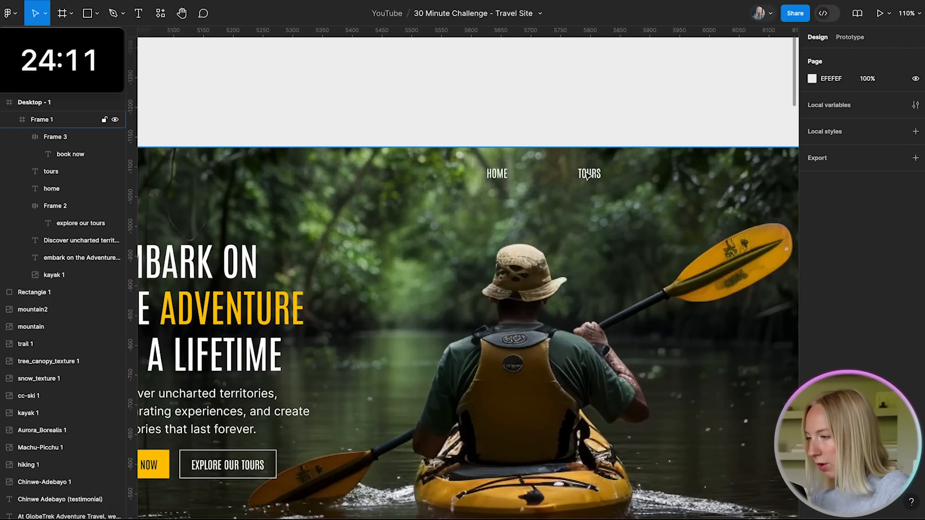
click(589, 175)
mouse_move(590, 176)
mouse_down()
mouse_move(540, 178)
mouse_move(584, 177)
mouse_up()
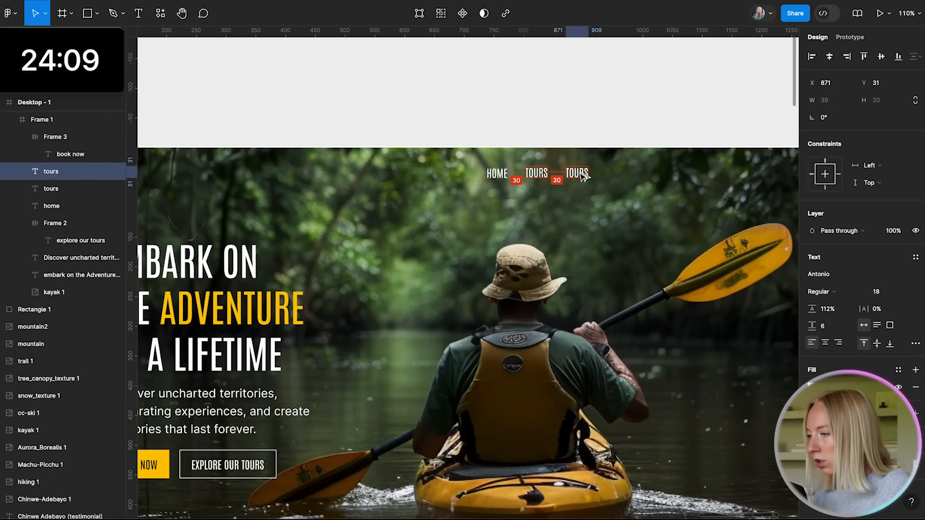
- Change the duplicated "tours" link's text to "about"
double_click(580, 174)
text(about)
key(Escape)
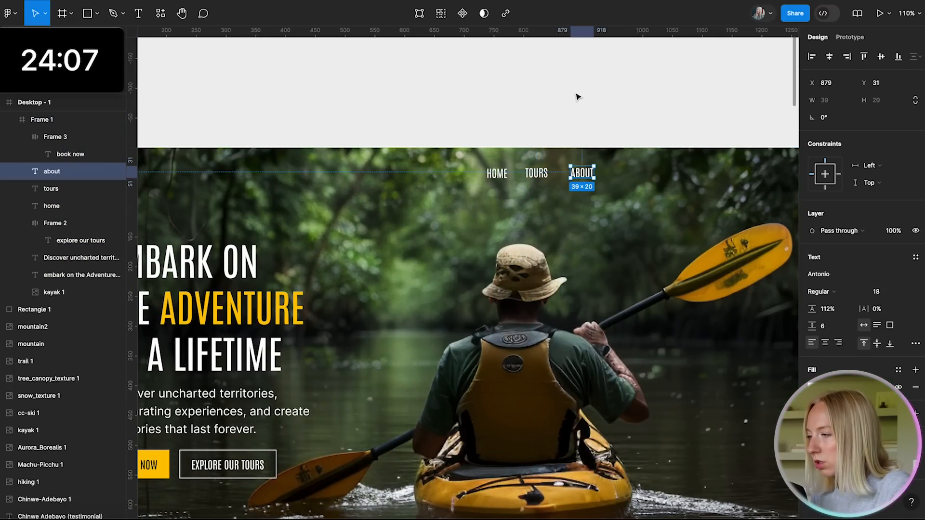
key(Escape)
- Read the homepage copy down to its Footer section and compare it with the hero's navigation links
scroll(608, 95, down, 5)
scroll(377, 218, down, 5)
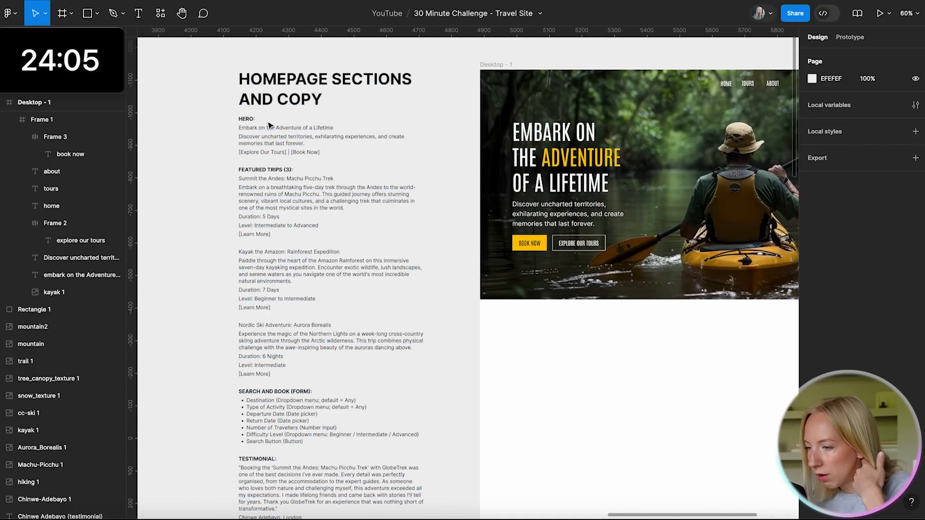
scroll(276, 336, down, 3)
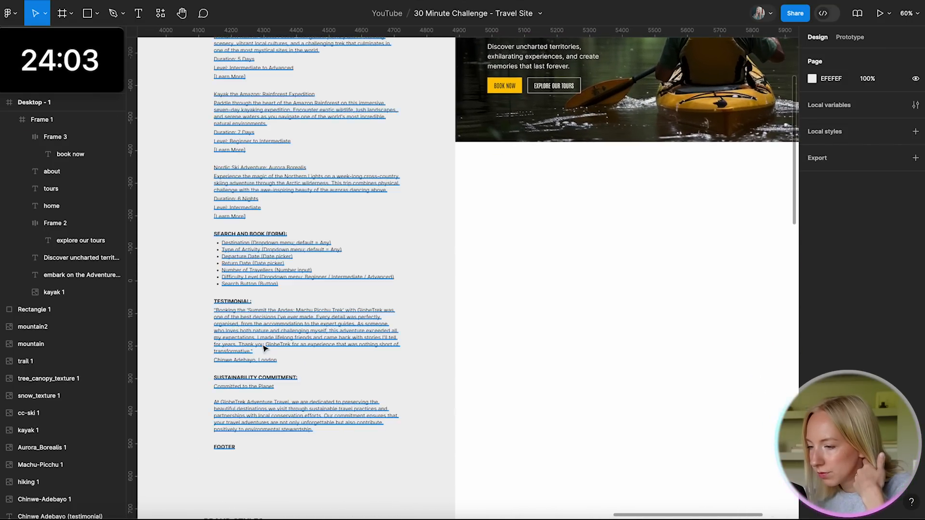
scroll(239, 447, up, 4)
scroll(239, 446, right, 5)
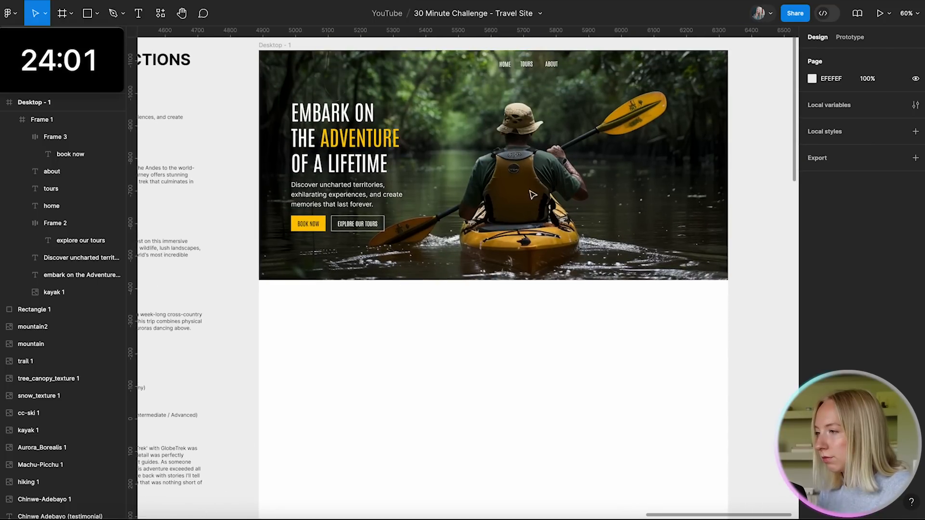
scroll(624, 112, up, 3)
scroll(475, 79, up, 2)
scroll(475, 79, up, 5)
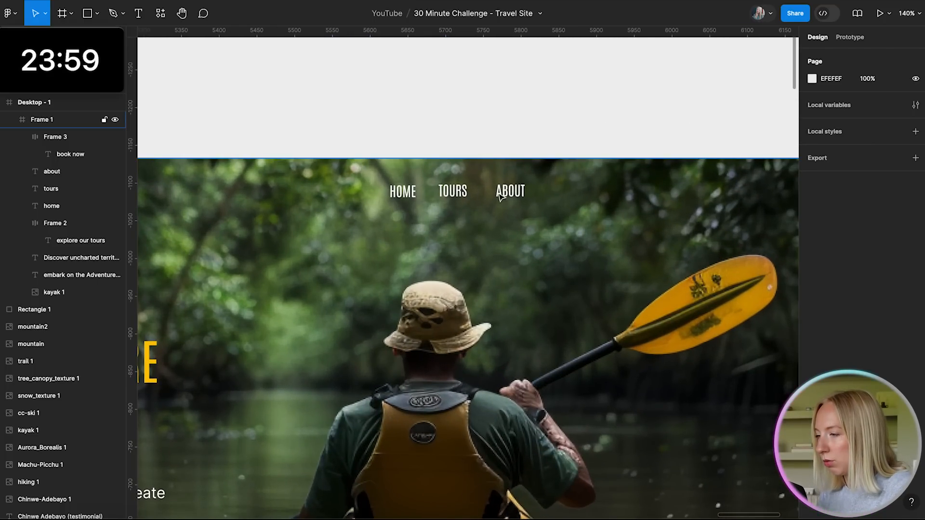
- Distribute the "home", "tours" and "about" links evenly across the hero navigation with 40 px spacing
click(502, 196)
click(484, 140)
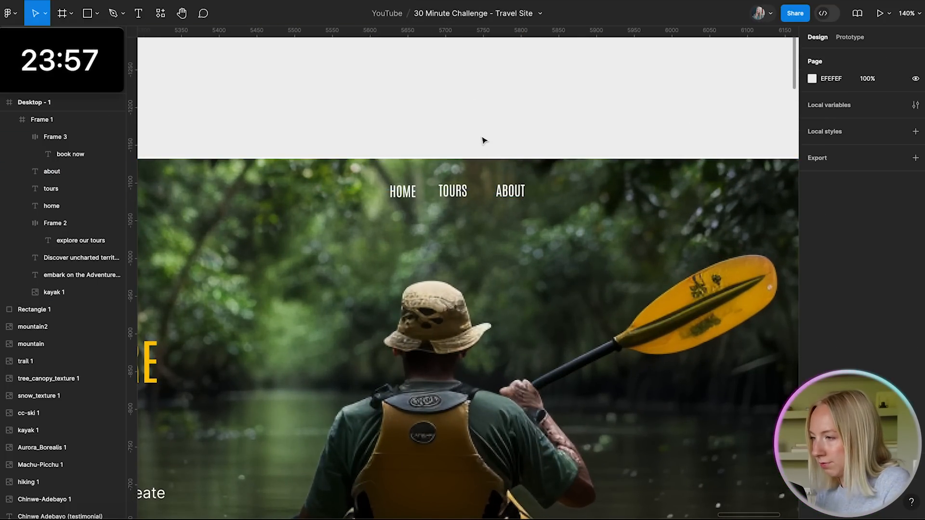
scroll(477, 166, down, 5)
click(441, 165)
shift+click(467, 165)
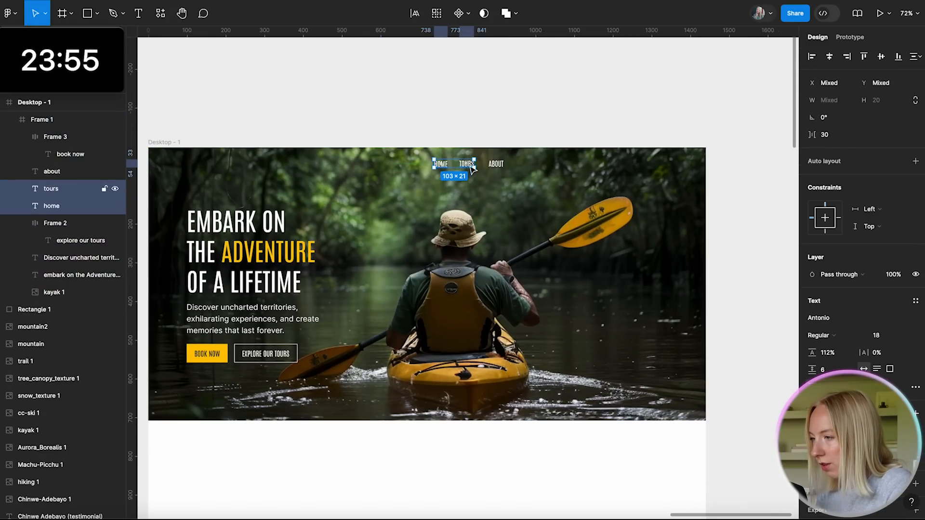
shift+click(496, 164)
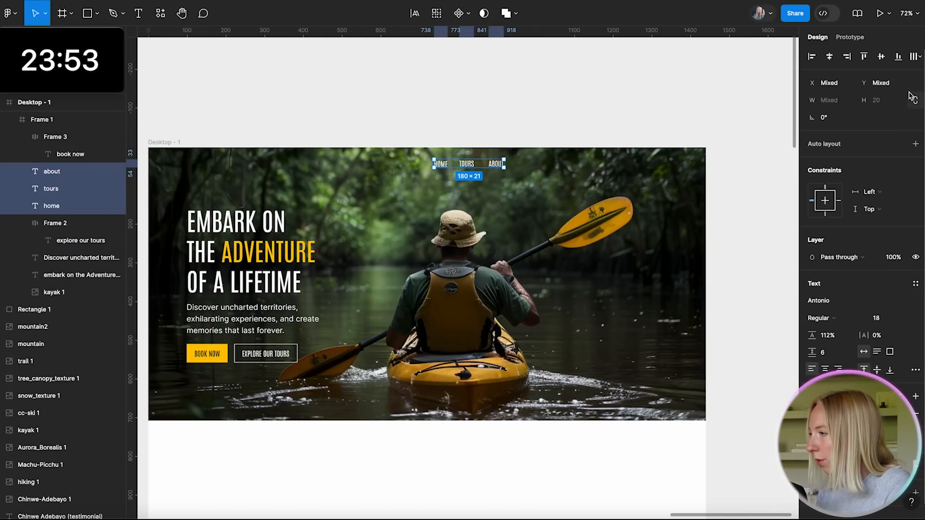
click(913, 57)
click(842, 78)
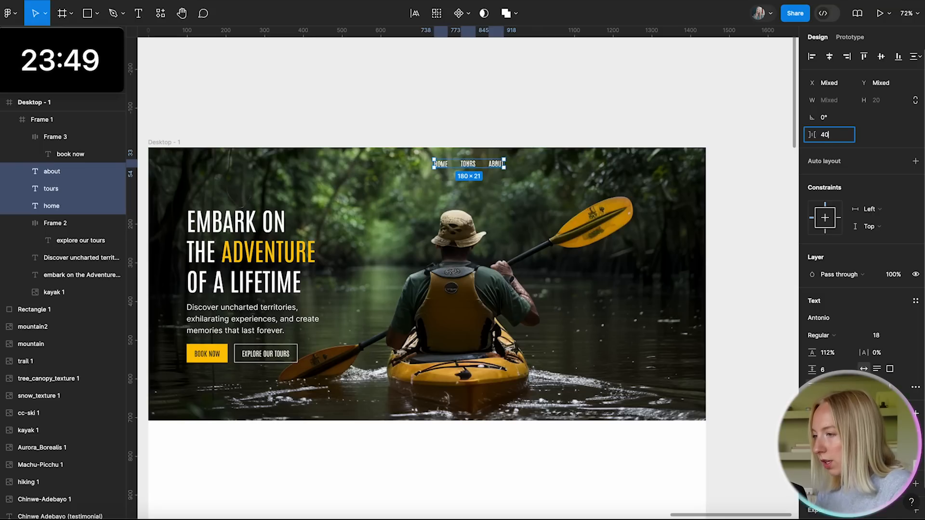
- Move the three navigation links together to the right side of the hero, starting at about X 1076
scroll(479, 78, up, 1)
drag(475, 169, 607, 179)
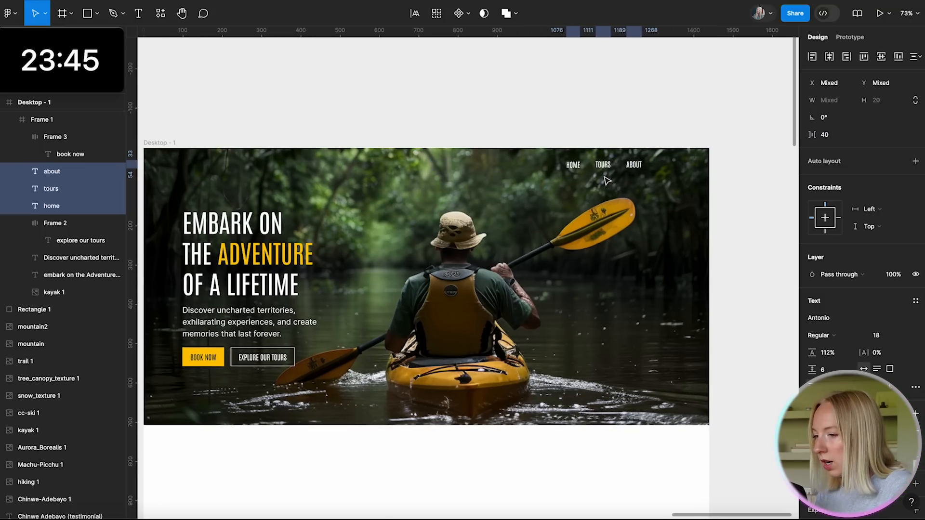
key(Escape)
- Duplicate the hero's yellow "Book Now" button to the right of the "about" link and resize the copy to about 89 × 40
click(207, 362)
drag(207, 363, 675, 170)
scroll(675, 170, up, 5)
scroll(610, 185, up, 3)
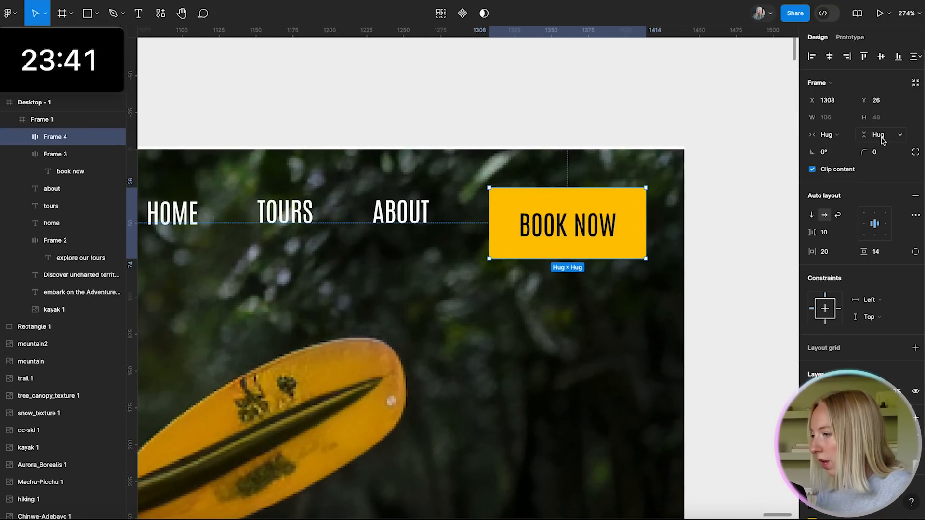
mouse_move(606, 235)
mouse_down()
mouse_move(605, 221)
mouse_move(602, 248)
mouse_up()
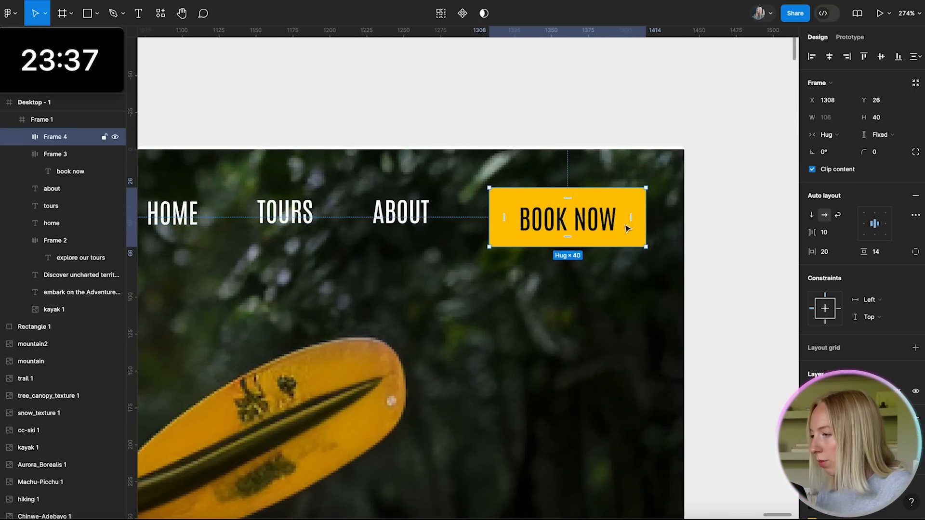
drag(646, 221, 622, 220)
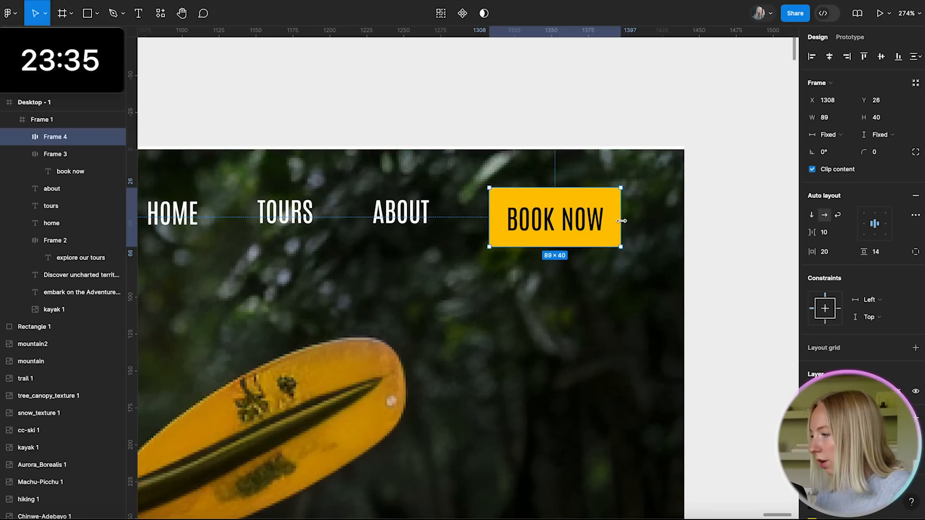
- Position the navigation's "Book Now" button at X 1311, Y 22, leaving 40 px to the hero's right edge
drag(582, 218, 609, 213)
scroll(402, 221, down, 5)
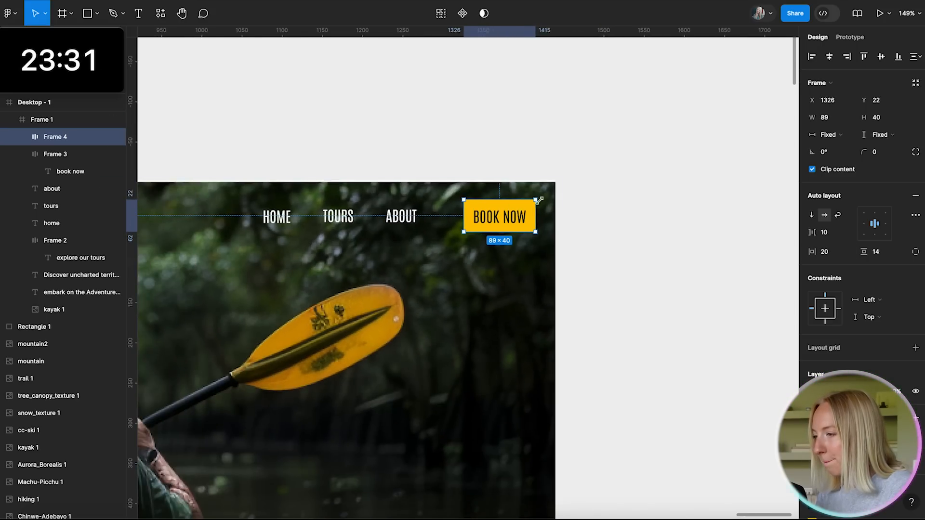
key(Left)
key(Left)
key(Left)
key(Left)
key(Left)
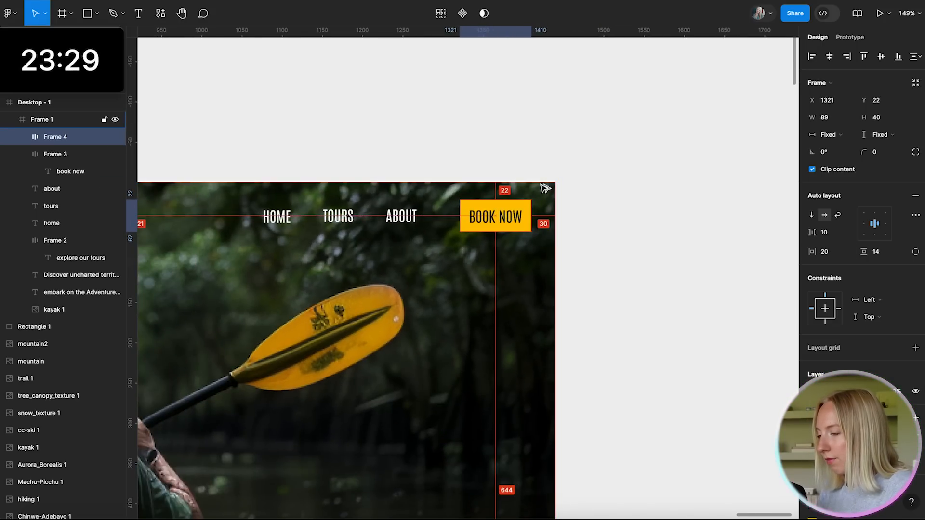
scroll(506, 202, left, 2)
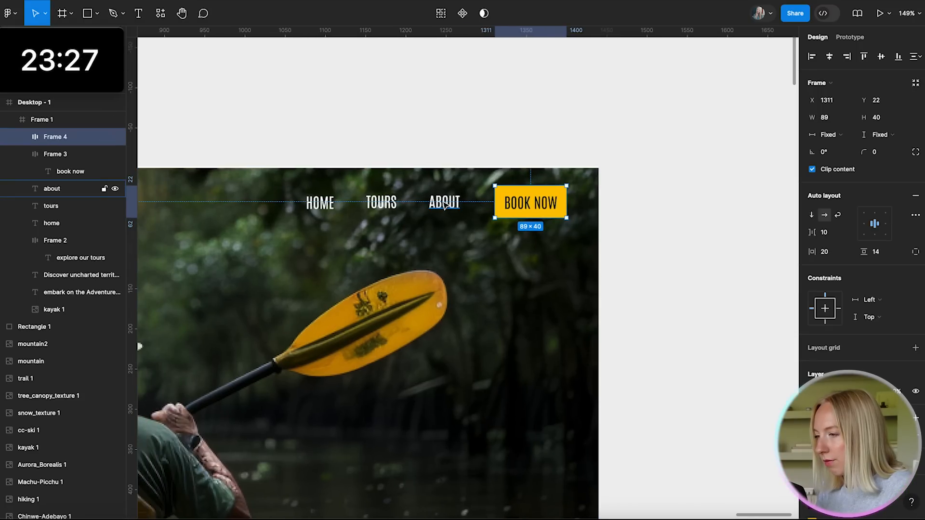
- Align the "home", "tours" and "about" links and the navigation's "Book Now" button on their vertical centres
shift+click(448, 205)
shift+click(387, 207)
shift+click(320, 203)
click(914, 57)
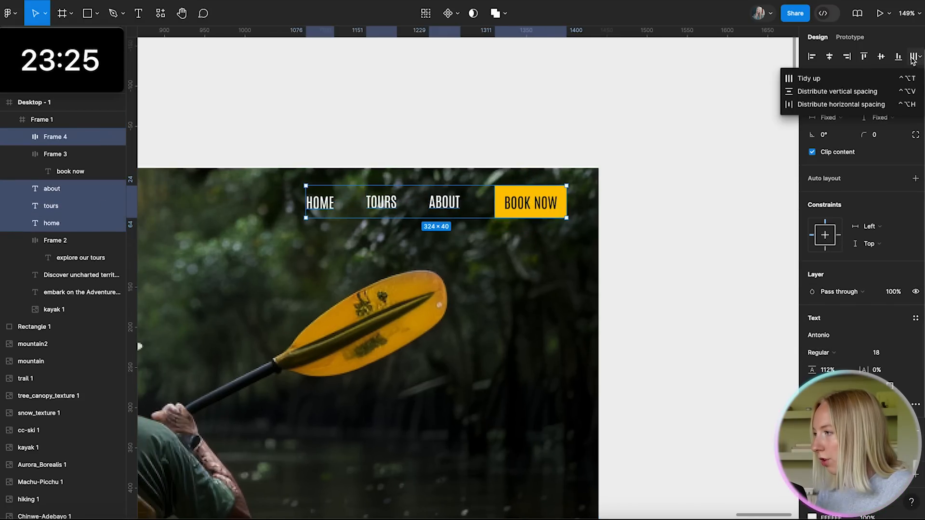
click(881, 58)
- Lower the whole navigation row, including its "Book Now" button, slightly further below the hero's top edge
drag(529, 204, 530, 212)
key(alt)
key(Down)
key(Down)
key(Down)
key(Down)
key(alt)
click(572, 134)
- Review the complete hero, checking the heading, copy, buttons and navigation against each other
scroll(641, 154, down, 5)
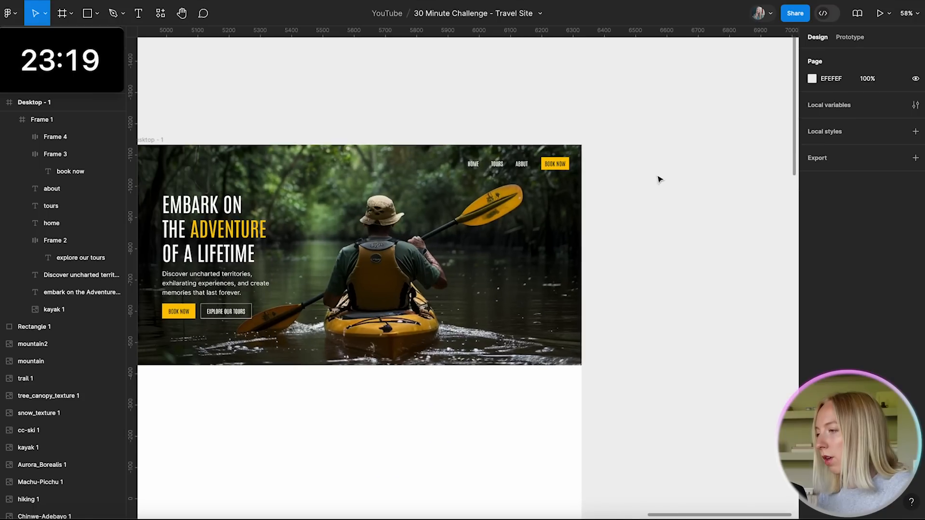
scroll(660, 180, left, 2)
scroll(660, 179, left, 3)
scroll(661, 179, down, 1)
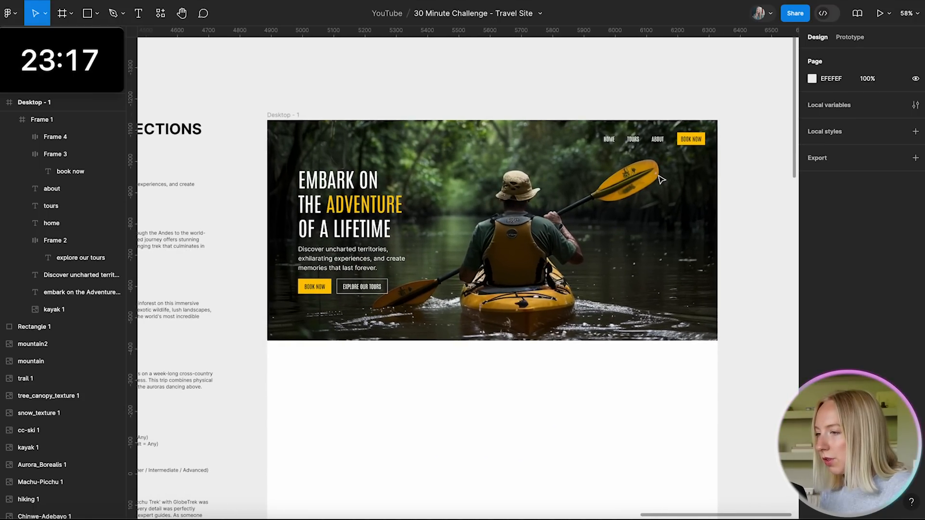
scroll(336, 165, up, 2)
click(351, 170)
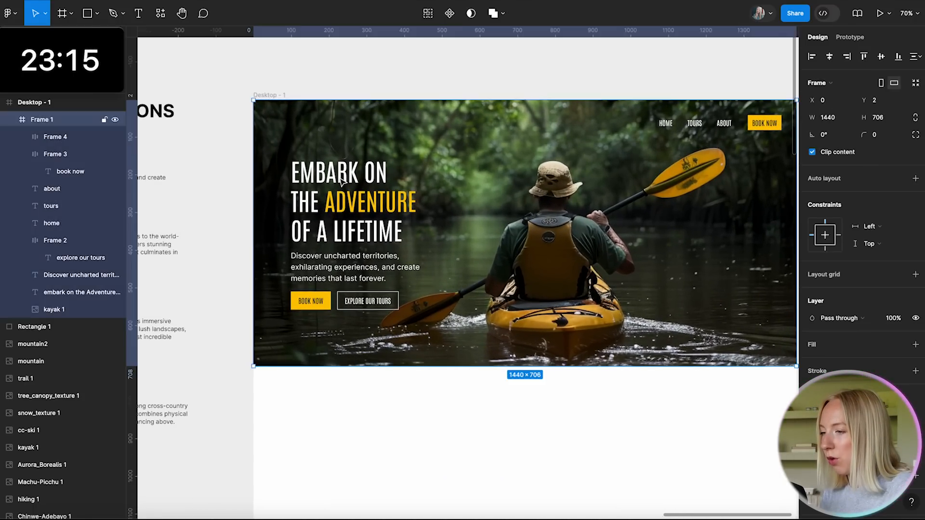
click(352, 170)
click(324, 60)
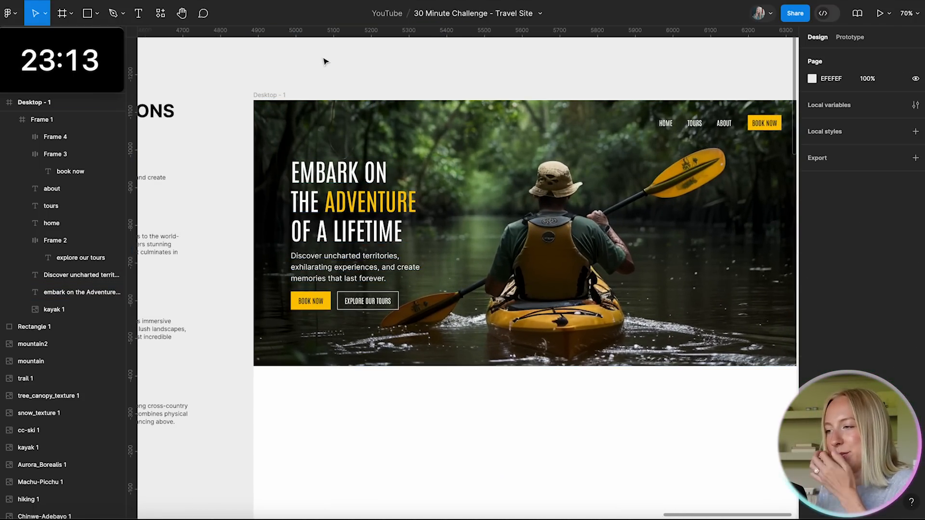
scroll(407, 110, down, 3)
scroll(386, 182, up, 2)
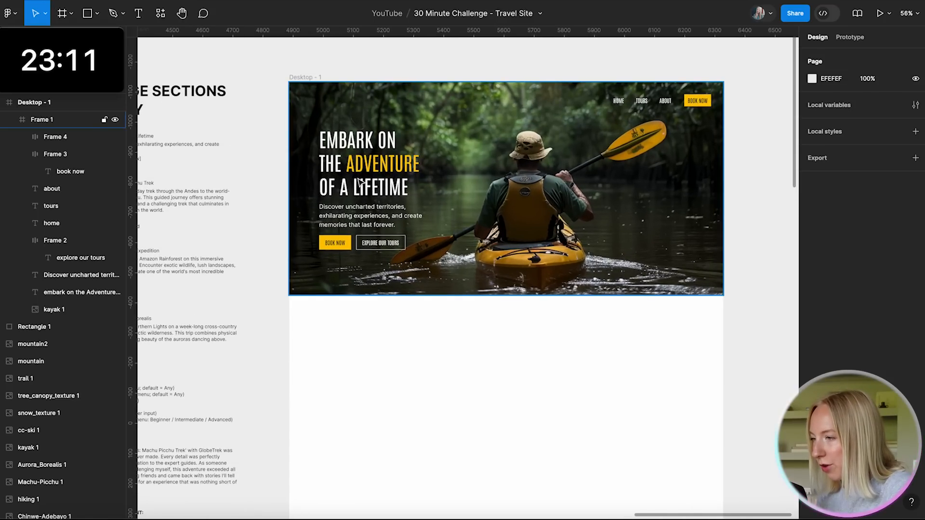
- Look over the homepage copy, imagery, brief and brand styles alongside the hero and the empty page below it
scroll(359, 182, down, 2)
scroll(403, 345, left, 3)
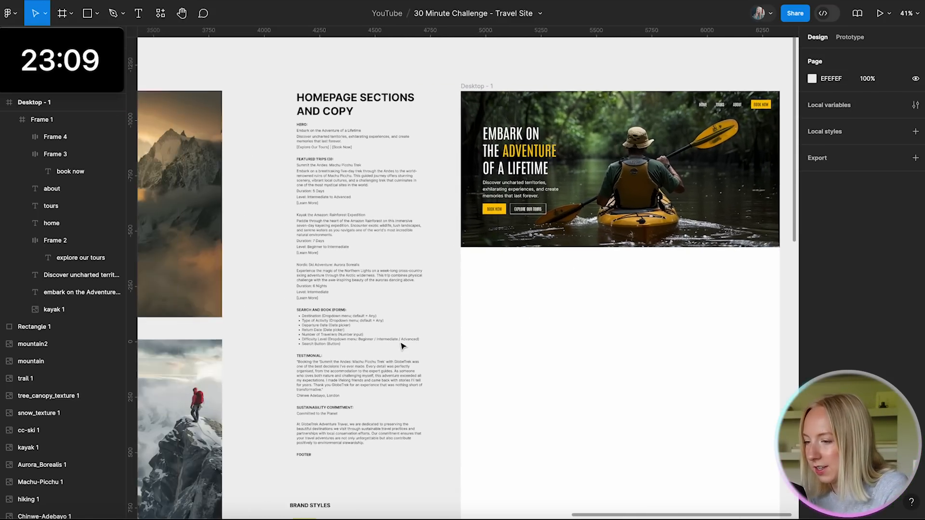
scroll(402, 346, left, 2)
scroll(403, 346, down, 3)
scroll(403, 346, left, 5)
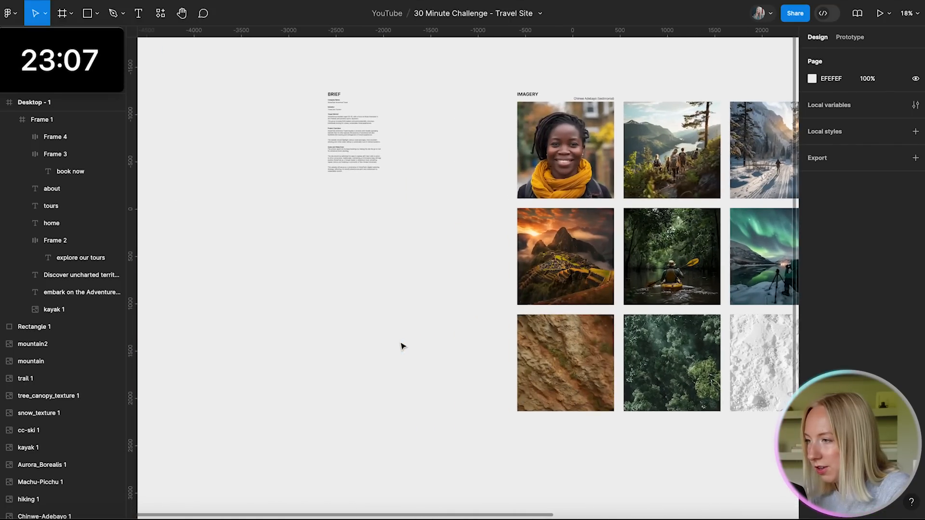
scroll(403, 346, right, 8)
scroll(434, 289, up, 3)
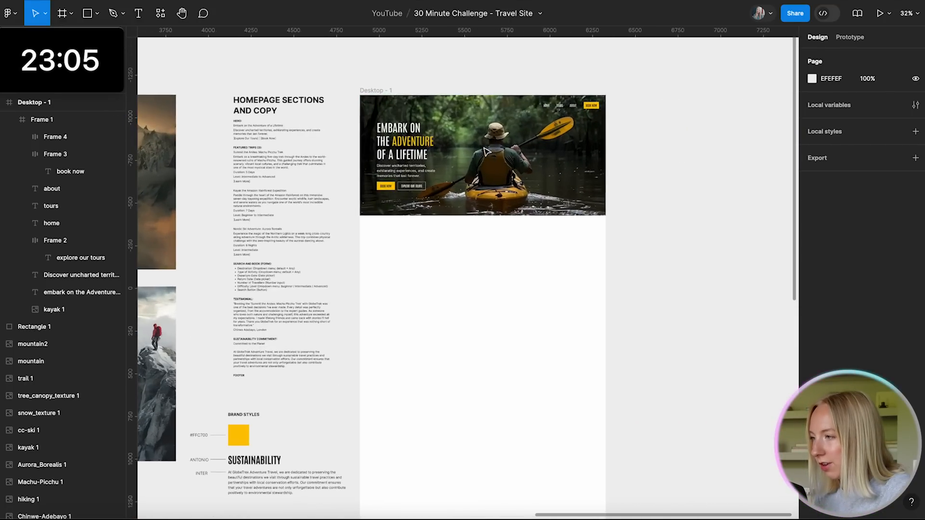
scroll(484, 153, up, 6)
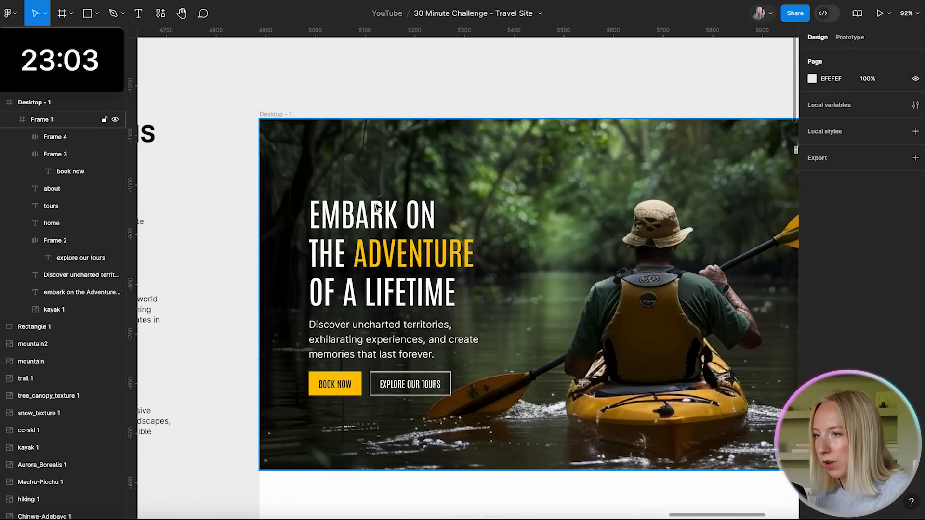
scroll(409, 179, down, 6)
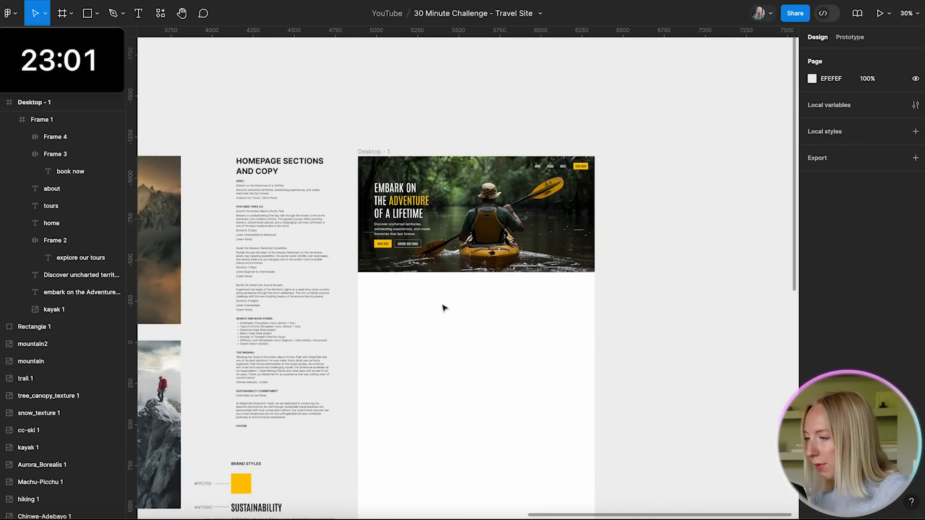
scroll(445, 308, left, 2)
scroll(444, 308, down, 2)
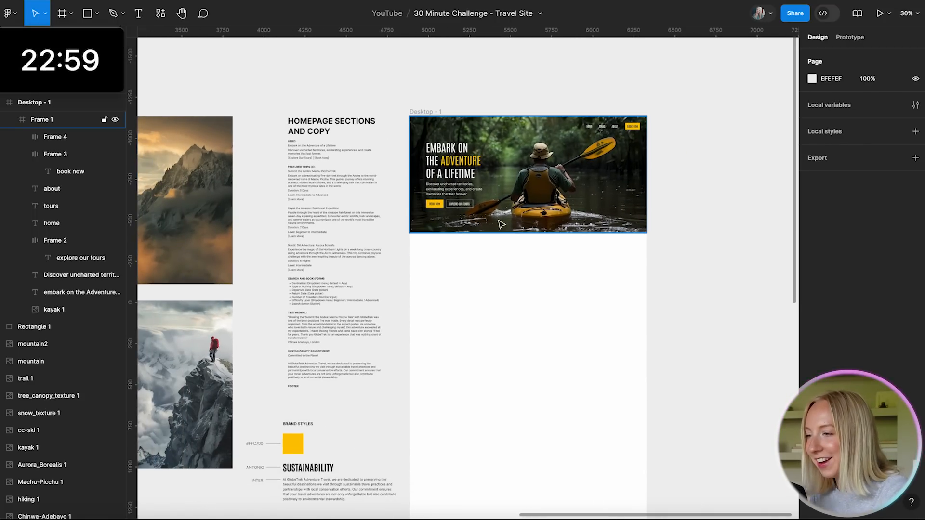
scroll(331, 235, up, 4)
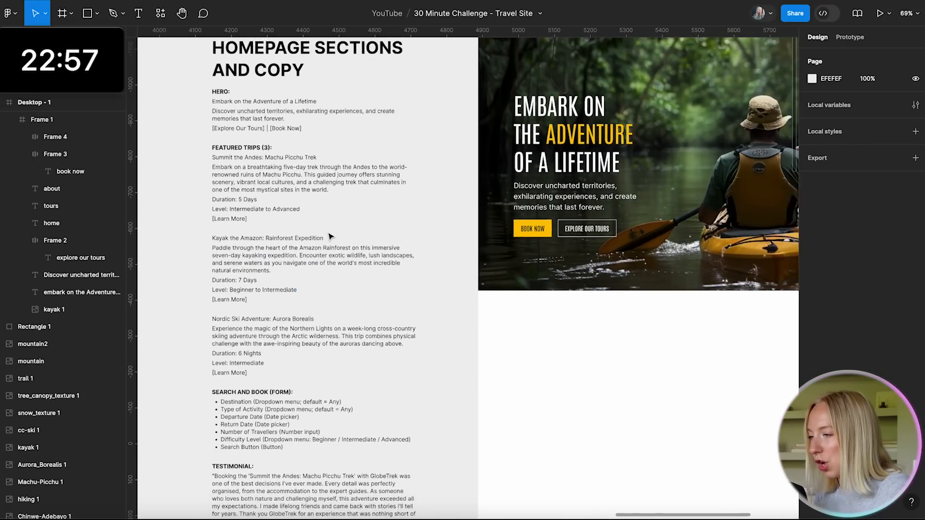
scroll(331, 236, down, 4)
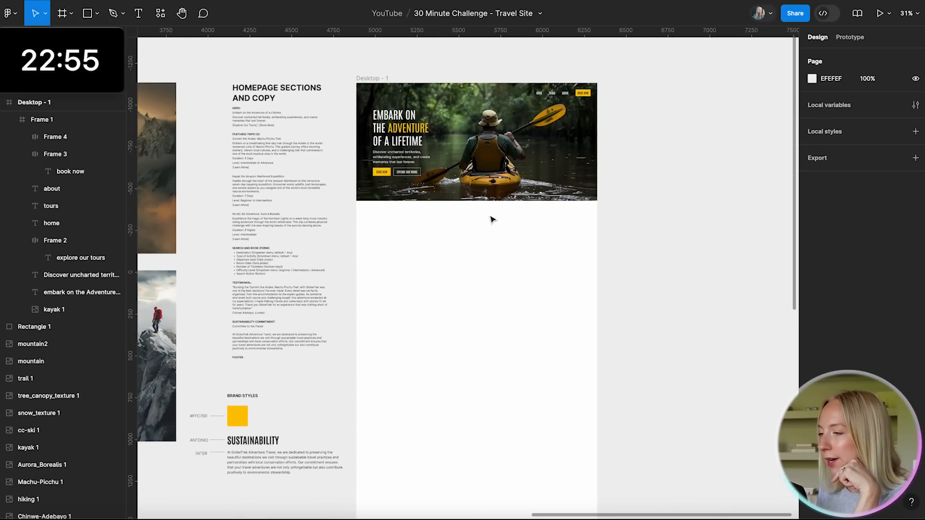
scroll(529, 222, up, 2)
scroll(529, 221, down, 3)
- Add a fill to the hero frame and change it to a dark colour
click(564, 184)
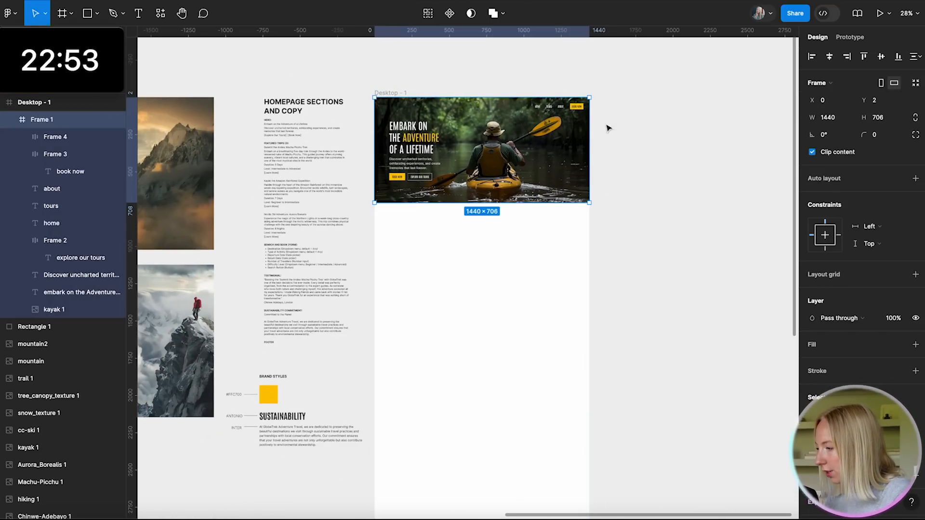
scroll(594, 311, down, 1)
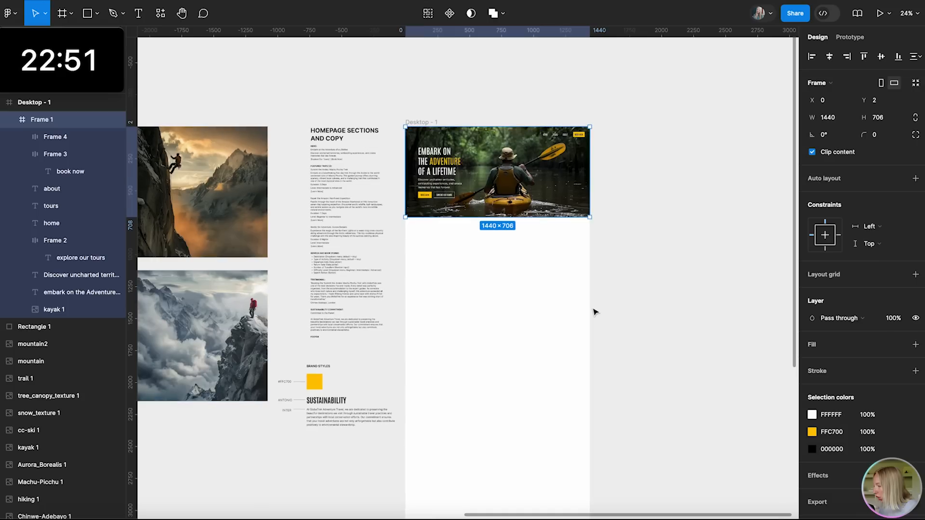
click(915, 344)
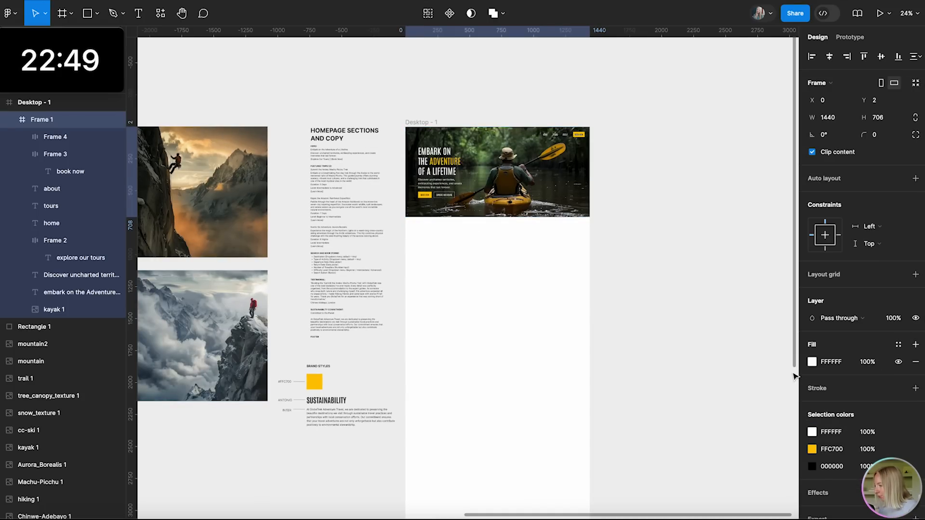
click(812, 362)
click(708, 336)
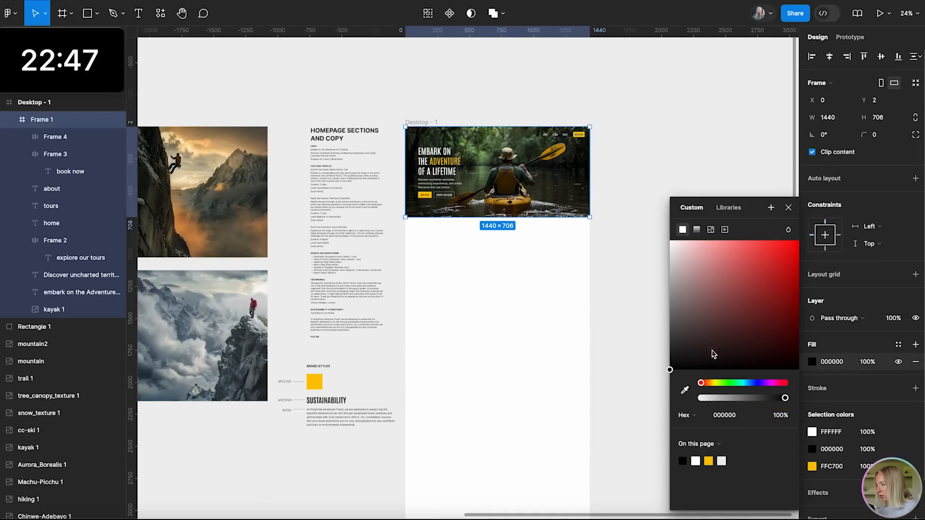
click(621, 204)
- Set the fill of the whole "Desktop - 1" page frame to black
click(417, 122)
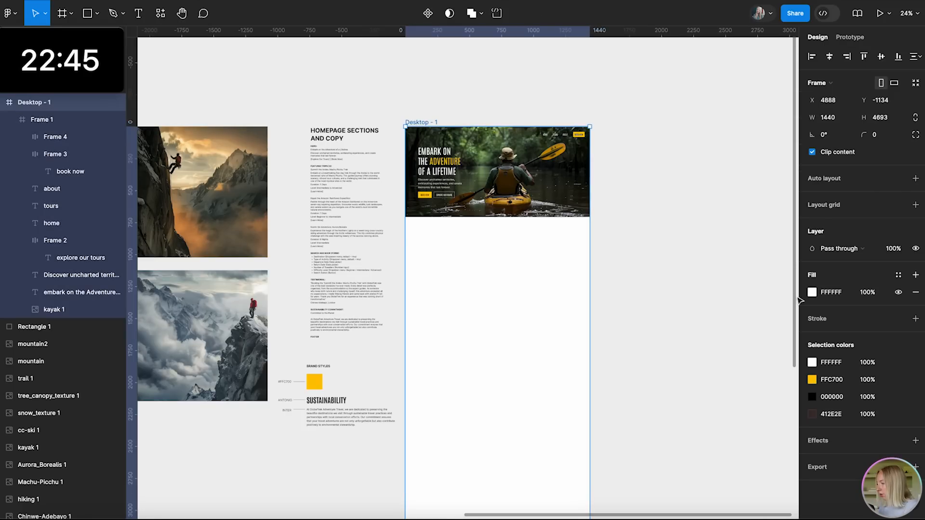
click(812, 292)
drag(693, 304, 624, 403)
click(639, 230)
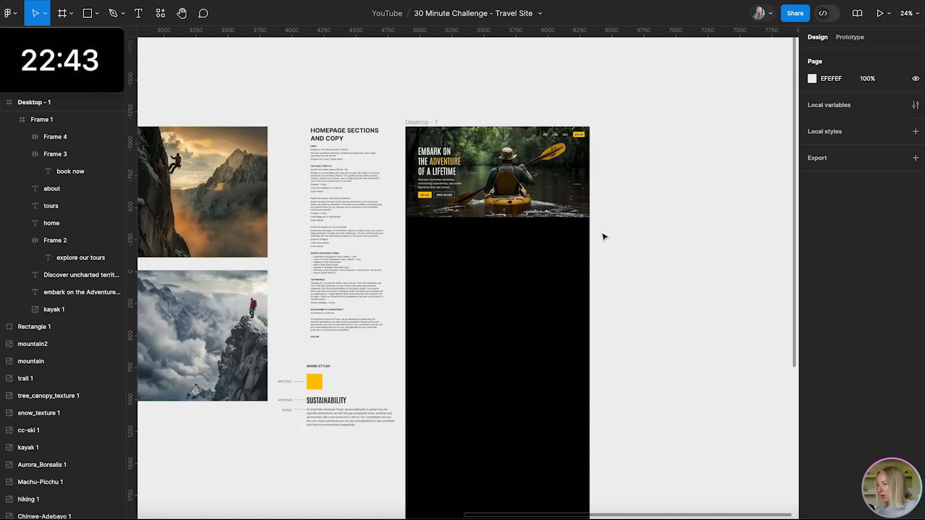
- Examine the black page below the hero and read the Featured Trips section of the homepage copy
scroll(604, 235, up, 5)
scroll(605, 237, up, 2)
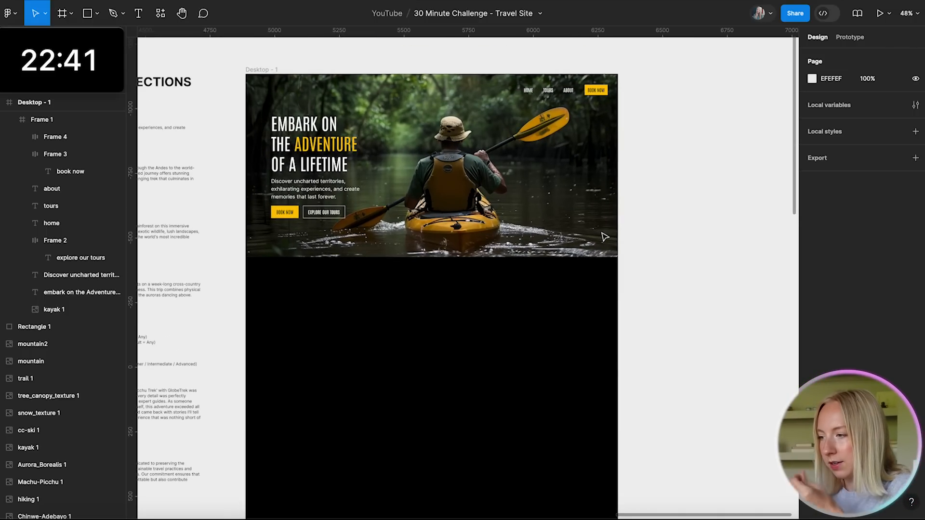
scroll(496, 264, left, 5)
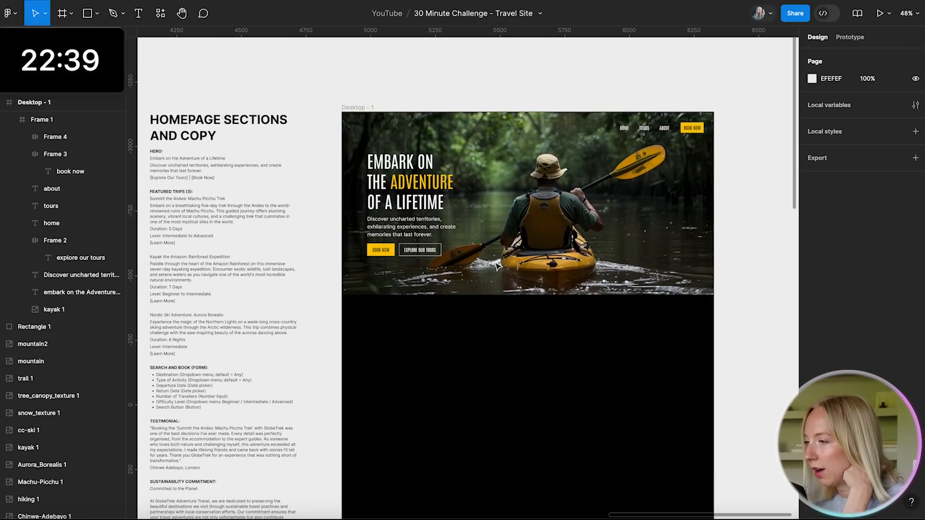
scroll(331, 295, left, 1)
scroll(330, 295, down, 2)
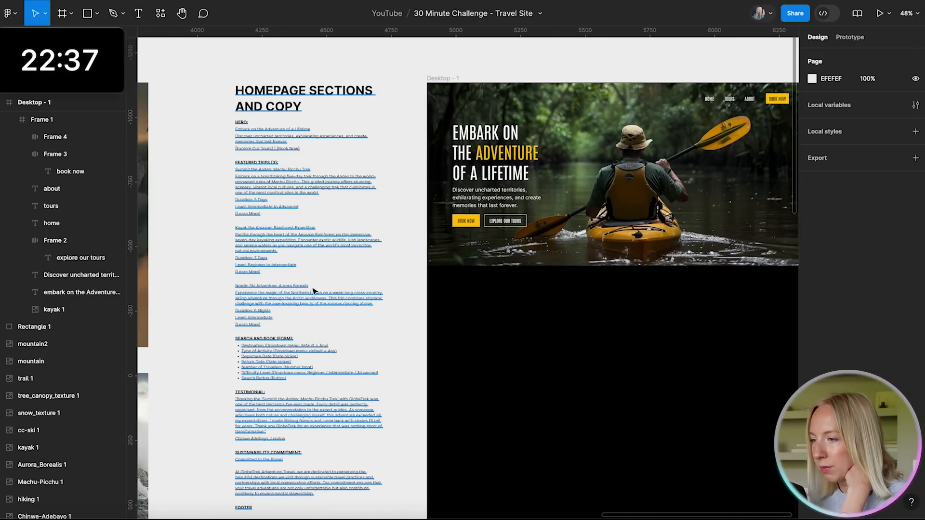
scroll(243, 138, up, 5)
scroll(284, 247, right, 3)
scroll(283, 248, down, 3)
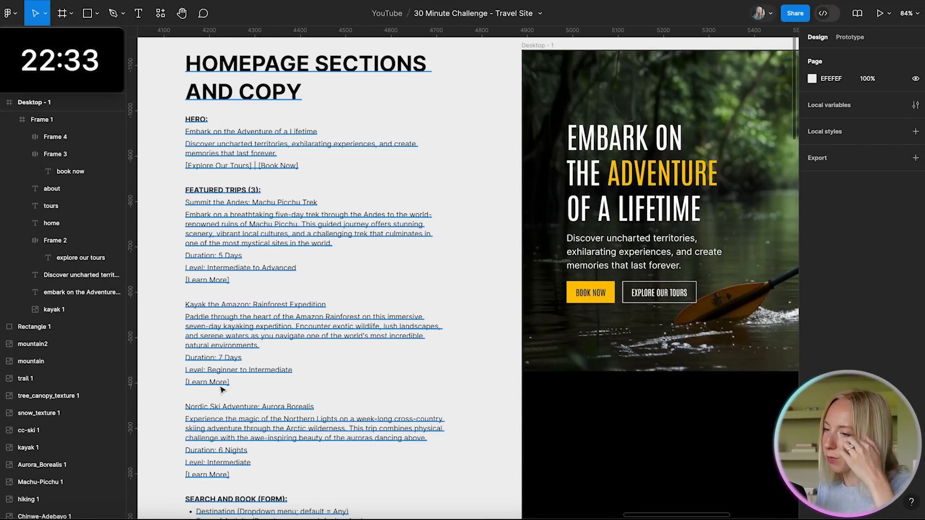
- Draw a 1440 by 362 frame across the full page width in the black area below the hero
scroll(222, 390, down, 5)
scroll(401, 239, down, 3)
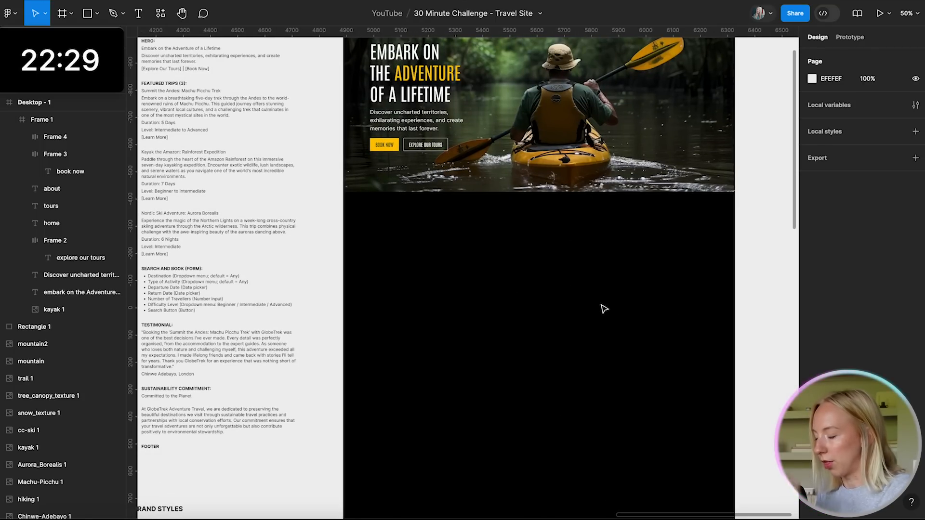
scroll(604, 309, down, 3)
scroll(576, 304, up, 2)
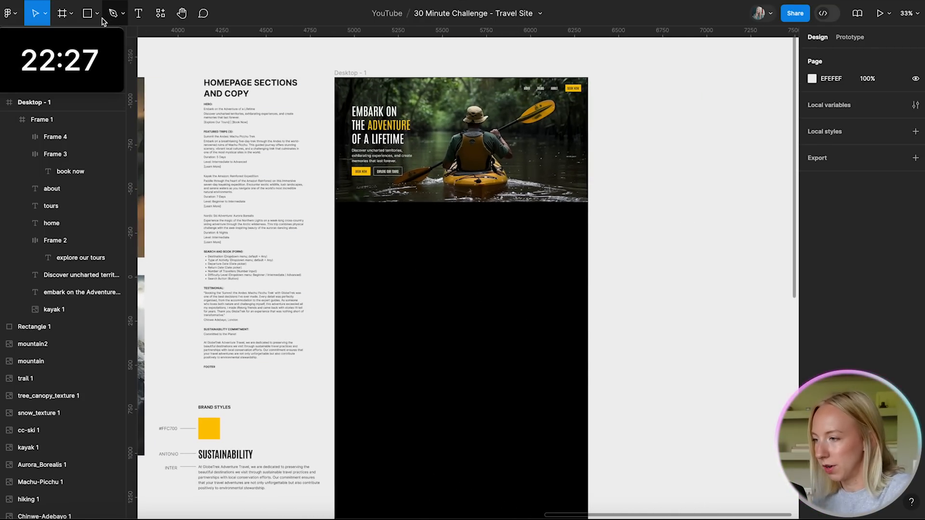
key(f)
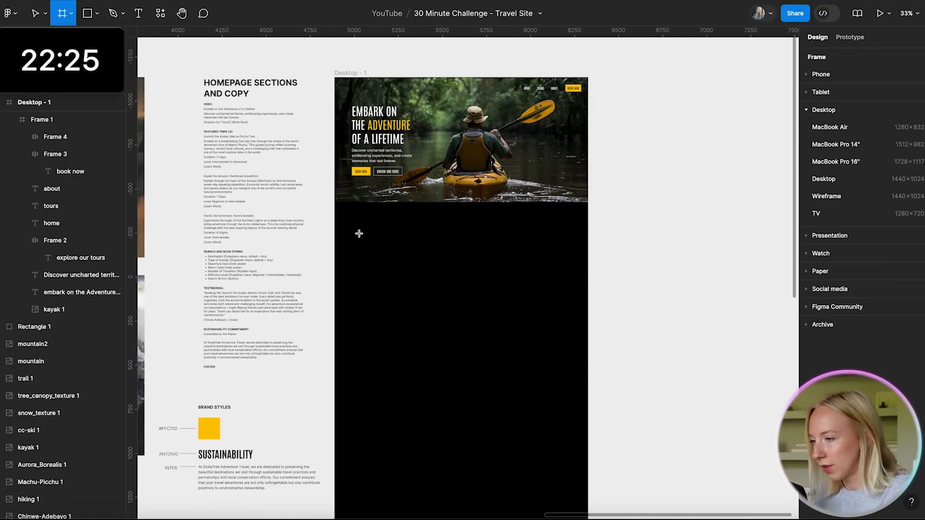
drag(335, 232, 588, 298)
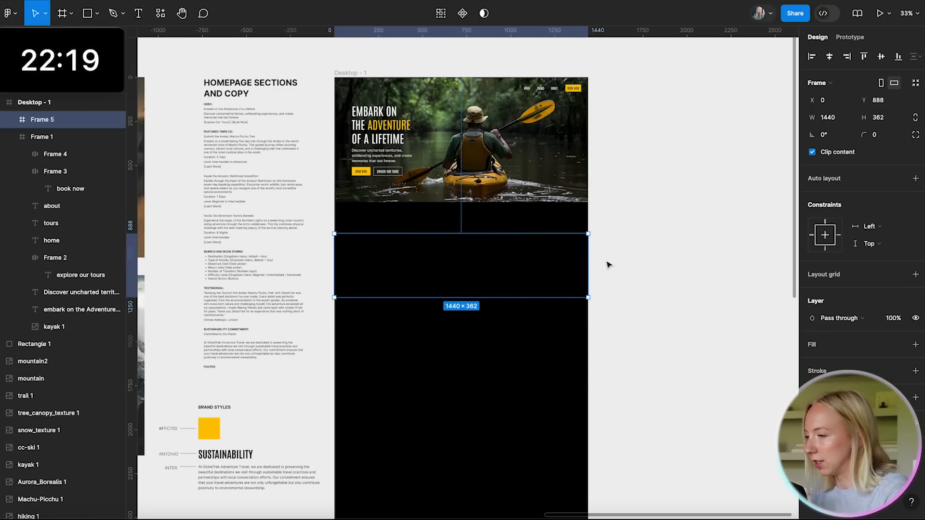
- Try sizing the new frame as one third of 1440 minus 80, rounded to a width of 450
scroll(741, 174, up, 1)
click(846, 118)
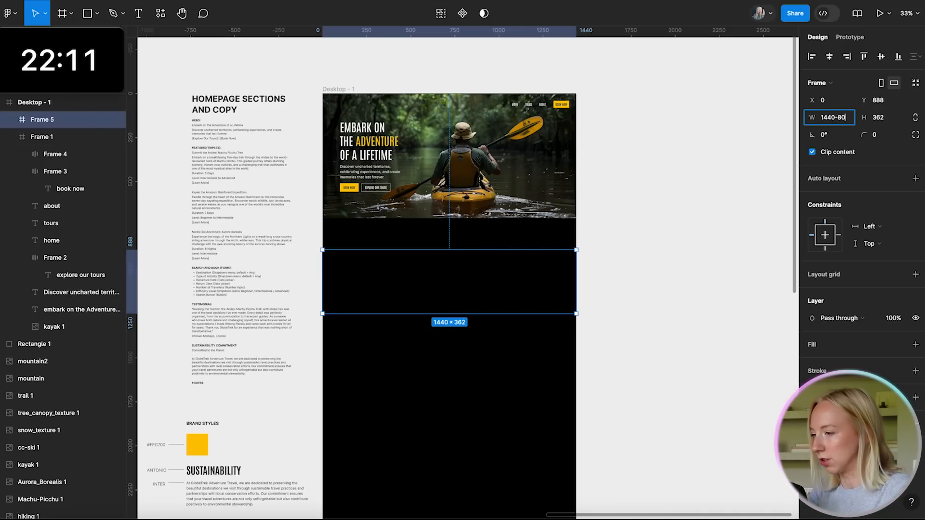
key(Return)
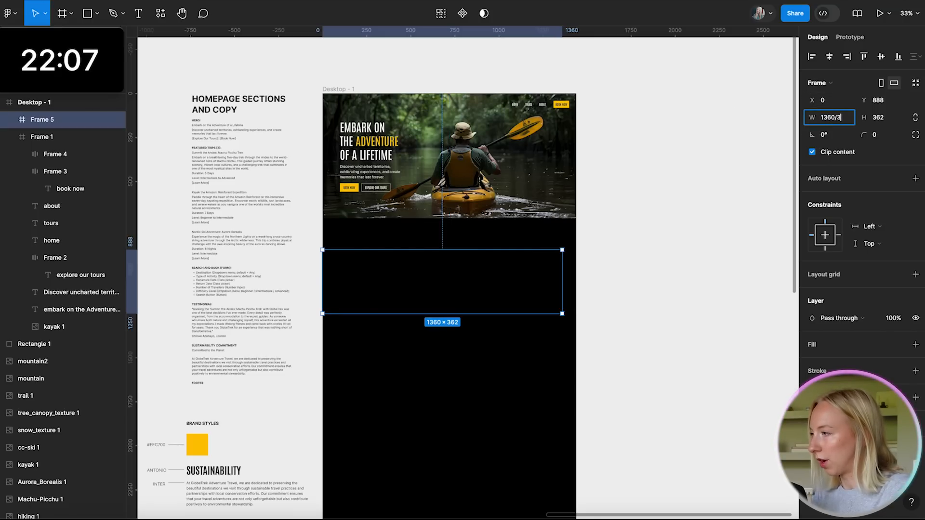
key(Return)
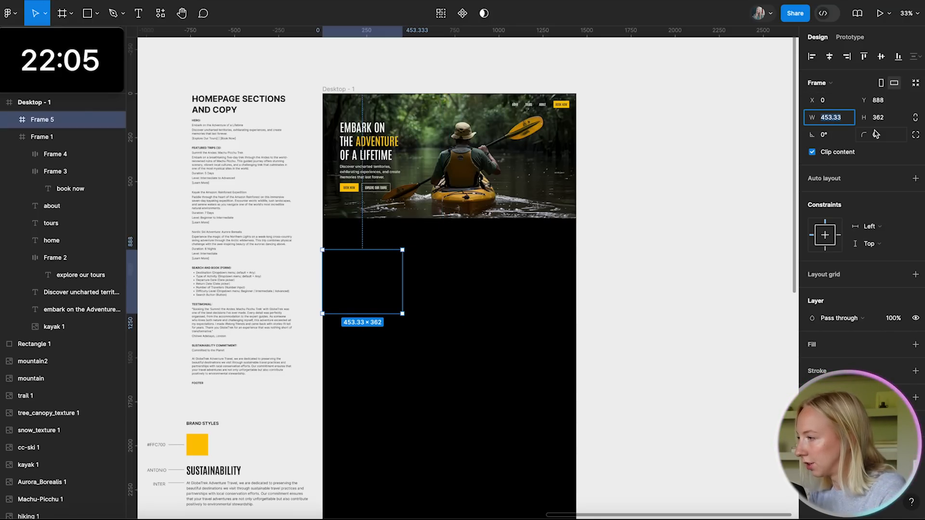
text(450)
key(Return)
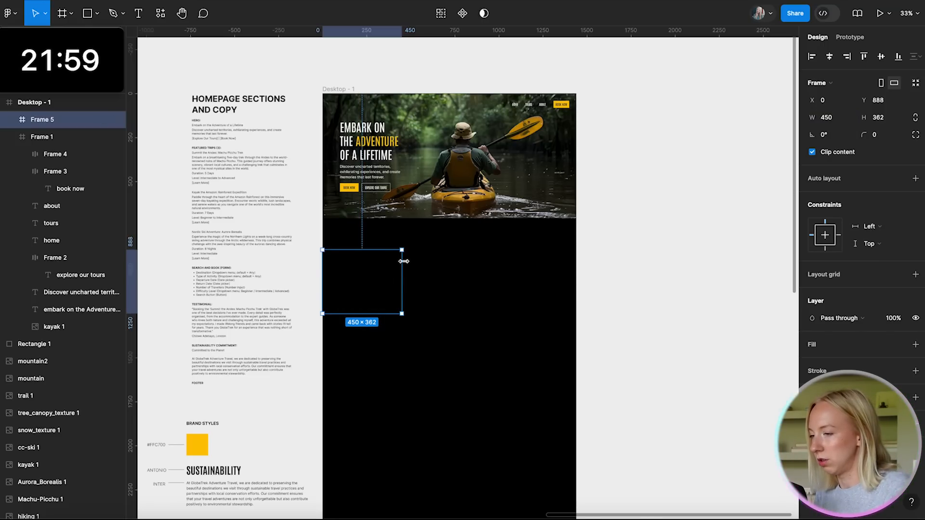
- Restore the frame's full width, then resize it to one third of 1280, rounded to 425
double_click(402, 262)
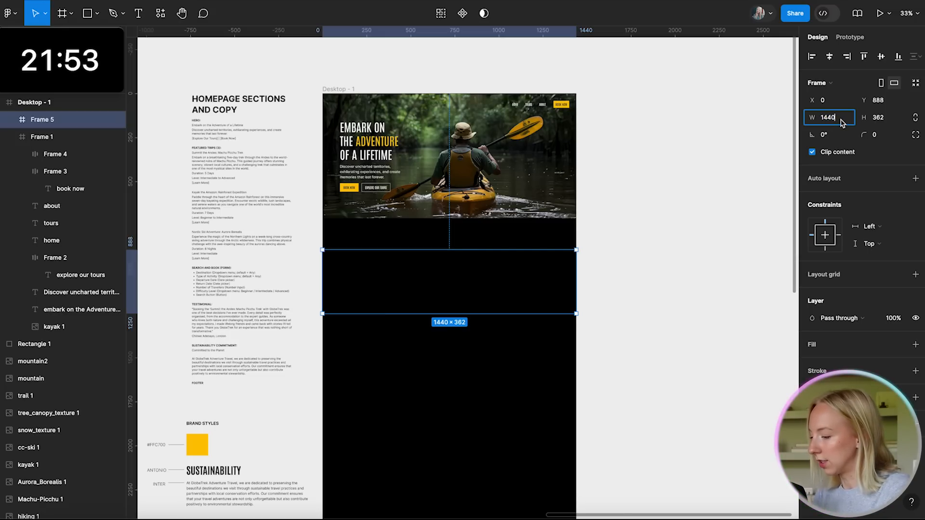
key(Return)
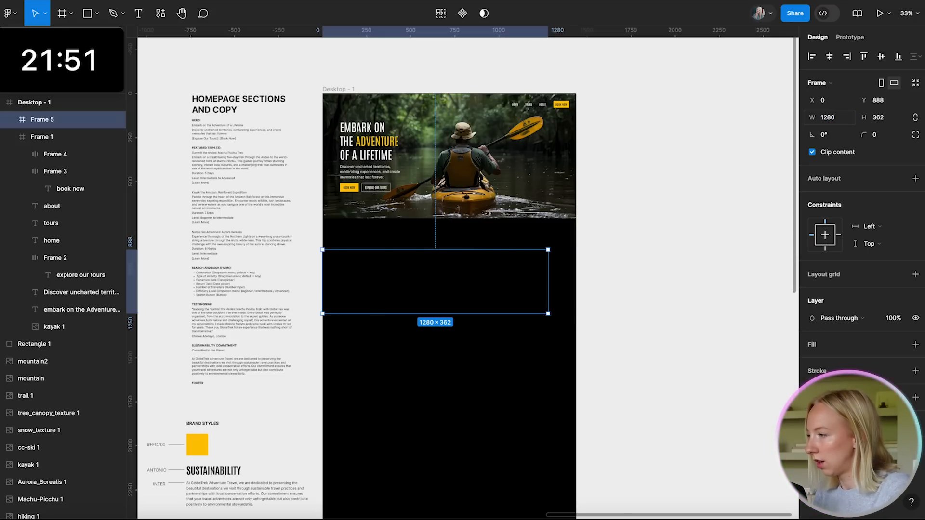
text(/)
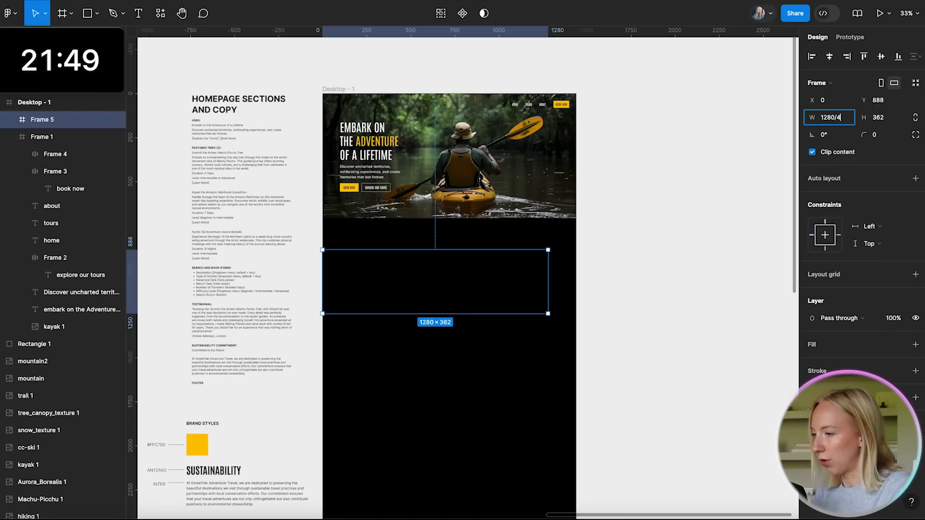
text(3)
key(Return)
click(849, 119)
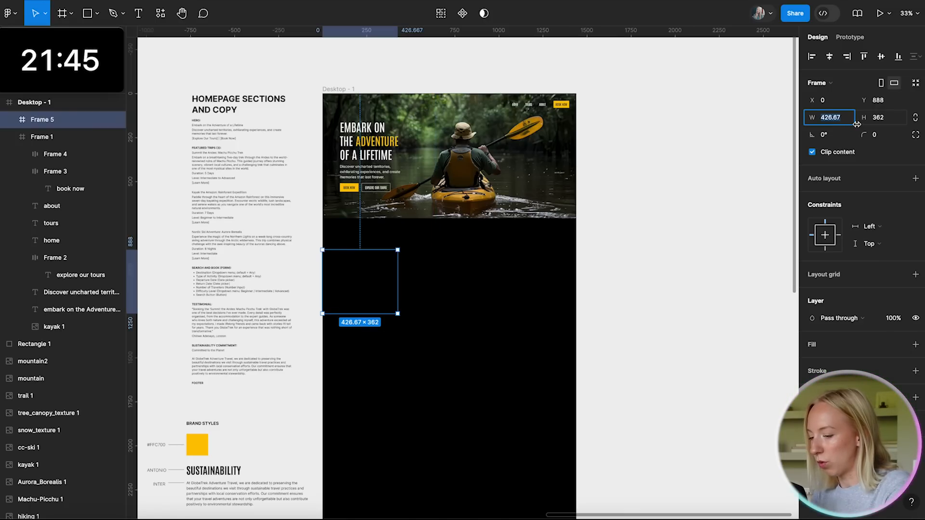
text(425)
key(Return)
- Fill the frame white and duplicate it into an evenly spaced row of three frames across the page
drag(372, 289, 389, 289)
click(916, 345)
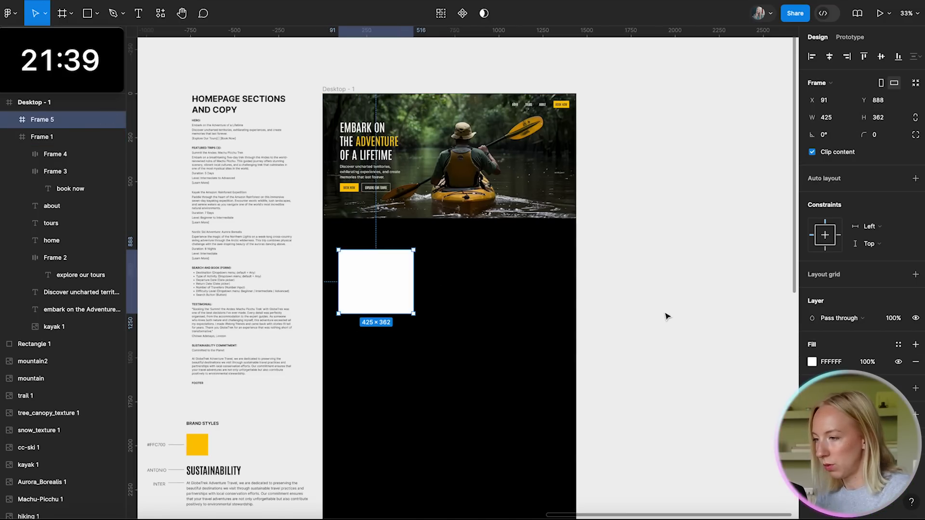
click(667, 316)
click(380, 284)
drag(381, 285, 448, 285)
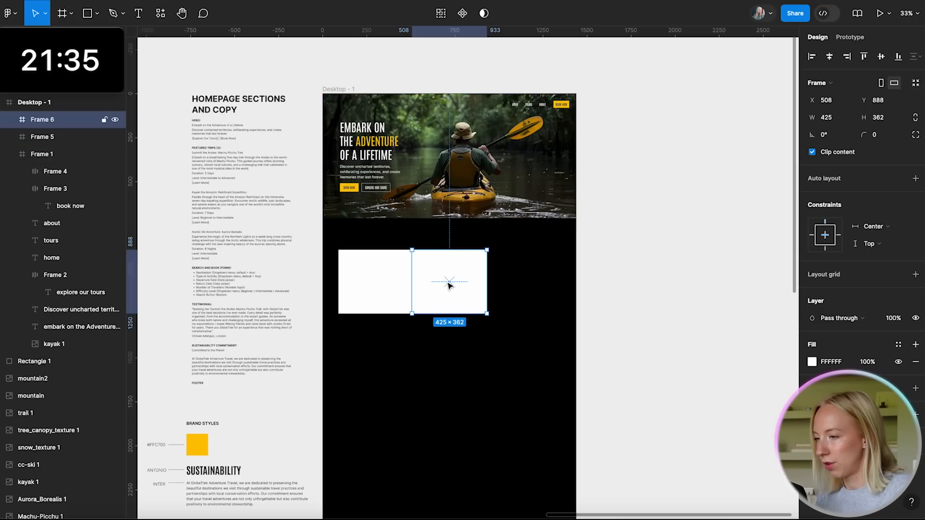
drag(397, 266, 554, 275)
click(652, 282)
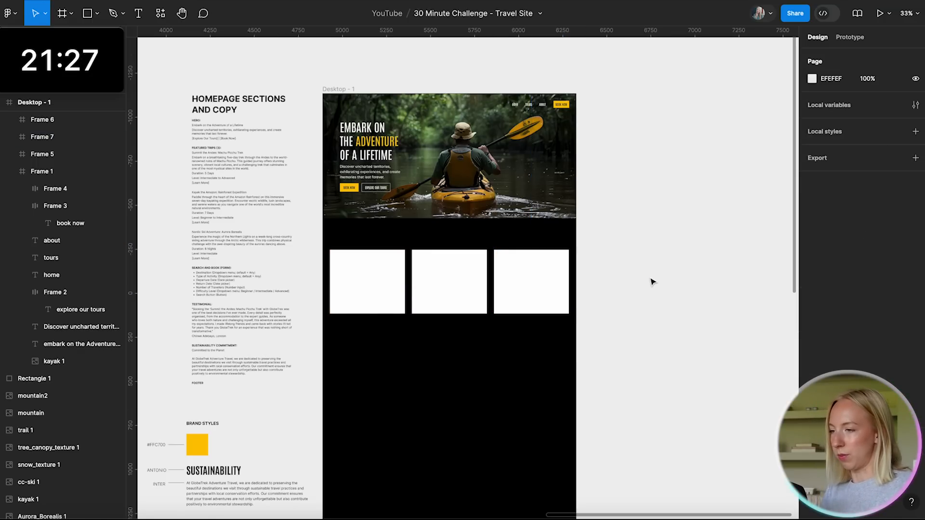
- Delete the two duplicated white frames and keep only the first one in the row
scroll(406, 320, up, 5)
scroll(406, 320, down, 5)
scroll(386, 216, down, 1)
click(367, 279)
scroll(367, 279, up, 3)
scroll(367, 280, right, 2)
shift+click(507, 293)
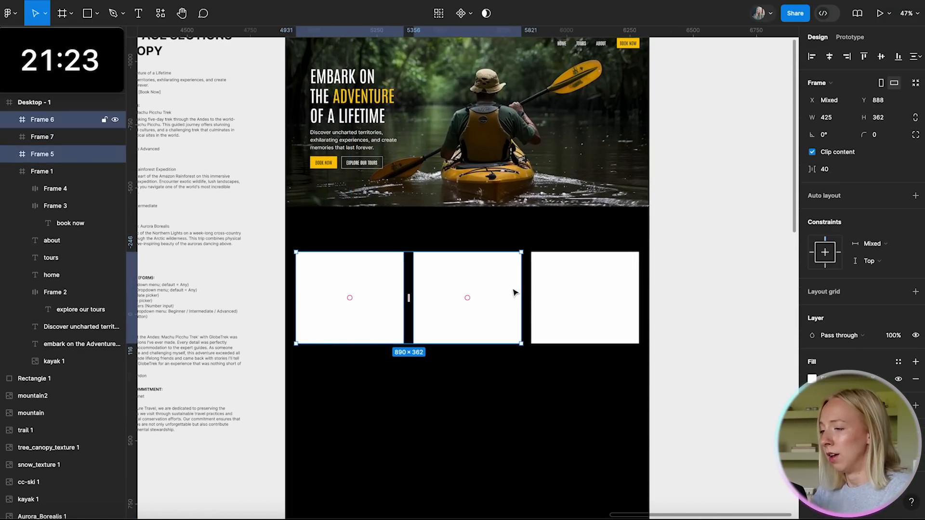
shift+click(590, 291)
key(Delete)
scroll(590, 291, down, 3)
key(ctrl+z)
click(585, 337)
key(Delete)
click(498, 299)
key(Delete)
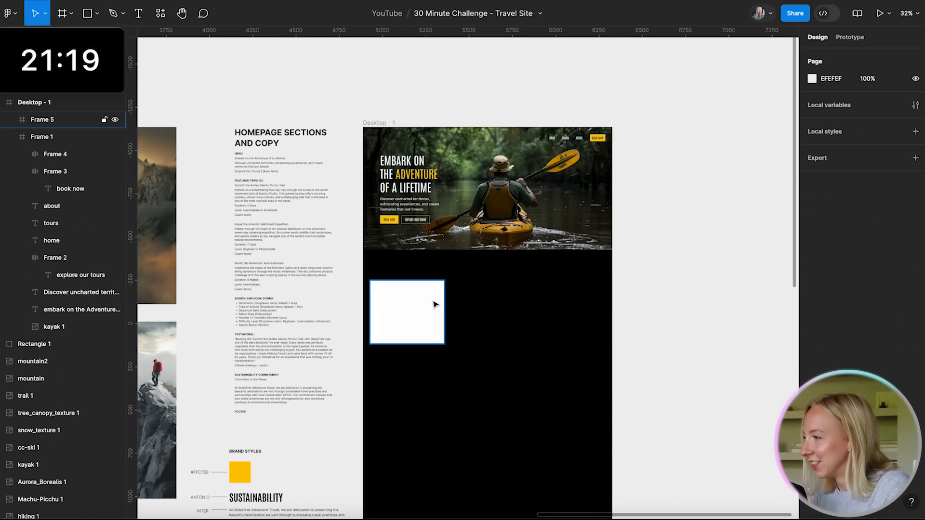
- Set the remaining white frame's width to 400 and move it to line up with the hero text's left edge
click(437, 304)
click(831, 119)
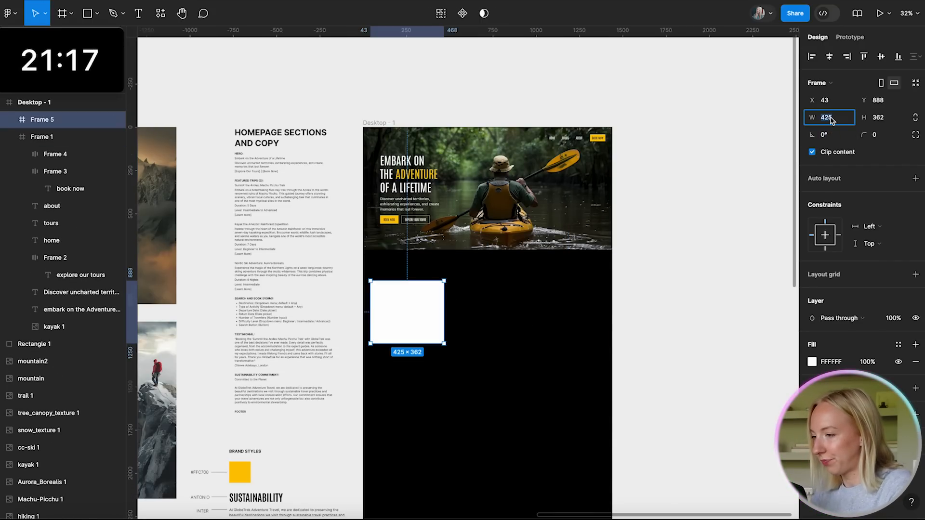
text(400)
key(Return)
scroll(448, 280, up, 3)
drag(403, 309, 413, 306)
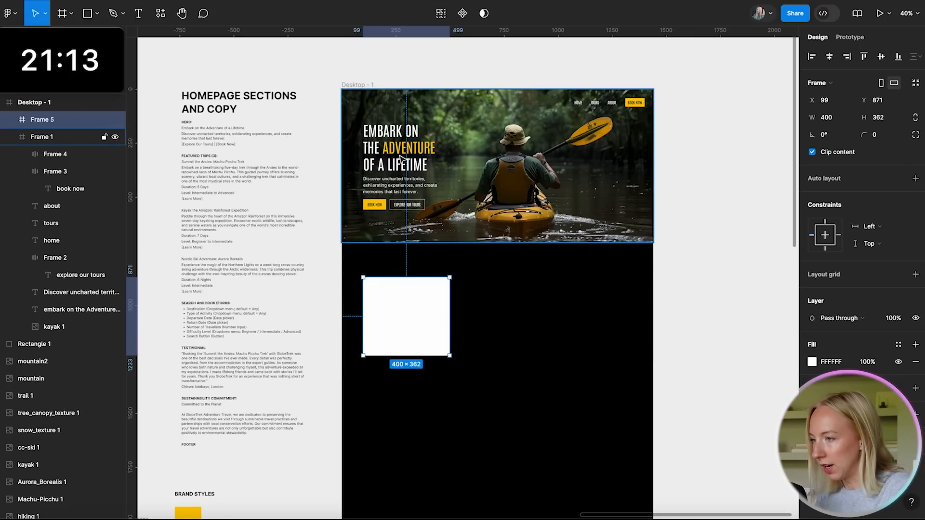
- Shift the hero heading, paragraph and both buttons together to a left margin of 80
click(383, 138)
shift+click(386, 188)
shift+click(375, 204)
shift+click(405, 205)
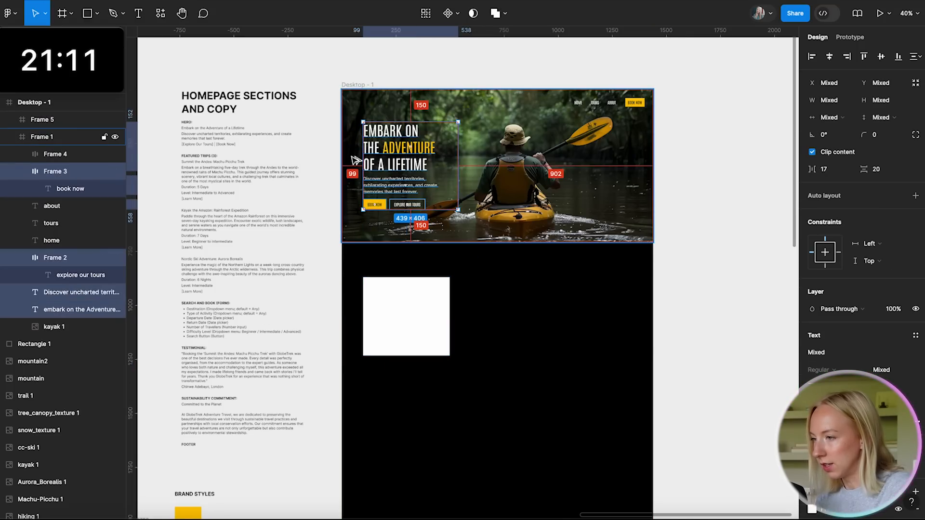
key(shift+Left)
key(shift+Left)
key(Right)
key(alt)
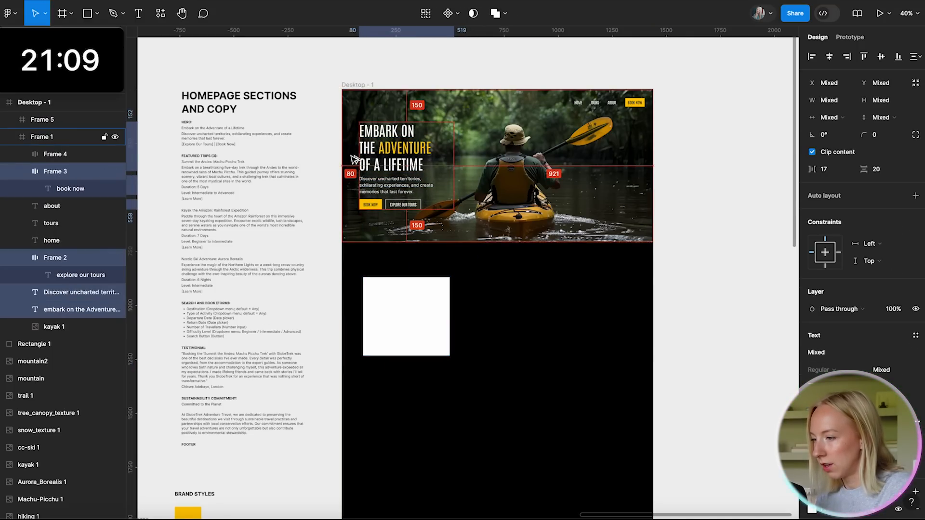
- Move the white frame to X 80, in line with the hero text
click(386, 328)
key(shift+Left)
click(498, 383)
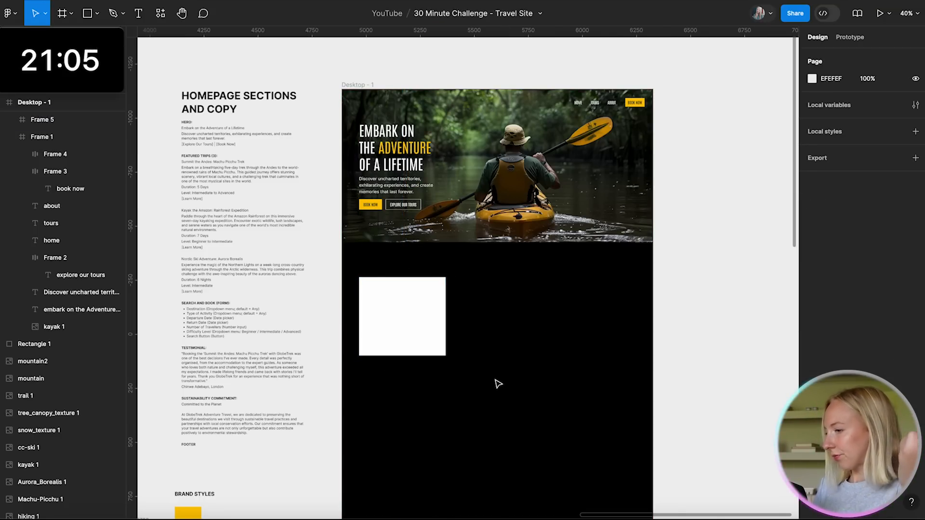
- Extend the white frame downward to a height of about 561, making it a portrait card
scroll(447, 371, up, 2)
click(413, 293)
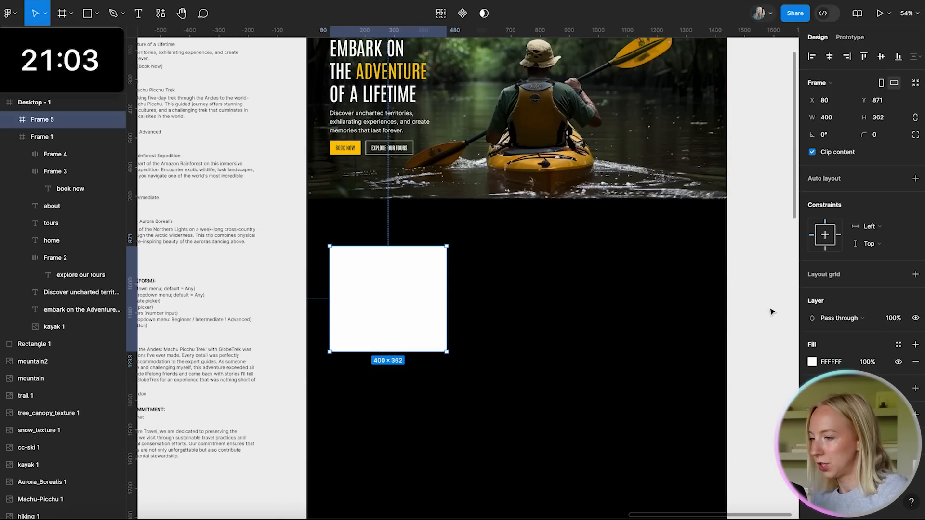
scroll(600, 281, down, 5)
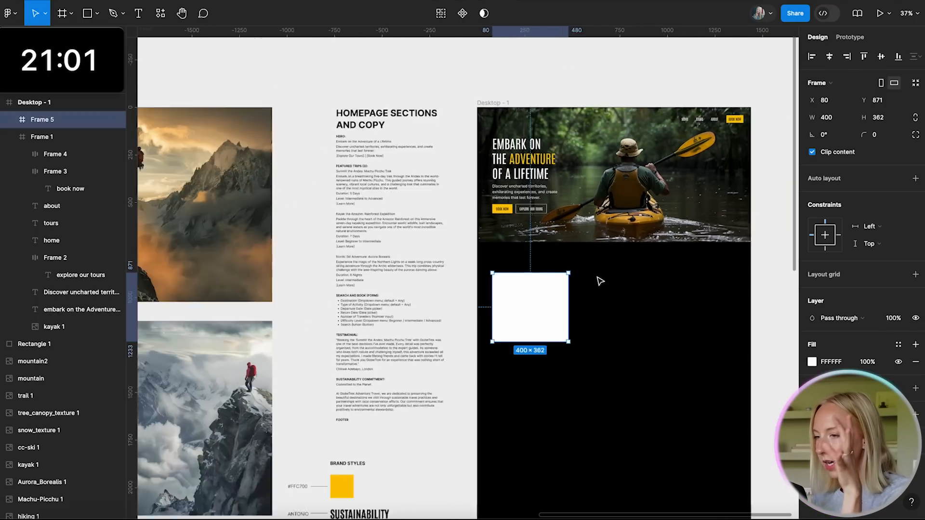
scroll(600, 281, down, 3)
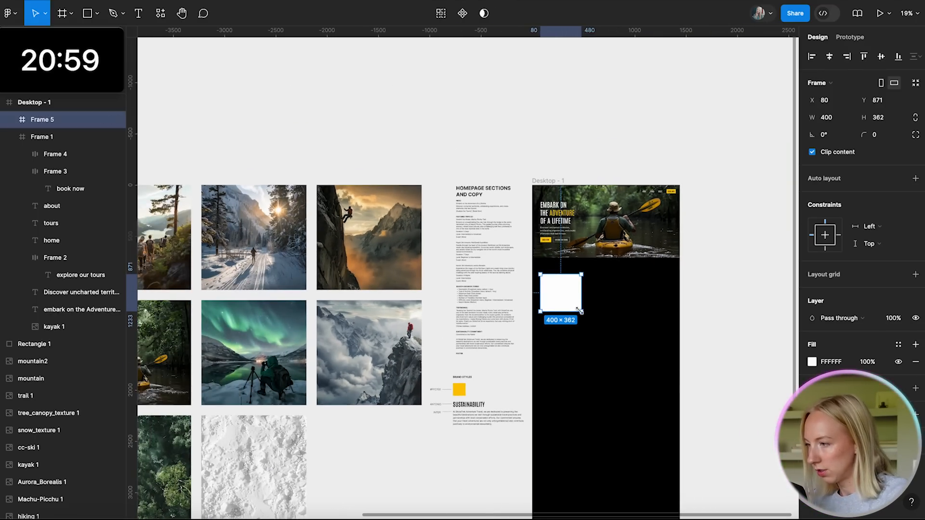
scroll(579, 311, up, 4)
scroll(582, 313, up, 3)
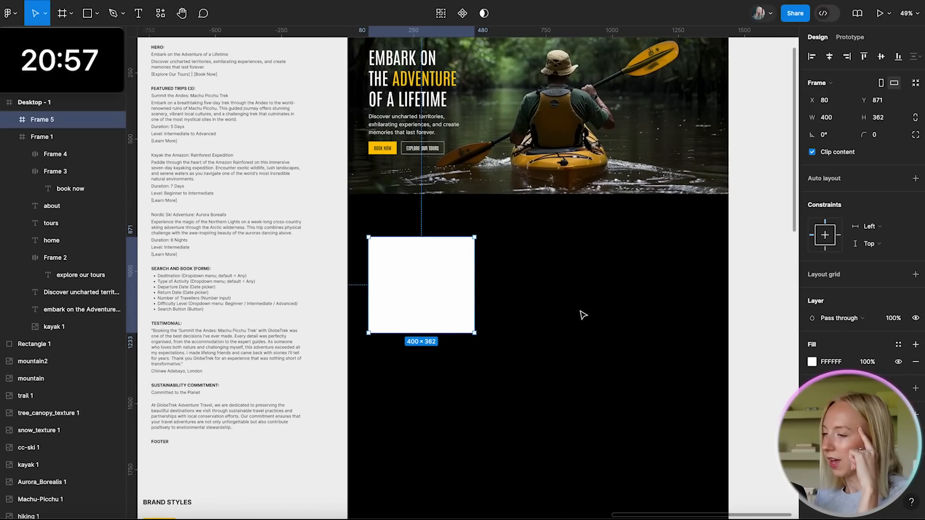
scroll(476, 343, up, 2)
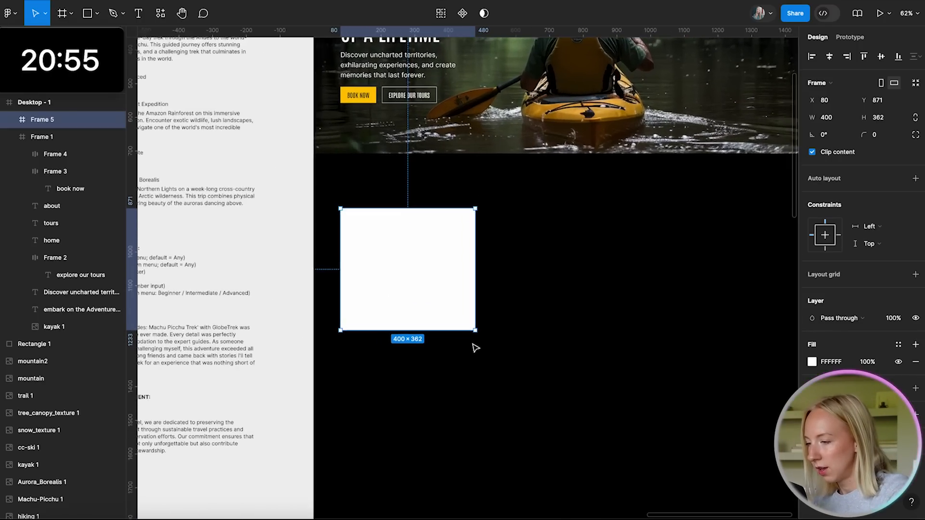
drag(449, 332, 447, 399)
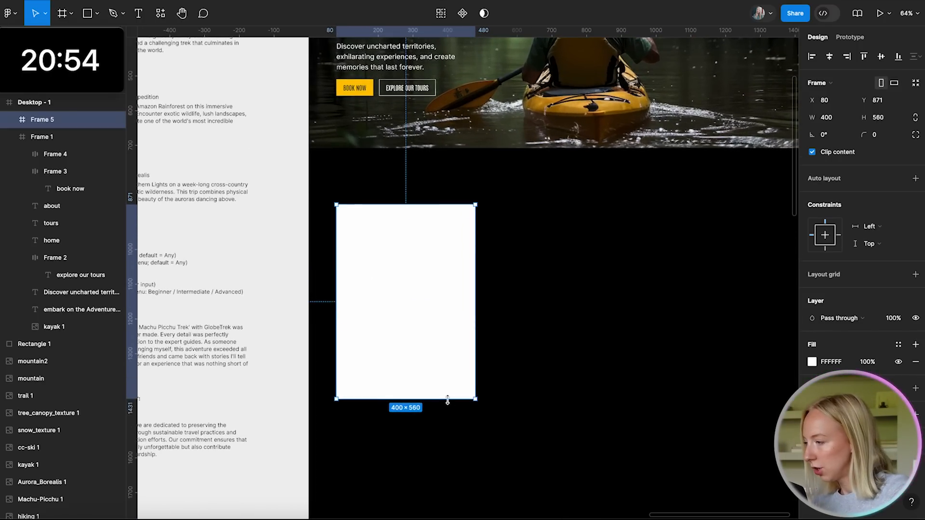
- Give the card frame a white FFFFFF stroke and remove its fill
click(916, 389)
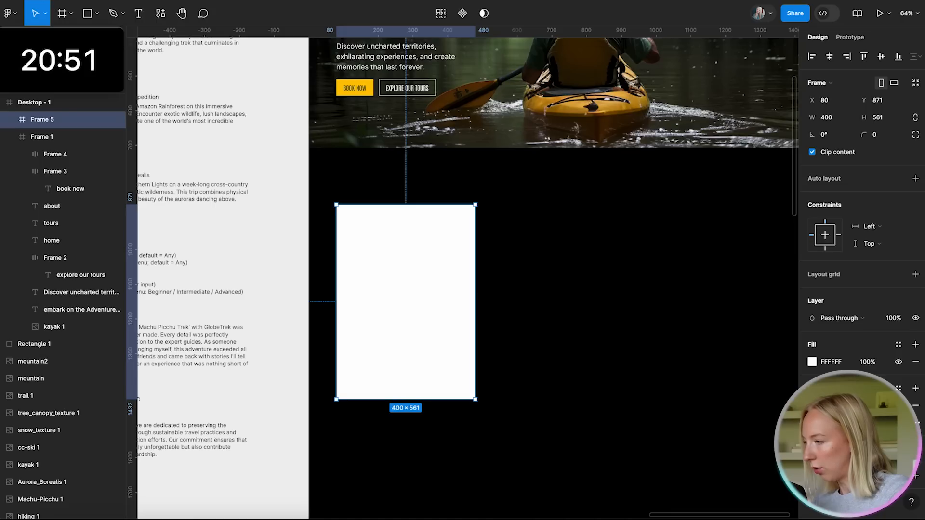
click(812, 406)
drag(698, 345, 653, 190)
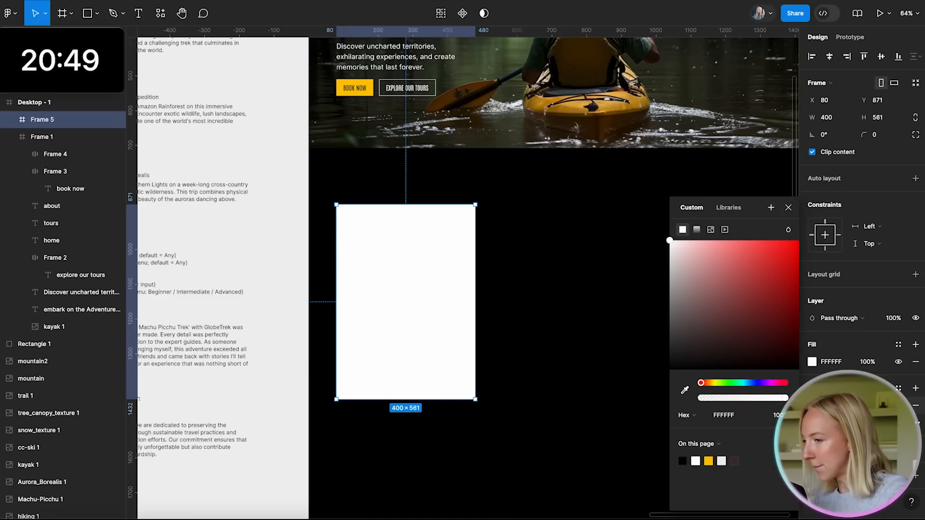
click(916, 361)
scroll(686, 309, up, 1)
scroll(687, 310, right, 1)
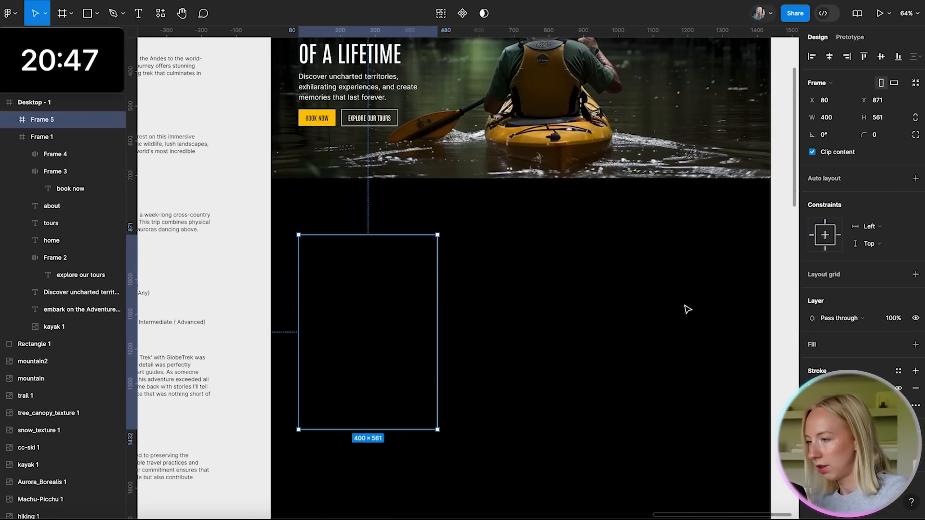
key(Escape)
- Look over the outlined card and supplied images, then read the Featured Trips section of the homepage copy
scroll(686, 310, down, 3)
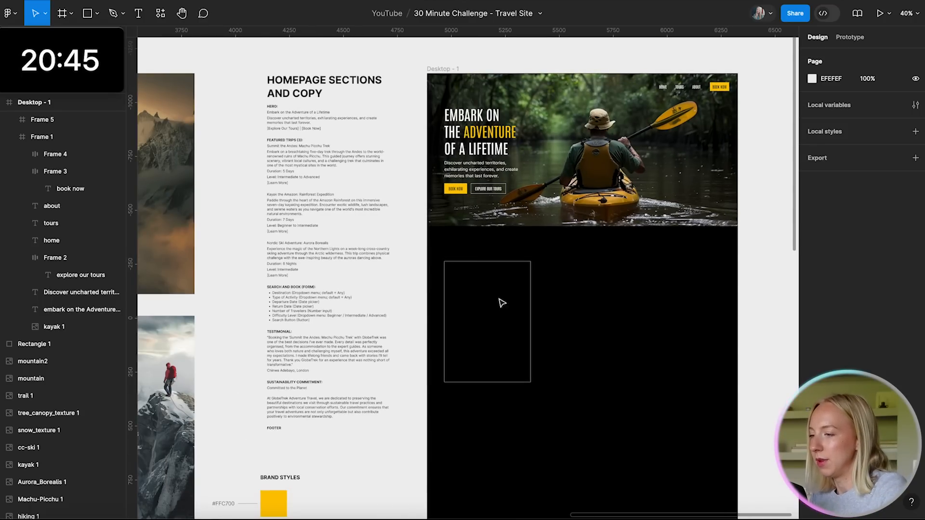
scroll(595, 267, down, 3)
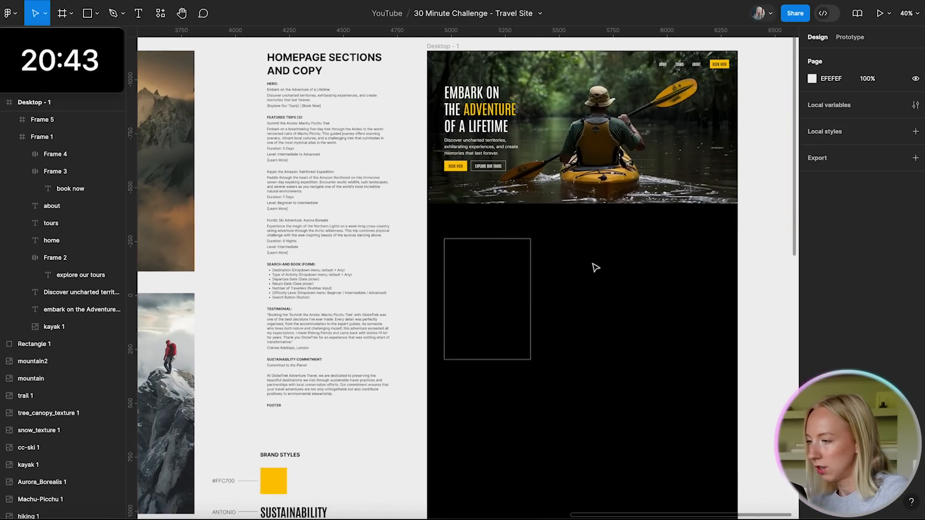
scroll(577, 264, down, 3)
scroll(643, 242, left, 10)
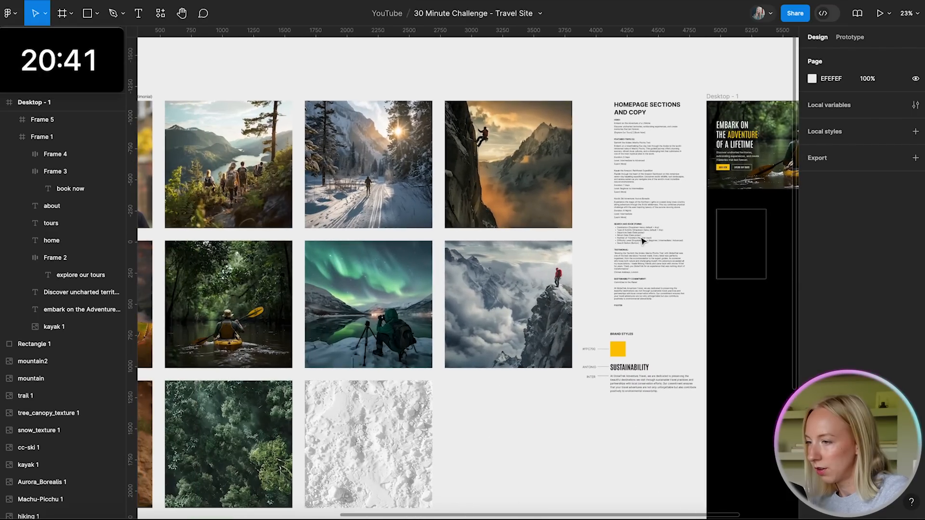
scroll(643, 241, down, 2)
scroll(643, 241, right, 4)
scroll(606, 169, up, 8)
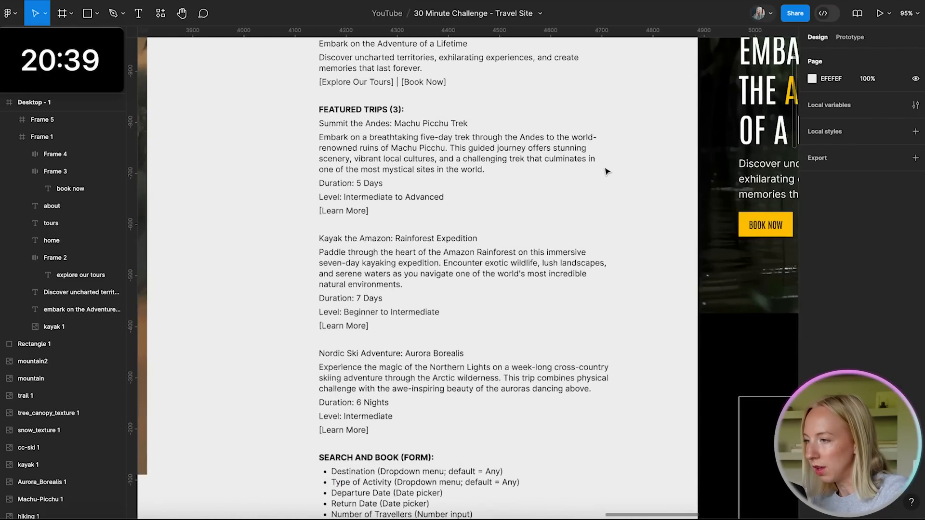
- Copy the supplied image of the red-jacketed hiker on a cliff onto the homepage's black area below the hero
scroll(605, 171, up, 3)
scroll(336, 275, down, 3)
scroll(366, 282, left, 10)
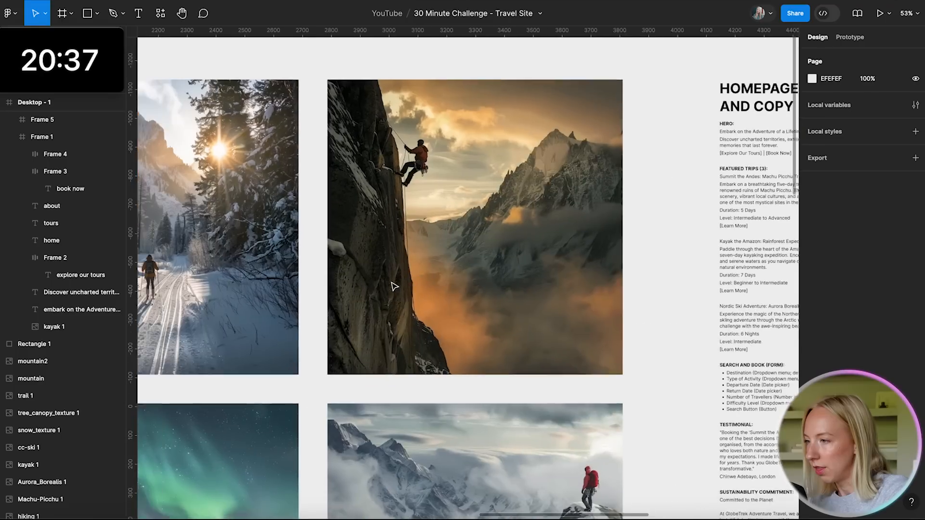
scroll(393, 286, down, 3)
scroll(393, 287, left, 3)
scroll(392, 287, down, 2)
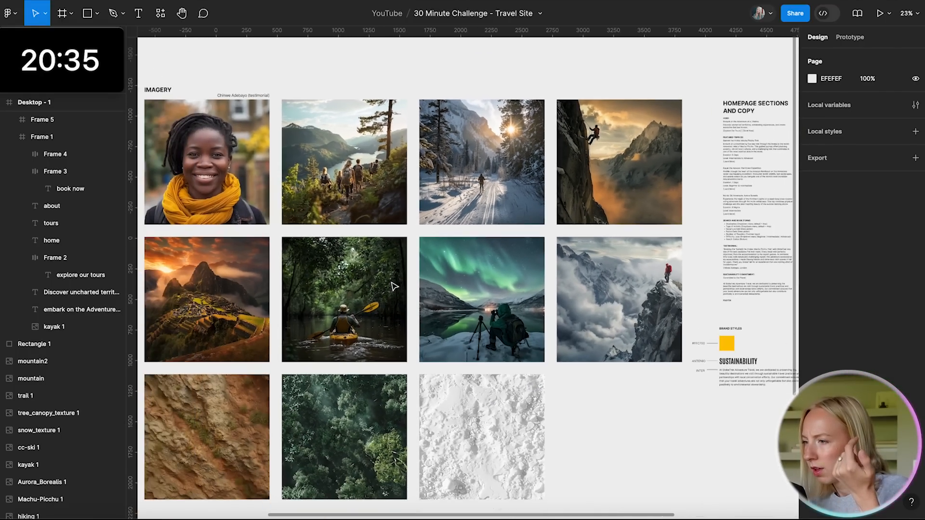
scroll(434, 292, right, 2)
scroll(444, 295, up, 1)
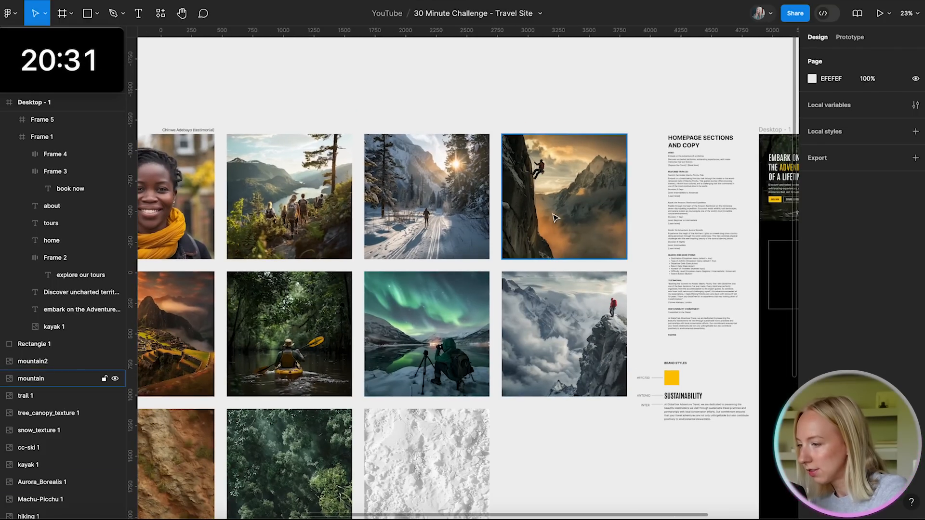
drag(565, 303, 528, 320)
scroll(400, 313, right, 5)
scroll(528, 316, up, 4)
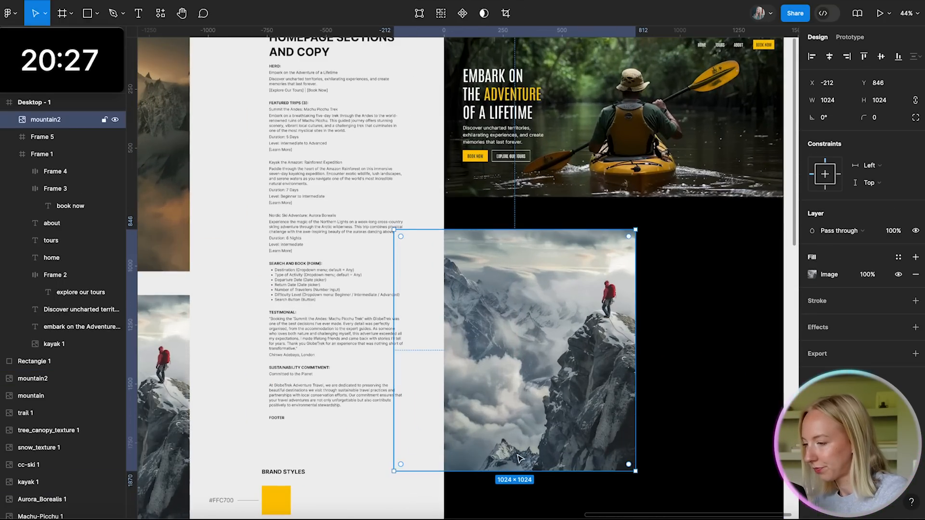
- Scale the hiker image down to 400 × 400 and fit it to the card's top edge and full width
drag(508, 470, 513, 282)
scroll(516, 282, up, 3)
drag(514, 233, 466, 243)
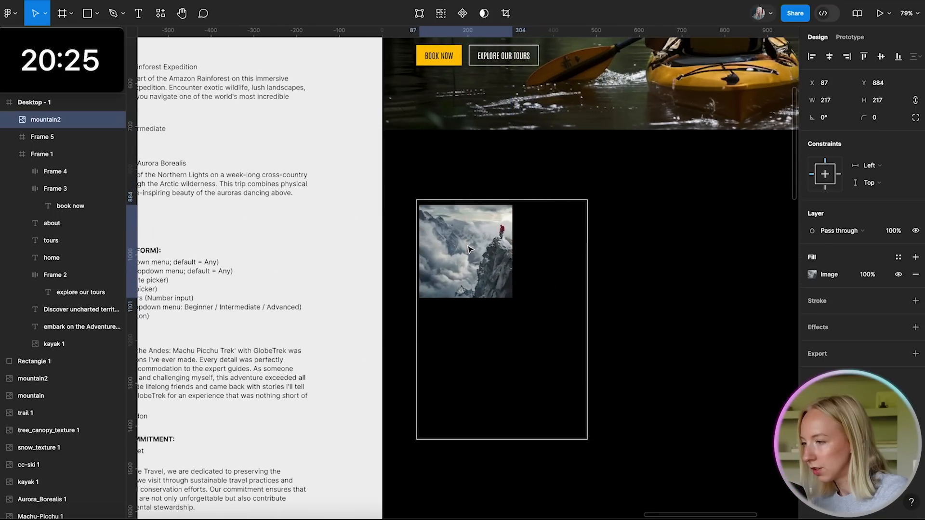
drag(510, 292, 587, 370)
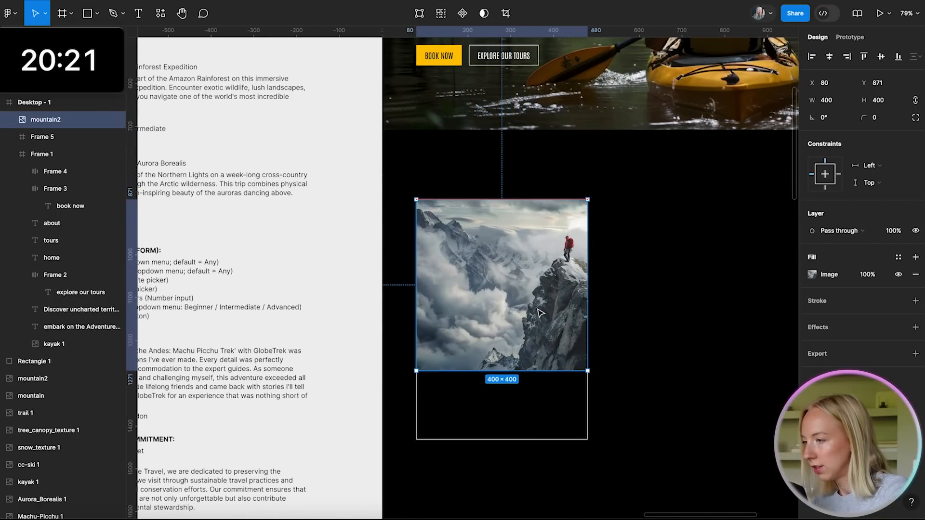
- Resize the hiker image to 380 × 380 and inset it 10 px within the card at X 90, Y 881
scroll(569, 278, up, 5)
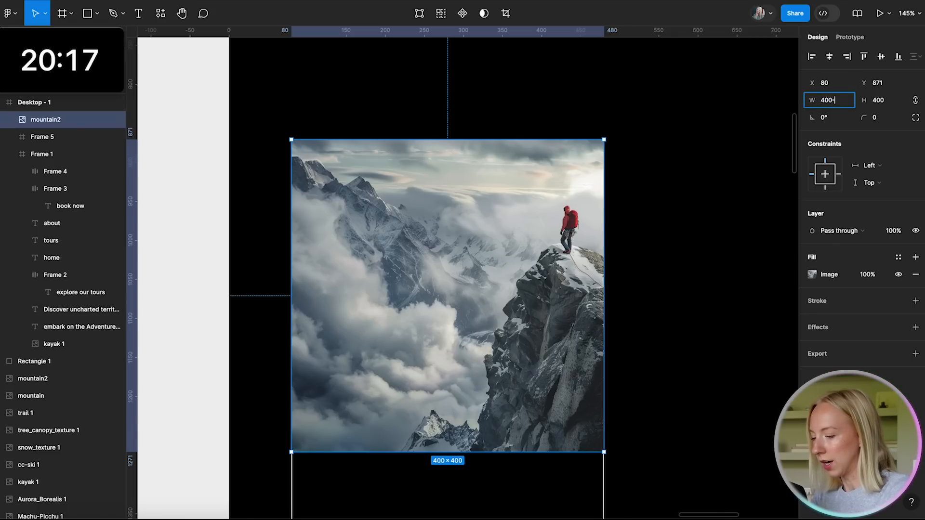
text(20)
key(Return)
drag(540, 236, 549, 244)
key(alt)
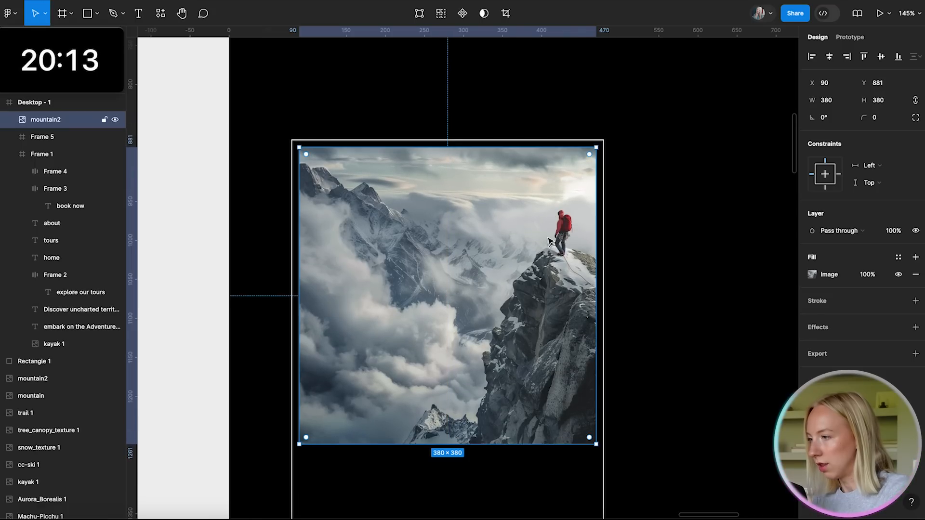
click(680, 211)
- Crop the hiker image from below to a height of 240, keeping its 380 width
scroll(680, 210, down, 5)
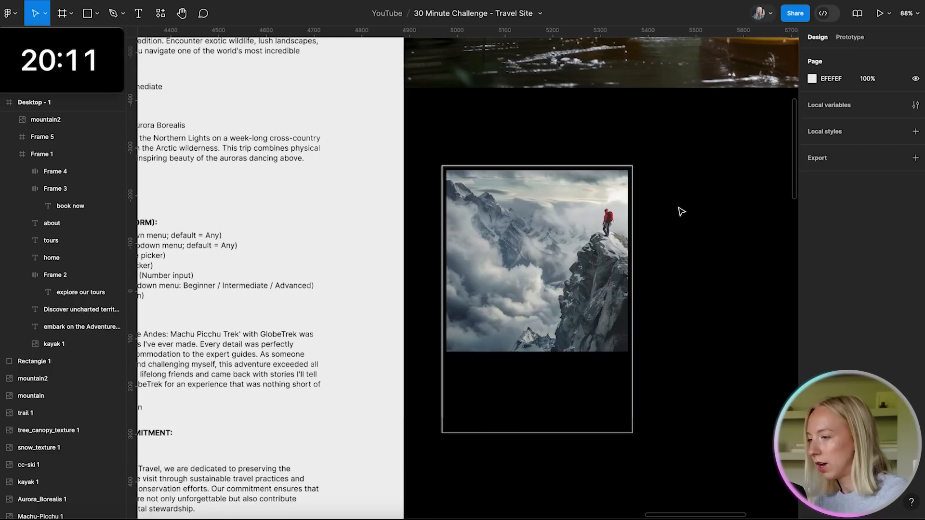
scroll(680, 210, right, 2)
click(517, 286)
click(812, 273)
click(686, 285)
click(694, 310)
drag(535, 351, 543, 281)
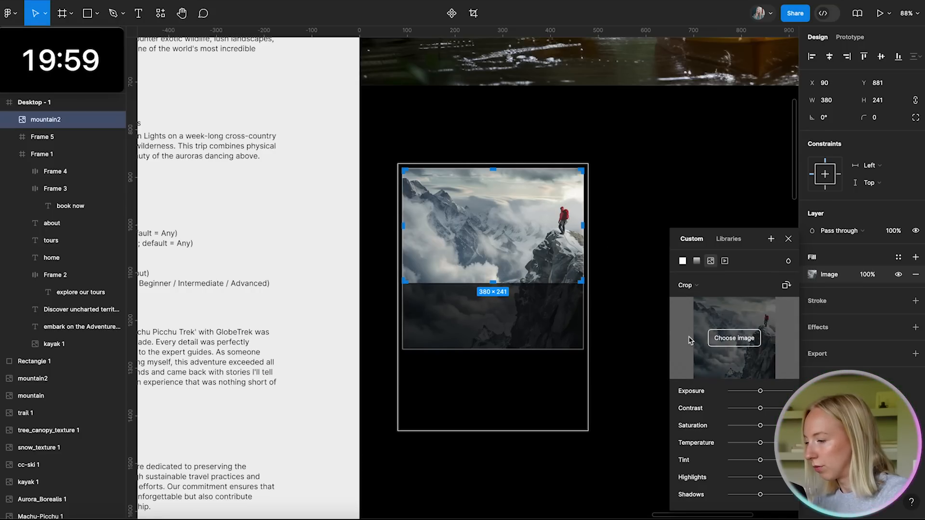
scroll(480, 284, up, 15)
drag(427, 287, 427, 281)
scroll(427, 280, down, 15)
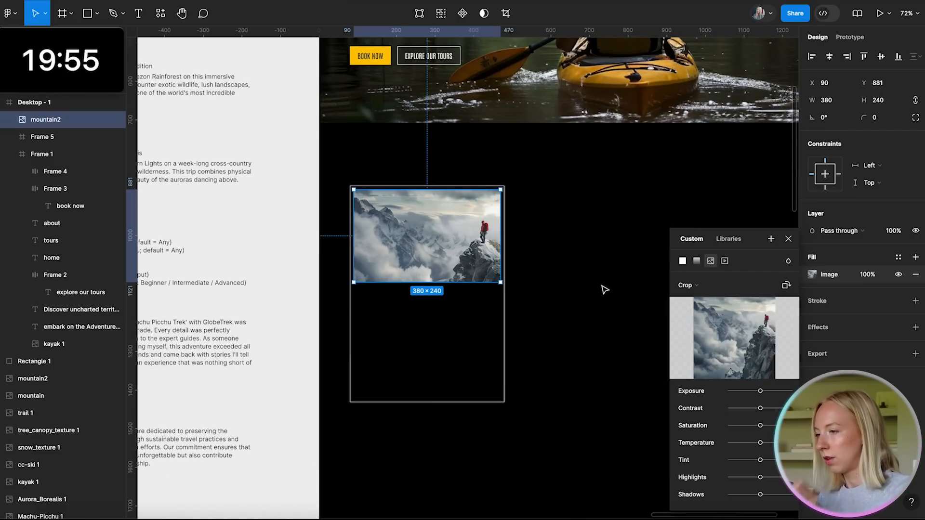
click(607, 286)
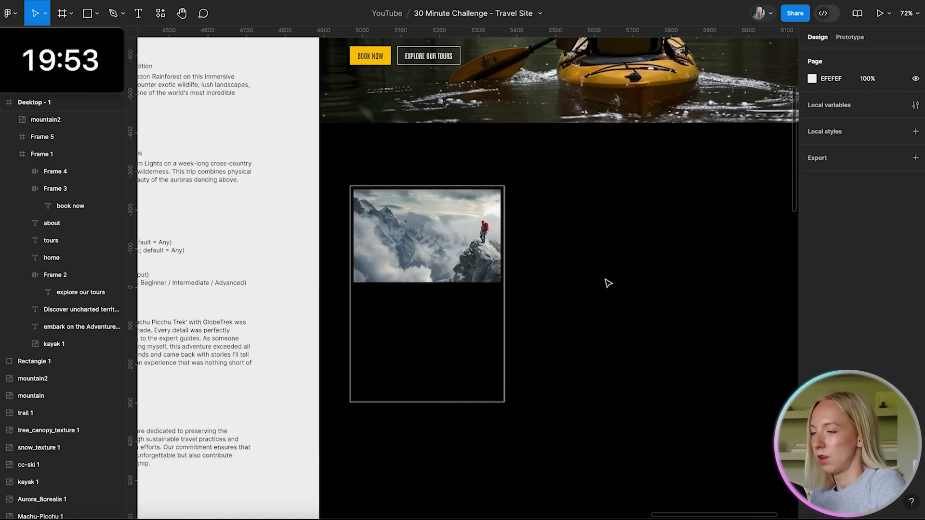
- Group the card outline with its image and move the group up to Y 802
scroll(548, 279, down, 5)
drag(417, 205, 541, 374)
key(ctrl+g)
click(513, 303)
mouse_move(497, 264)
mouse_down()
mouse_move(509, 254)
mouse_move(502, 252)
mouse_up()
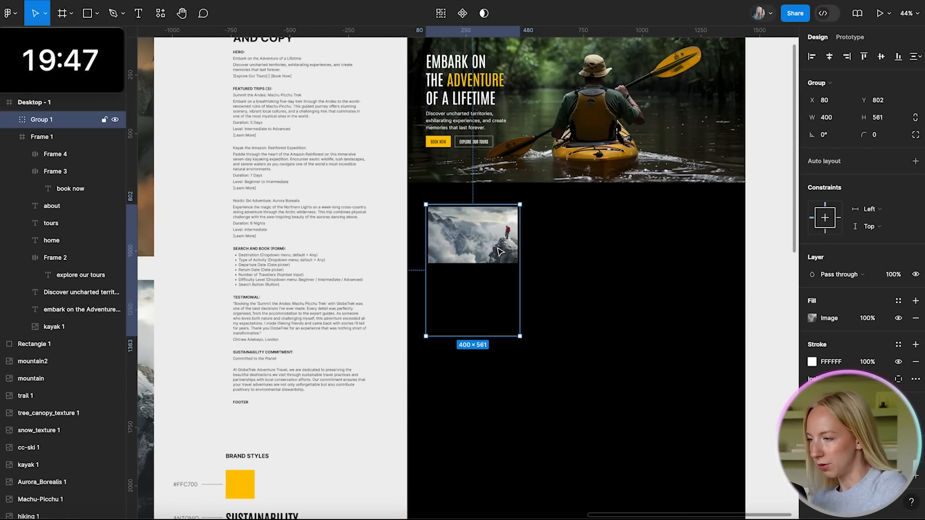
- Copy the Summit the Andes trip text from its title through the Level line in the homepage copy
click(577, 295)
scroll(584, 293, up, 2)
scroll(316, 264, up, 5)
scroll(316, 264, up, 2)
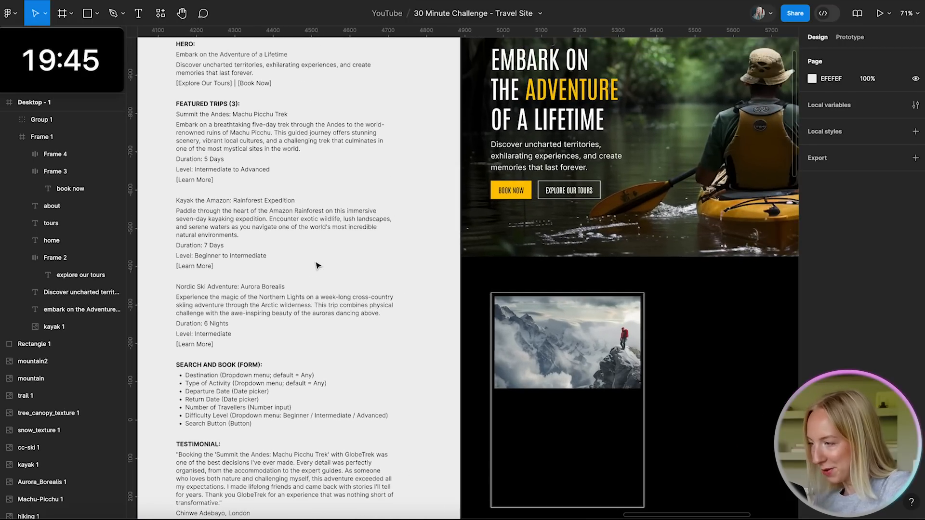
scroll(261, 122, up, 5)
double_click(271, 138)
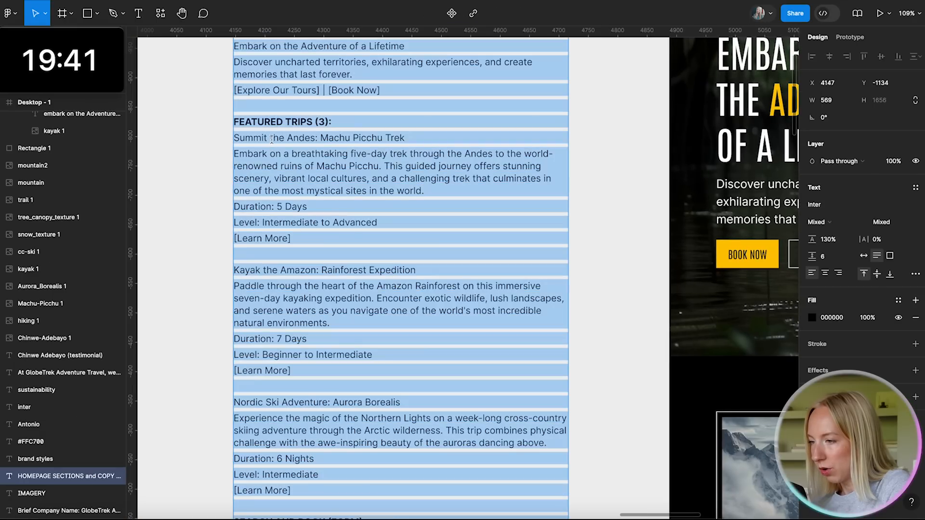
click(271, 138)
drag(369, 223, 235, 121)
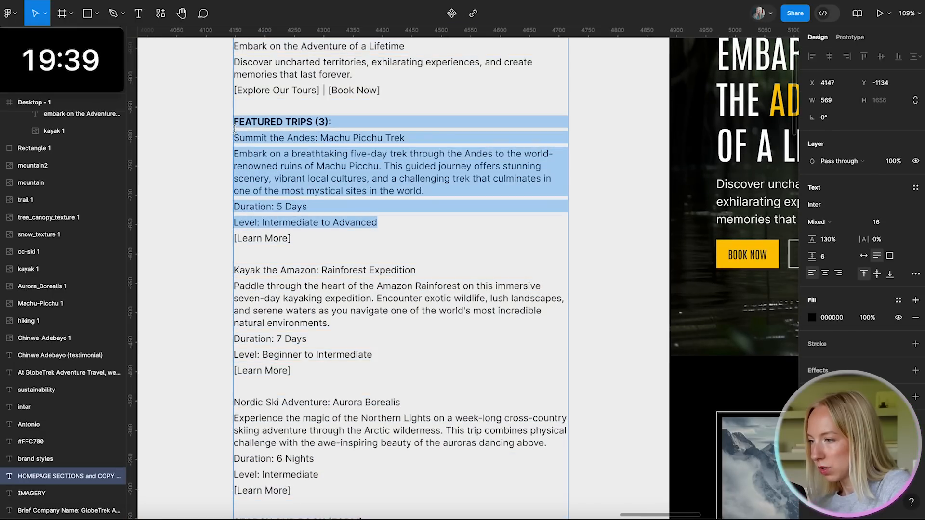
click(342, 213)
drag(378, 223, 218, 134)
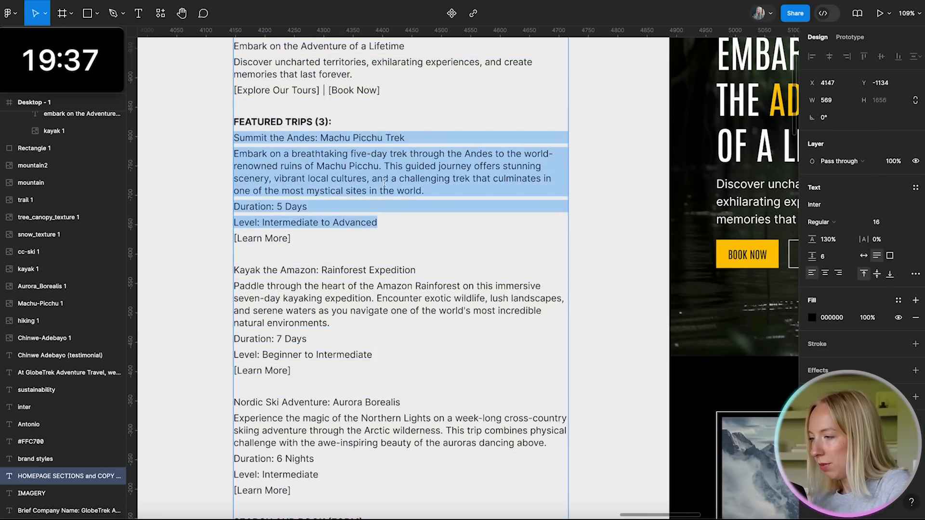
- Paste the trip text on the black area beside the card and change its fill to white
scroll(385, 184, down, 5)
scroll(386, 186, right, 4)
scroll(386, 186, up, 2)
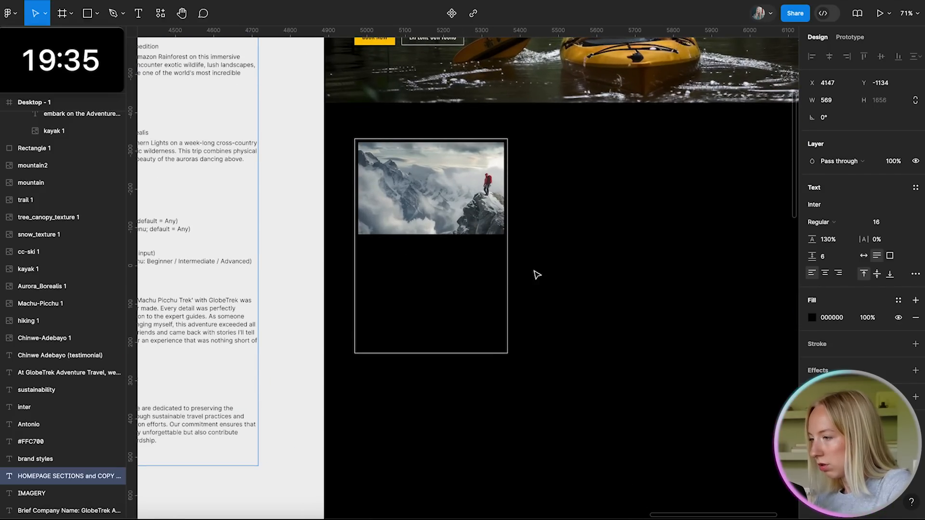
key(ctrl+v)
drag(429, 276, 618, 276)
click(813, 387)
drag(718, 284, 628, 180)
click(628, 179)
scroll(564, 232, up, 2)
scroll(570, 251, left, 1)
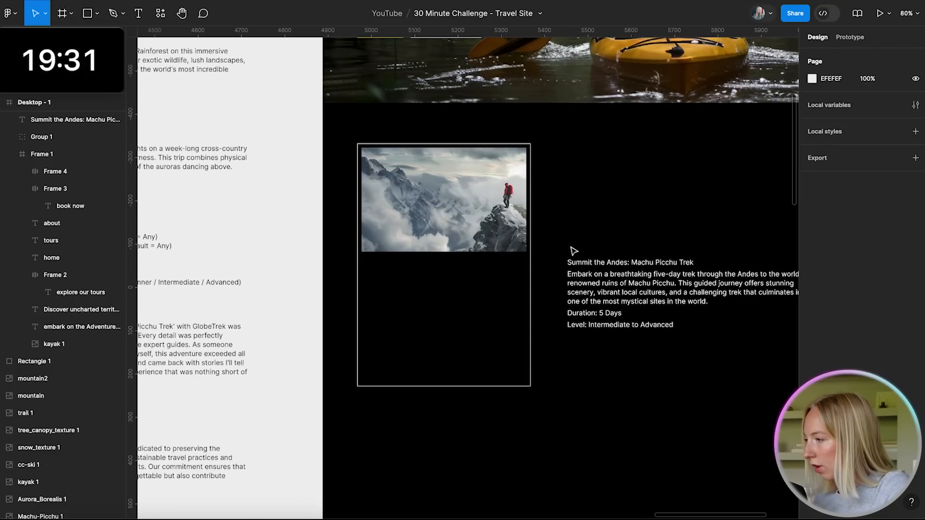
- Split the title "Summit the Andes: Machu Picchu Trek" out of the trip text into its own text layer above it
click(575, 262)
click(677, 224)
click(671, 264)
double_click(672, 296)
click(672, 295)
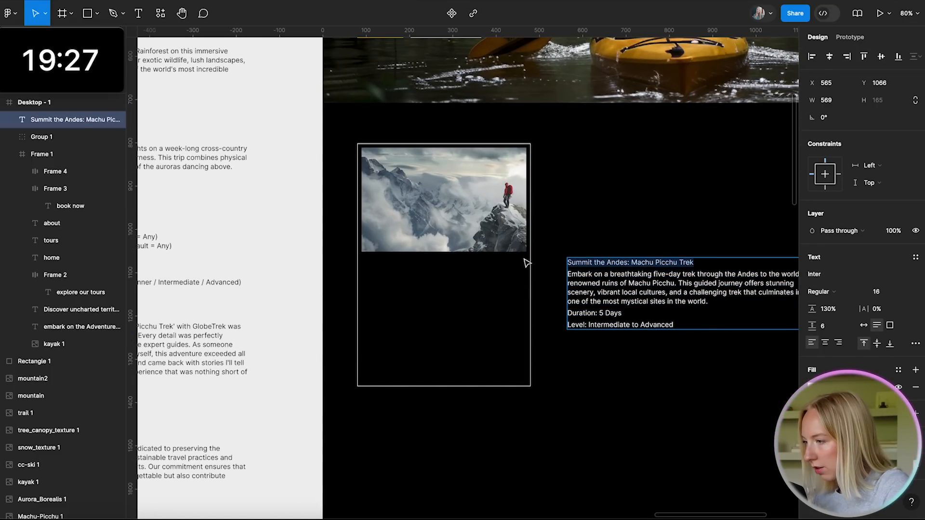
key(BackSpace)
key(Escape)
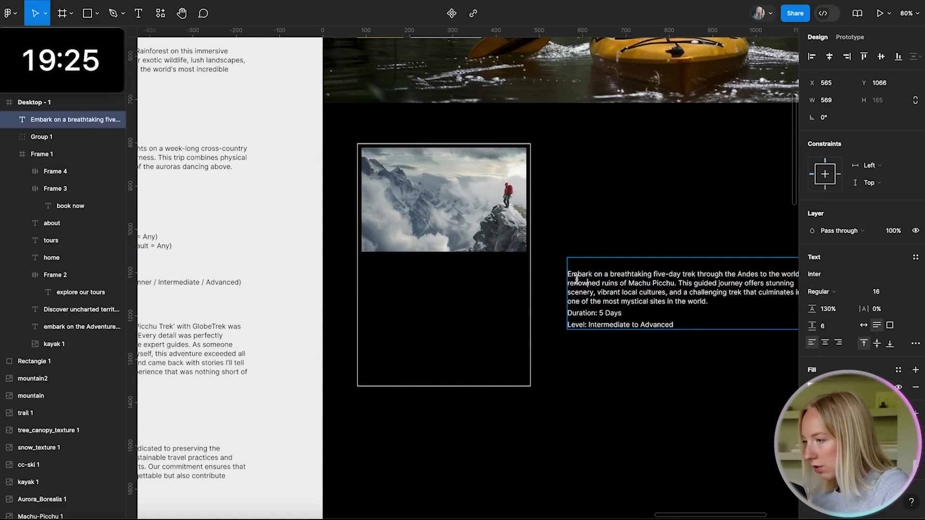
text(Summit the Andes: Machu Picchu Trek)
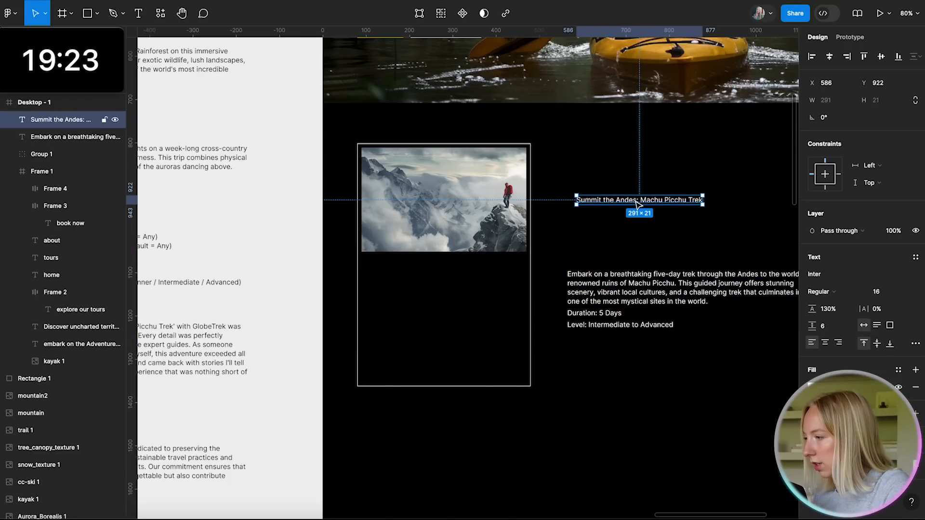
click(829, 275)
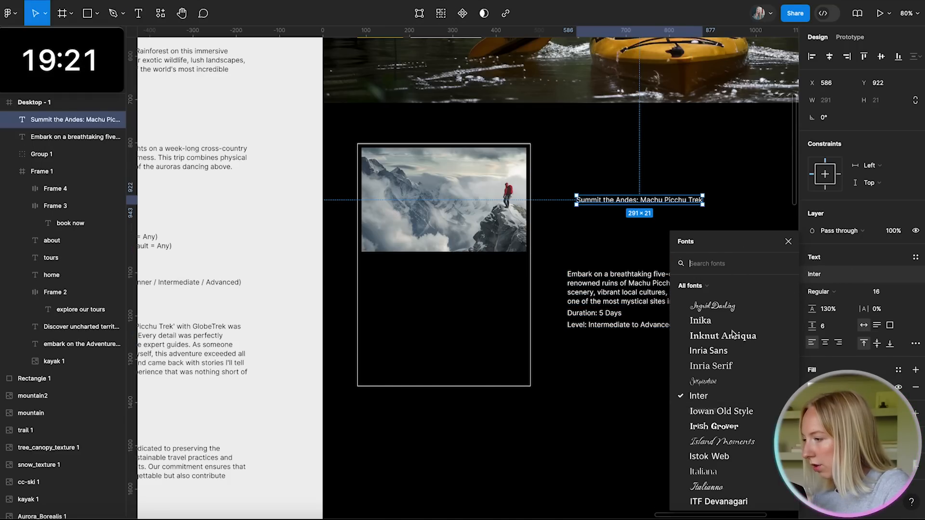
scroll(733, 333, up, 15)
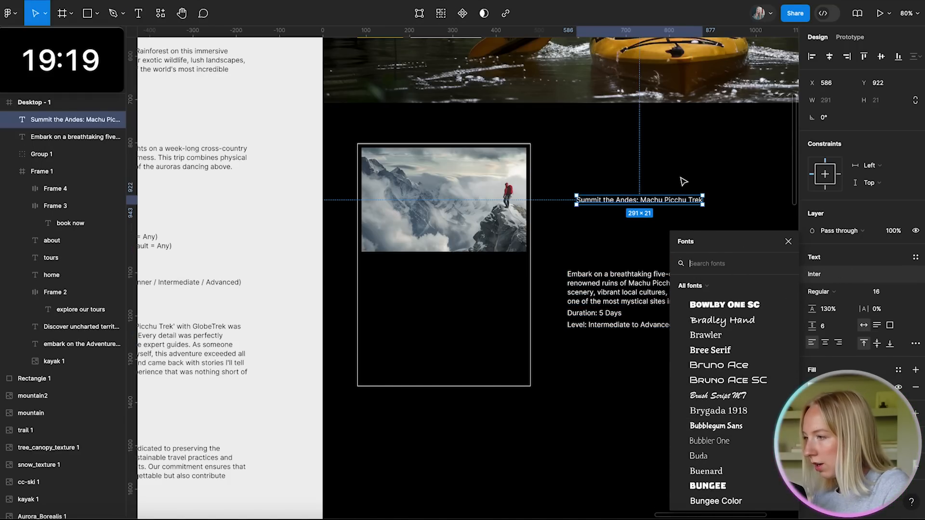
click(684, 182)
- Change the trip title's font to Antonio, matching the hero heading and the brand styles
scroll(578, 381, down, 5)
click(512, 149)
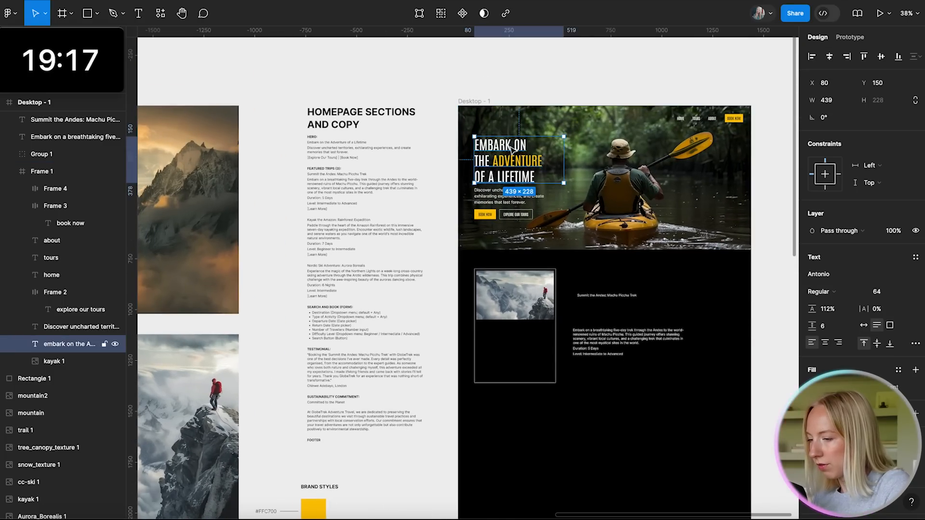
scroll(488, 378, down, 8)
scroll(356, 313, up, 3)
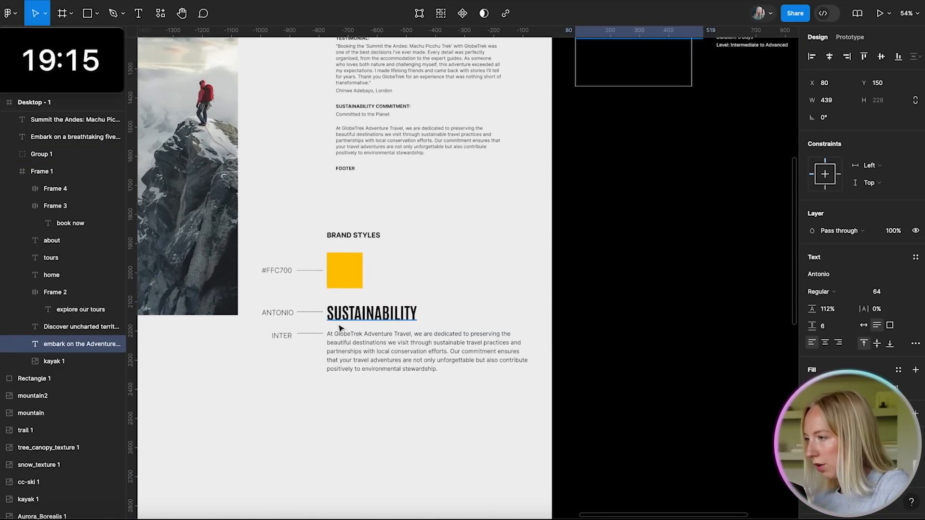
scroll(340, 328, up, 5)
scroll(340, 328, right, 4)
click(583, 189)
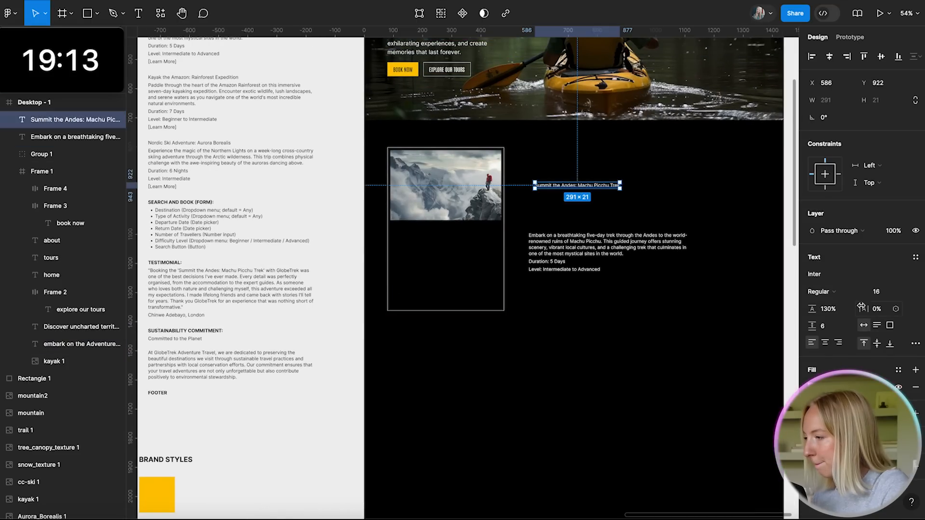
click(819, 274)
text(antoni)
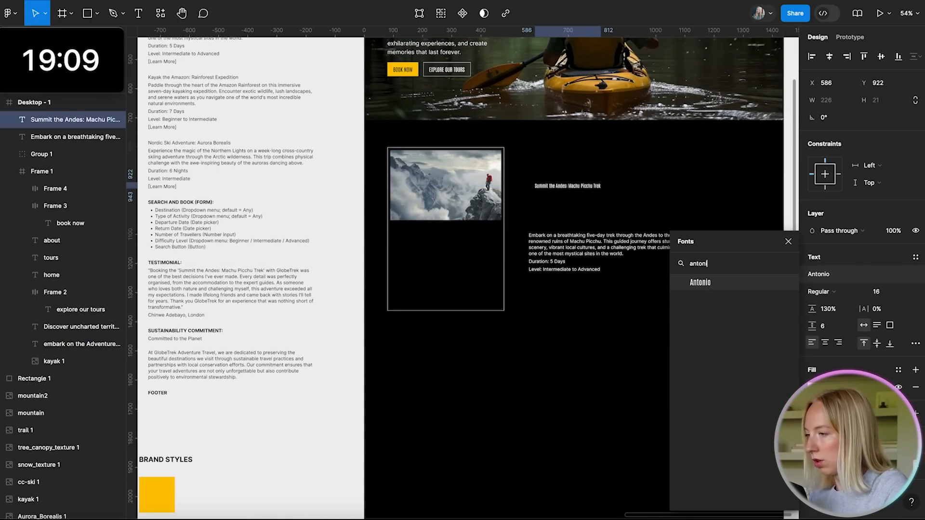
key(Return)
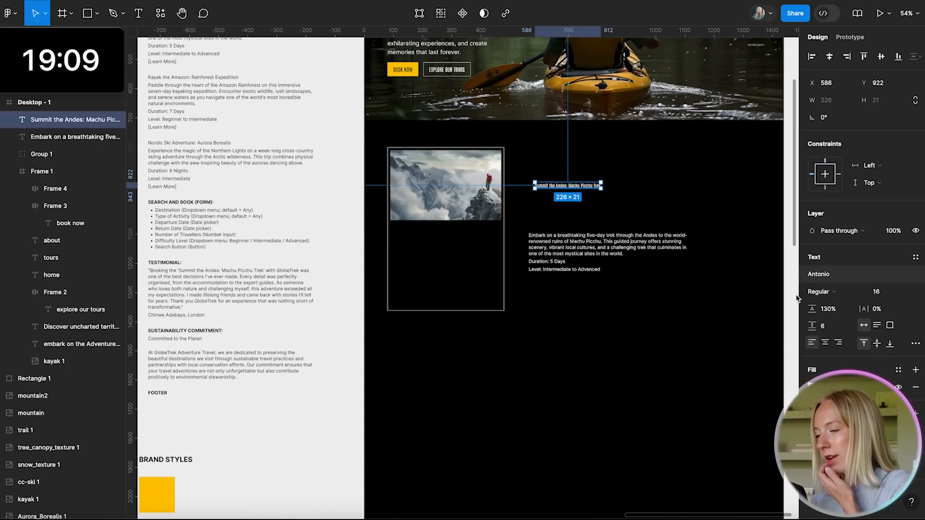
- Place the trip title at font size 24 inside the card, just below the image and in line with its left edge
click(574, 143)
scroll(574, 143, up, 5)
drag(636, 194, 391, 272)
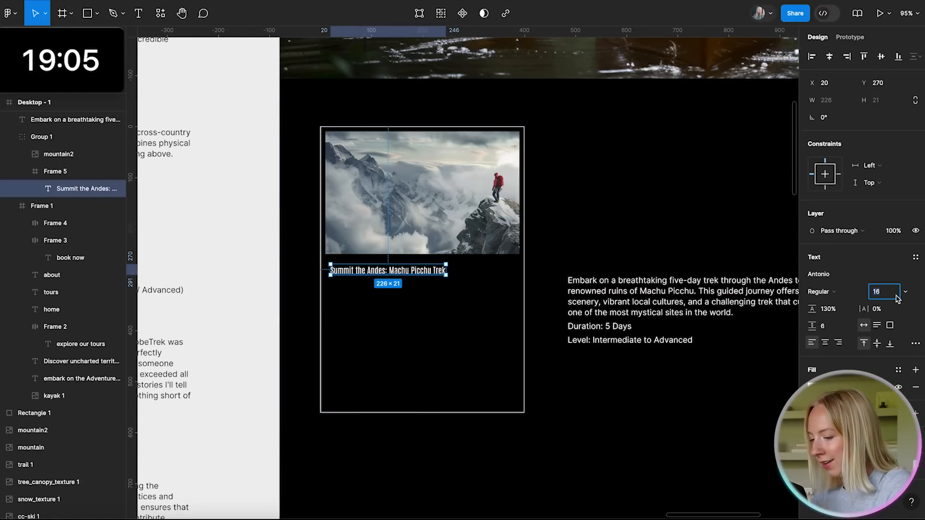
text(24)
key(Return)
scroll(426, 325, up, 2)
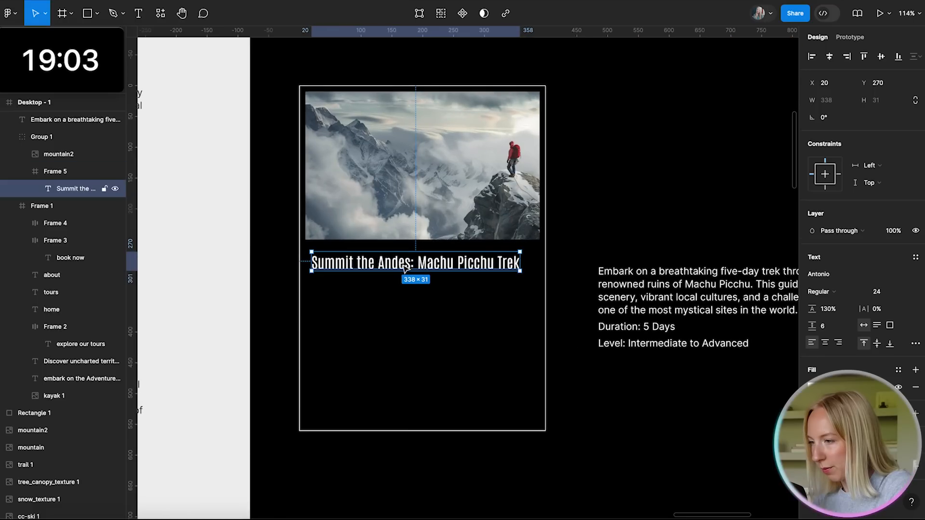
drag(401, 265, 398, 267)
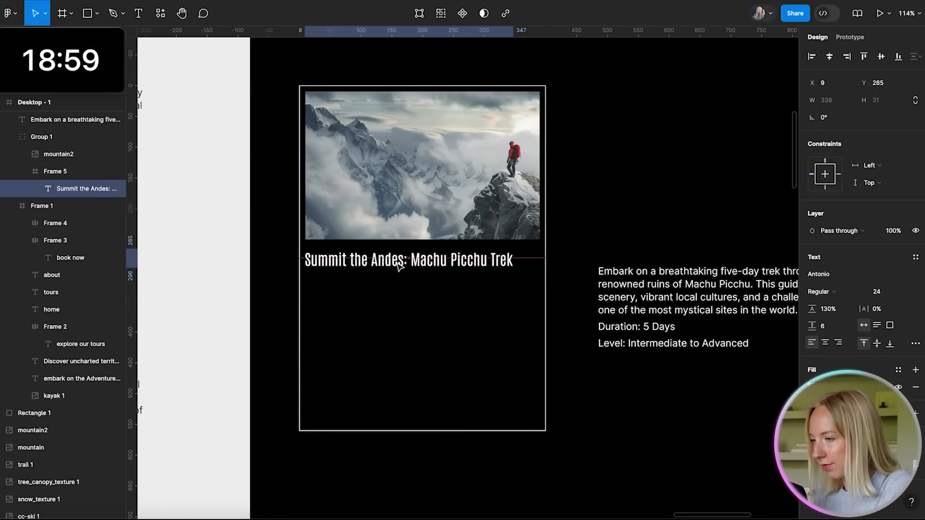
- Move the trip description under the card title at X 90 and narrow its text box to 380, the image's width
click(657, 292)
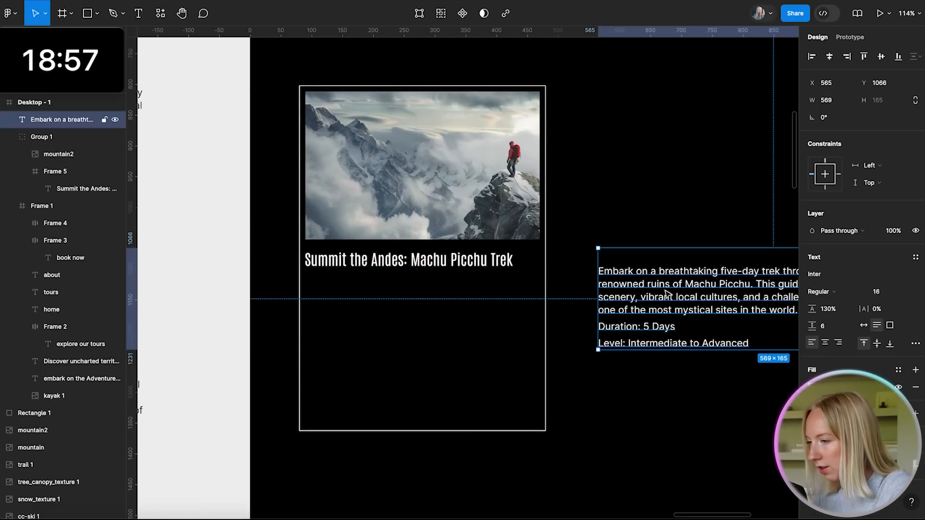
drag(593, 299, 300, 308)
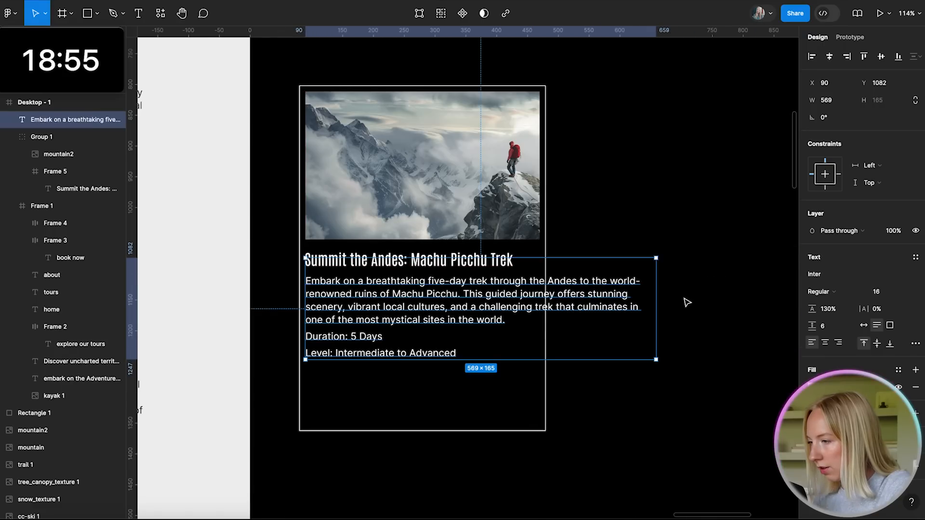
drag(639, 298, 537, 305)
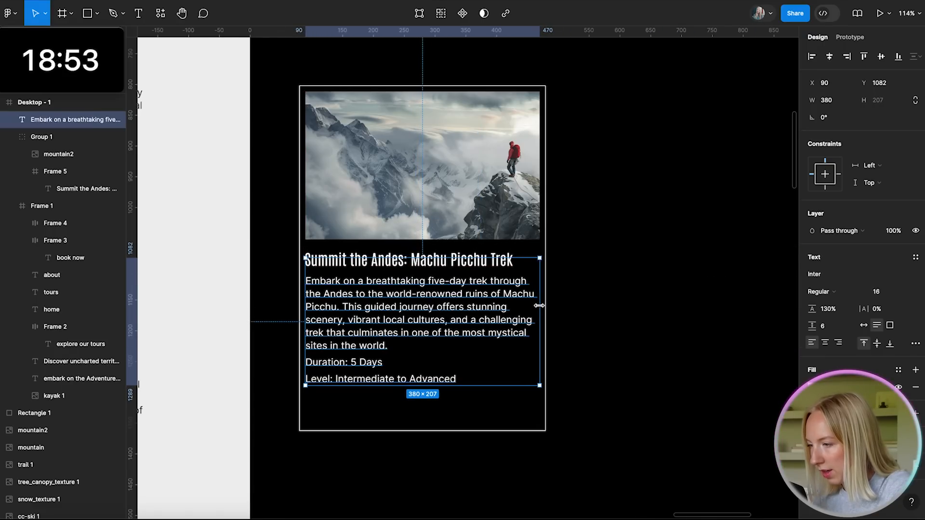
- Delete the empty first line of the trip description and place its text just below the card title
scroll(462, 310, up, 3)
drag(466, 316, 418, 332)
double_click(277, 288)
click(246, 287)
key(BackSpace)
click(649, 366)
click(689, 312)
scroll(694, 312, down, 3)
scroll(694, 312, up, 2)
scroll(642, 298, up, 2)
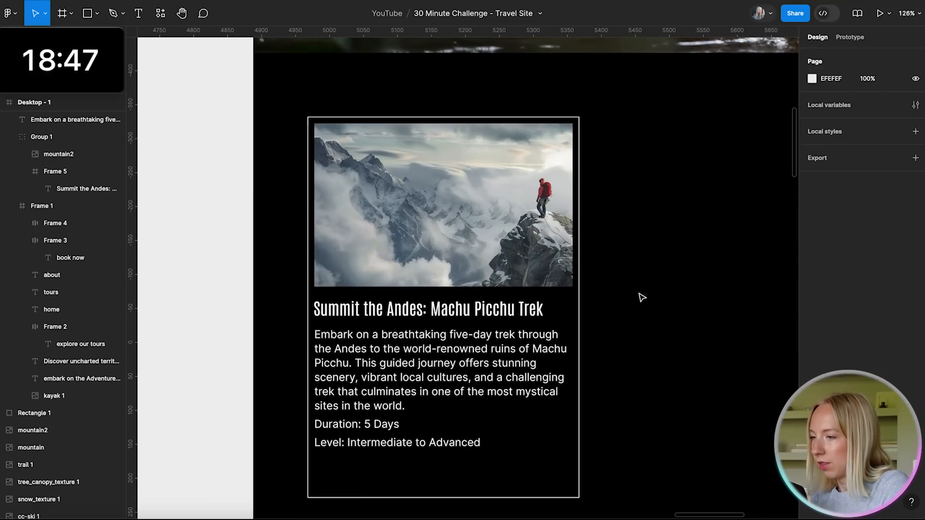
- Indent the card title and trip description together by 20 from their current position
click(398, 300)
double_click(366, 314)
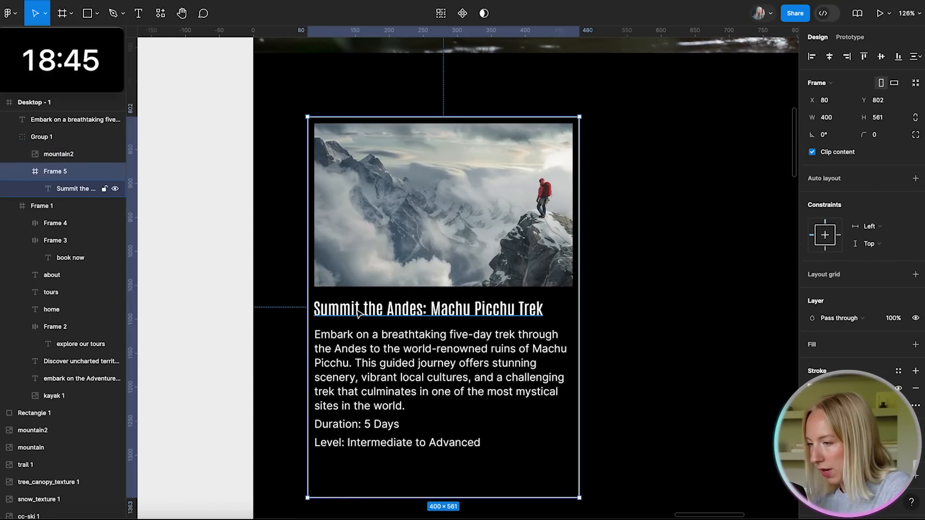
double_click(361, 311)
shift+click(355, 360)
key(shift+Right)
key(shift+Right)
key(alt)
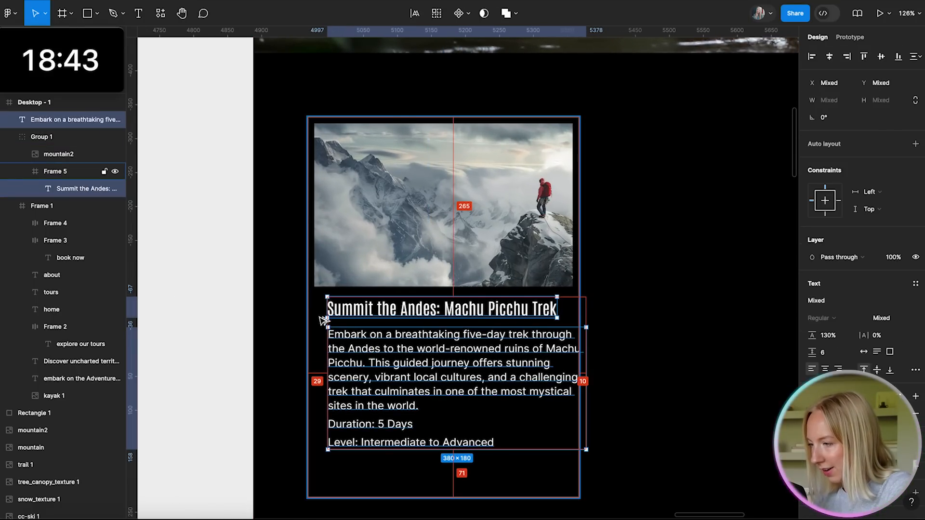
- Narrow the description's text box to 342 and the title's to 339, keeping the title on one line
drag(578, 383, 560, 383)
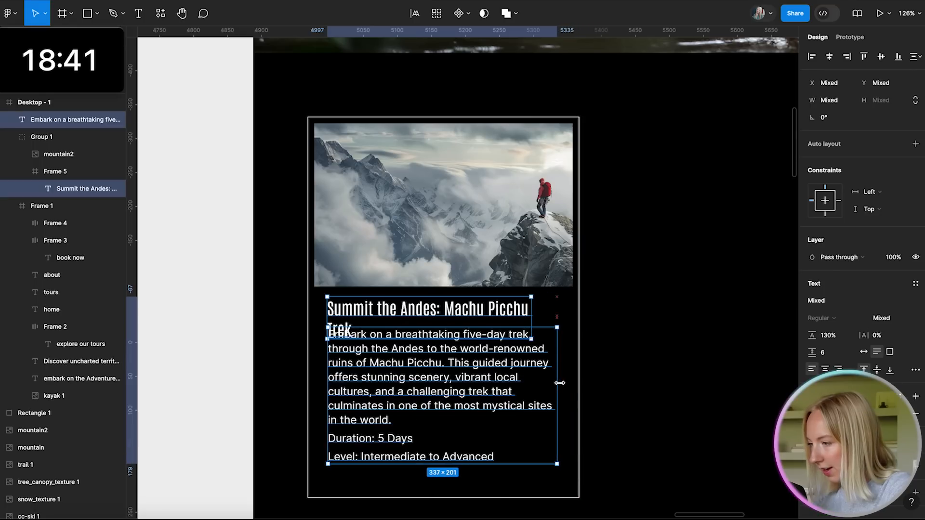
click(622, 386)
super+click(525, 315)
drag(533, 316, 550, 316)
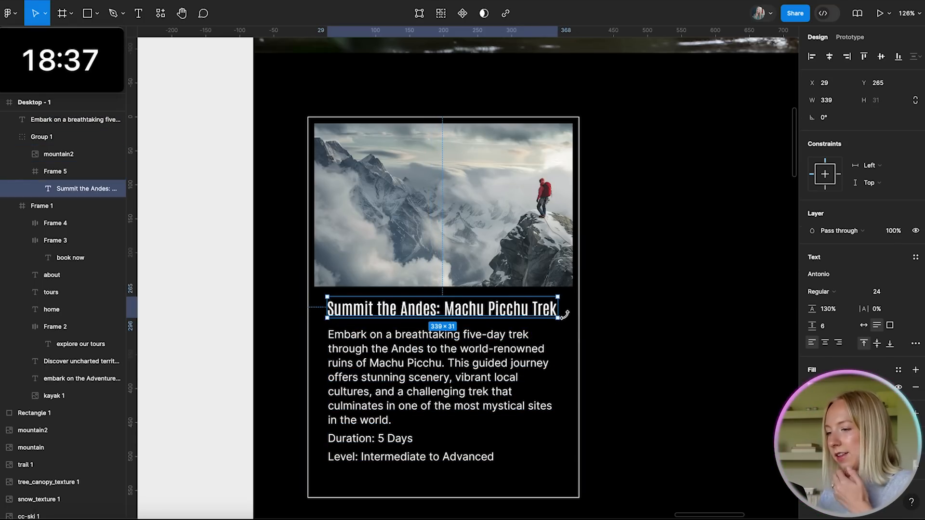
click(696, 324)
- Cut the "Duration: 5 Days" and "Level: Intermediate to Advanced" lines out of the trip description
scroll(696, 324, down, 2)
double_click(378, 388)
click(507, 405)
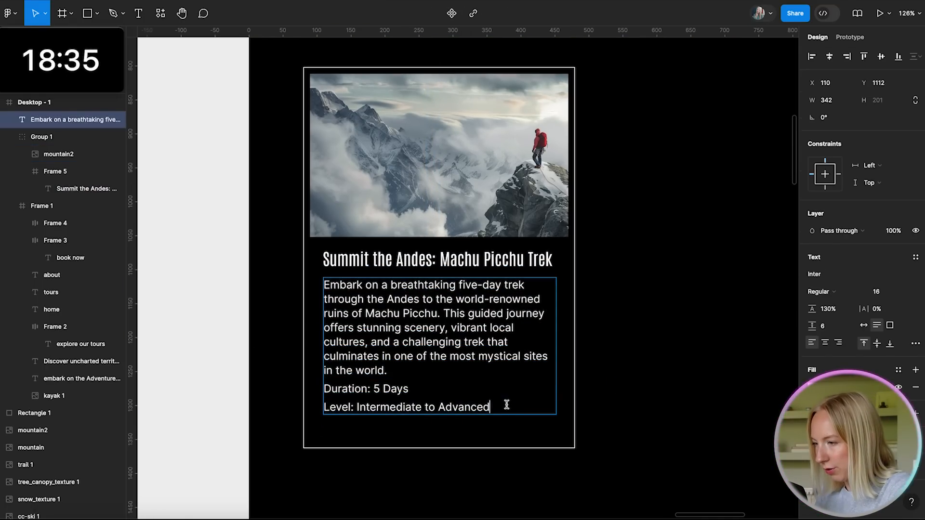
drag(291, 399, 295, 394)
key(BackSpace)
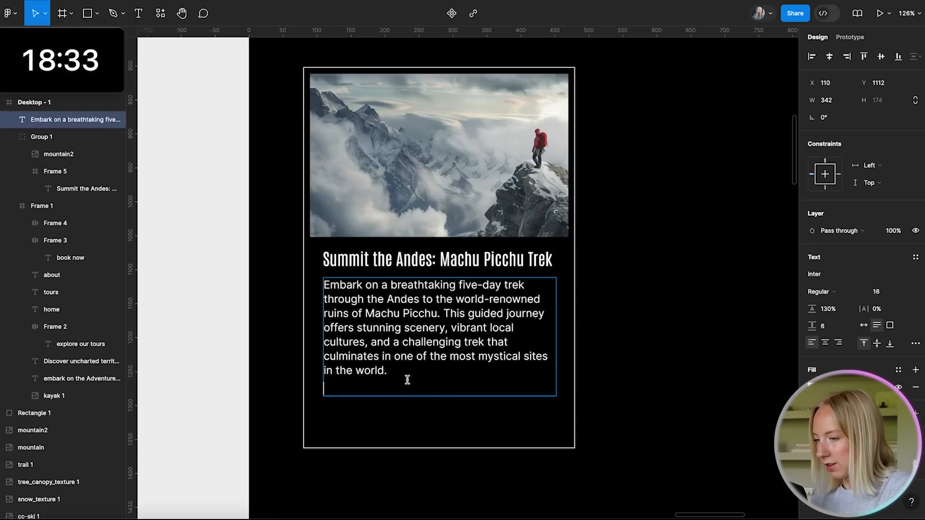
key(Escape)
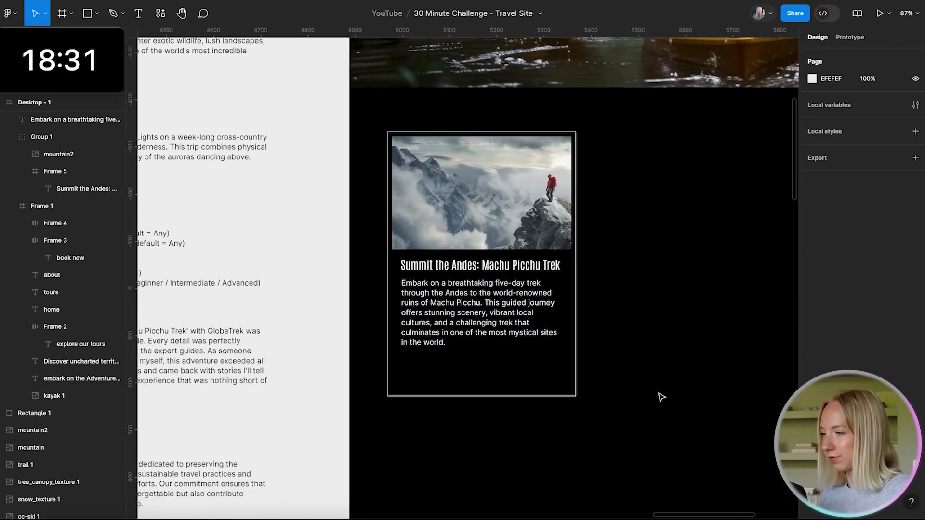
- Lower the description to Y 1118 and place the duration and level lines below it as a separate text layer in the card
scroll(633, 334, up, 1)
click(436, 288)
drag(436, 290, 429, 295)
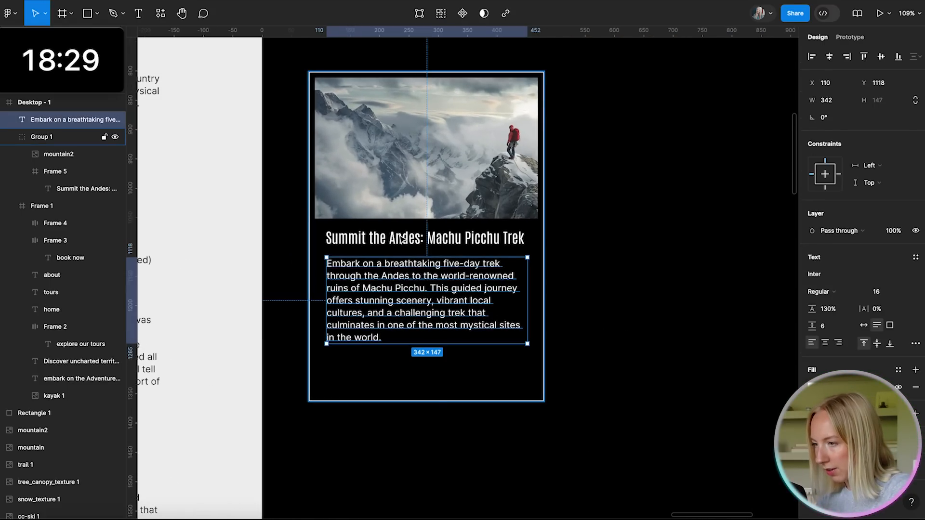
drag(401, 236, 400, 240)
click(433, 269)
click(592, 283)
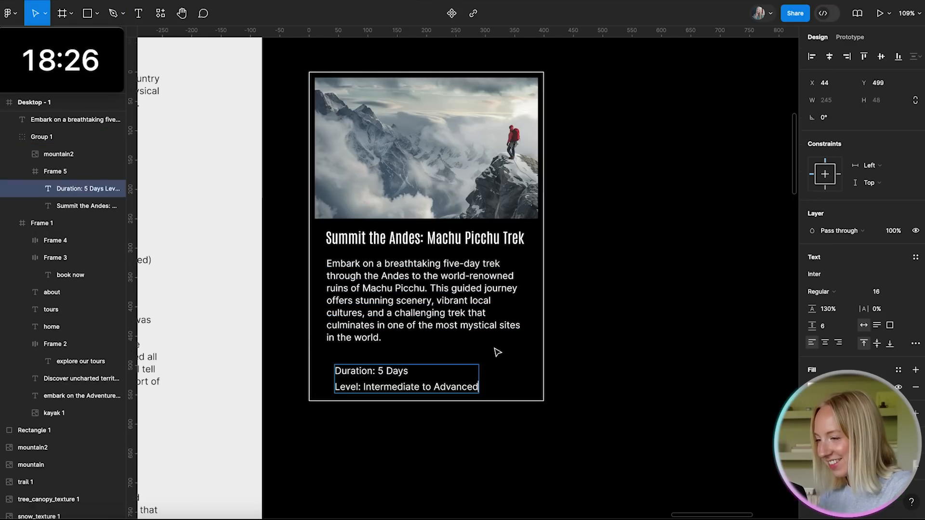
- Make the "Duration: 5 Days" line bold
click(506, 338)
click(396, 390)
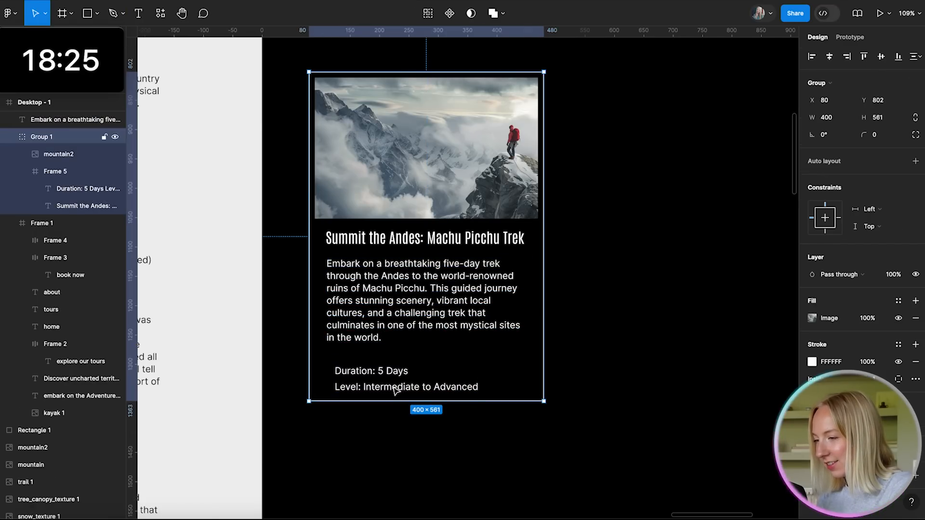
double_click(376, 372)
double_click(389, 372)
double_click(399, 370)
drag(408, 371, 314, 368)
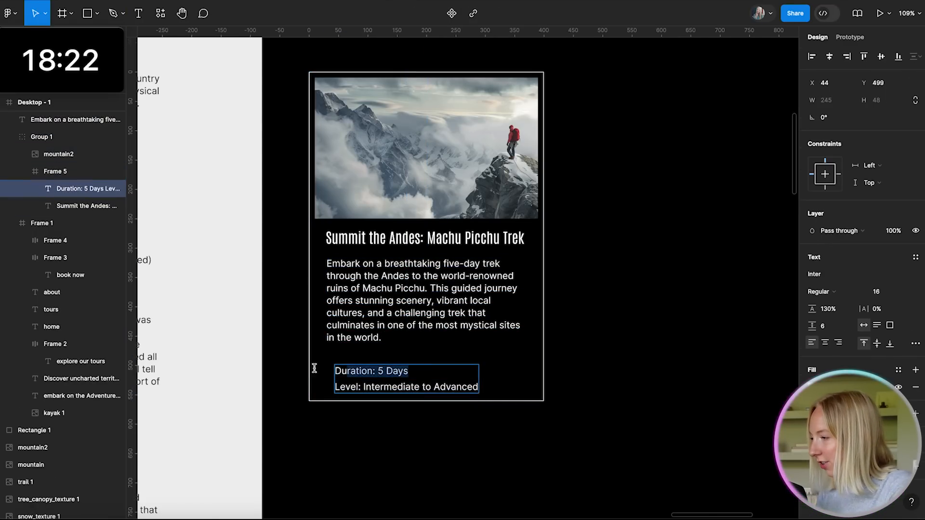
click(821, 292)
click(844, 331)
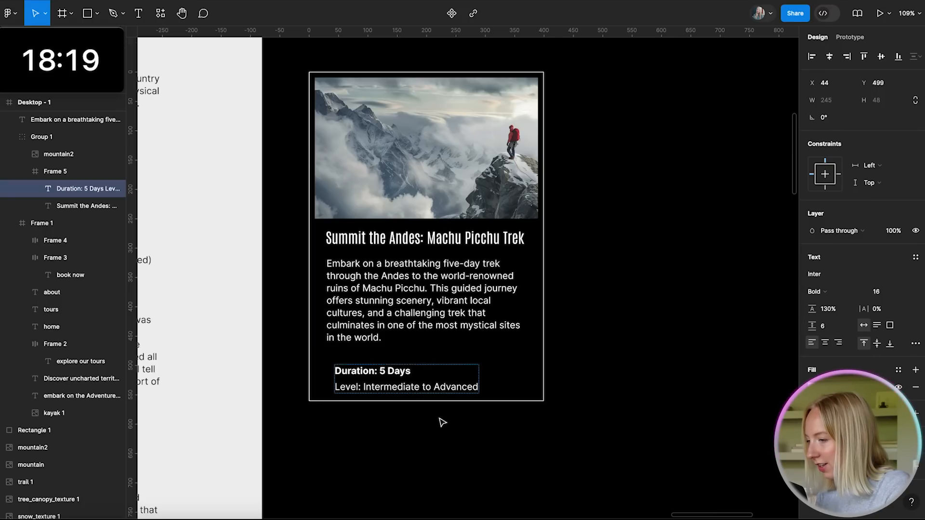
- Set the font size of the duration and level text to 14
key(Escape)
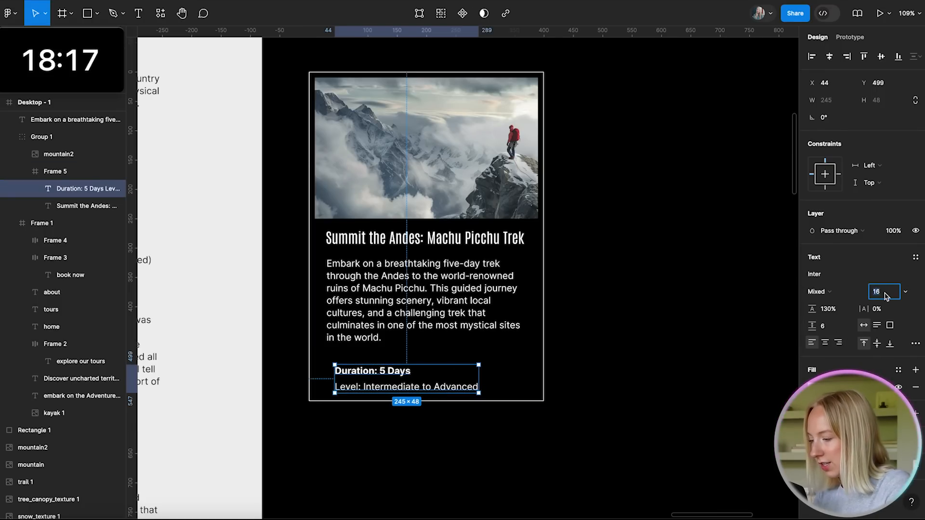
text(14)
key(Return)
click(636, 363)
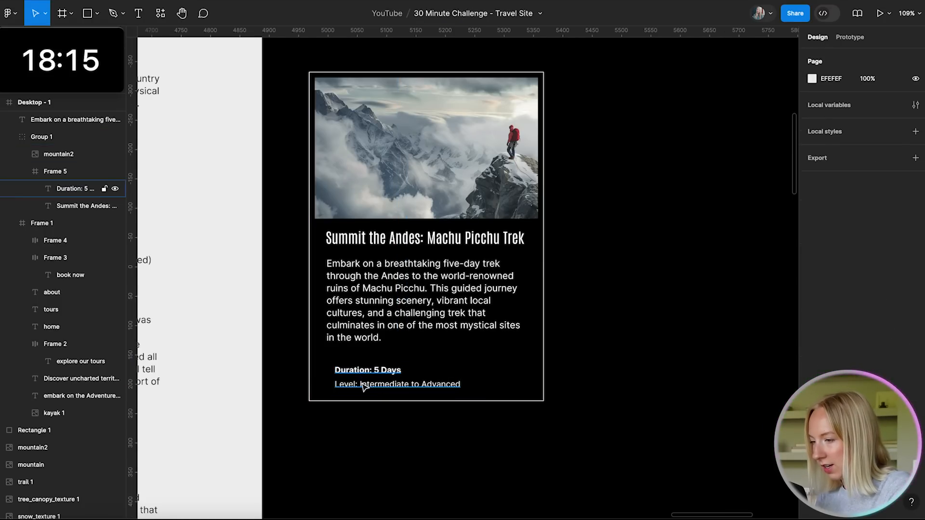
- Make the level line italic and move the duration and level text to X 29, Y 478, aligned with the card title
double_click(377, 384)
click(419, 384)
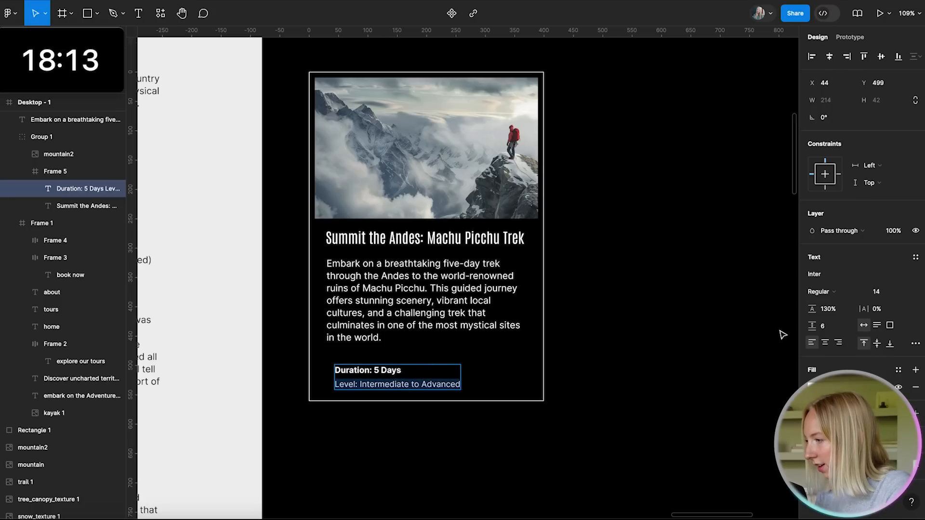
click(833, 289)
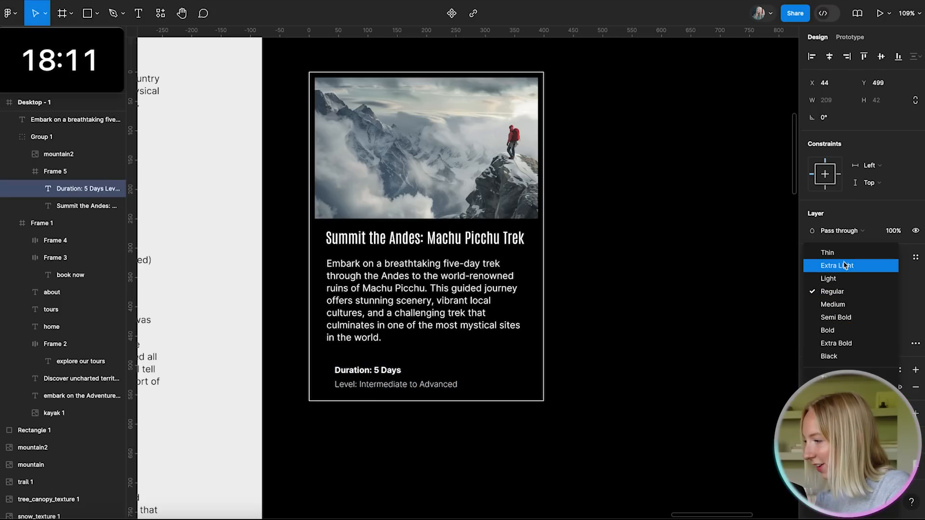
click(833, 402)
click(662, 354)
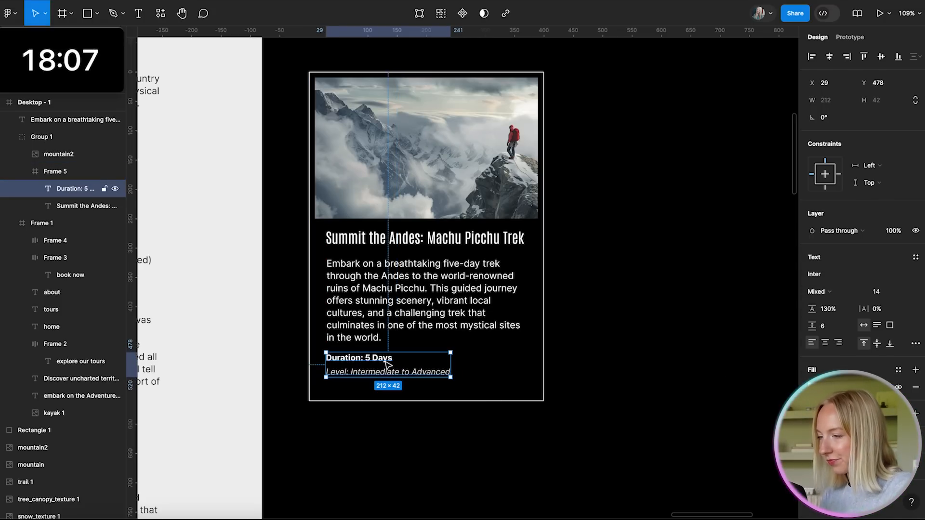
click(624, 345)
scroll(627, 347, down, 5)
scroll(548, 305, up, 5)
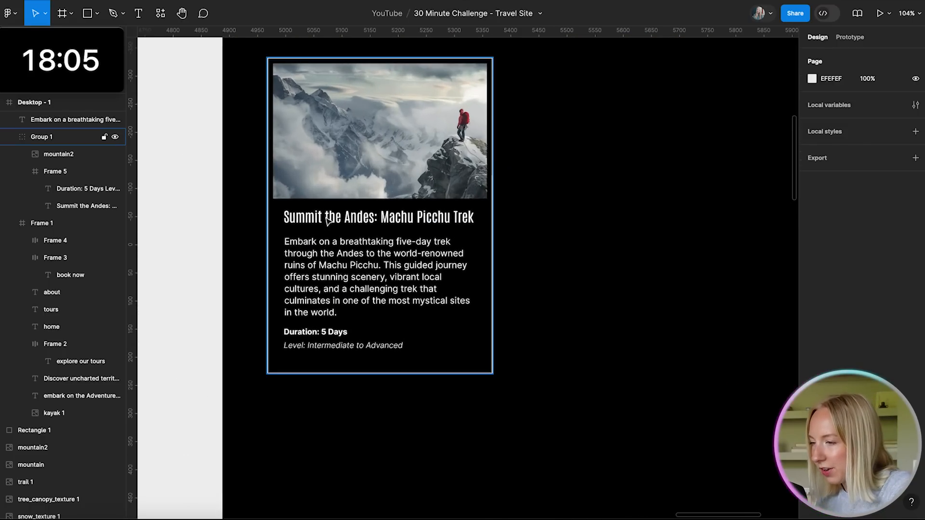
- Scale the mountain image to 339 × 214 and place it at X 110, Y 834 inside the card
double_click(329, 173)
drag(266, 170, 275, 169)
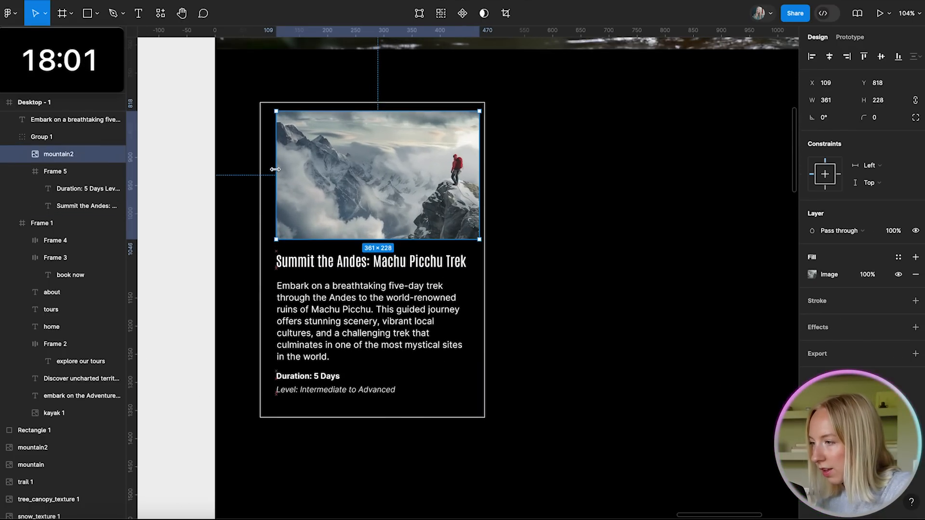
drag(482, 180, 426, 177)
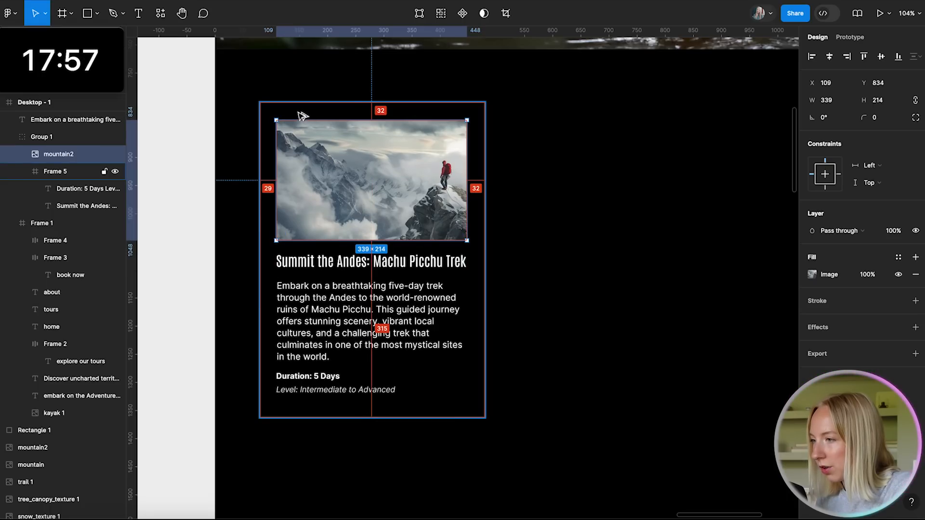
key(Right)
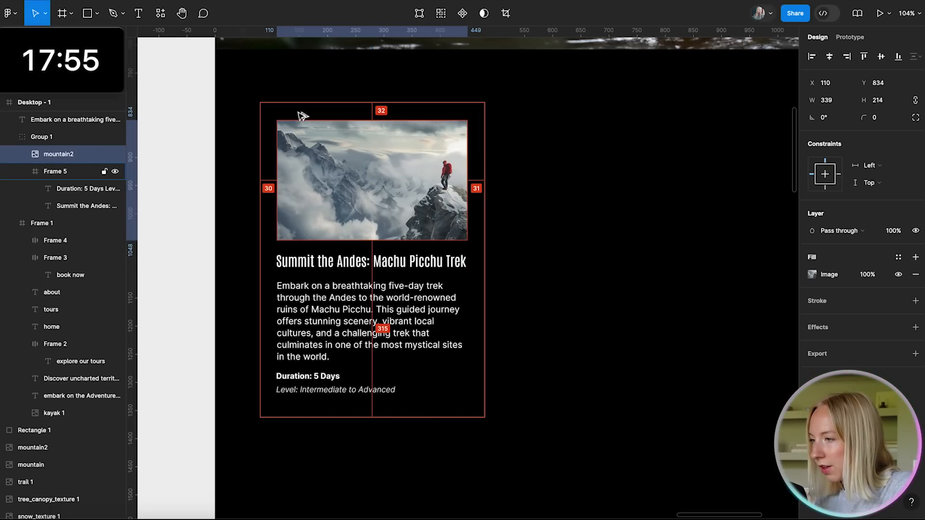
- Try the card title at X 30 to line it up with the mountain image, then return it to X 29
click(381, 266)
scroll(331, 262, up, 5)
double_click(292, 260)
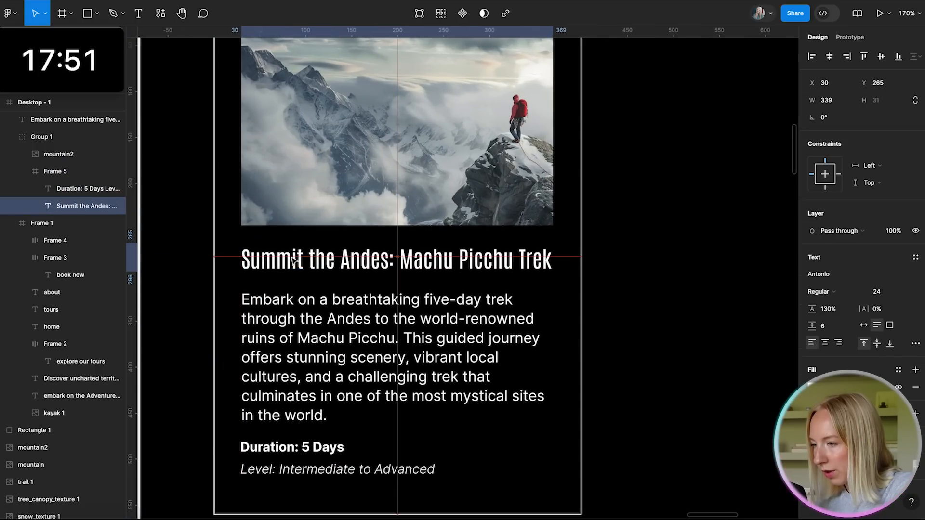
click(273, 351)
click(540, 260)
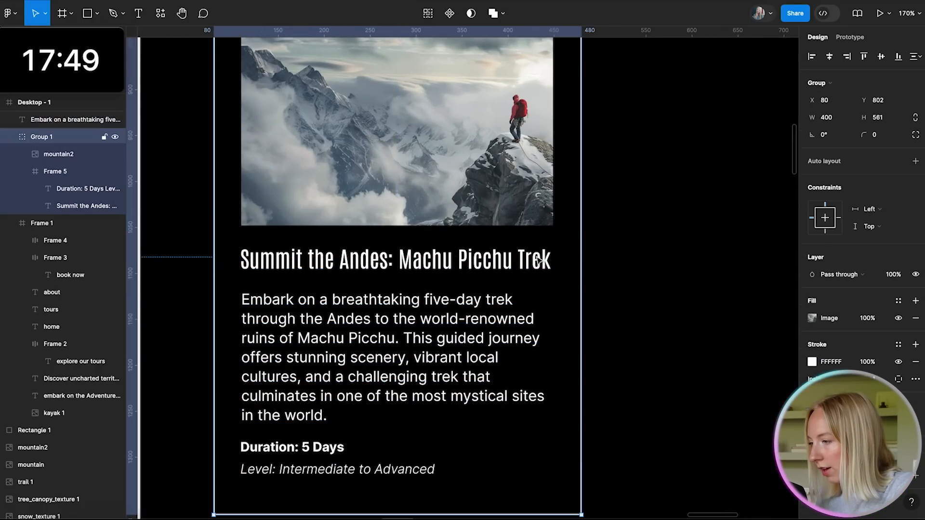
double_click(547, 264)
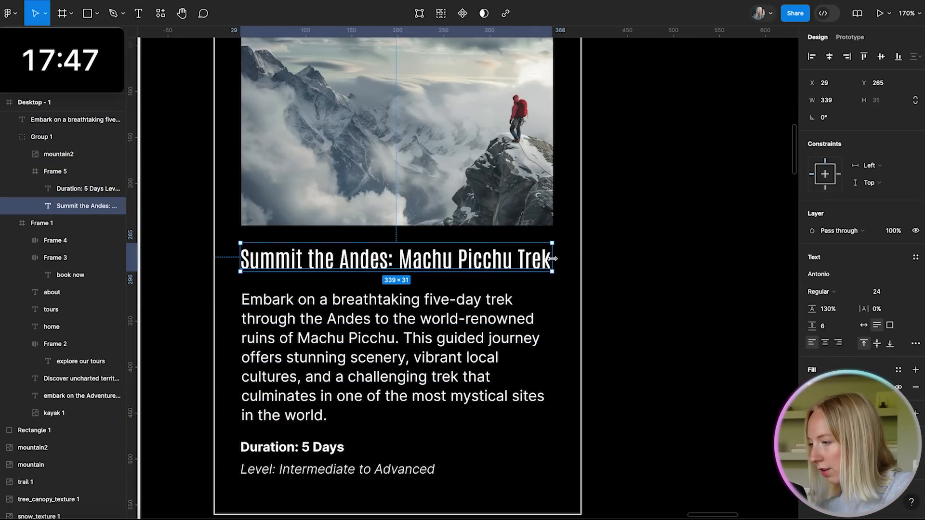
- Narrow the trip description's text box to 337
click(553, 331)
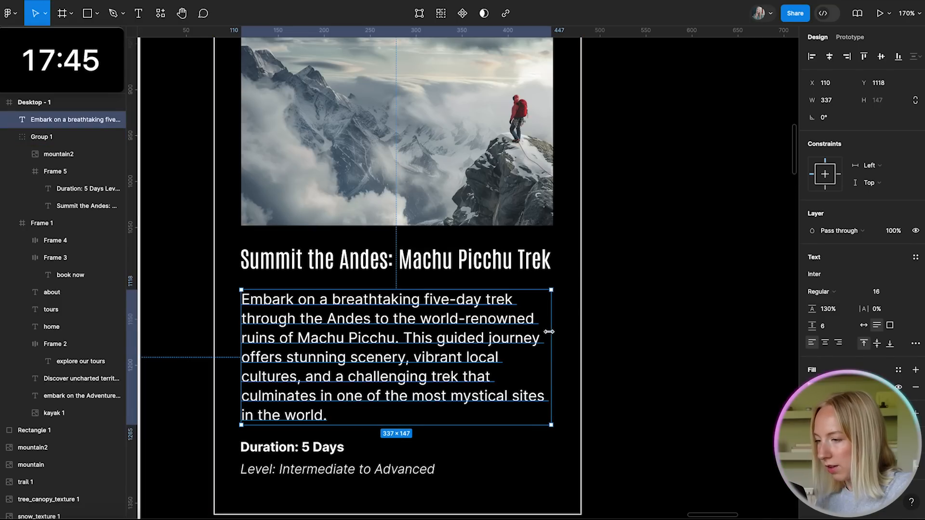
scroll(355, 372, down, 3)
click(323, 380)
click(305, 470)
- Compare the first trip card with the Featured Trips copy to check which content is still missing
scroll(305, 469, down, 5)
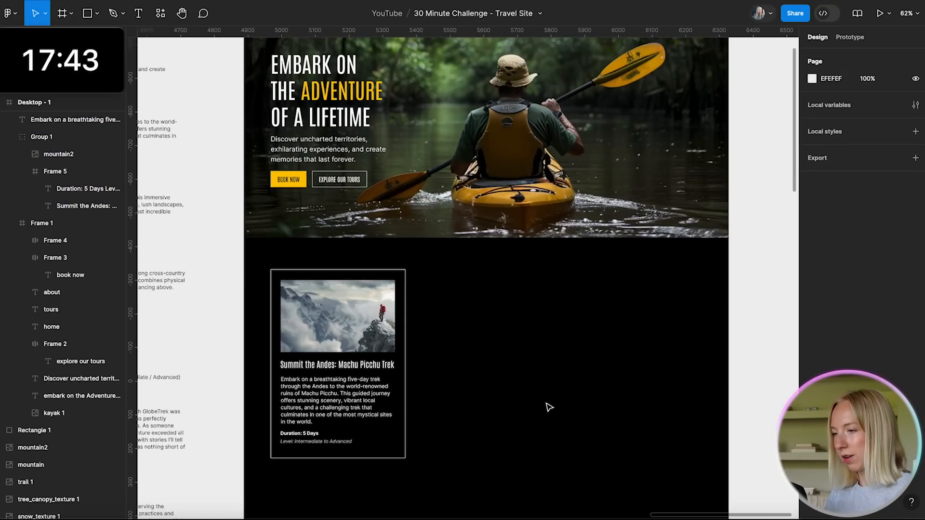
scroll(549, 408, down, 5)
scroll(426, 394, down, 3)
scroll(405, 384, up, 5)
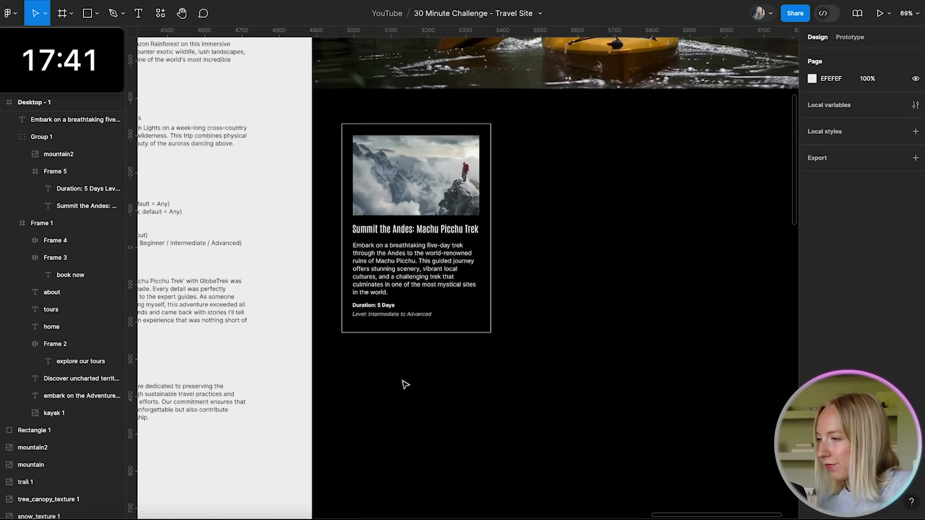
scroll(410, 210, up, 3)
scroll(409, 210, left, 4)
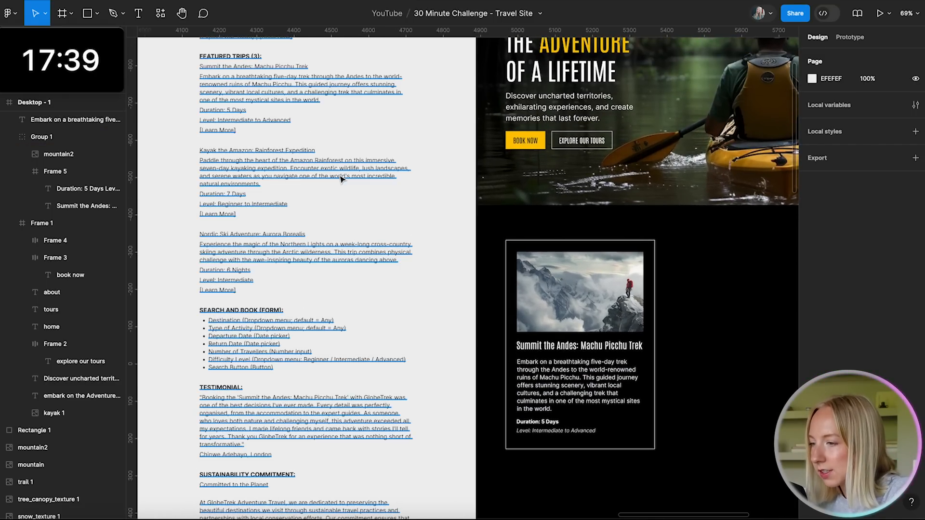
scroll(574, 299, down, 5)
scroll(530, 371, up, 4)
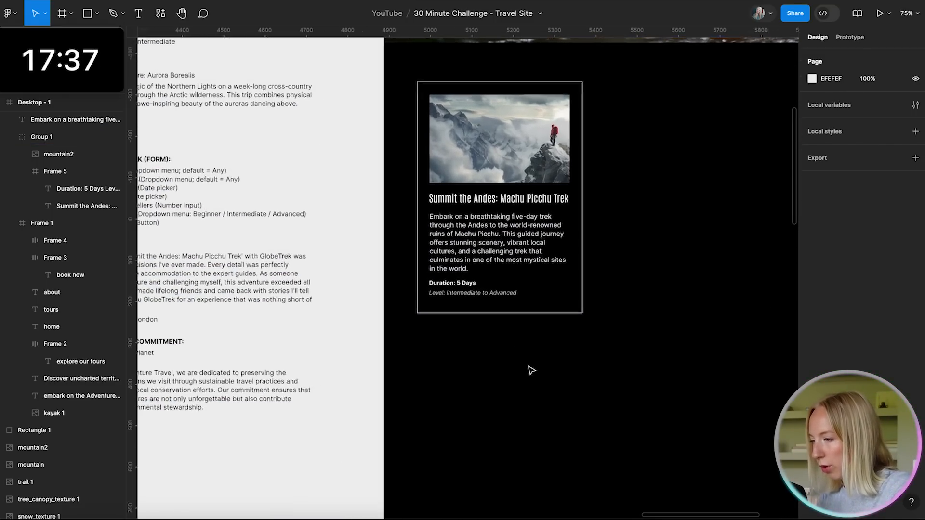
- Extend the trip card downward to a height of 611 to make room below the level line
click(521, 302)
click(521, 302)
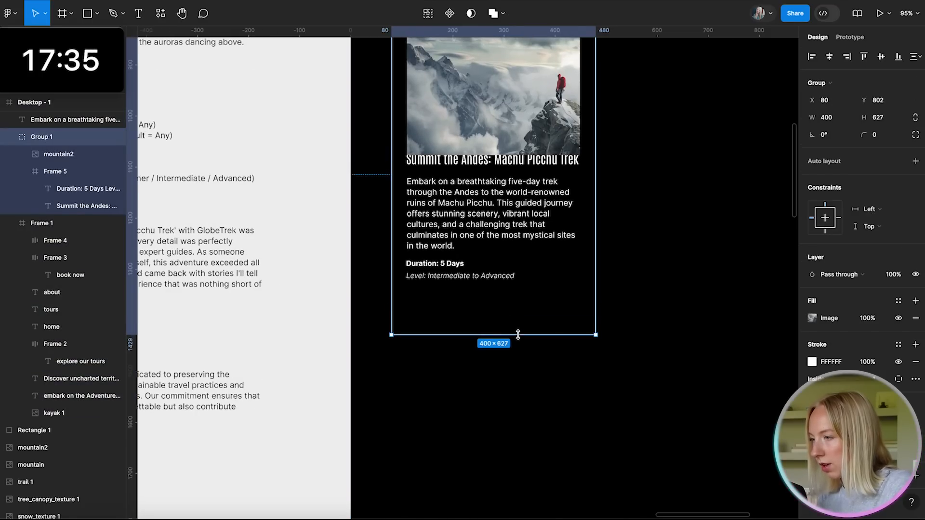
drag(512, 301, 512, 326)
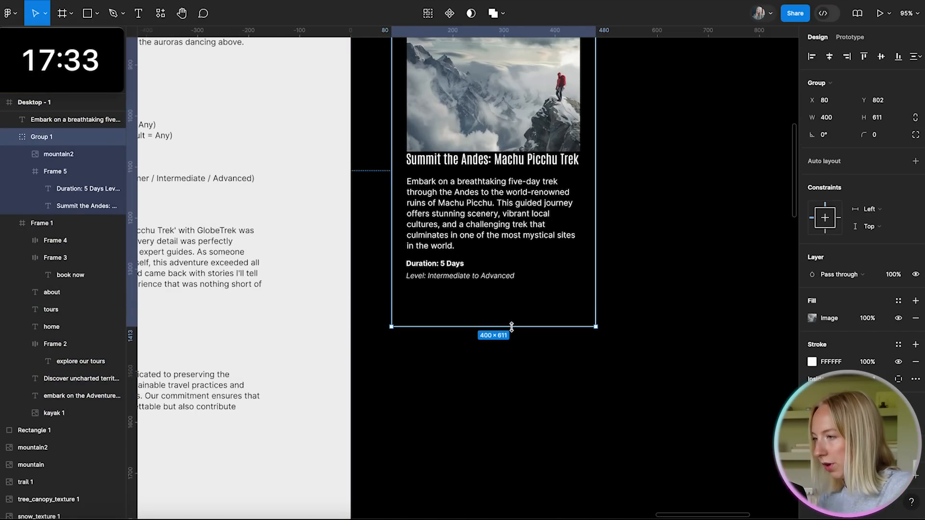
- Shorten the mountain image to a height of 206, leaving a gap above the card title
key(Escape)
super+click(512, 133)
drag(504, 149, 506, 137)
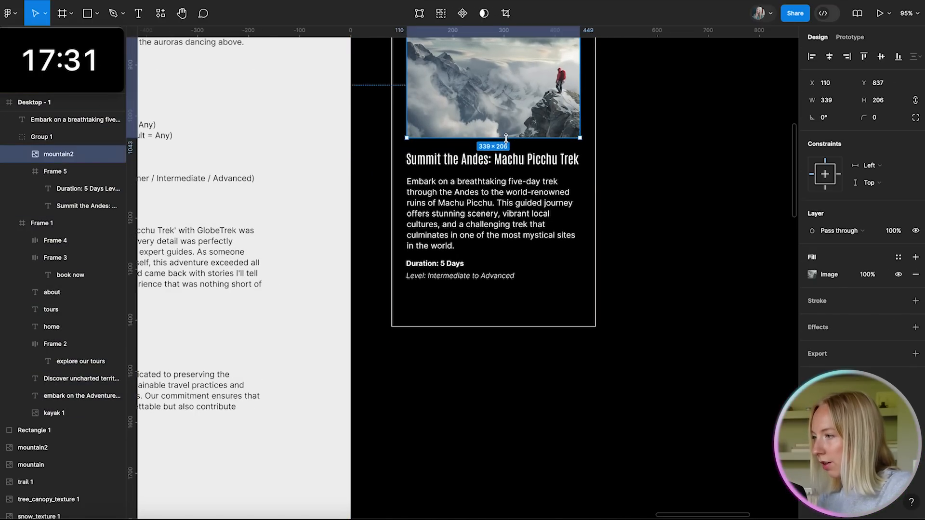
click(668, 197)
- Copy the hero's yellow "Book Now" button into the card below the level line, at X 29, Y 536
scroll(669, 198, down, 4)
scroll(670, 198, up, 2)
scroll(670, 198, right, 2)
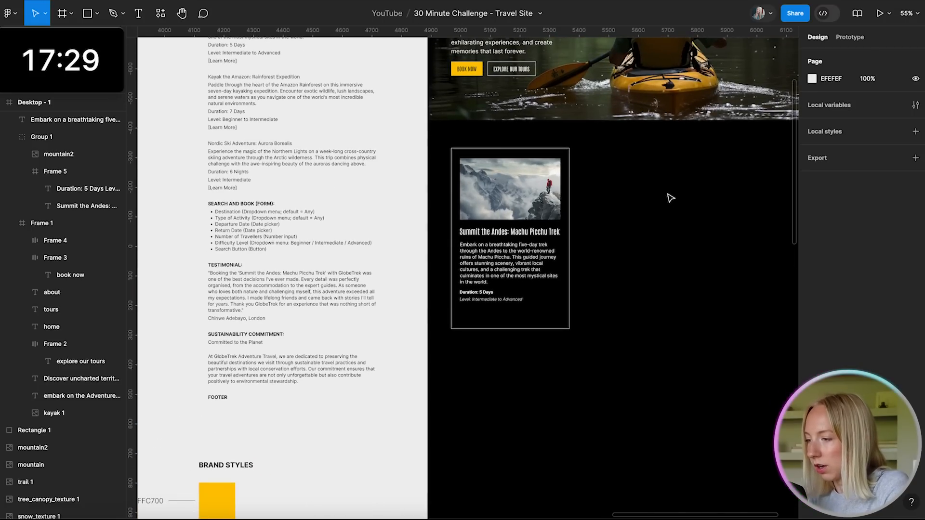
scroll(593, 260, up, 2)
scroll(593, 260, right, 1)
drag(448, 116, 455, 362)
scroll(453, 362, up, 5)
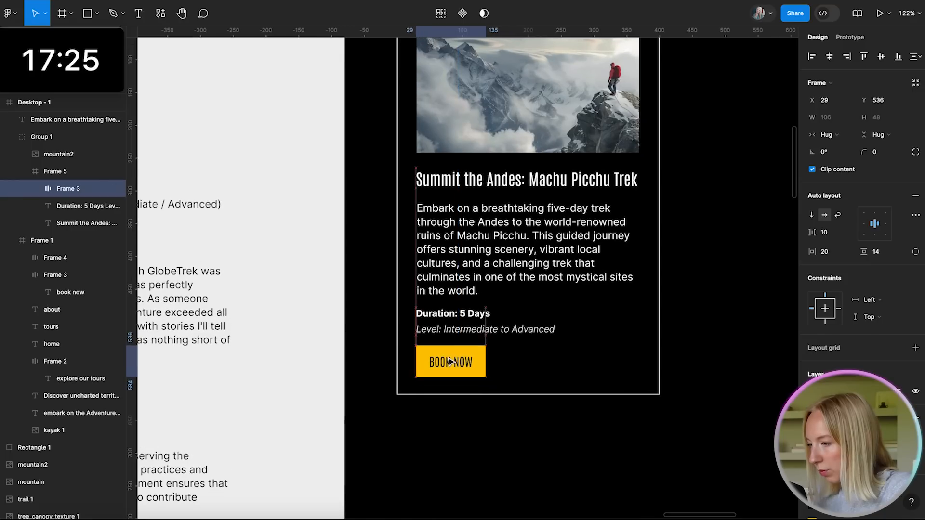
- Widen the yellow button to span the card's content width and set its label to "learn more"
drag(537, 362, 641, 363)
double_click(530, 363)
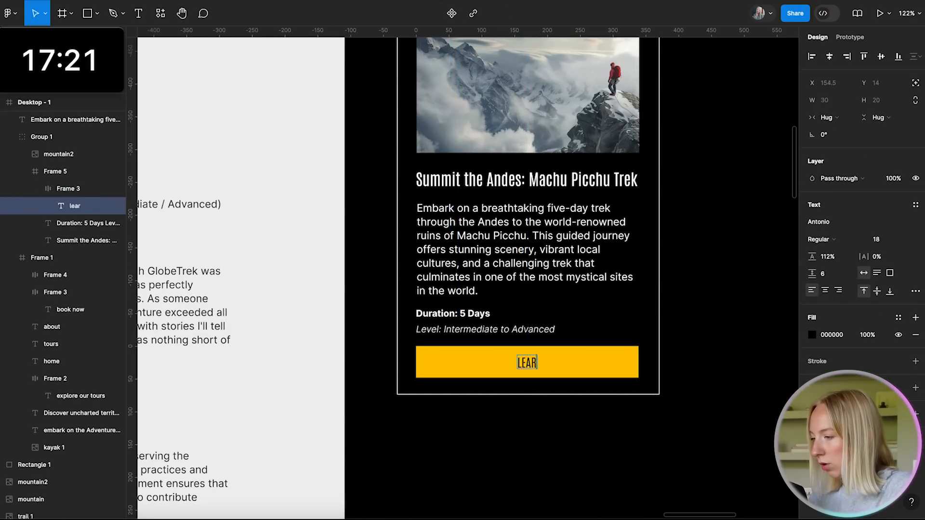
text(learn more)
click(534, 419)
click(536, 420)
- Group the parts of the trip card and duplicate the group twice to form a row of three cards
scroll(557, 418, down, 5)
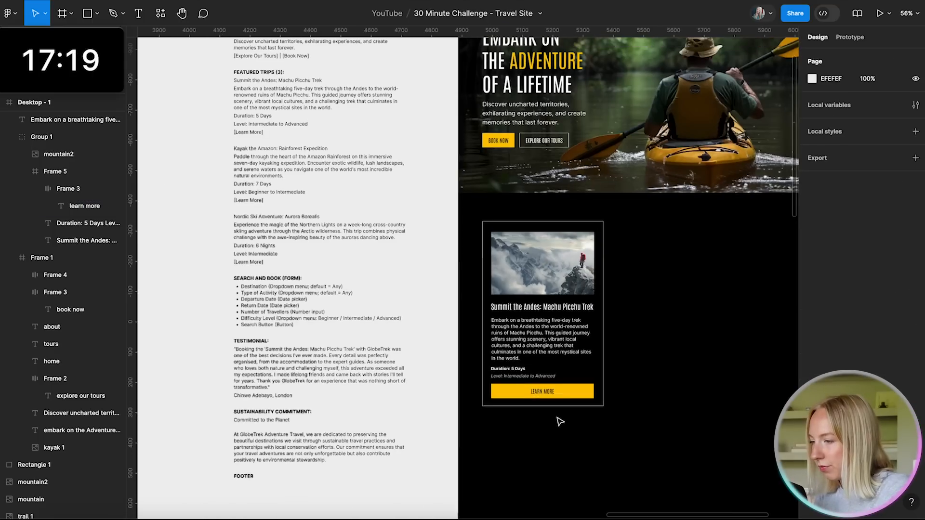
scroll(578, 410, right, 2)
scroll(606, 405, down, 2)
scroll(606, 404, right, 2)
alt+drag(456, 234, 602, 235)
key(ctrl+z)
drag(515, 425, 367, 184)
key(ctrl+g)
alt+drag(453, 253, 722, 238)
click(834, 55)
click(556, 388)
- Copy the title "Kayak the Amazon: Rainforest Expedition" from the Featured Trips copy
scroll(556, 389, down, 3)
scroll(556, 389, left, 8)
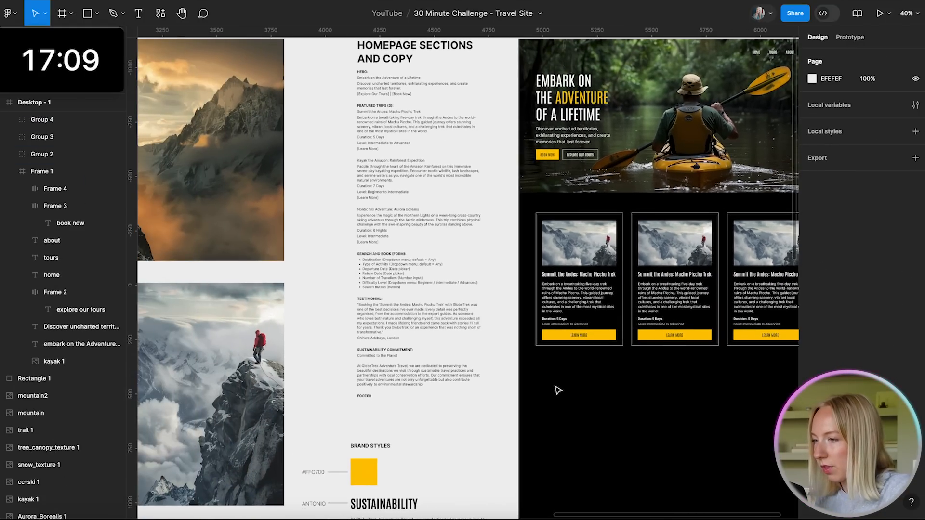
scroll(556, 388, down, 2)
scroll(576, 238, right, 5)
scroll(577, 240, up, 5)
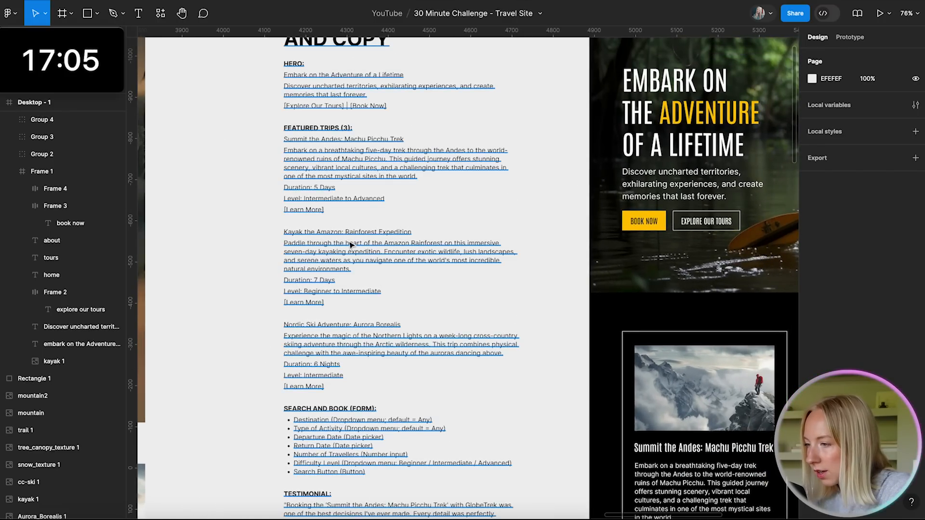
click(359, 236)
triple_click(359, 234)
key(ctrl+c)
- Replace the second card's title with "Kayak the Amazon: Rainforest Expedition", removing the stray leading S
scroll(439, 230, right, 8)
scroll(439, 230, down, 3)
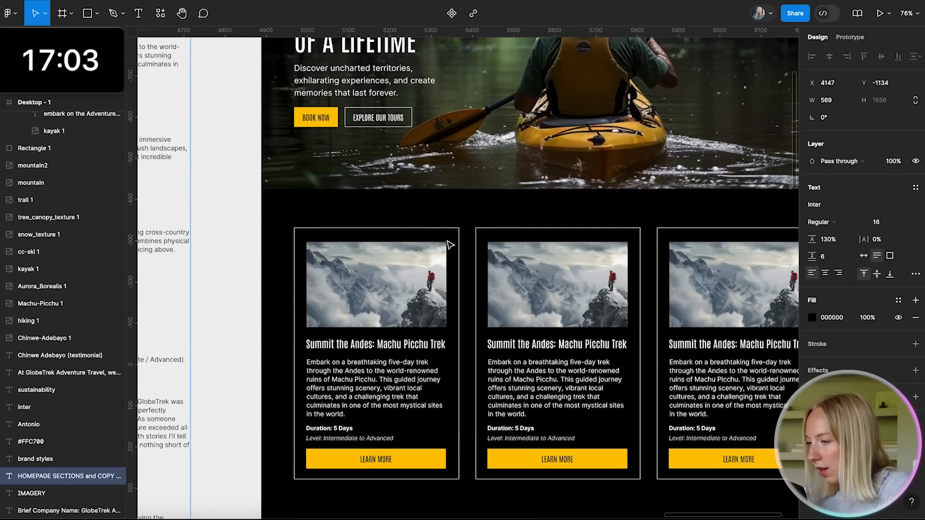
double_click(444, 288)
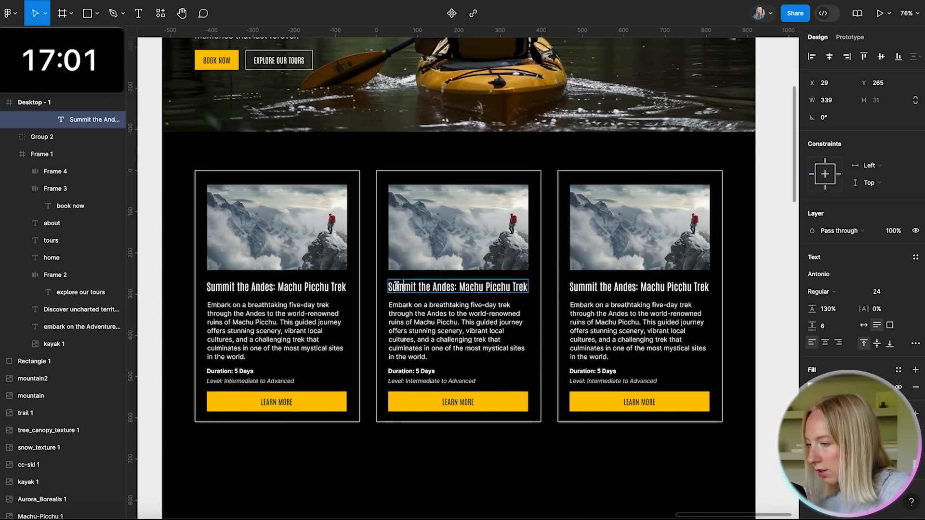
key(ctrl+v)
key(Escape)
key(Escape)
scroll(510, 455, up, 5)
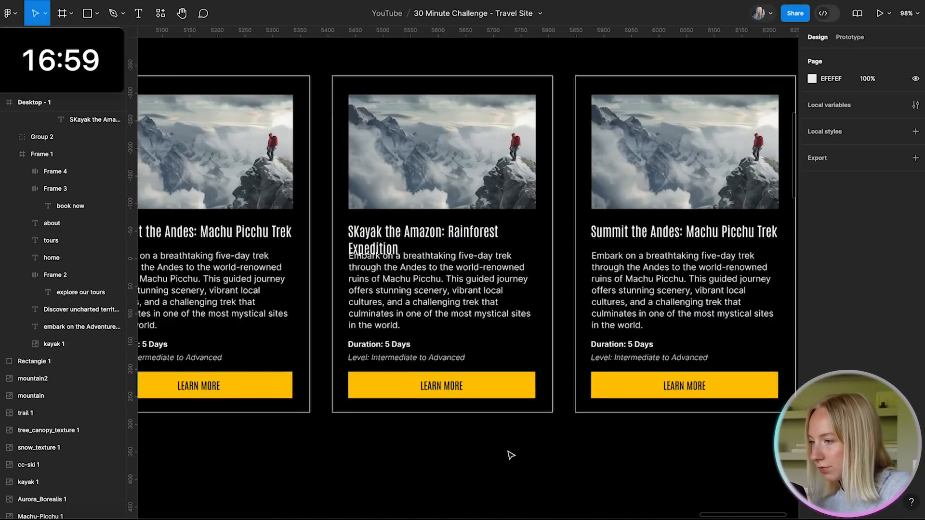
scroll(447, 246, down, 5)
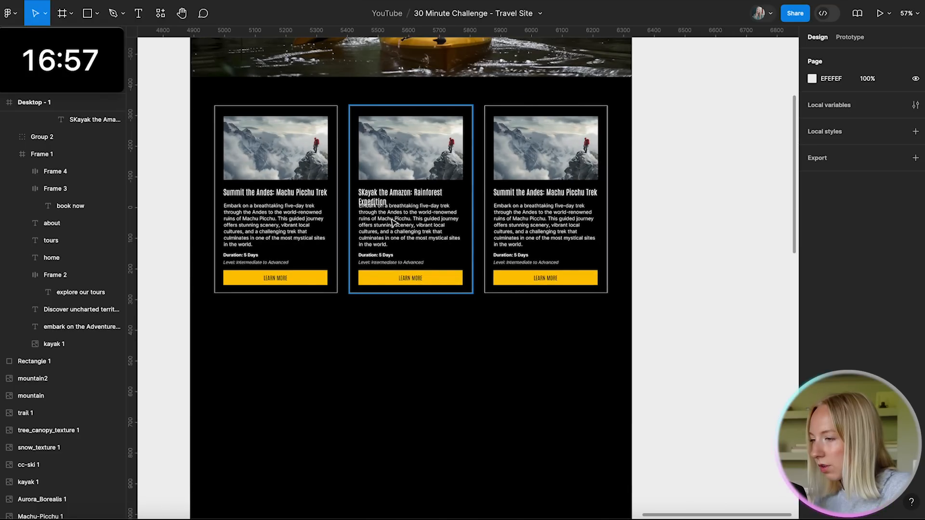
click(363, 186)
double_click(363, 195)
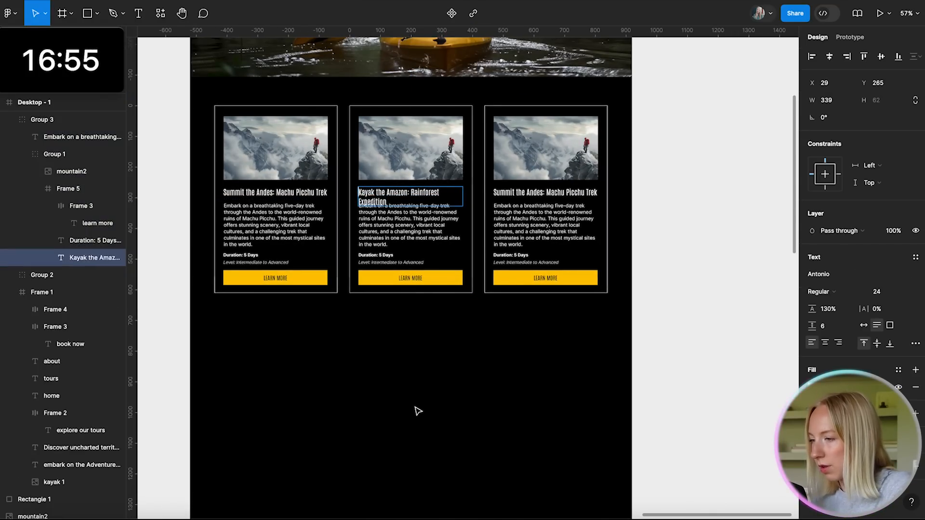
- Copy the Kayak the Amazon description paragraph from the Featured Trips copy
scroll(417, 411, down, 5)
scroll(418, 411, left, 5)
scroll(523, 214, up, 5)
double_click(492, 234)
click(517, 237)
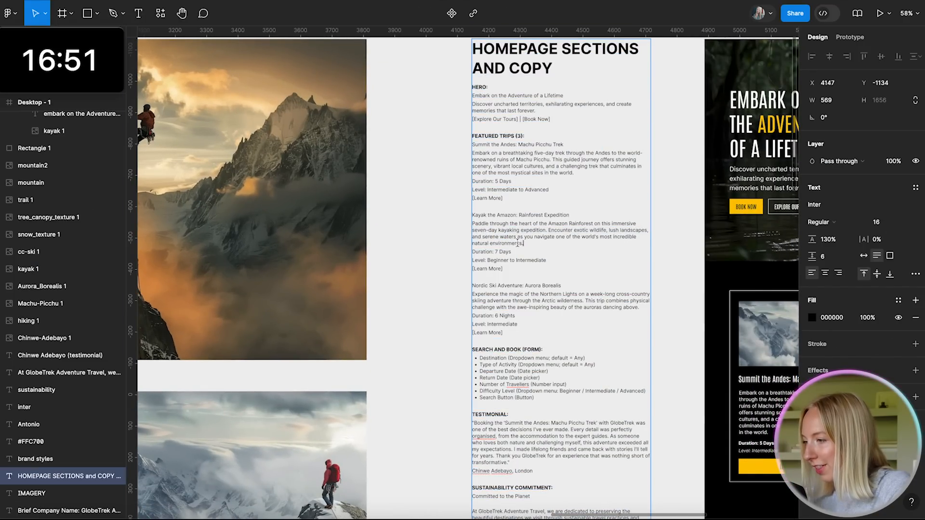
- Replace the second card's description with the copied paragraph beginning "Paddle through the heart of the Amazon Rainforest", keeping its white text style
scroll(385, 251, down, 5)
scroll(386, 252, right, 3)
scroll(455, 272, up, 6)
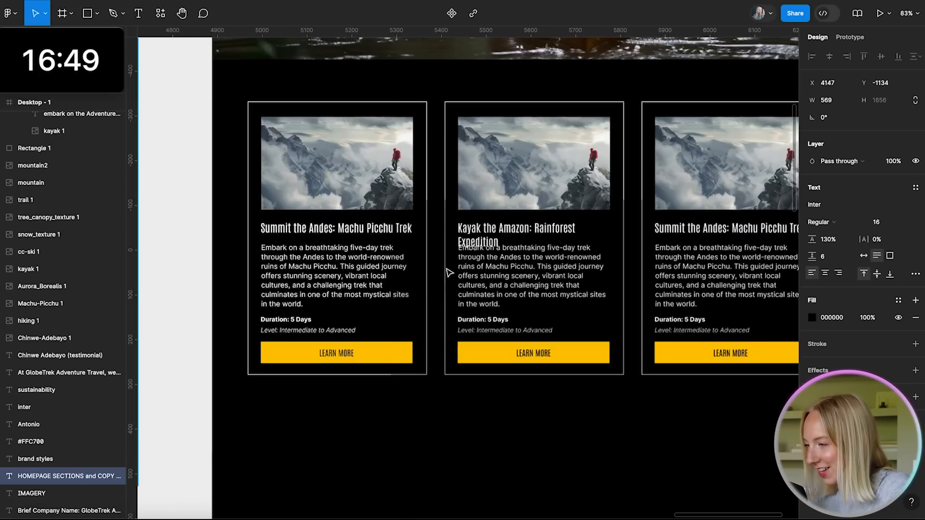
double_click(511, 264)
key(ctrl+v)
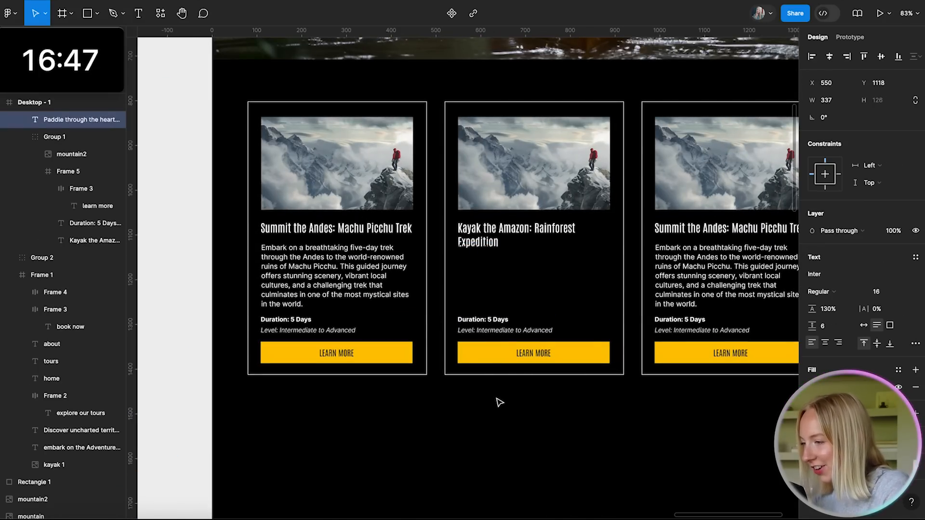
key(ctrl+z)
drag(509, 304, 465, 248)
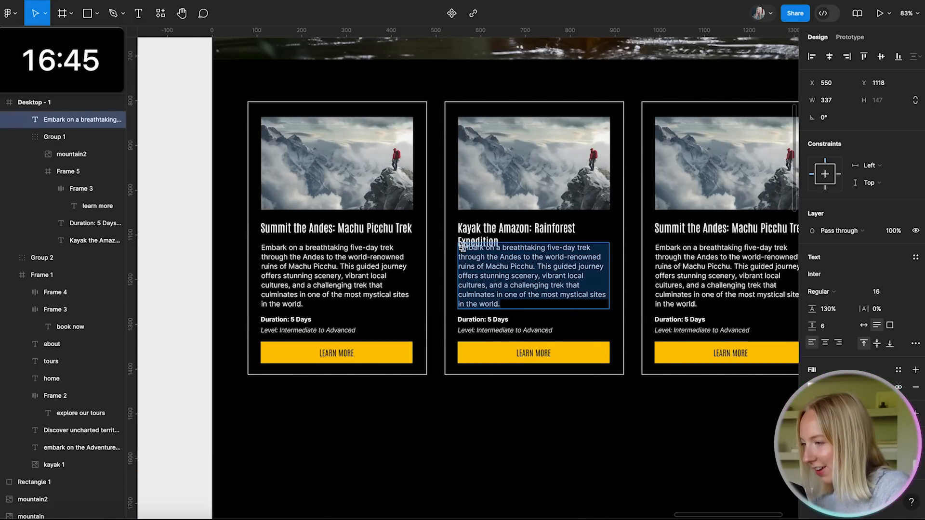
text(Paddle through the heart of the Amazon Rainforest on this immersive seven-day kayaking expedition. Encounter exotic wildlife, lush landscapes, and serene waters as you navigate one of the world's most incredible natural environments.)
- Move the second card's description down to Y 1139 so it clears the two-line title
scroll(463, 248, up, 5)
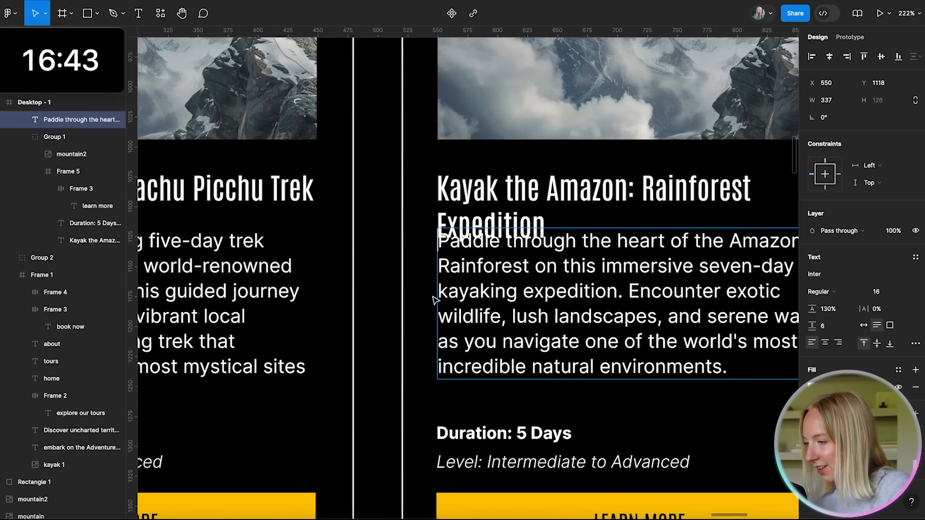
key(Escape)
drag(521, 296, 522, 318)
scroll(520, 319, down, 5)
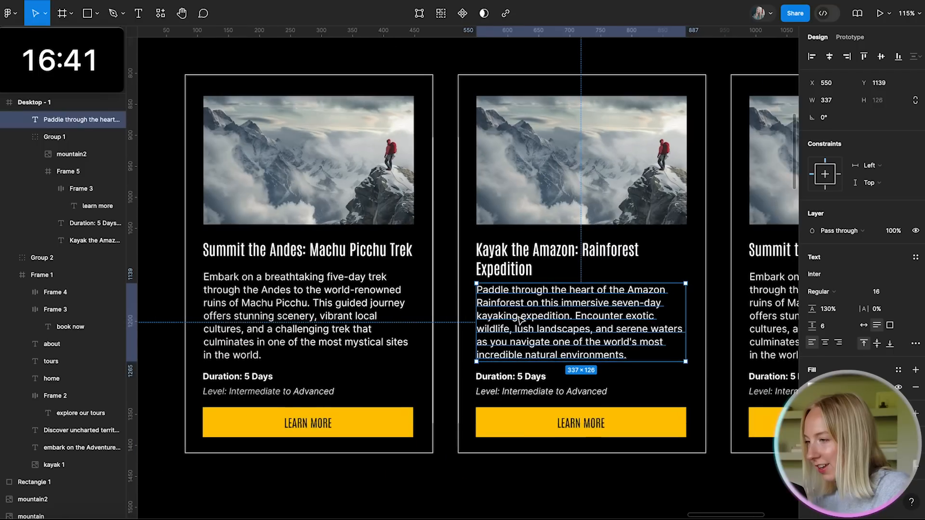
- Set the second card's duration to 7 Days and its level to Beginner to Intermediate, following the Featured Trips copy
scroll(520, 319, down, 5)
click(475, 418)
scroll(475, 418, left, 6)
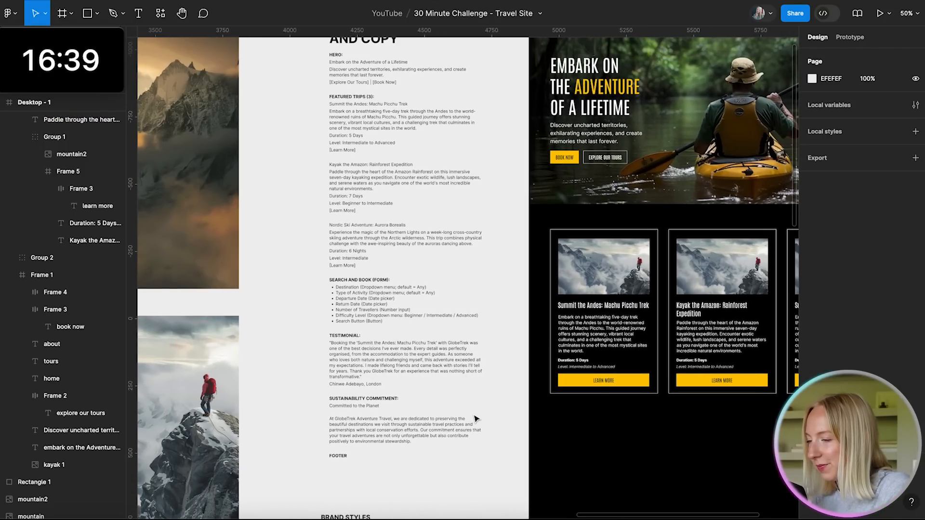
scroll(329, 149, up, 4)
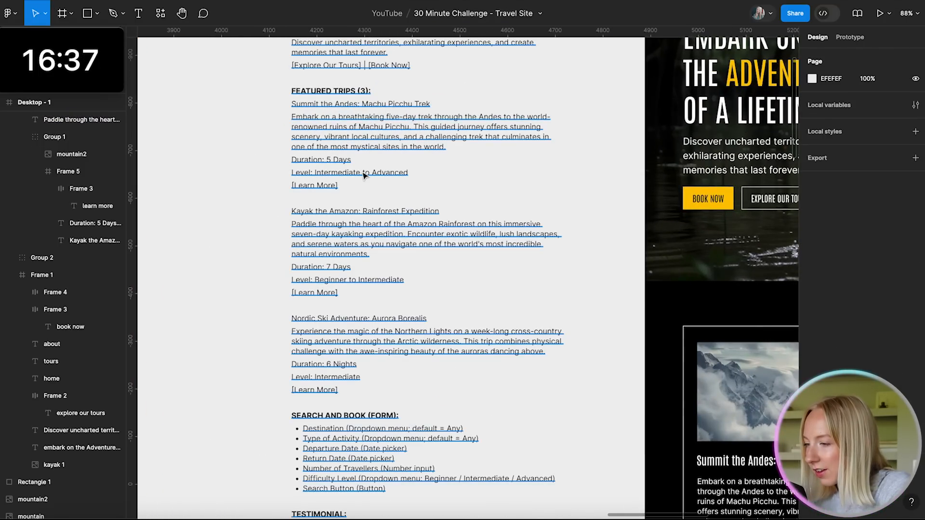
scroll(339, 279, right, 8)
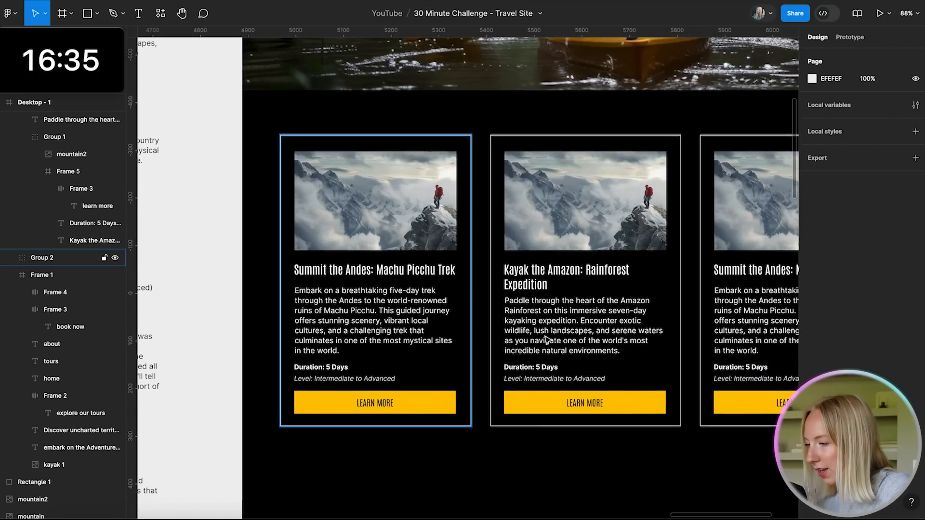
scroll(558, 373, up, 4)
super+click(413, 349)
double_click(415, 341)
click(416, 340)
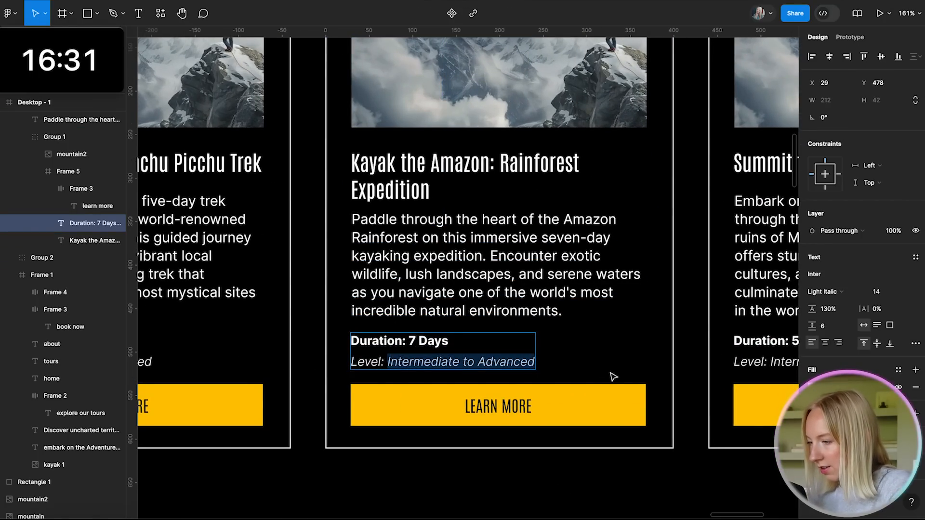
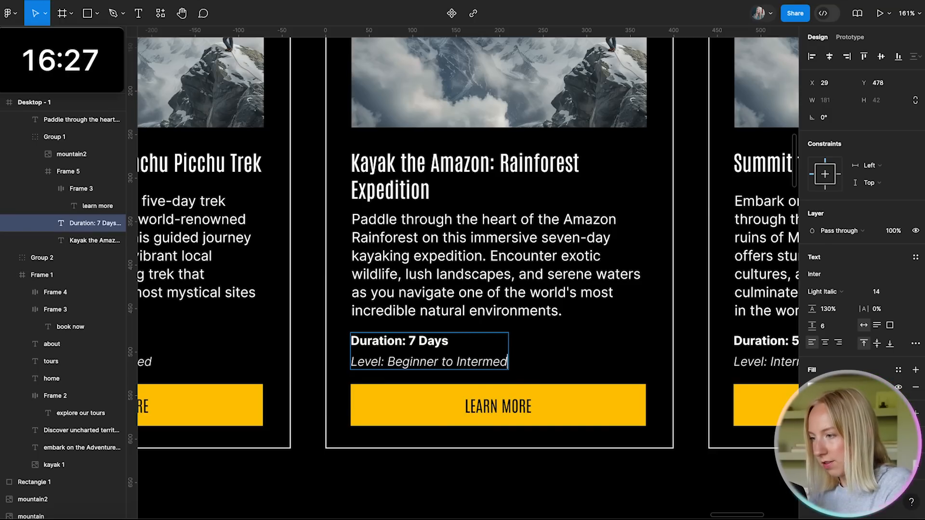
scroll(677, 389, down, 5)
click(608, 457)
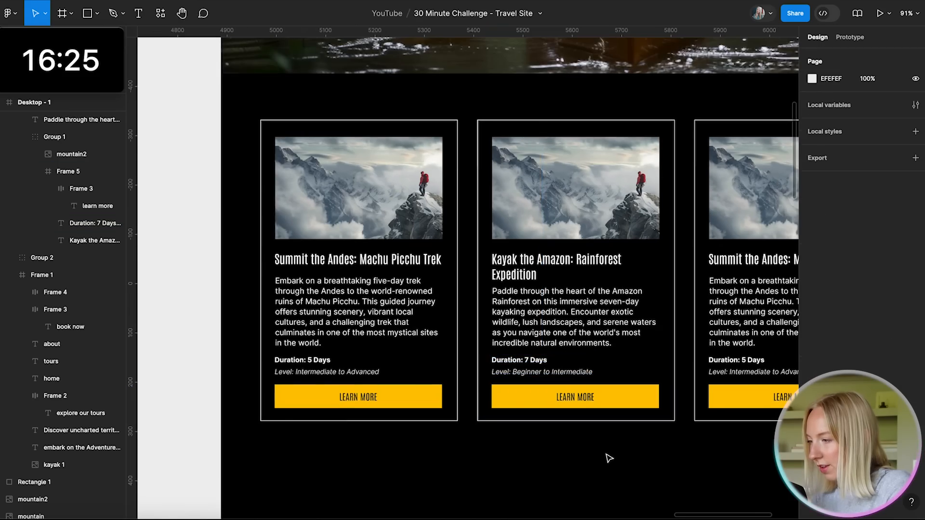
- Pick the green tree canopy texture from the supplied imagery and copy it for the second card
scroll(607, 457, down, 5)
scroll(608, 458, left, 6)
scroll(608, 458, down, 3)
scroll(608, 458, left, 5)
scroll(607, 458, down, 5)
scroll(607, 457, up, 3)
scroll(608, 457, right, 2)
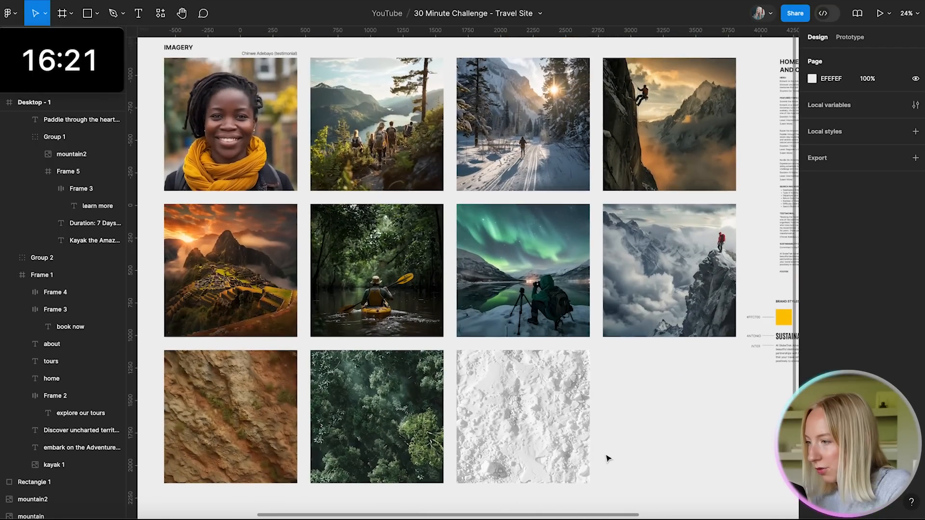
scroll(608, 458, up, 1)
scroll(607, 458, right, 2)
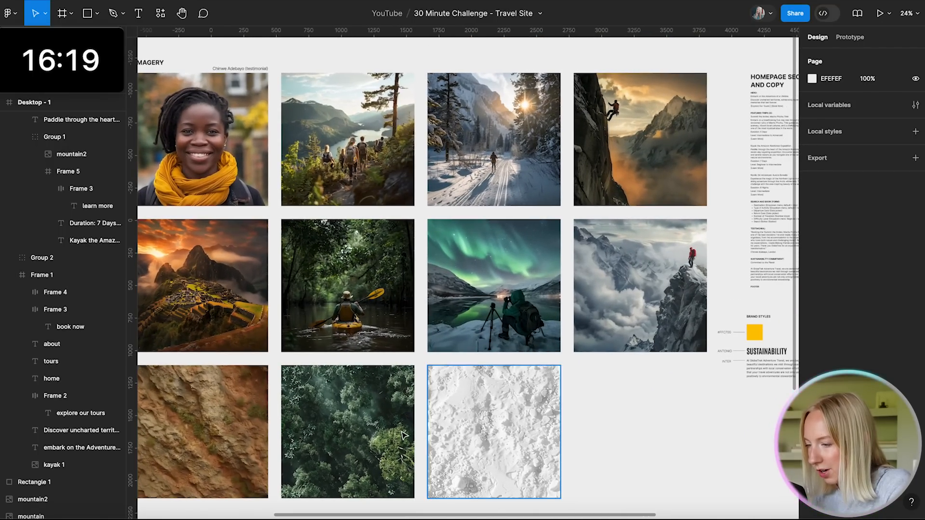
click(371, 418)
scroll(407, 421, right, 6)
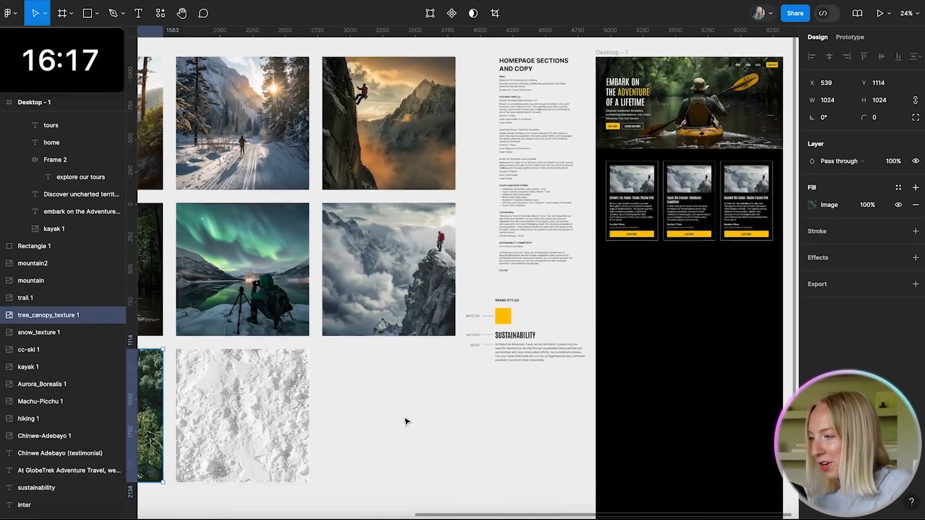
- Paste the tree canopy texture into the second card at X 550, Y 837 and size it to cover the mountain image
scroll(489, 153, up, 5)
click(489, 154)
key(ctrl+v)
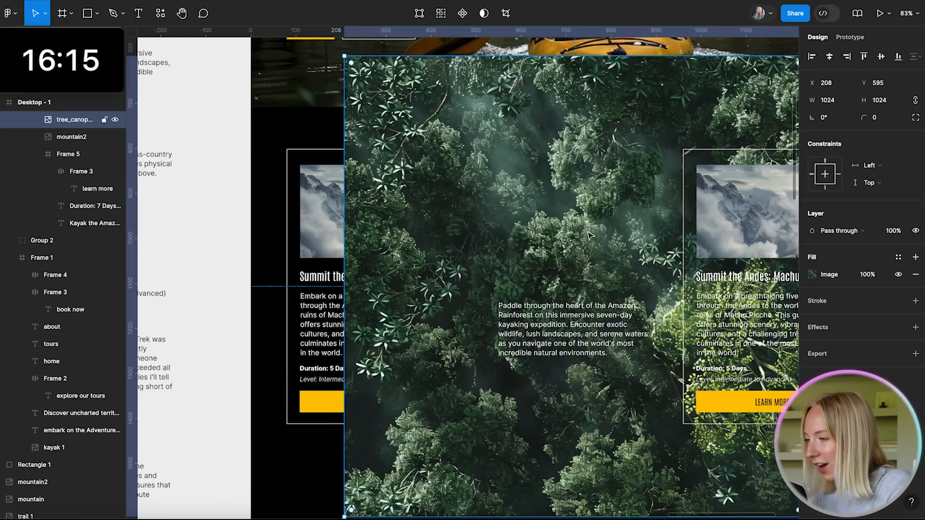
scroll(587, 235, right, 3)
drag(436, 71, 514, 196)
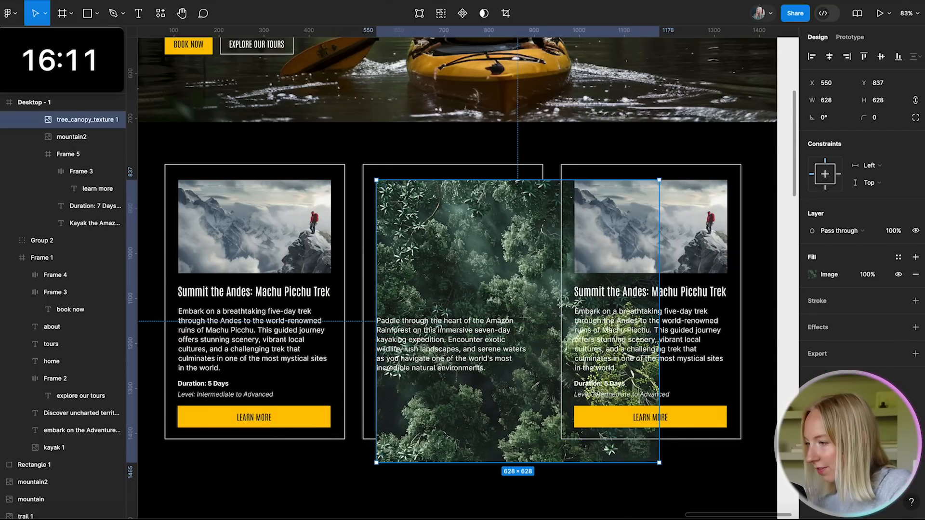
drag(659, 463, 534, 284)
click(543, 313)
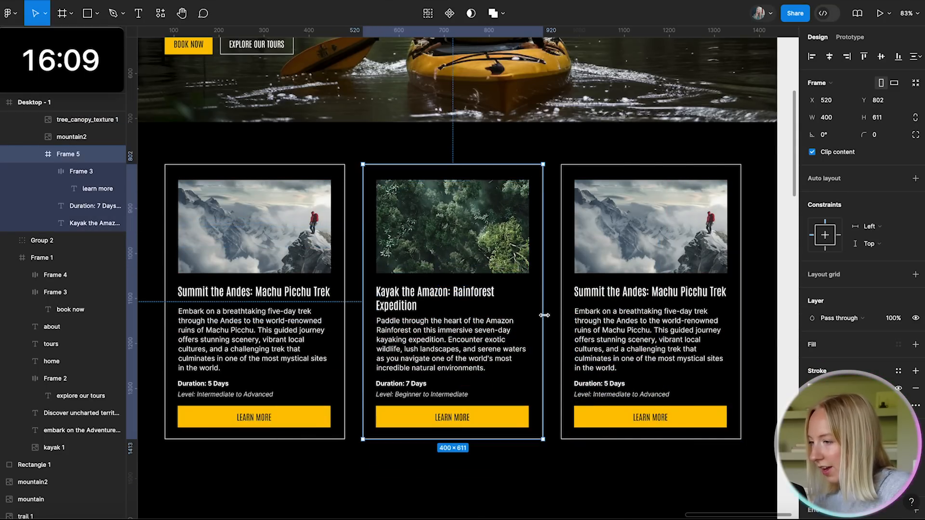
click(531, 473)
- Review the homepage layout, comparing the hero with the row of three trip cards below it
scroll(532, 473, down, 5)
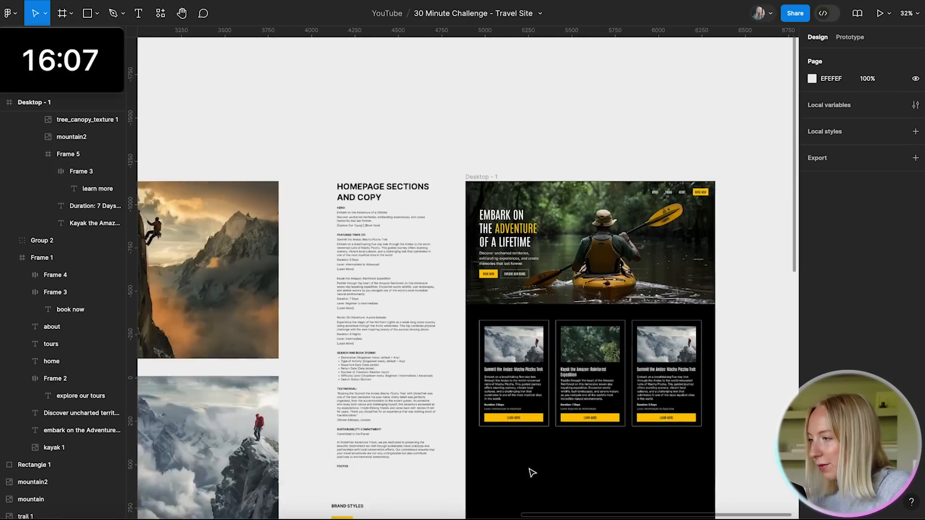
scroll(548, 203, up, 4)
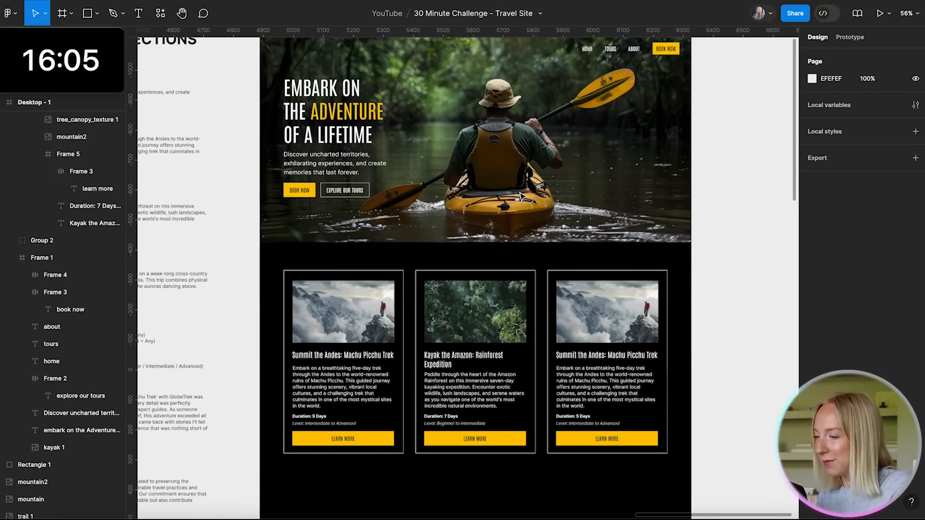
scroll(549, 208, up, 2)
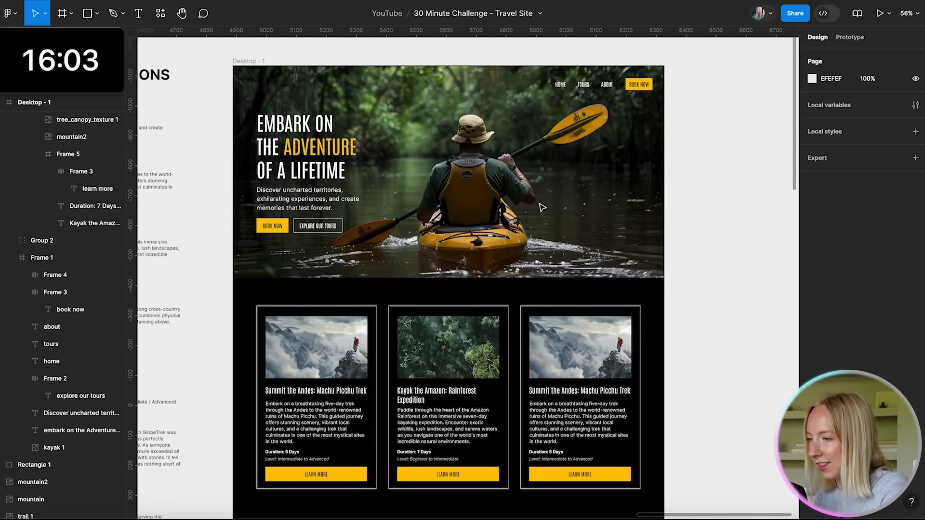
scroll(552, 208, down, 2)
scroll(506, 353, up, 1)
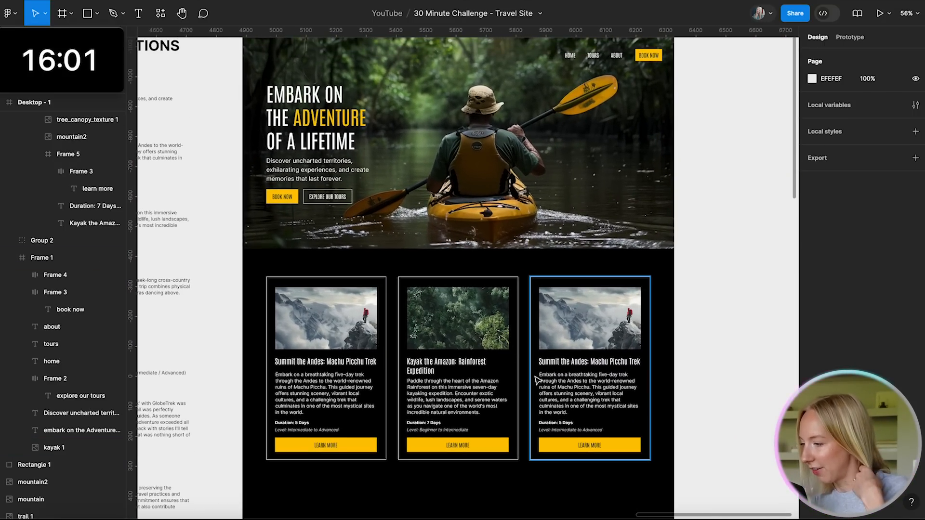
scroll(609, 394, up, 5)
scroll(608, 395, down, 1)
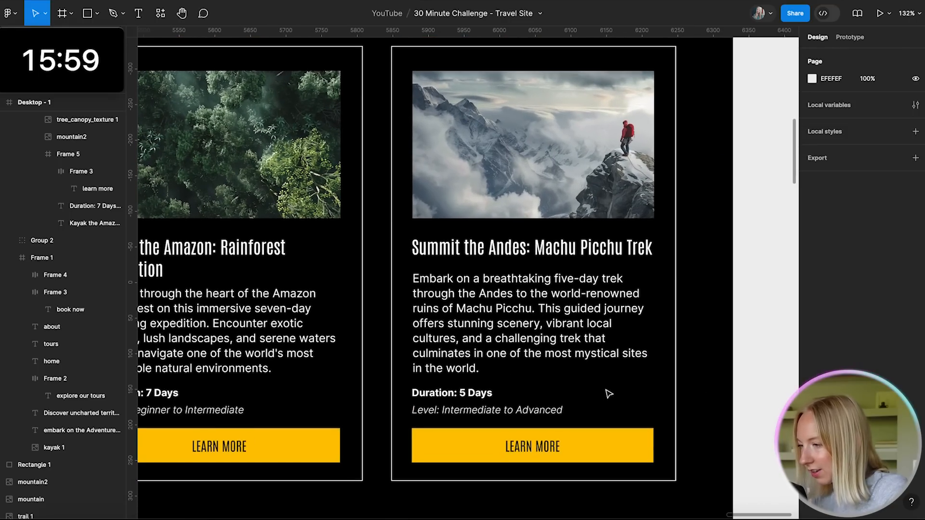
- Copy the title "Nordic Ski Adventure: Aurora Borealis" from the Featured Trips copy
scroll(608, 390, down, 6)
scroll(565, 265, up, 5)
click(368, 210)
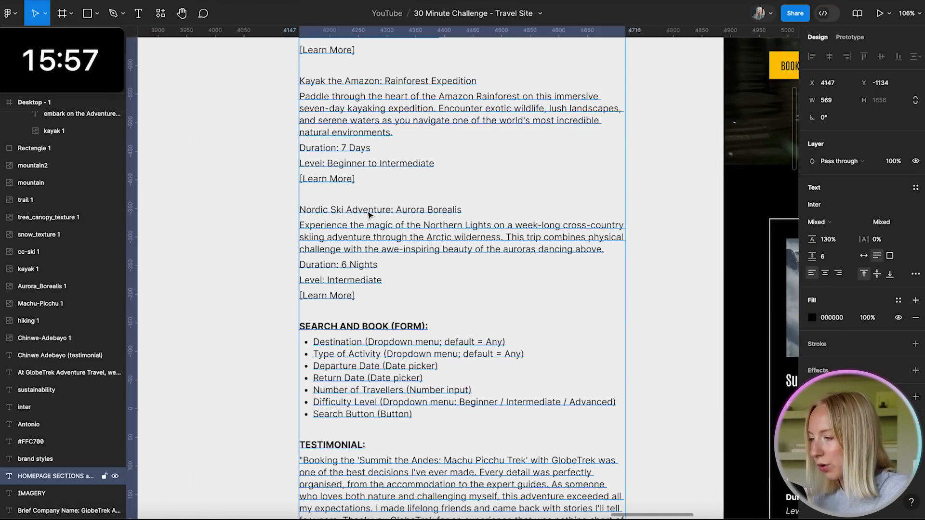
triple_click(380, 211)
key(super+c)
- Replace the third card's title with "Nordic Ski Adventure: Aurora Borealis" and remove the stray leading S
scroll(485, 215, right, 10)
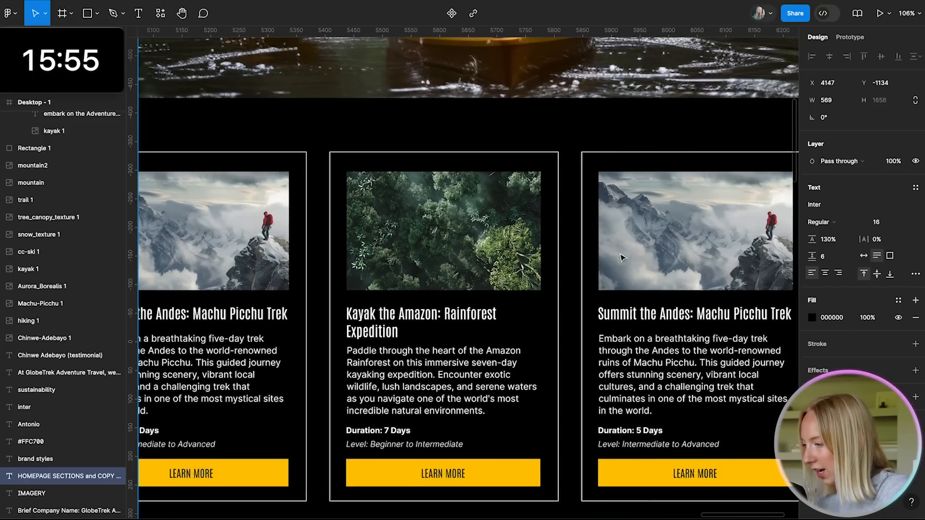
double_click(643, 310)
drag(578, 313, 763, 318)
key(super+v)
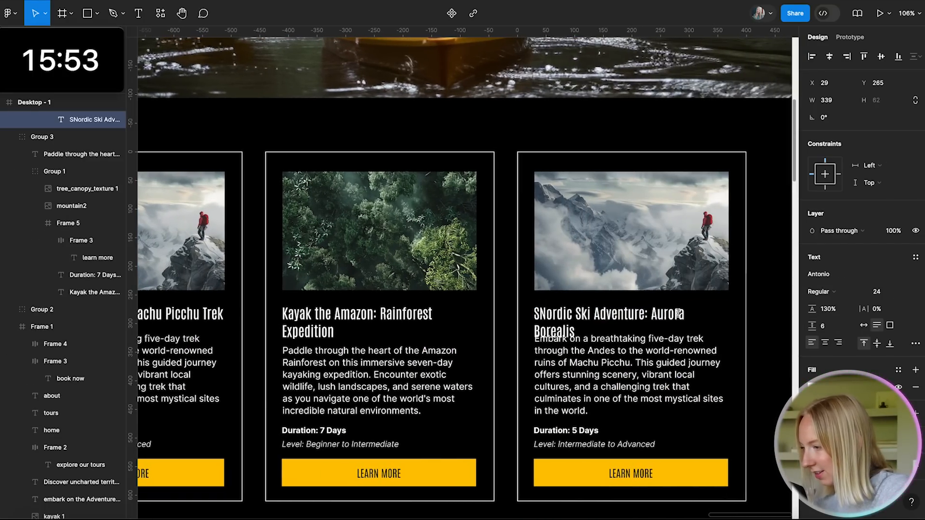
click(533, 309)
key(Delete)
- Copy the Nordic Ski Adventure description from the Featured Trips copy
scroll(533, 309, down, 5)
scroll(366, 167, left, 10)
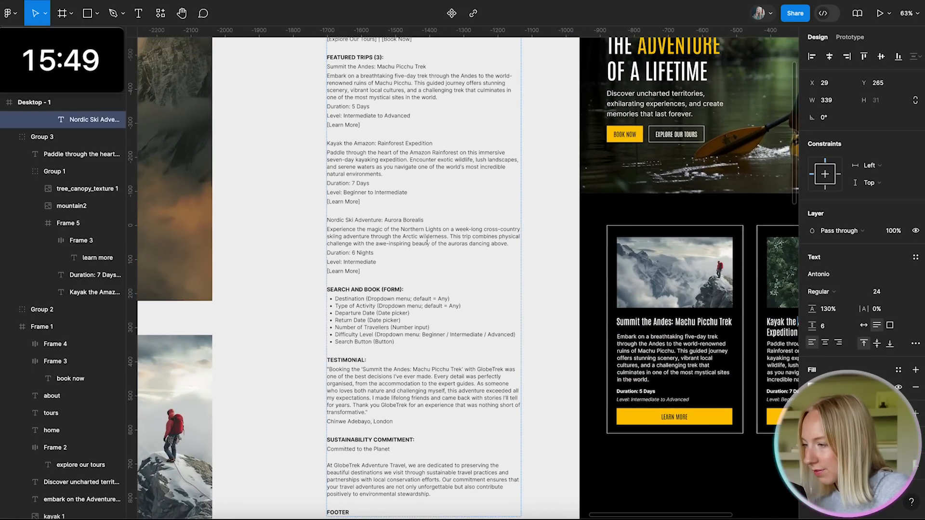
drag(510, 243, 313, 234)
- Replace the third card's description with the copied Northern Lights paragraph, beginning "Experience the magic" without a doubled E
scroll(313, 233, right, 10)
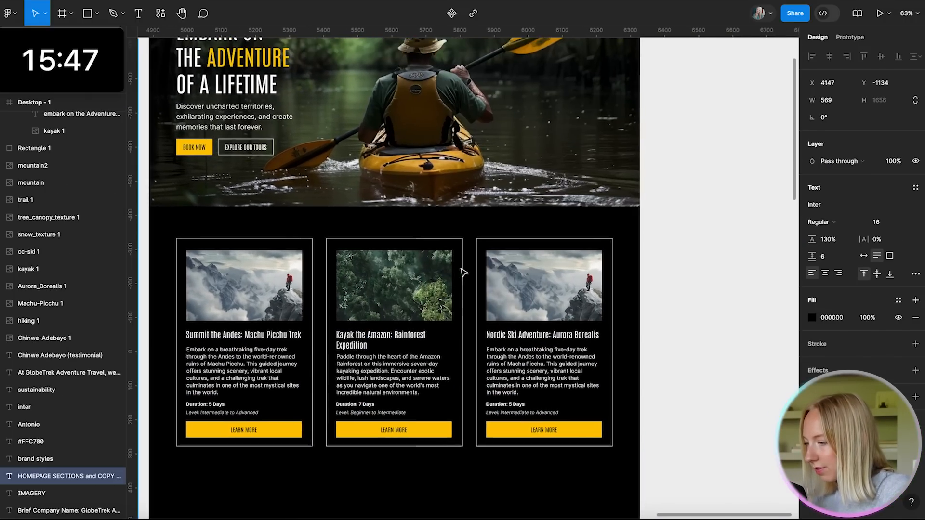
triple_click(527, 377)
key(super+v)
key(super+z)
key(super+a)
text(EExperience the magic of the Northern Lights on a week-long cross-country skiing adventure through the Arctic wilderness. This trip combines physical challenge with the awe-inspiring beauty of the auroras dancing above.)
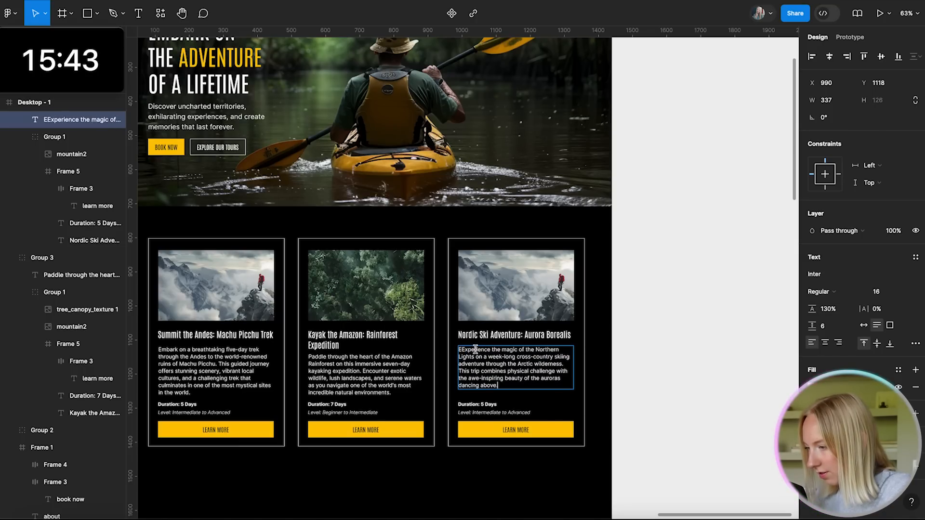
scroll(491, 346, up, 5)
click(442, 357)
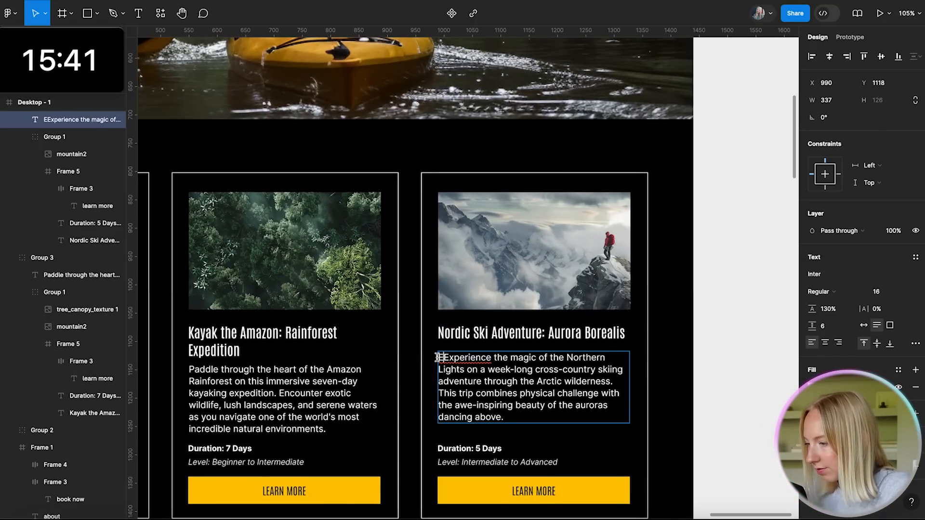
key(BackSpace)
scroll(506, 393, down, 4)
scroll(504, 390, down, 1)
scroll(677, 452, down, 5)
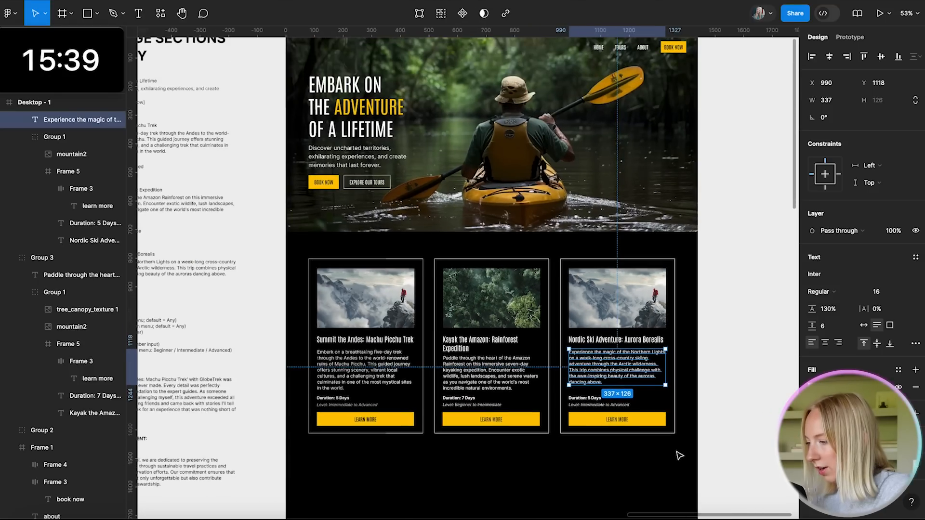
click(677, 452)
- Copy the Aurora Borealis photo from the supplied imagery and paste it into the third trip card
scroll(503, 392, left, 5)
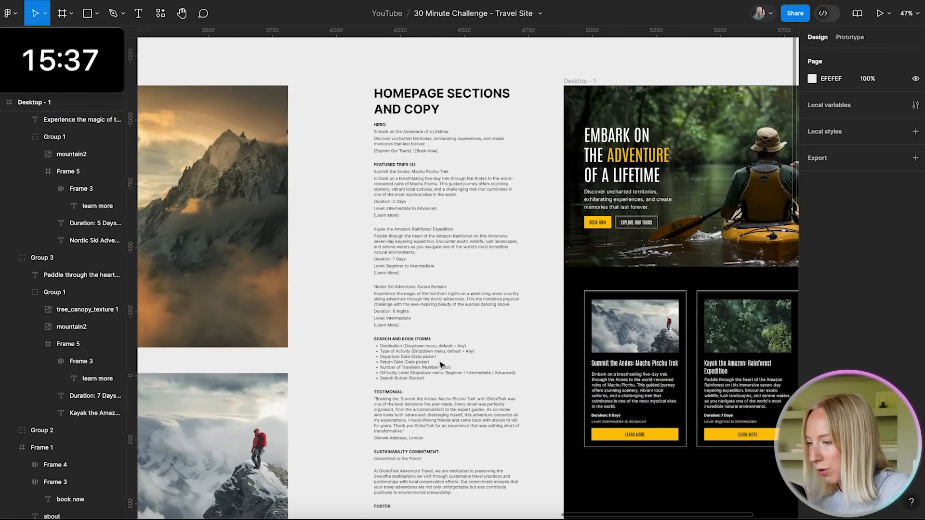
scroll(441, 365, down, 6)
click(429, 280)
scroll(549, 379, right, 8)
scroll(376, 193, up, 10)
super+click(452, 175)
key(super+v)
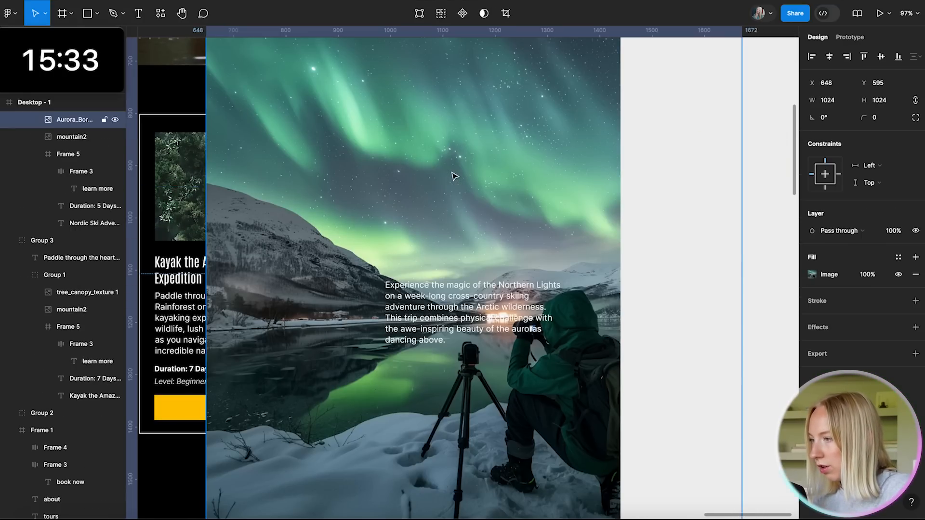
- Place the aurora photo at X 990, Y 837 and shrink it to 338 × 207 over the third card's mountain image
scroll(453, 176, down, 5)
drag(347, 99, 424, 155)
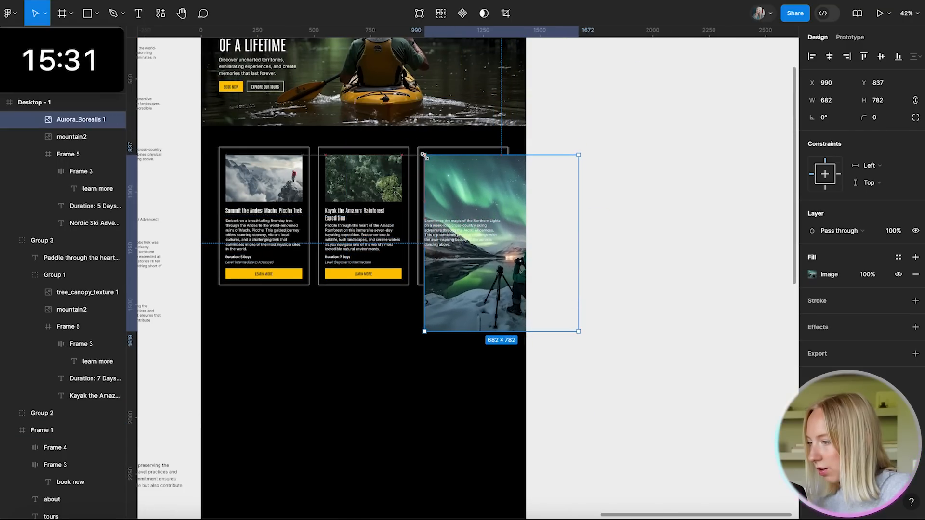
drag(579, 331, 501, 203)
key(Escape)
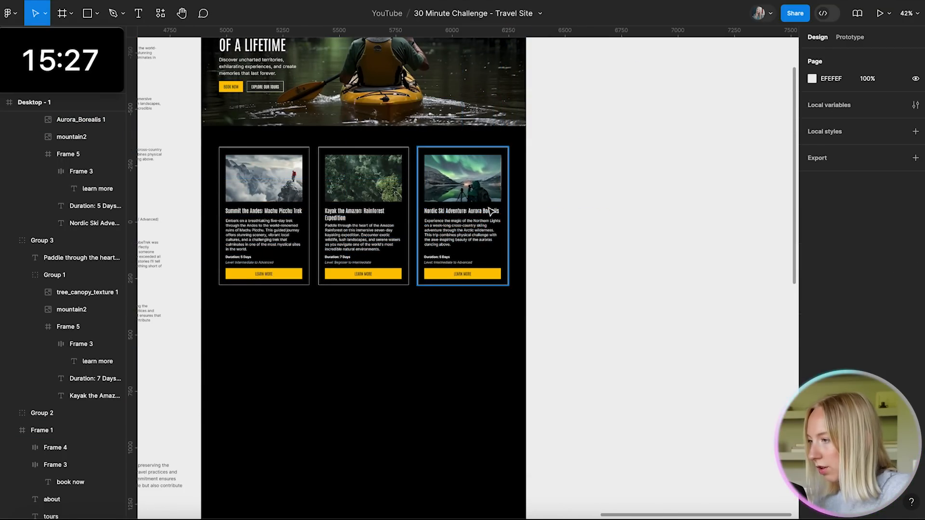
- Widen the third card's aurora photo to 339 so it fully covers the mountain image's edge
scroll(488, 209, up, 7)
click(551, 126)
scroll(551, 129, up, 6)
click(526, 158)
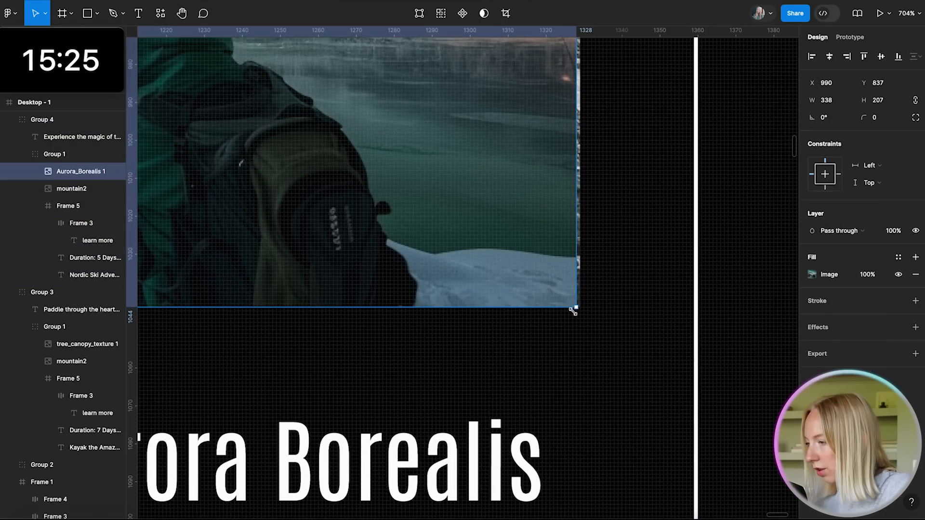
drag(574, 291, 578, 292)
scroll(578, 304, down, 10)
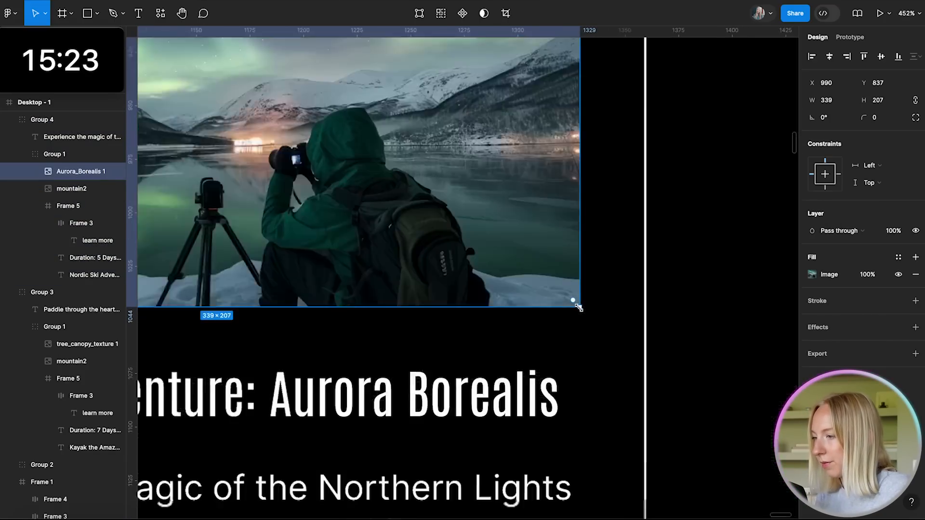
click(685, 310)
scroll(714, 308, down, 5)
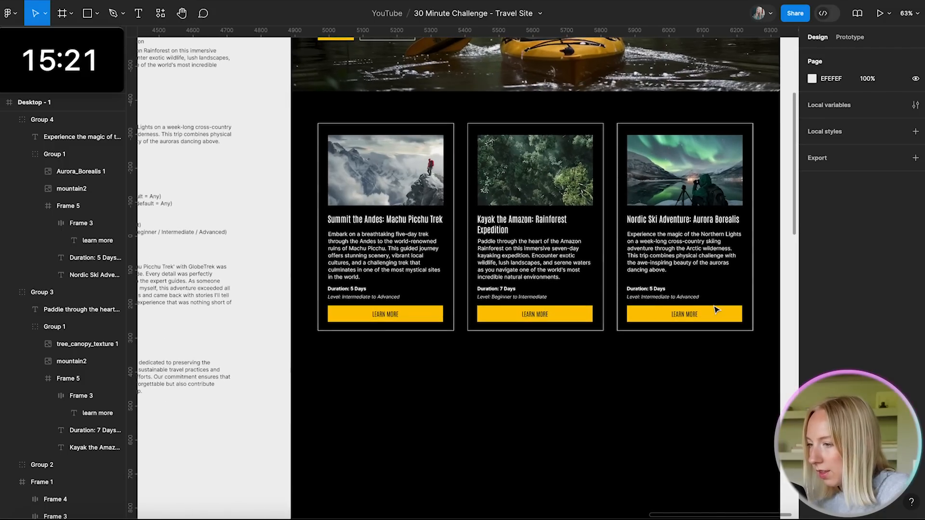
- Change the third card's details to "Duration: 6 Nights" and "Level: Intermediate"
scroll(715, 310, left, 5)
scroll(717, 310, left, 1)
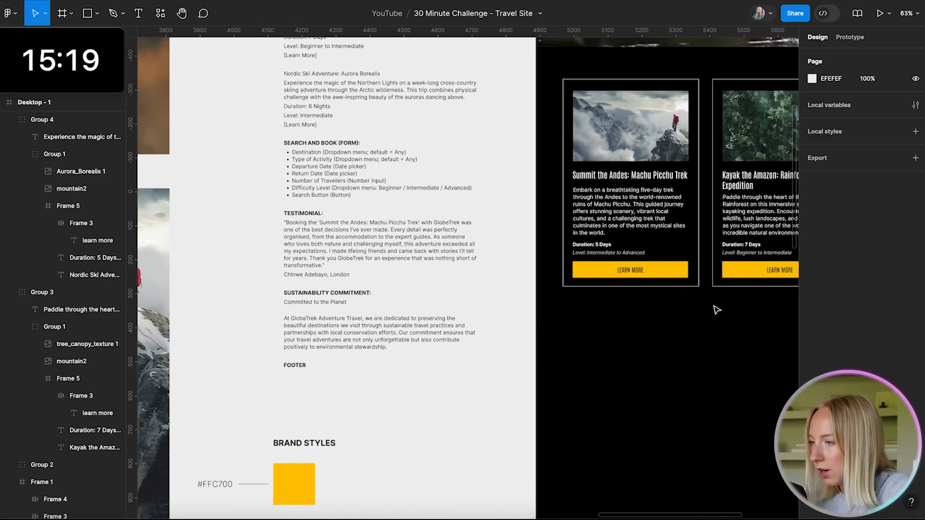
scroll(715, 310, right, 5)
scroll(733, 285, up, 10)
click(509, 270)
double_click(509, 270)
drag(470, 270, 606, 268)
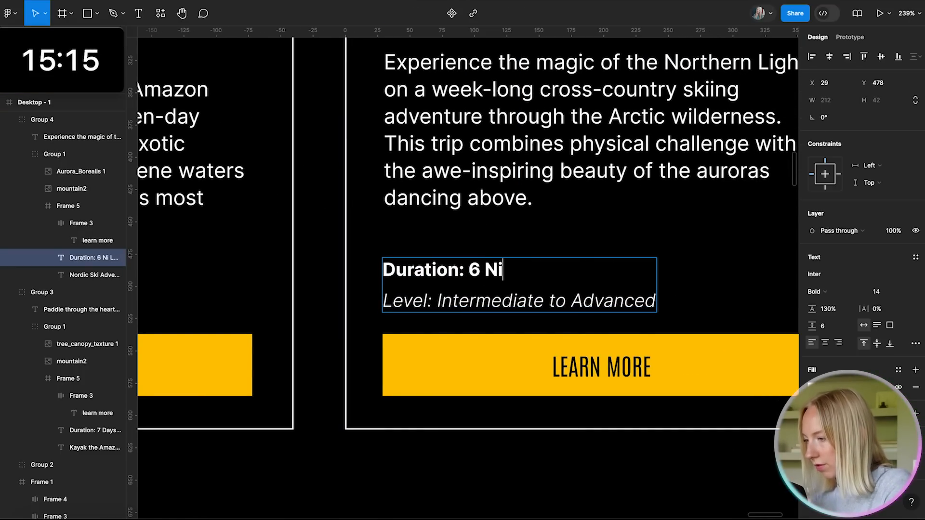
drag(690, 317, 708, 320)
key(BackSpace)
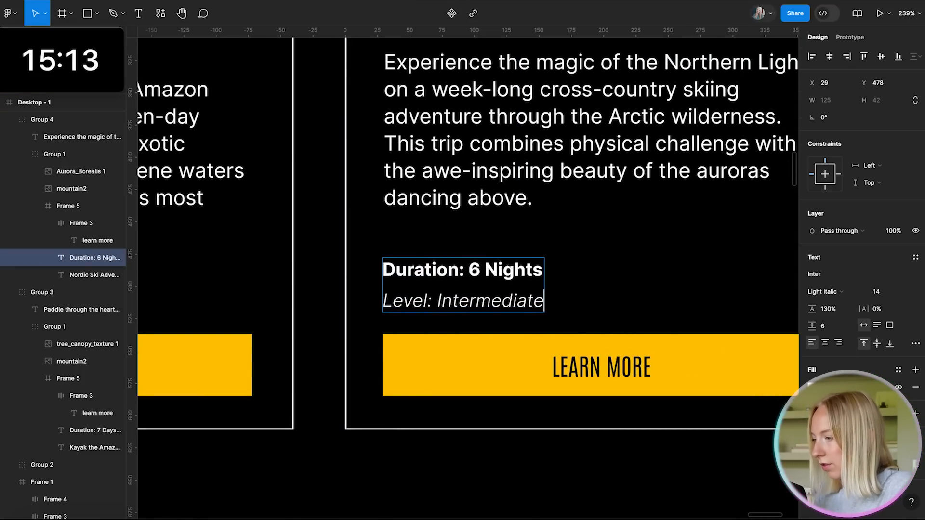
scroll(675, 405, down, 9)
key(Escape)
key(Escape)
- Select all three trip cards and move them down the page to Y 1019
scroll(673, 417, down, 4)
scroll(674, 417, down, 1)
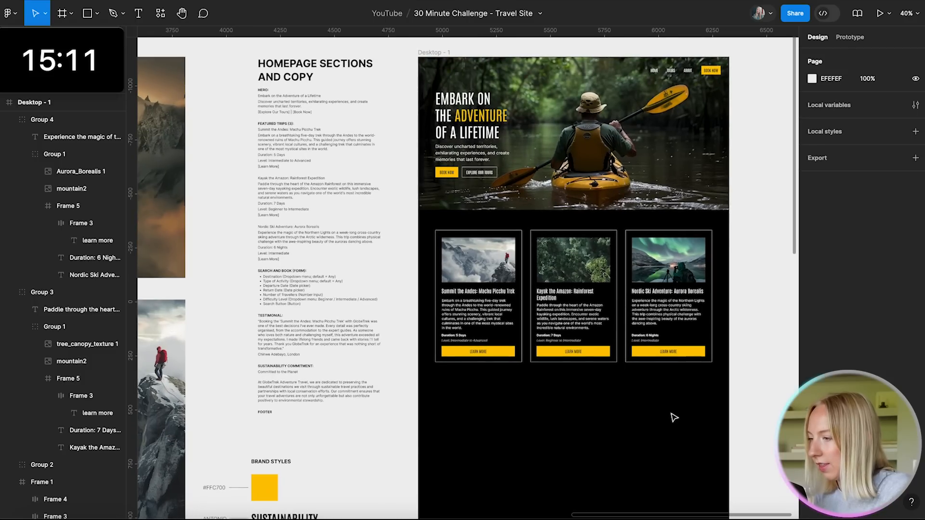
scroll(462, 187, up, 3)
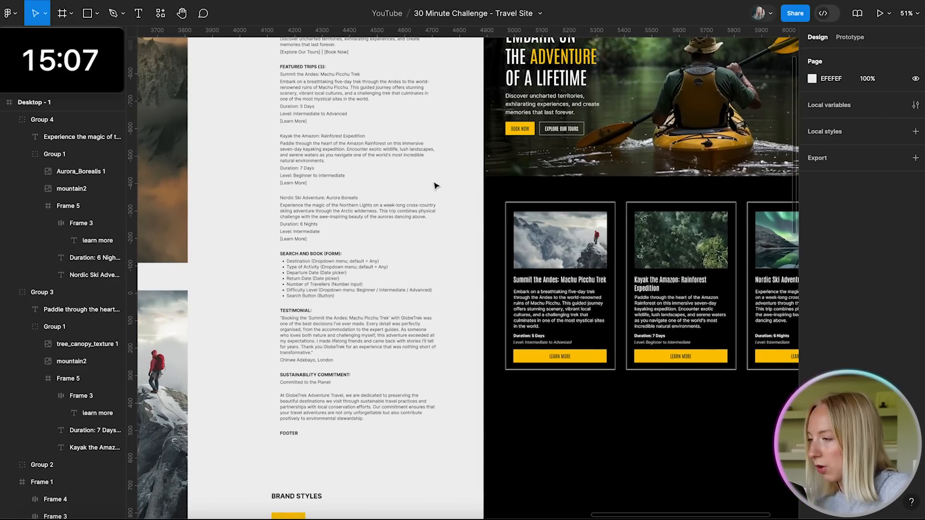
scroll(434, 186, down, 5)
drag(461, 191, 752, 347)
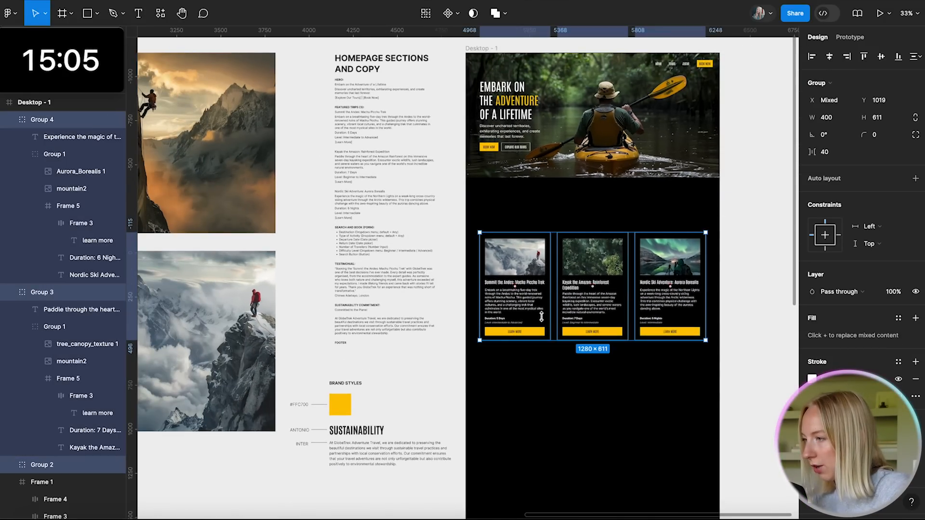
- Duplicate the hero headline below the hero at X 90, Y 749 and change its text to "featured trips"
double_click(502, 106)
drag(502, 106, 504, 195)
double_click(501, 195)
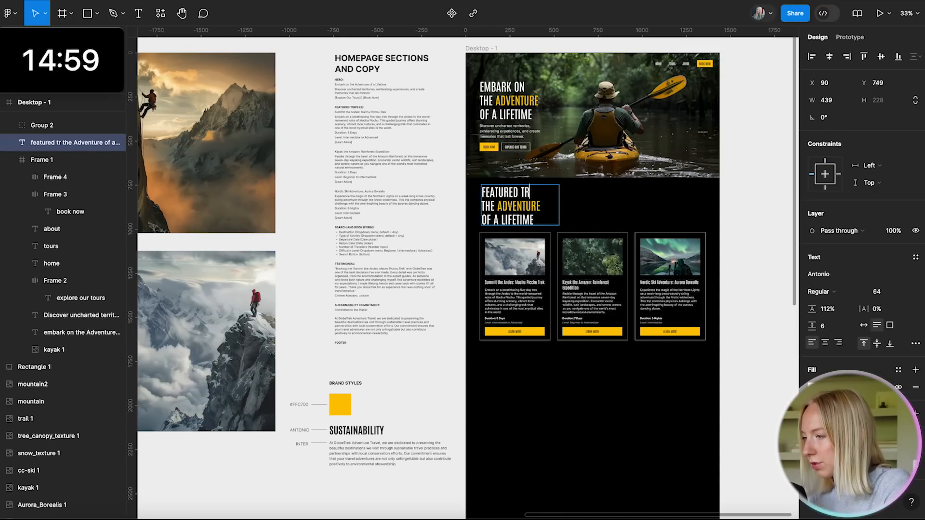
drag(504, 220, 482, 206)
key(BackSpace)
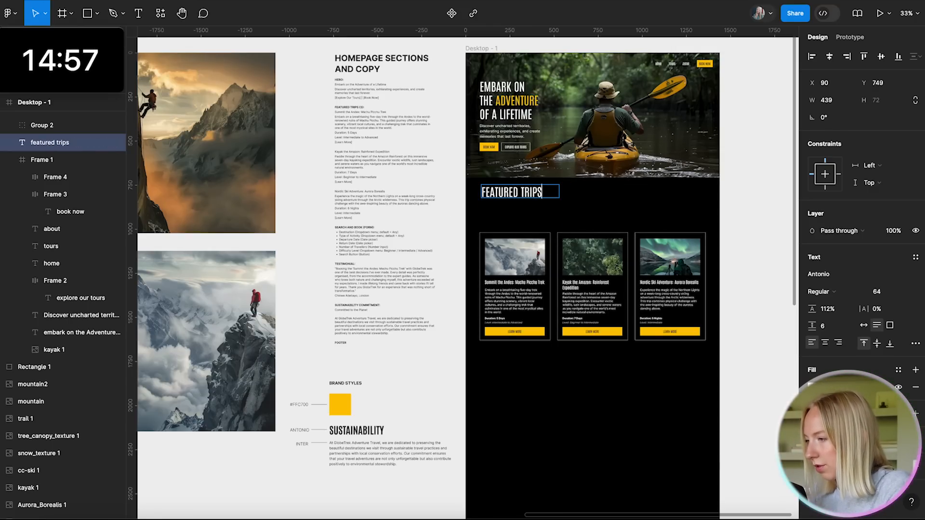
- Centre-align the Featured Trips heading and place it at X 501, Y 803, centred above the cards
key(Escape)
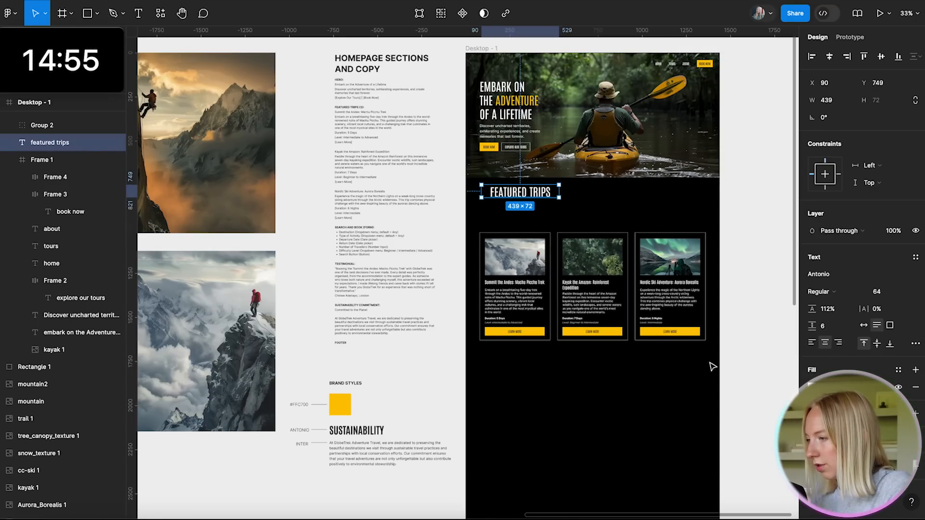
click(713, 367)
scroll(625, 177, up, 3)
drag(515, 197, 610, 207)
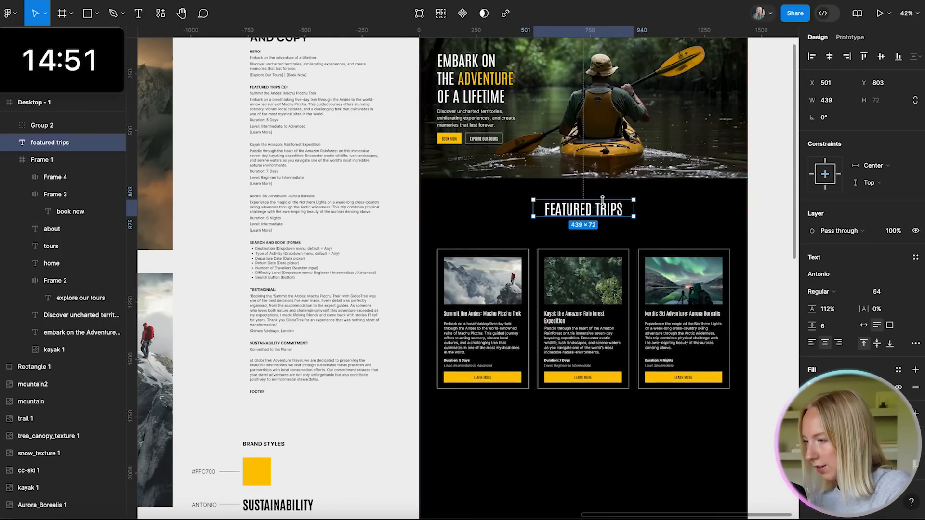
- Move the three trip cards up closer to the Featured Trips heading
drag(482, 225, 716, 399)
drag(704, 305, 700, 285)
click(601, 403)
- Review the homepage layout against the supplied section copy and the empty area below the trip cards
scroll(601, 403, down, 3)
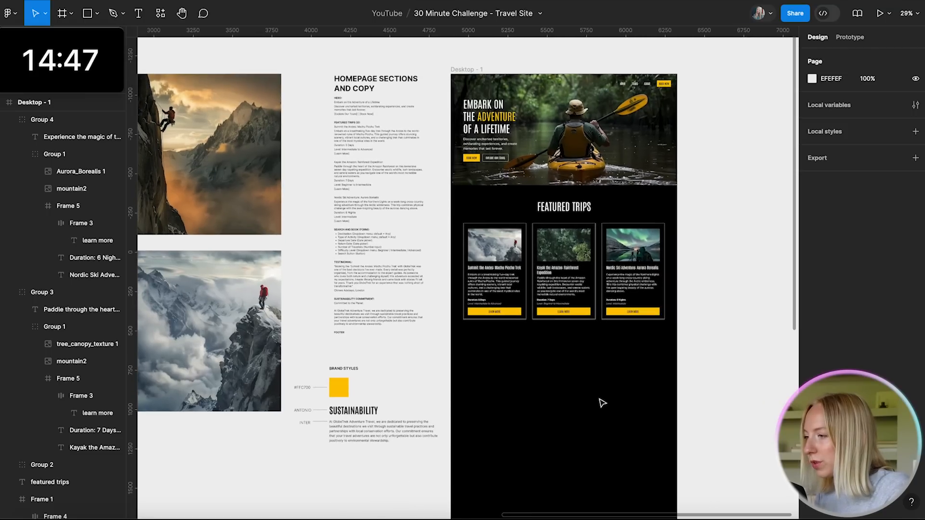
scroll(603, 403, up, 1)
scroll(602, 402, right, 1)
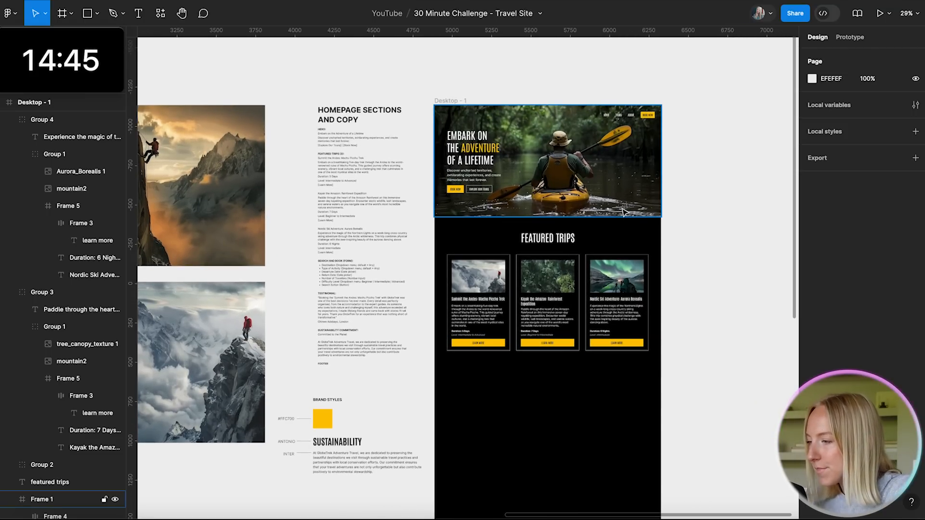
scroll(543, 366, up, 5)
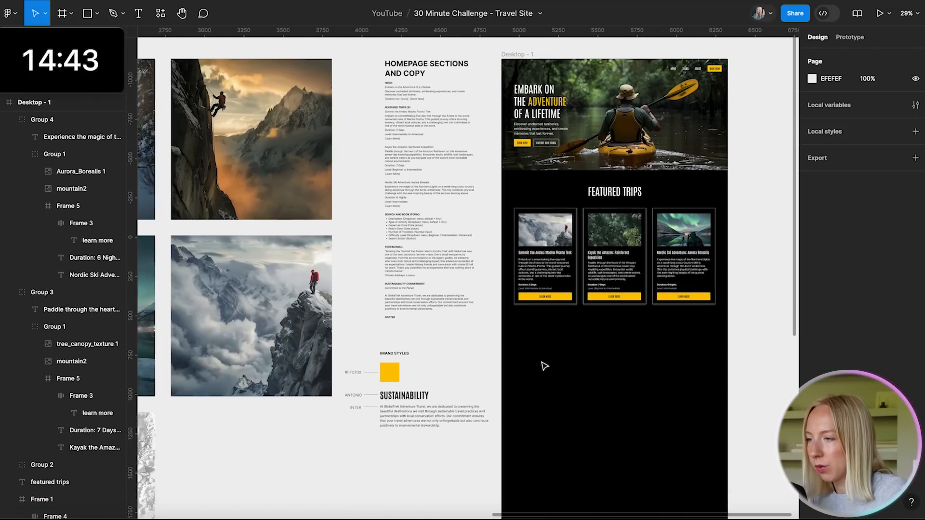
scroll(370, 169, up, 2)
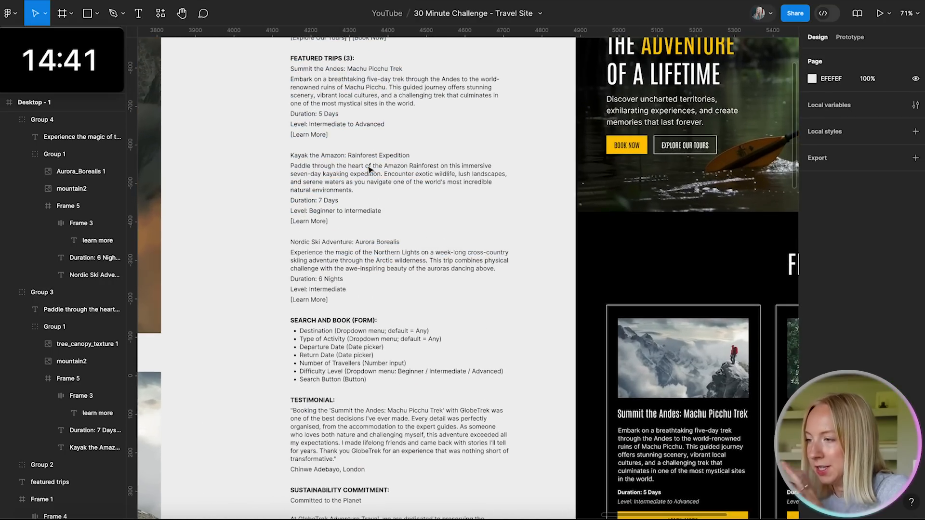
scroll(370, 169, down, 3)
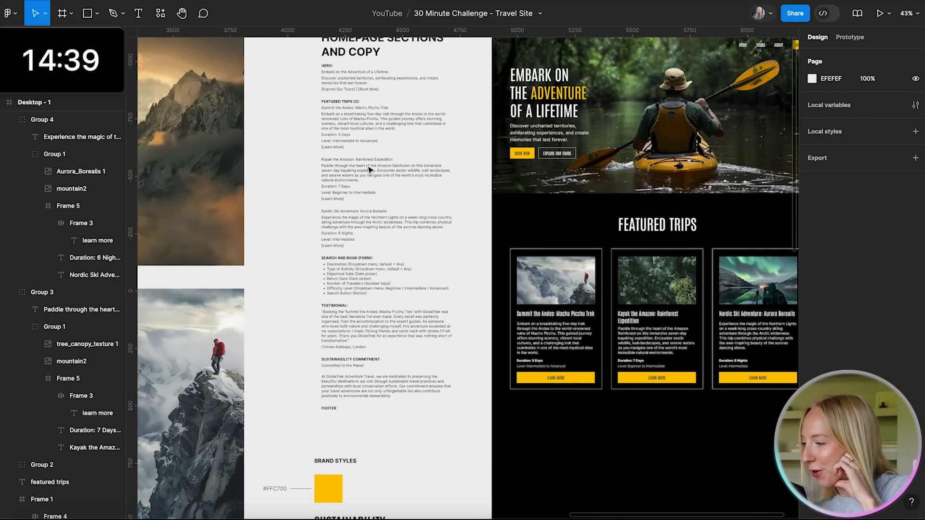
scroll(370, 170, down, 3)
scroll(370, 170, down, 2)
scroll(370, 169, right, 2)
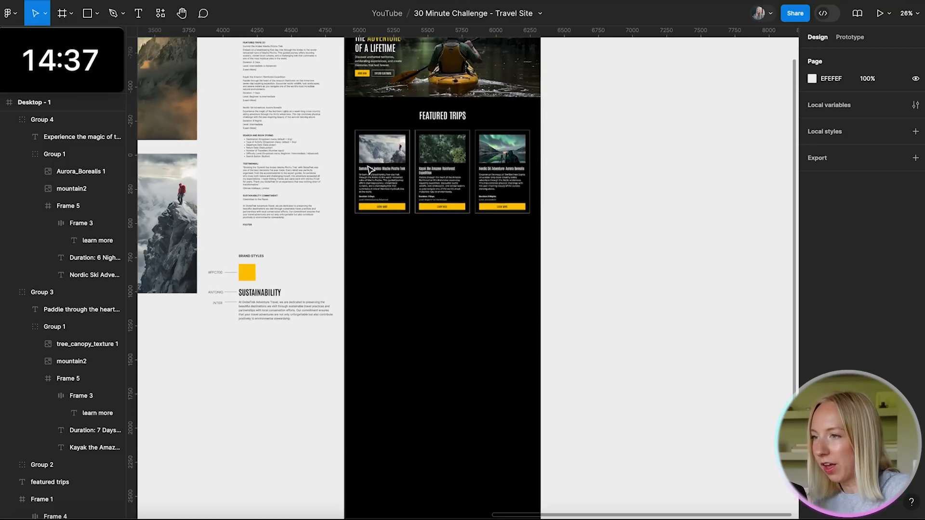
- Draw a circle of 2989 × 2989 below the trip cards, placed at X -106, Y 1803
click(97, 17)
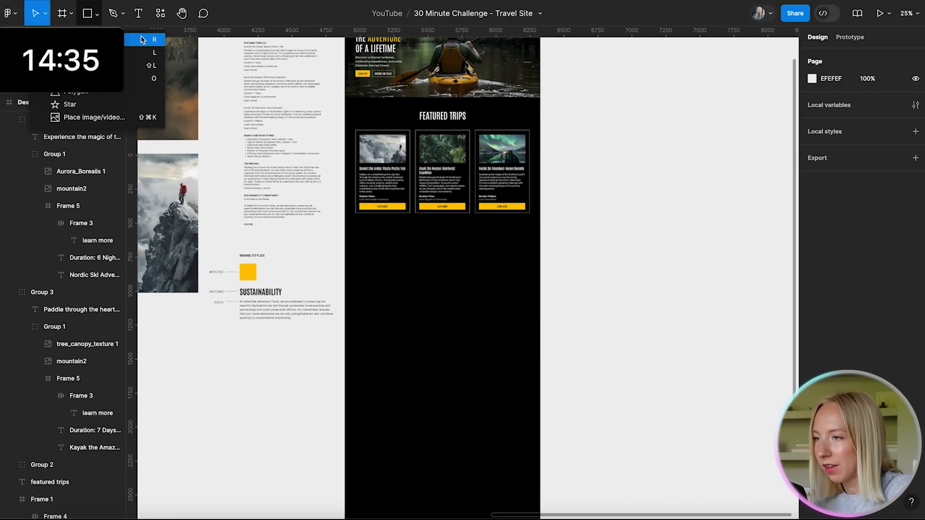
click(98, 15)
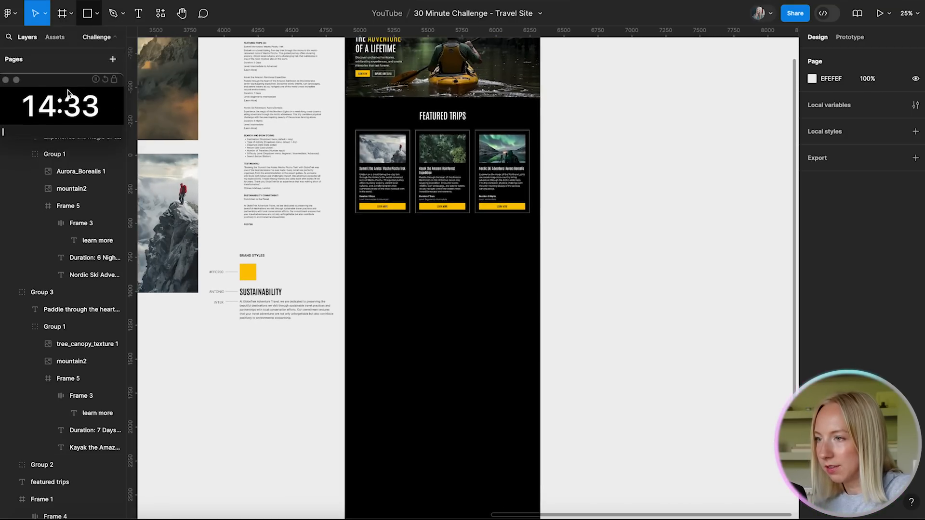
click(96, 20)
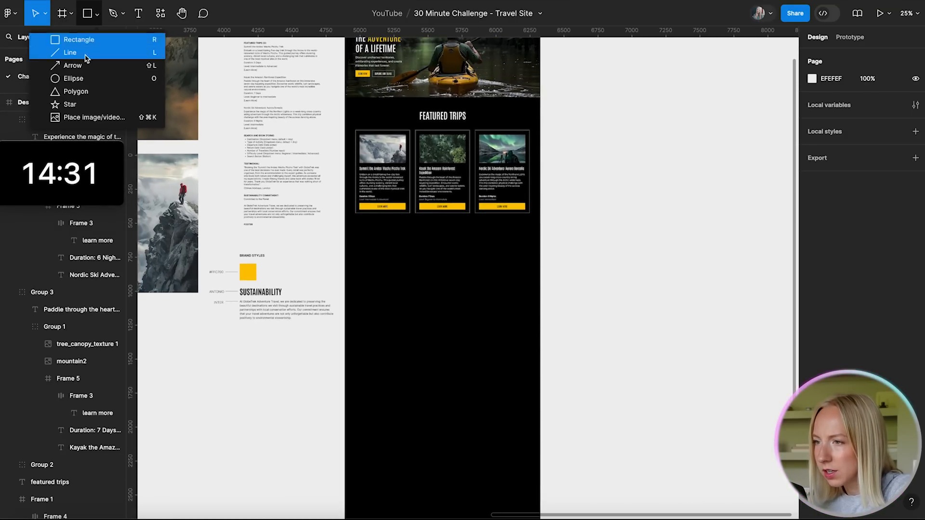
click(77, 77)
mouse_move(393, 242)
mouse_down()
mouse_move(657, 475)
mouse_move(679, 507)
mouse_move(726, 519)
mouse_up()
scroll(612, 276, down, 5)
drag(565, 265, 543, 268)
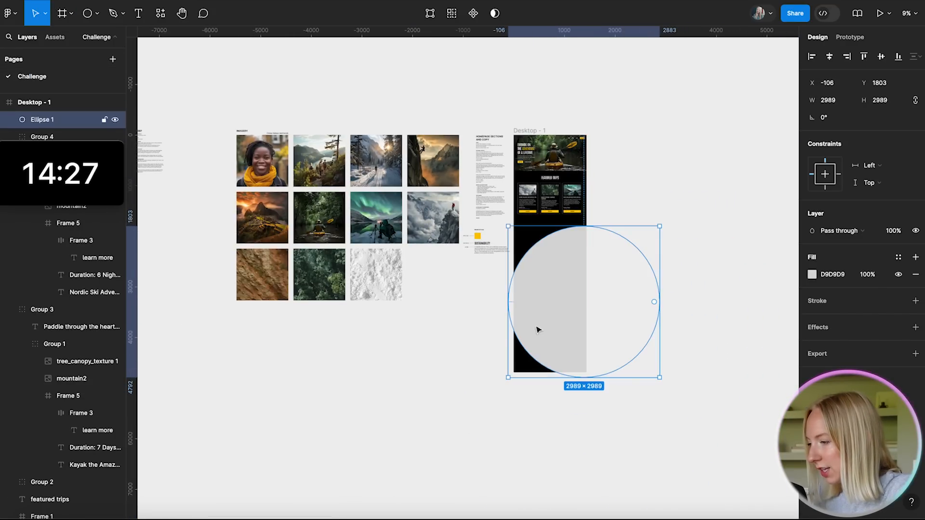
- Enlarge the circle to 5576 × 5576 and move it over the homepage's lower area
drag(509, 377, 420, 504)
scroll(634, 225, up, 3)
click(627, 298)
drag(518, 287, 637, 265)
drag(579, 266, 514, 211)
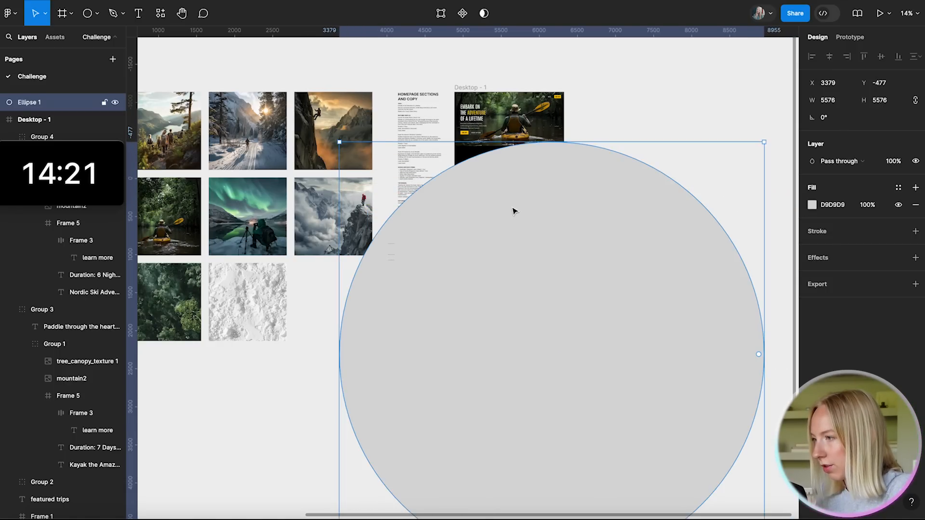
- Place the circle inside the Desktop - 1 frame behind all its other layers, at X -1506, Y 1636, below the trip cards
key(ctrl+x)
key(ctrl+v)
drag(539, 225, 547, 279)
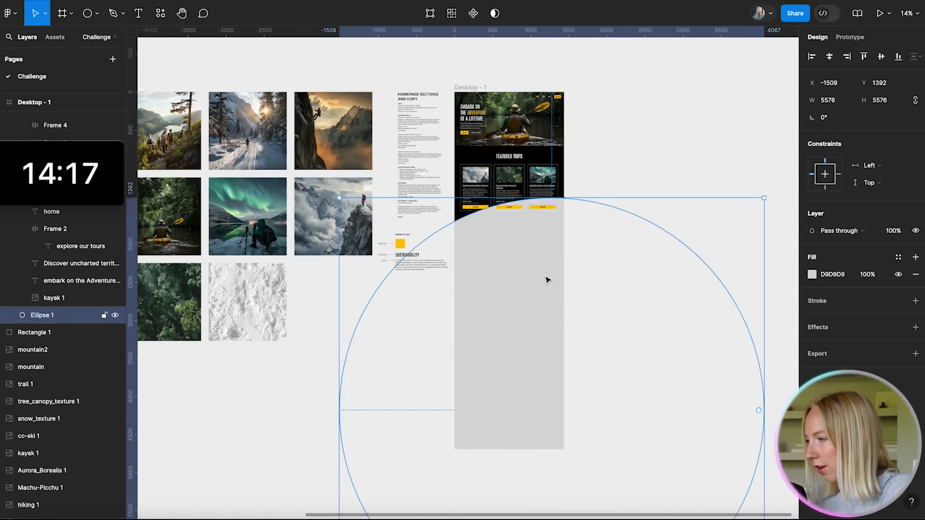
scroll(600, 244, up, 5)
drag(452, 264, 453, 315)
- Fill the large circle with the brand yellow from the page colours
click(815, 276)
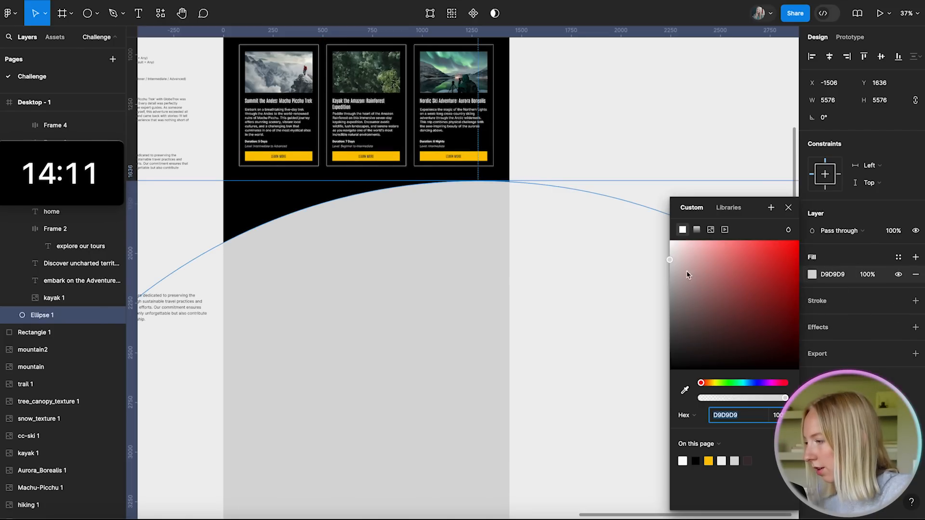
click(708, 461)
click(660, 107)
- Review the yellow curved section against the supplied copy for the Search and Book form, testimonial and sustainability sections
scroll(661, 107, down, 5)
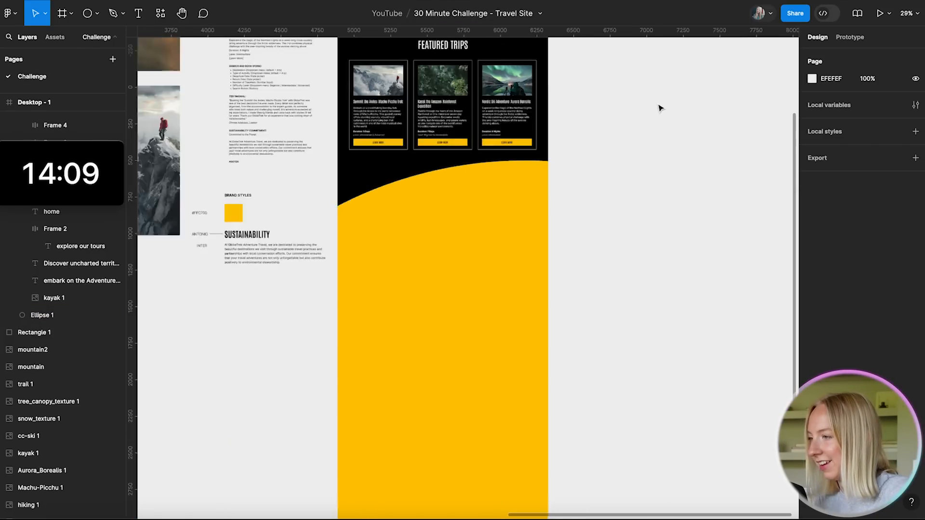
scroll(561, 170, up, 3)
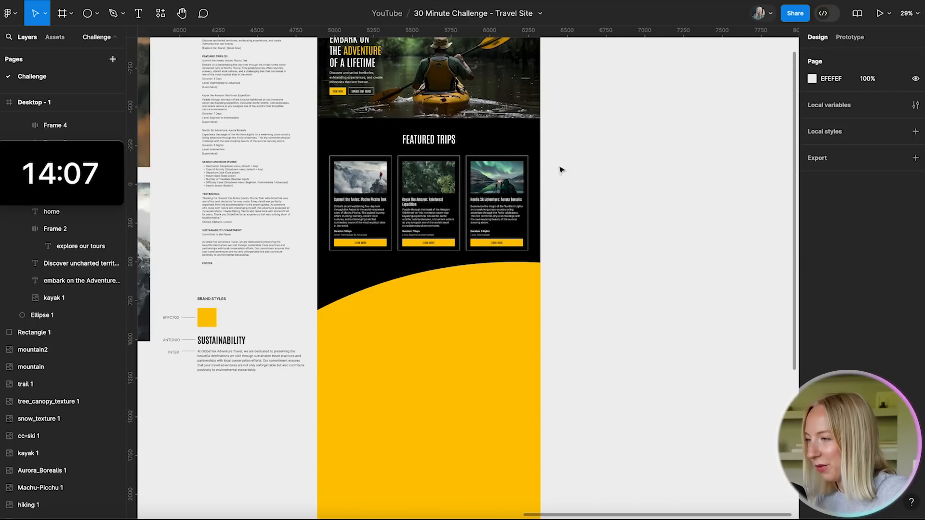
scroll(561, 169, left, 3)
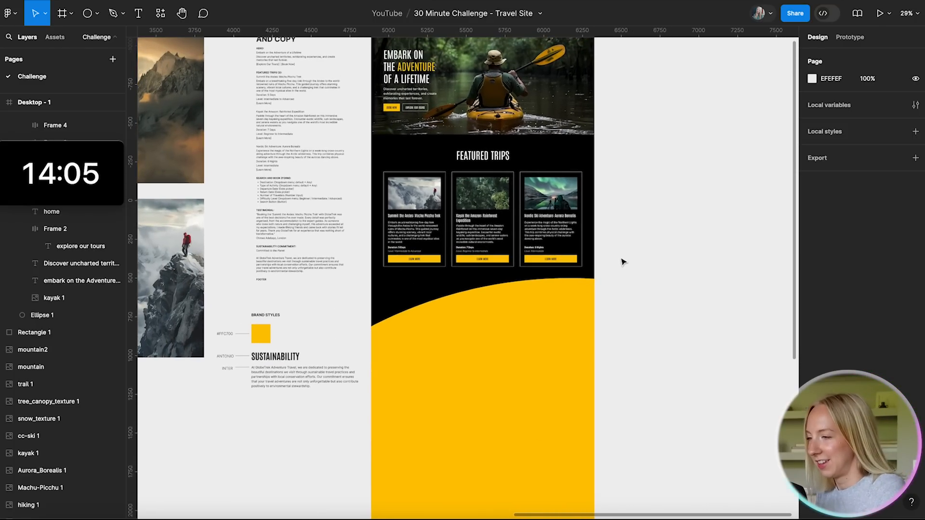
scroll(623, 261, down, 3)
scroll(623, 262, up, 1)
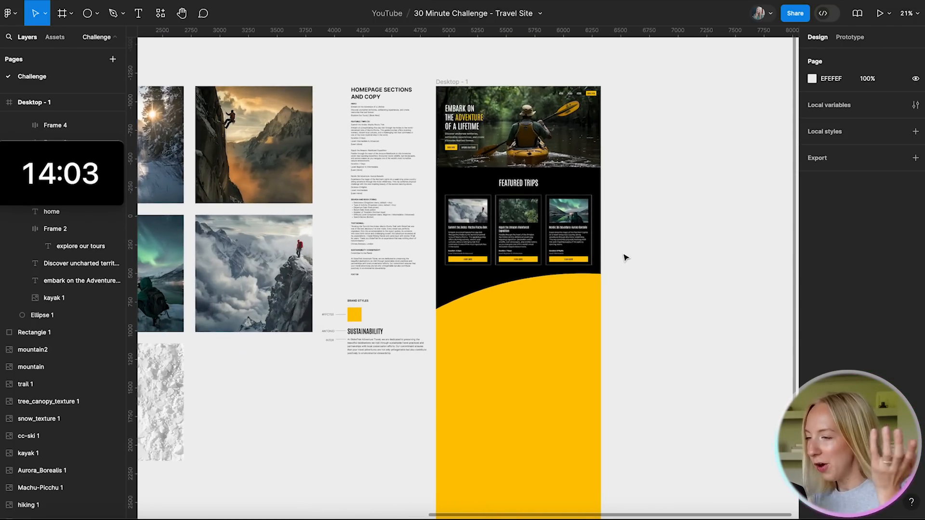
scroll(416, 177, up, 10)
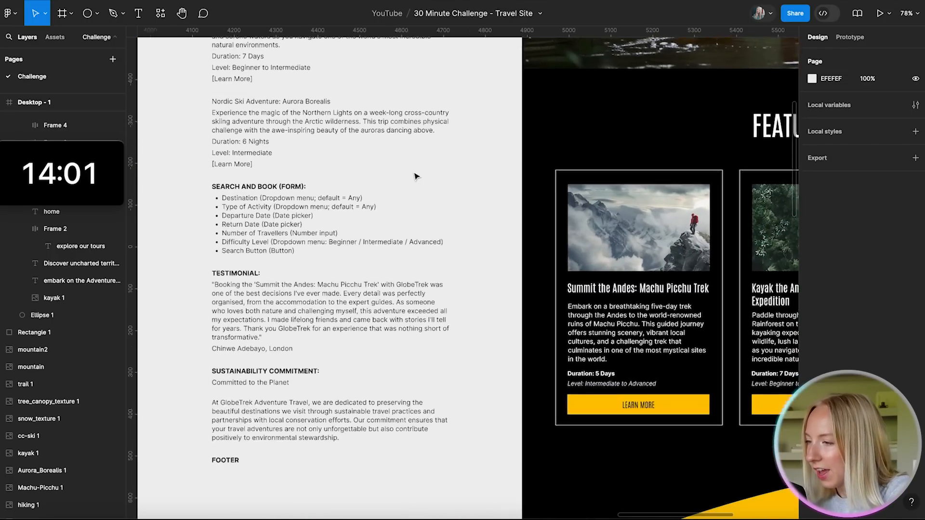
scroll(417, 176, down, 2)
scroll(417, 176, right, 2)
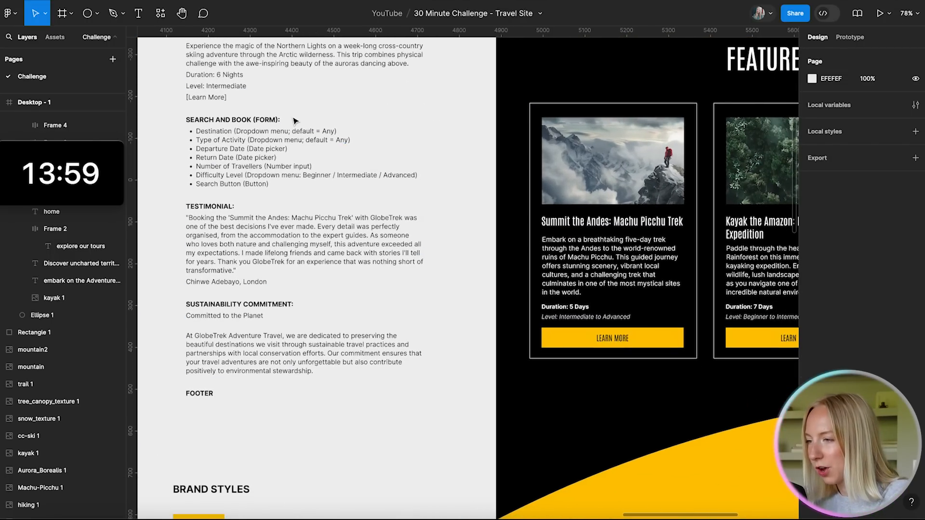
scroll(295, 121, up, 3)
scroll(295, 120, down, 6)
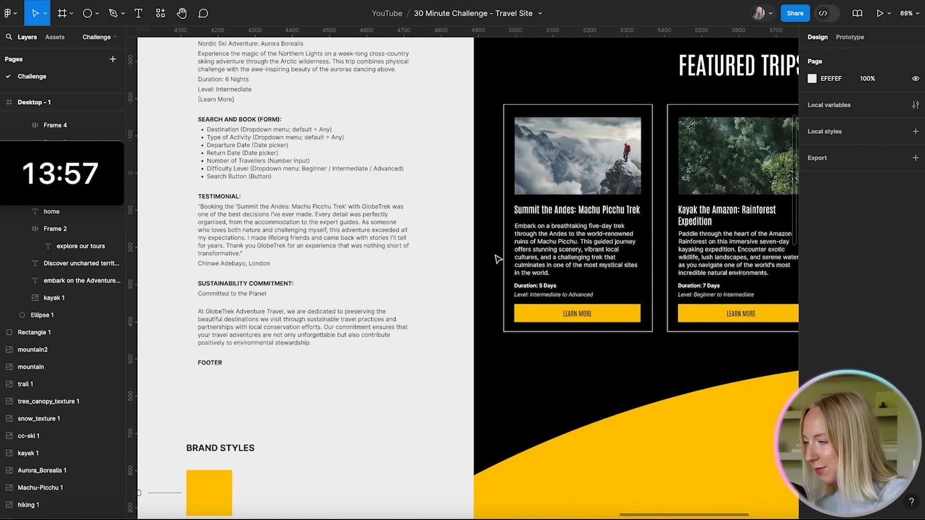
scroll(283, 191, up, 6)
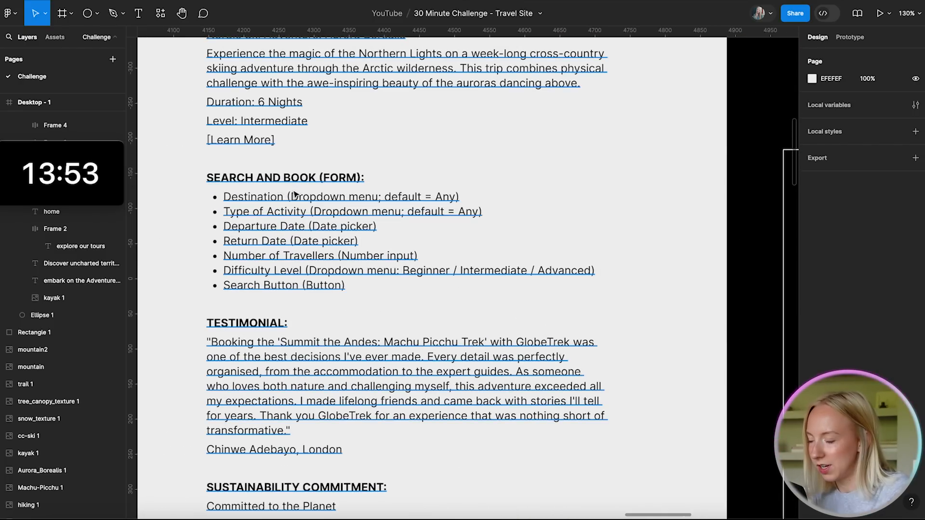
scroll(295, 194, down, 2)
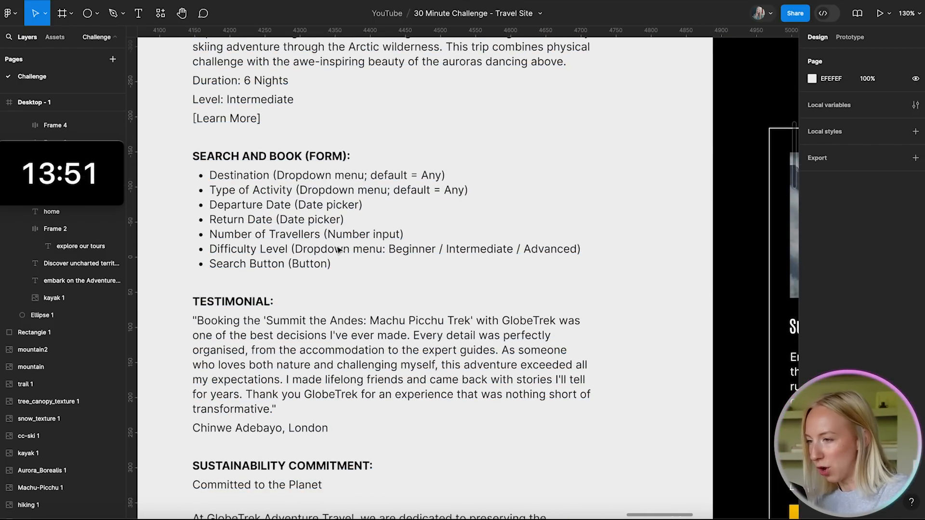
scroll(339, 250, right, 8)
scroll(338, 251, down, 8)
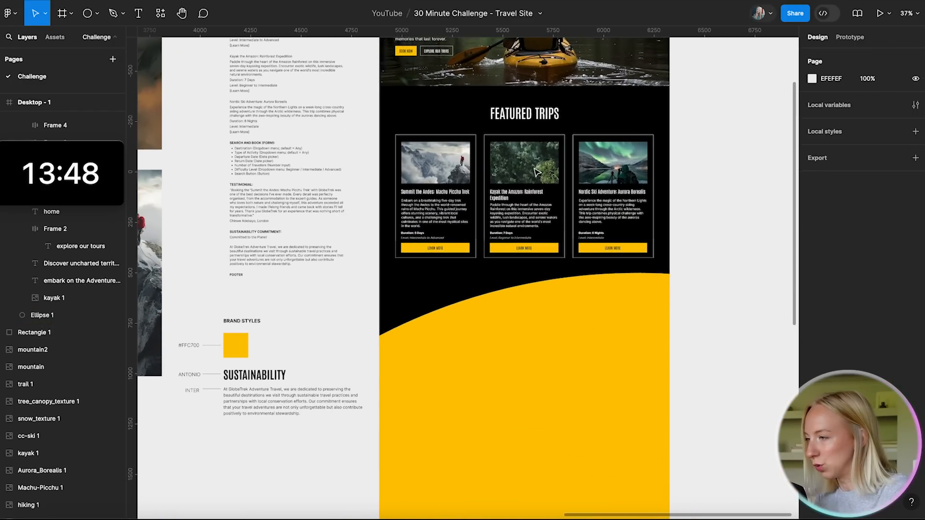
- Create a black "book your trip" heading on the yellow area from a copy of the Featured Trips heading
click(525, 114)
drag(525, 114, 525, 321)
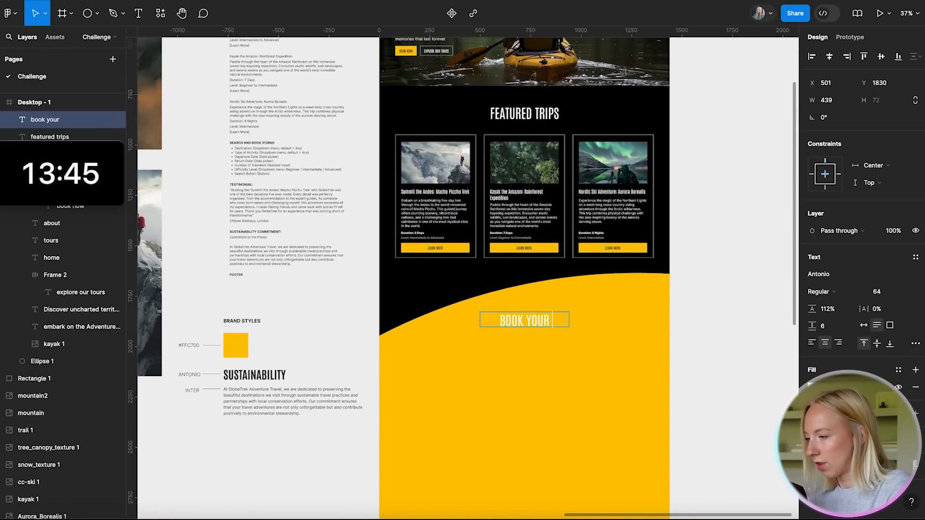
key(Escape)
click(813, 386)
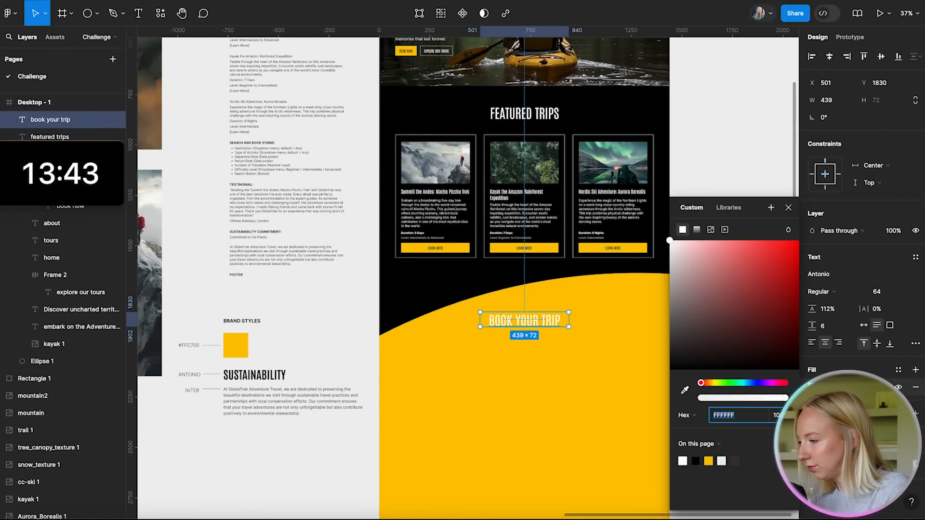
drag(708, 364, 630, 409)
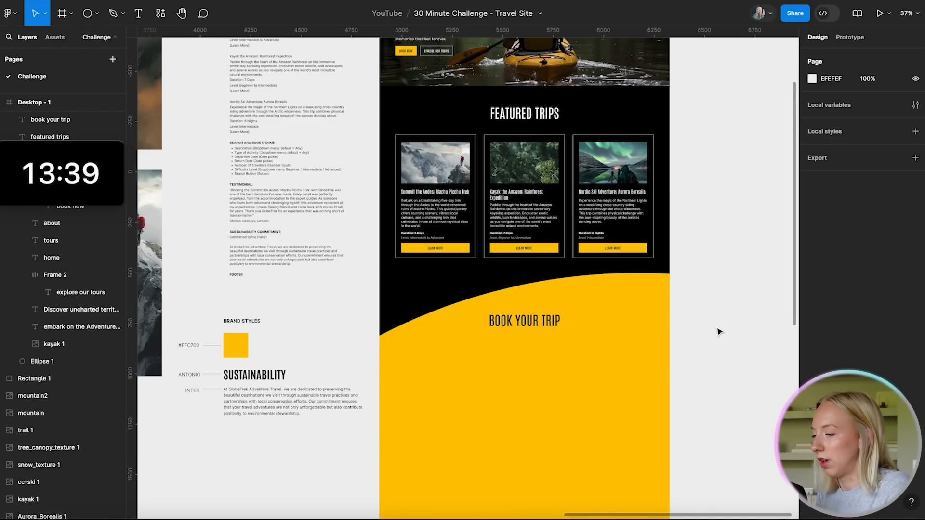
- Center the yellow ellipse horizontally in the page frame and move it down to Y 1690
click(628, 331)
click(829, 57)
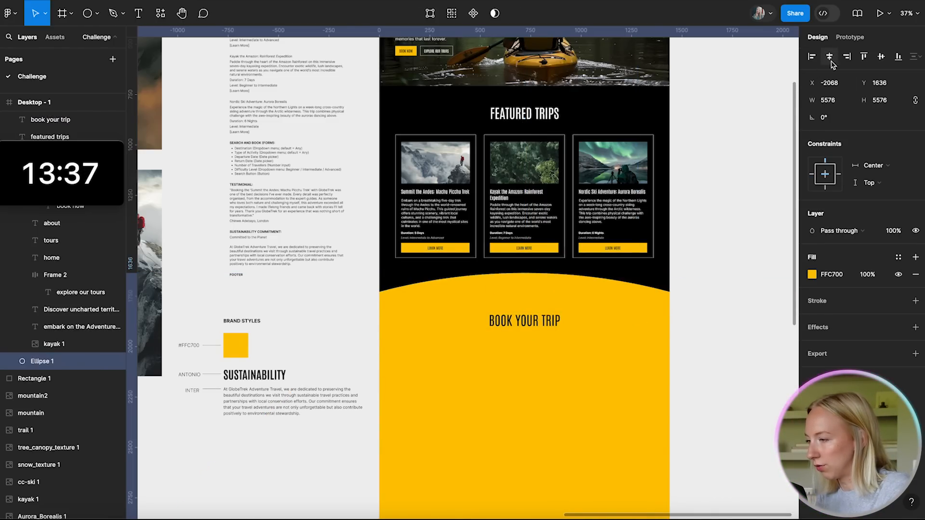
click(731, 194)
scroll(731, 194, down, 3)
scroll(731, 195, right, 2)
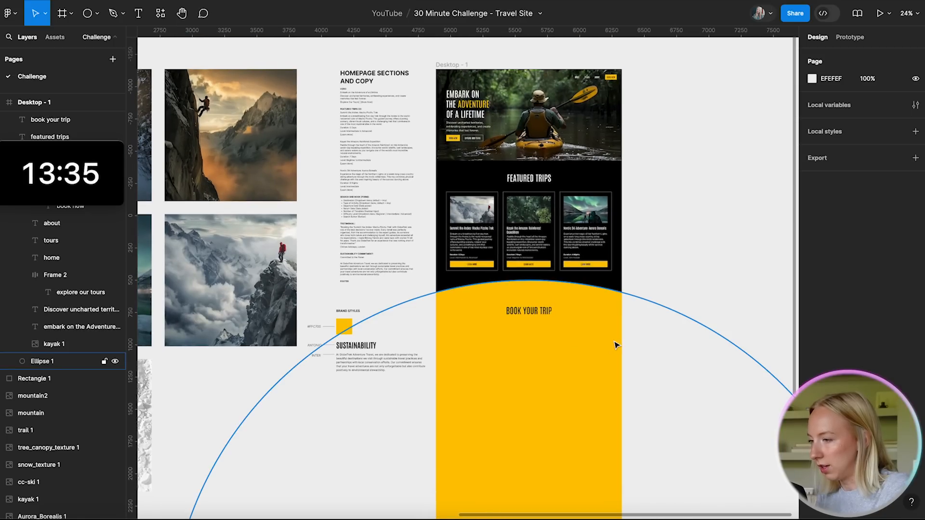
scroll(613, 341, up, 5)
click(499, 269)
click(491, 280)
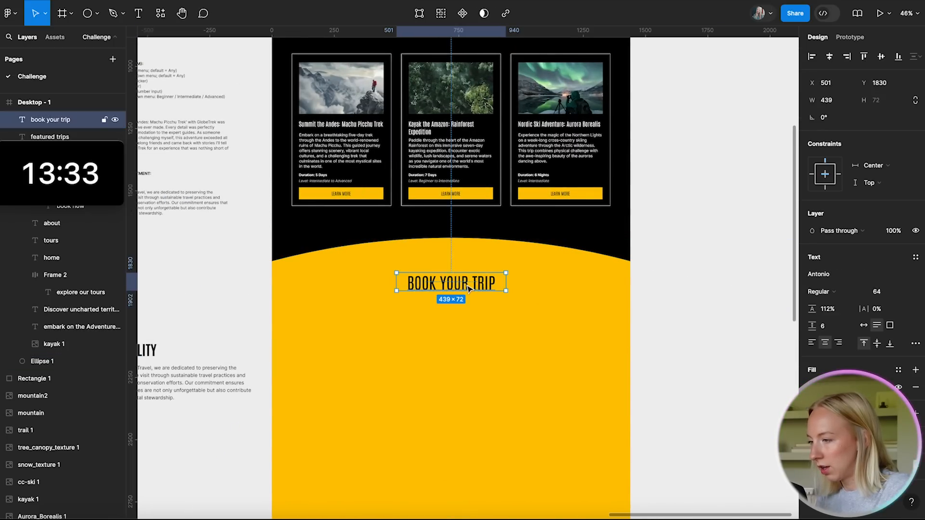
click(680, 206)
- Review the Search and Book form fields listed in the homepage copy
scroll(682, 208, down, 4)
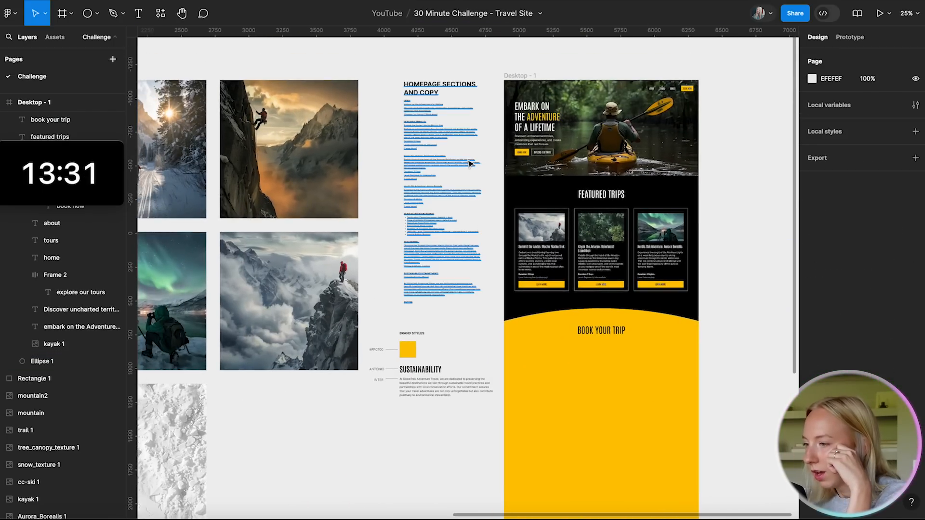
scroll(471, 161, up, 5)
scroll(470, 161, down, 3)
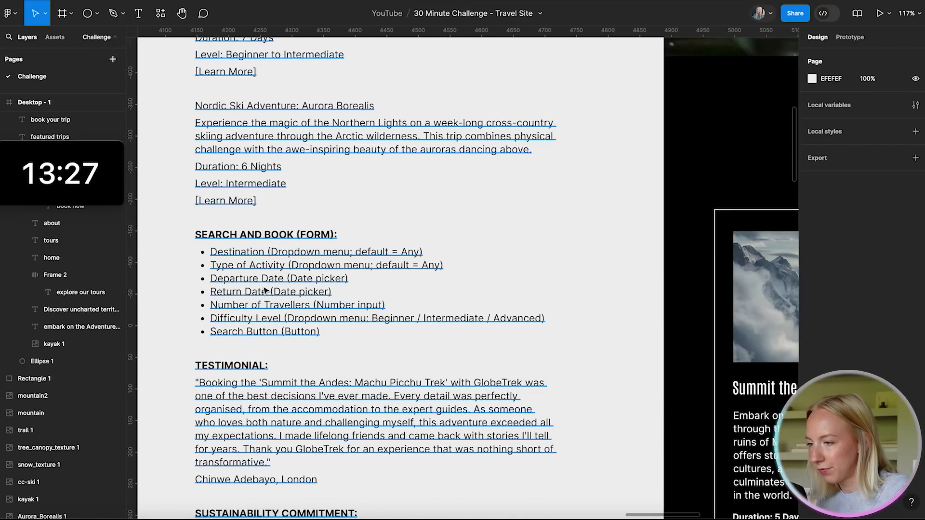
scroll(266, 289, down, 1)
scroll(266, 290, down, 2)
scroll(266, 290, right, 1)
scroll(266, 290, down, 3)
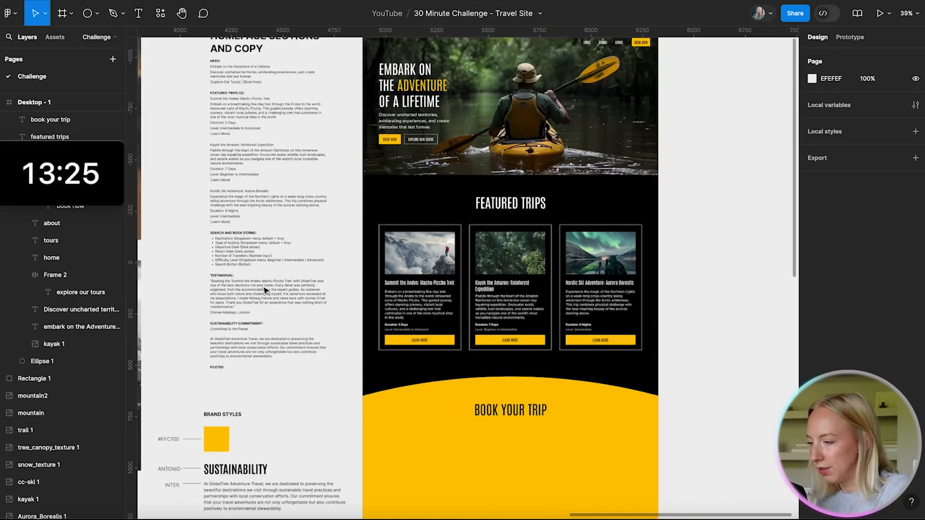
- Place a copy of a Learn More button below the Book Your Trip heading and set its height to 60
scroll(264, 289, down, 5)
scroll(516, 316, up, 2)
drag(407, 108, 459, 254)
scroll(635, 303, up, 2)
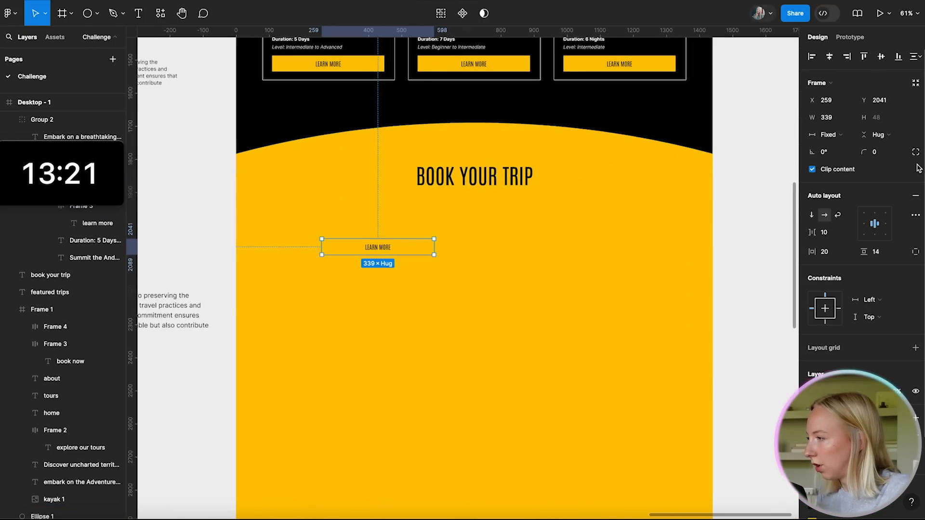
click(883, 118)
text(60)
key(Return)
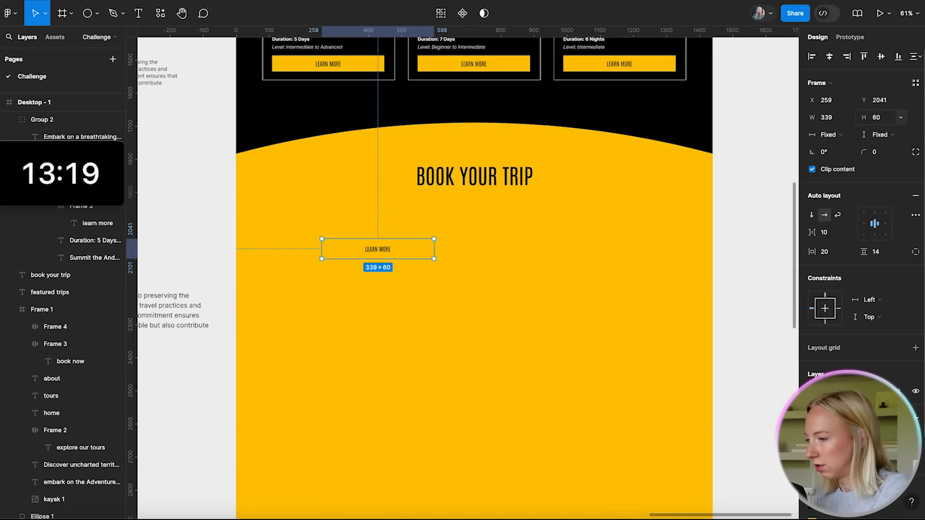
- Remove the copied button's yellow fill and give it a black stroke
scroll(863, 241, down, 1)
scroll(906, 367, down, 1)
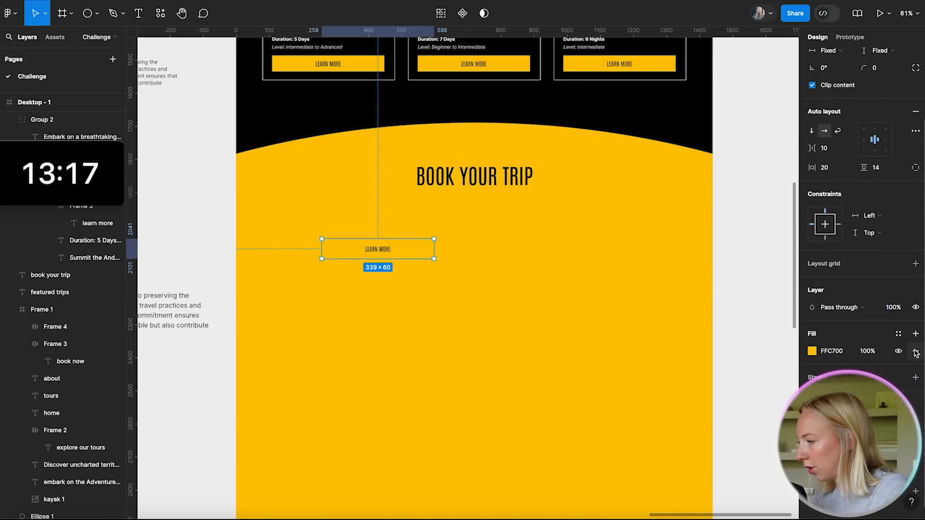
click(916, 351)
click(915, 361)
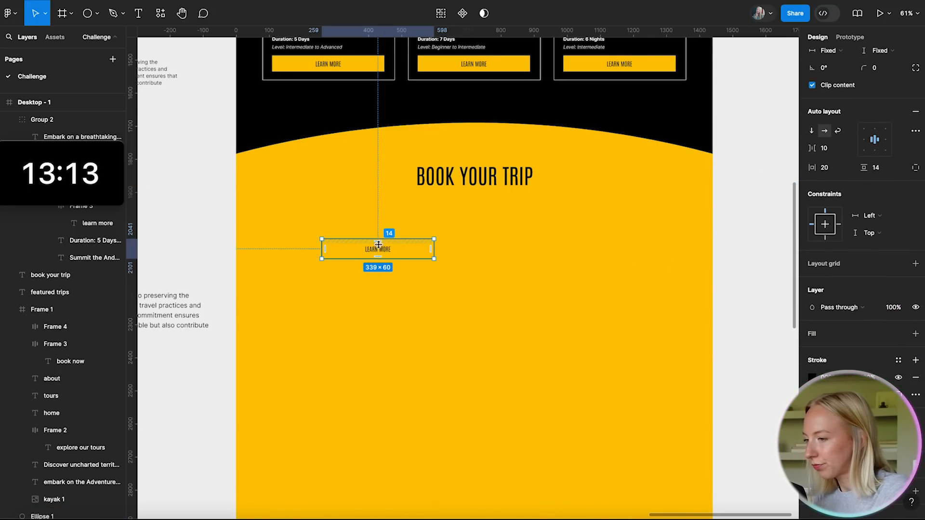
click(411, 209)
- Change the font of the outlined box's Learn More text to Inter
scroll(376, 261, up, 5)
super+click(377, 233)
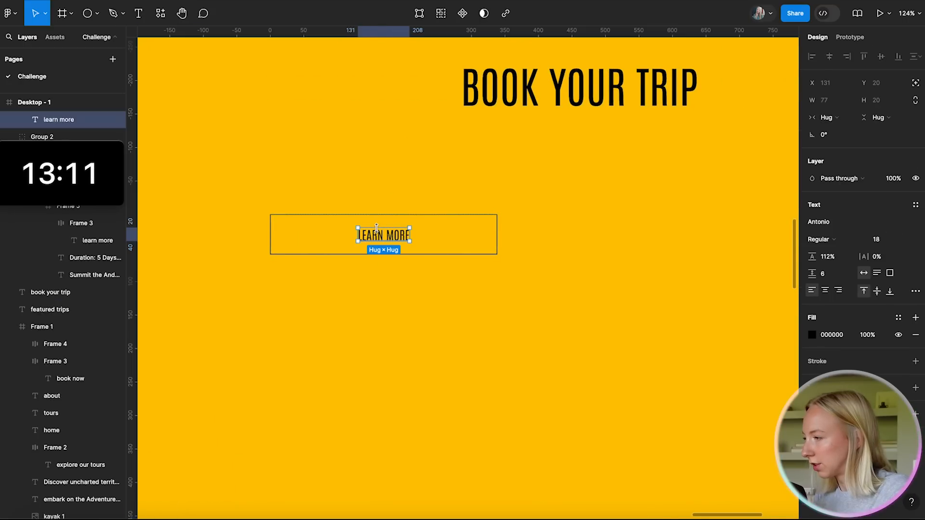
click(828, 221)
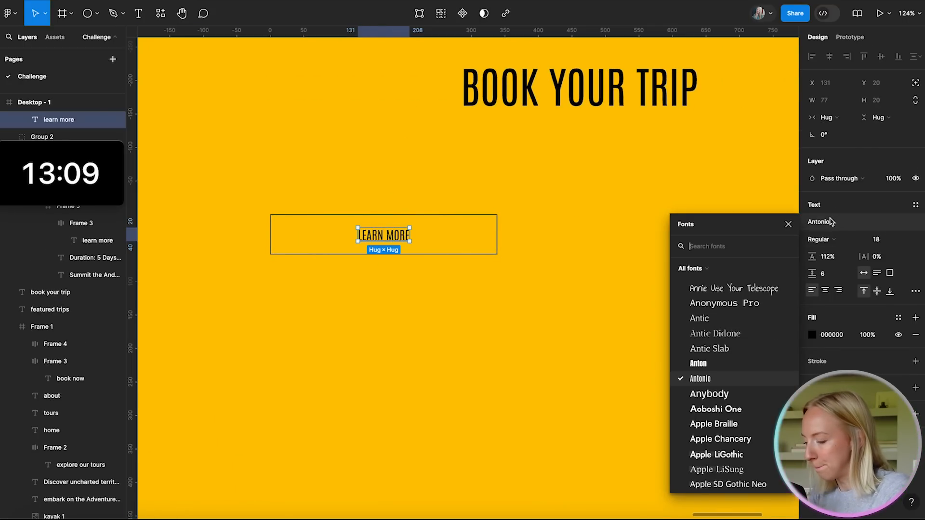
text(int)
key(Return)
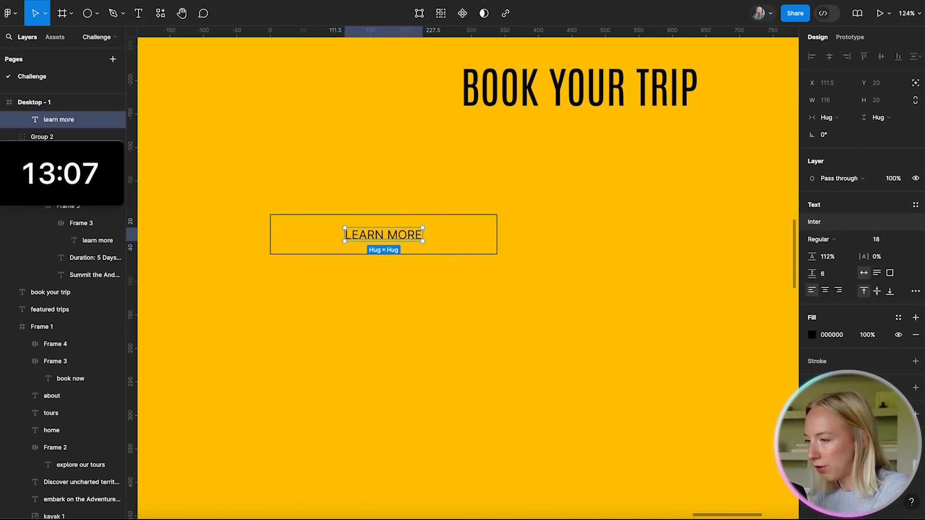
scroll(409, 262, down, 5)
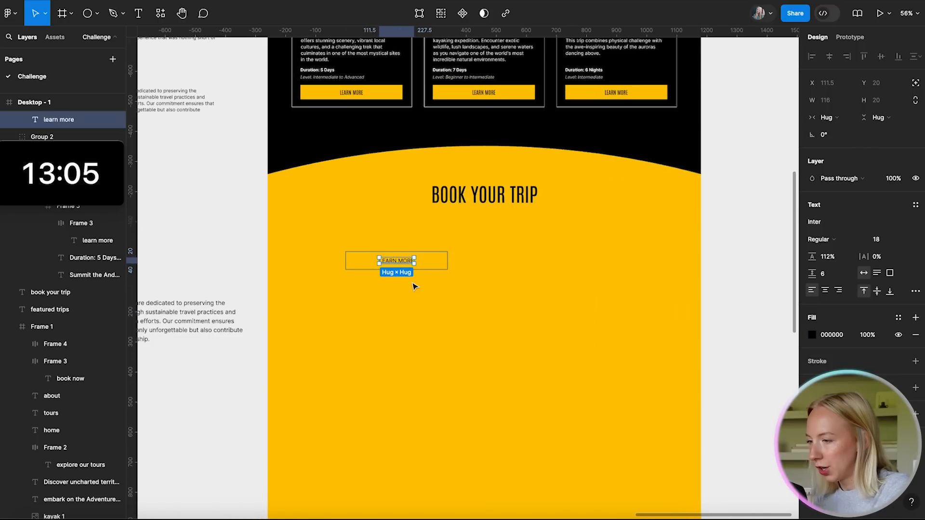
- Remove auto layout from the outlined box and move its text toward the box's left edge at X 32
click(400, 270)
scroll(397, 263, up, 3)
click(396, 257)
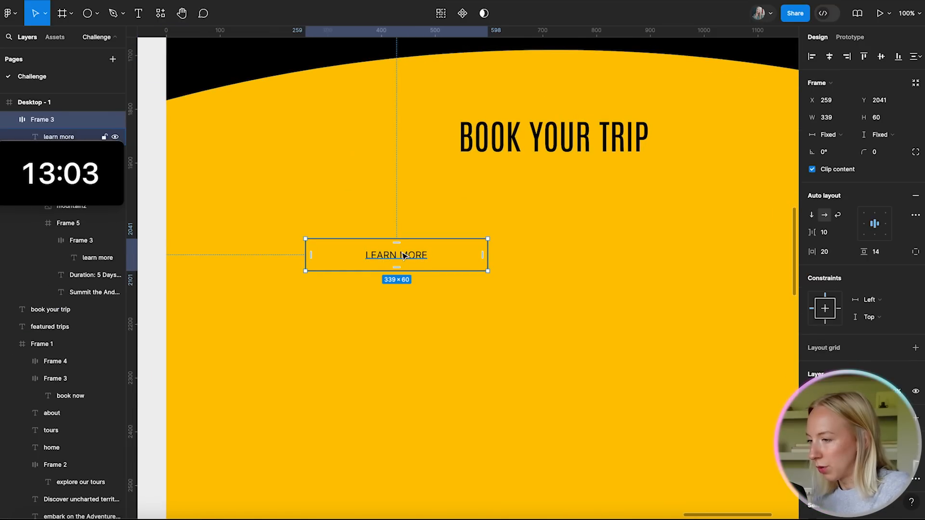
click(378, 257)
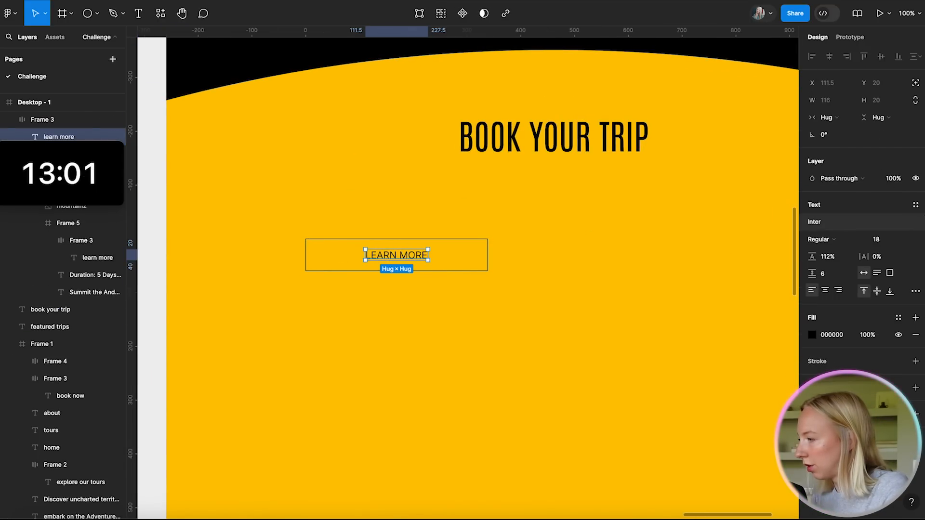
click(547, 287)
click(425, 262)
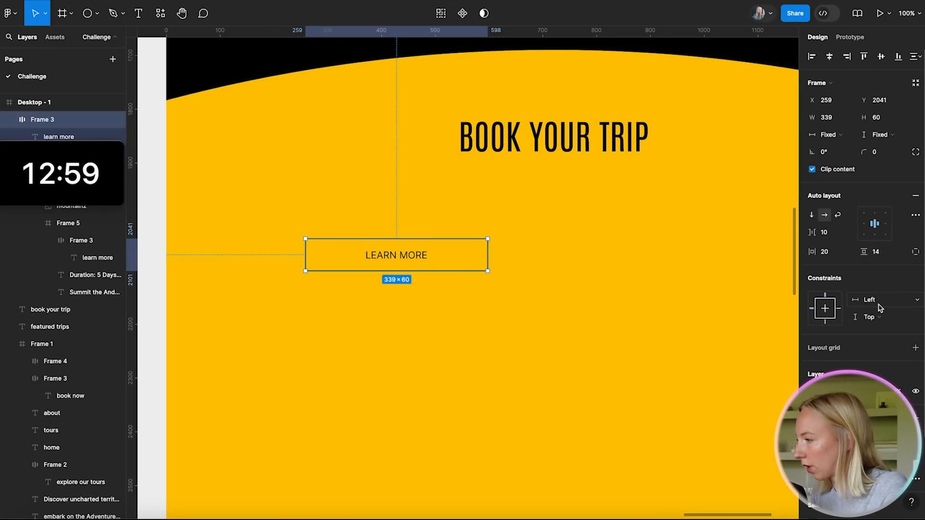
click(915, 196)
drag(413, 256, 373, 258)
scroll(381, 274, down, 5)
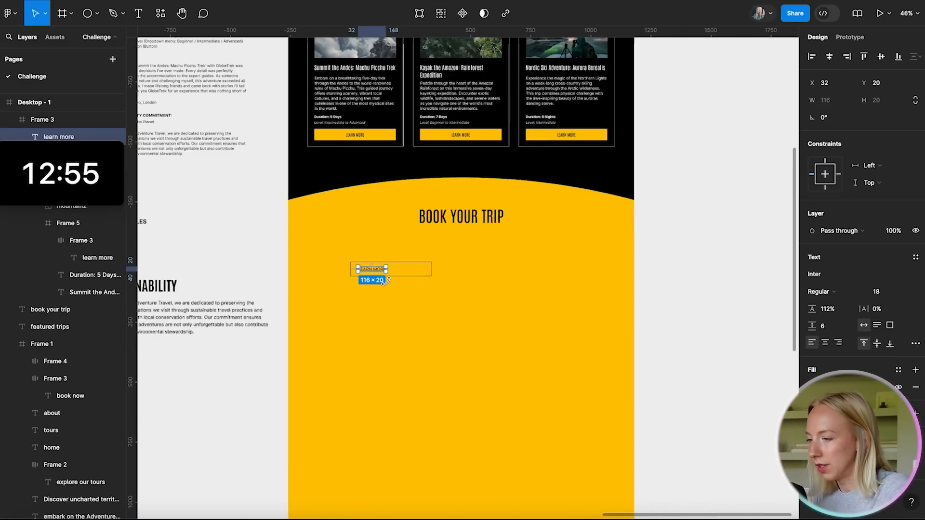
- Copy the box's text to just above the box, aligned with its left edge, and change it to "Desintation"
scroll(366, 274, up, 6)
drag(354, 273, 330, 232)
double_click(330, 231)
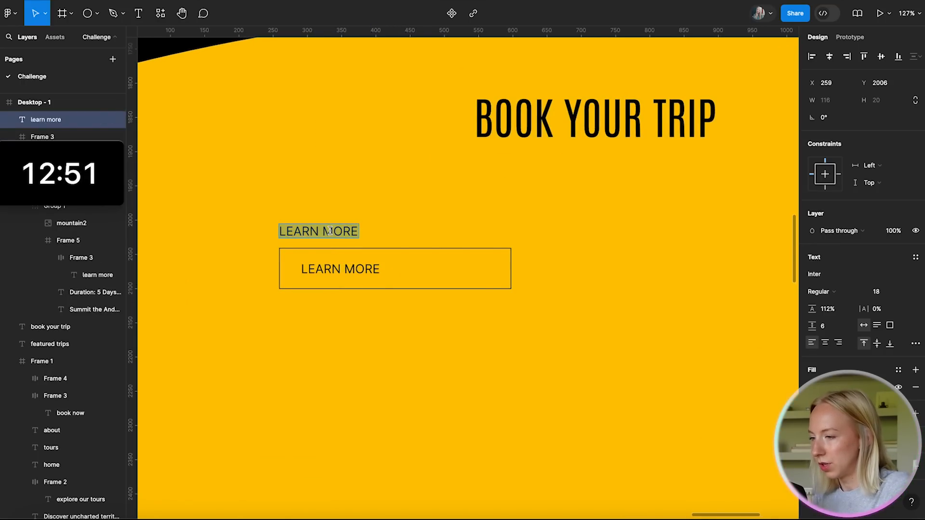
scroll(331, 231, down, 5)
scroll(330, 231, up, 6)
text(Des)
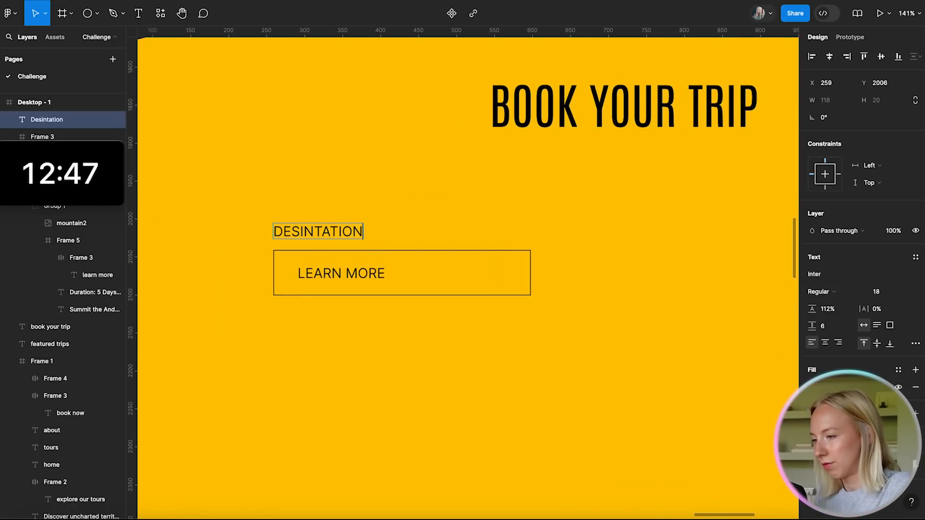
- Change the text inside the outlined box to "Any"
double_click(348, 275)
text(A)
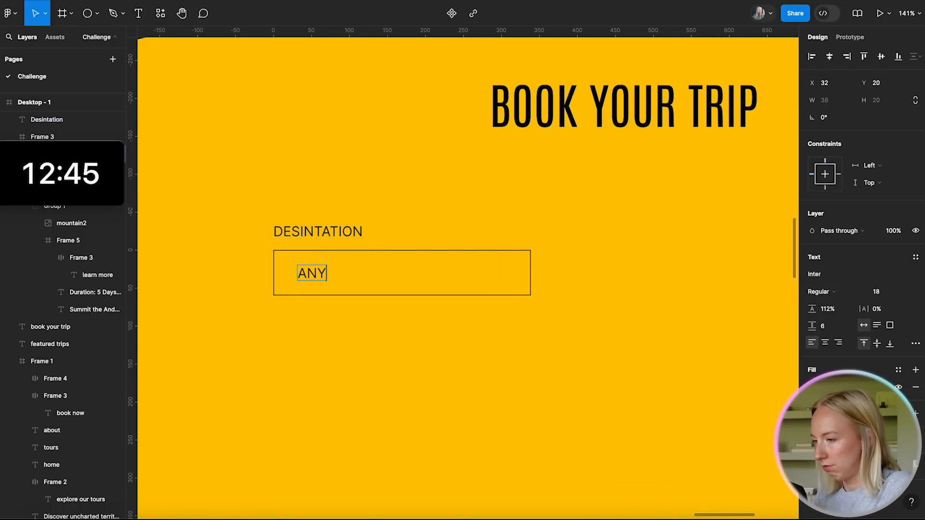
text(NY)
key(Escape)
click(405, 335)
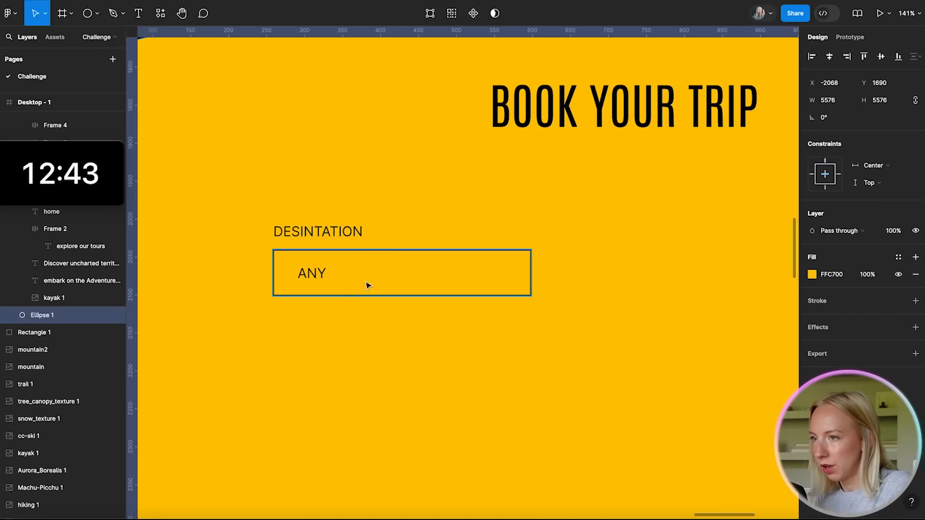
- Draw a downward chevron with the Pen tool near the field's right end and shift it slightly up and left
key(p)
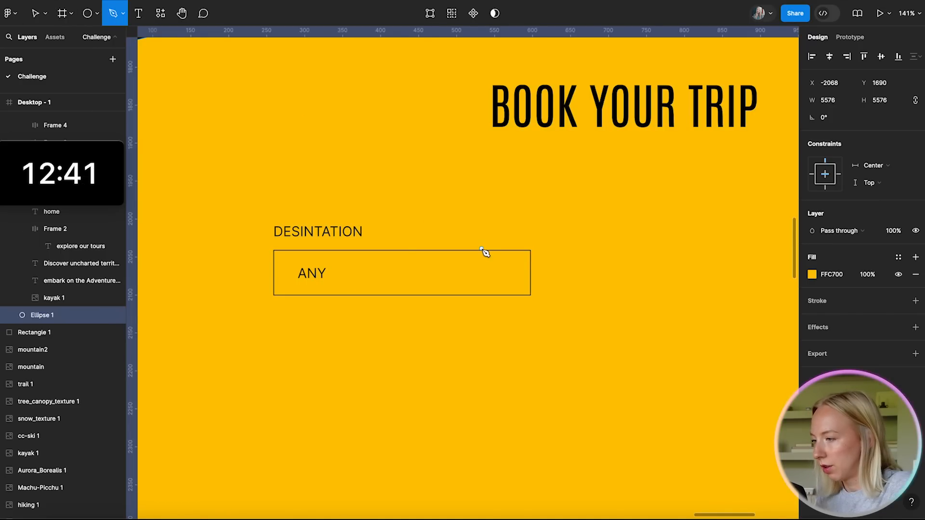
scroll(484, 250, up, 5)
click(524, 309)
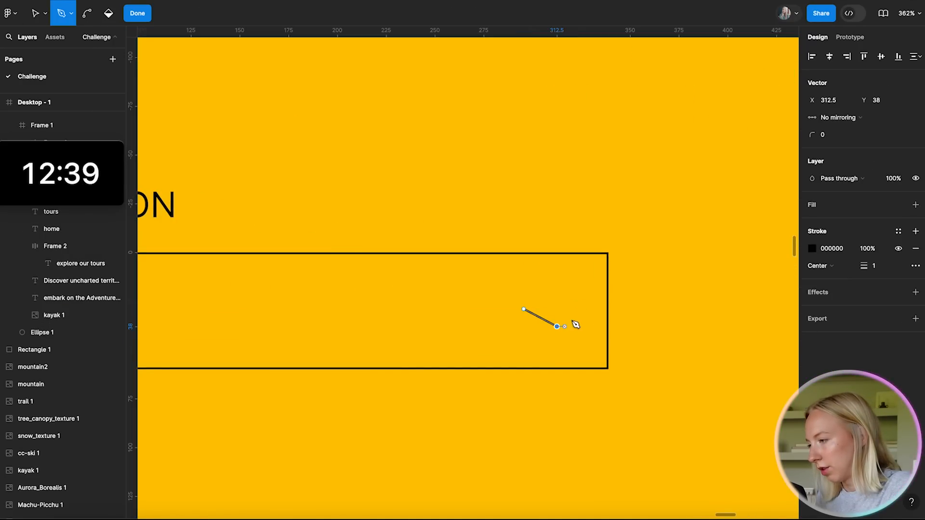
click(586, 309)
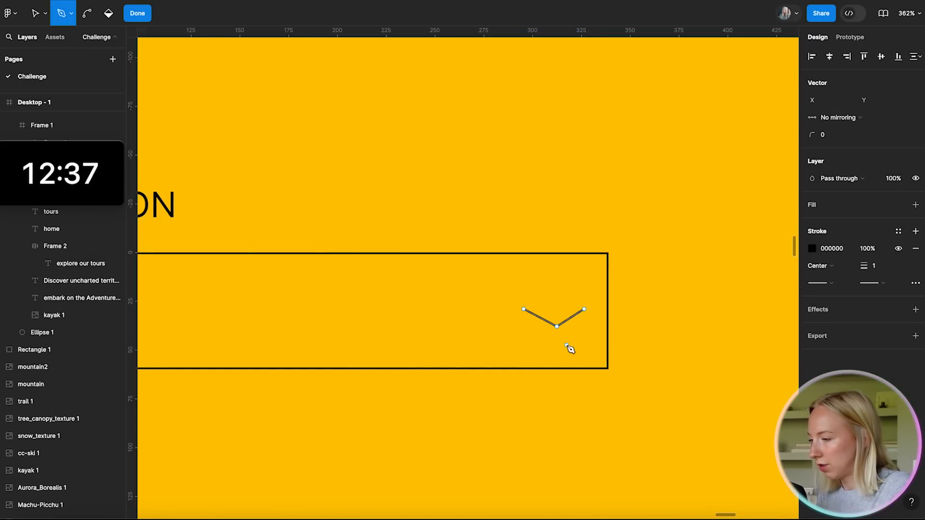
key(Escape)
scroll(573, 345, up, 3)
drag(600, 296, 562, 281)
scroll(556, 276, up, 5)
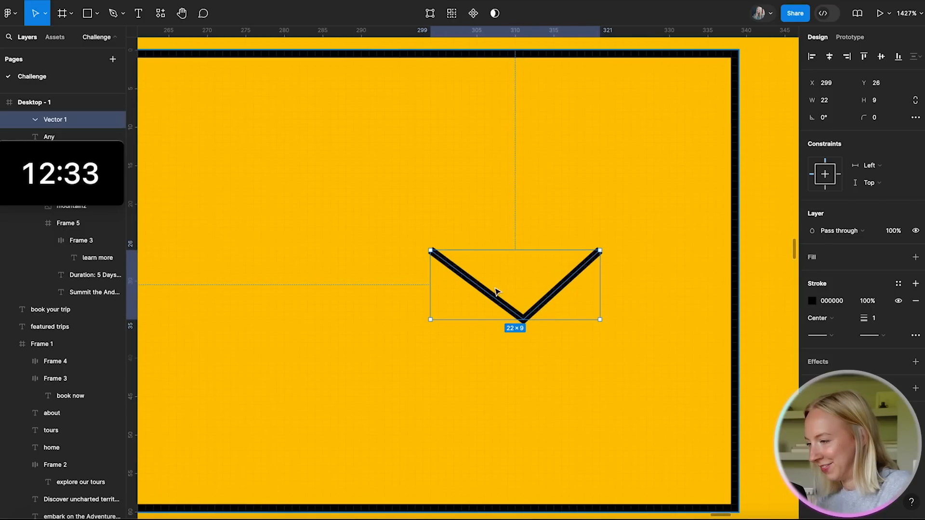
- Shift the chevron's left end point inward to X 301.5 to even out its two arms
double_click(523, 285)
drag(431, 251, 450, 250)
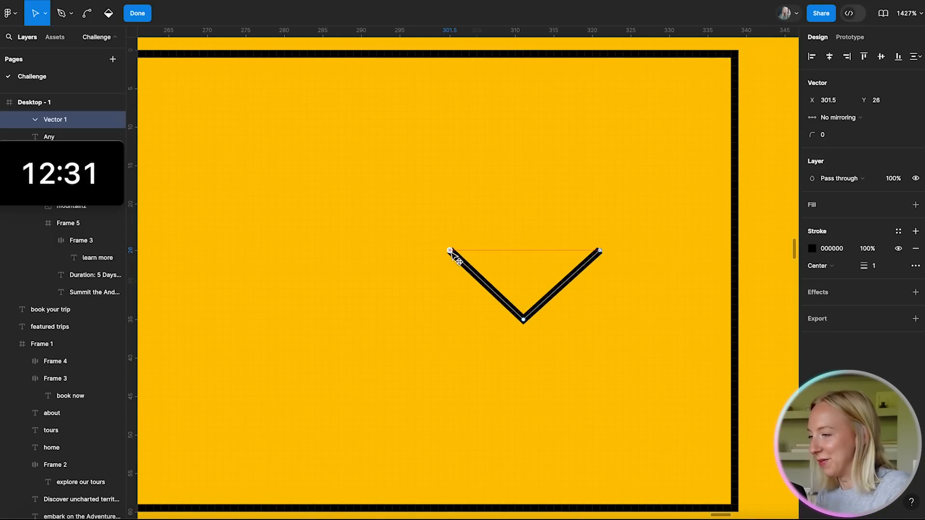
key(Escape)
key(Escape)
scroll(559, 361, down, 8)
double_click(666, 363)
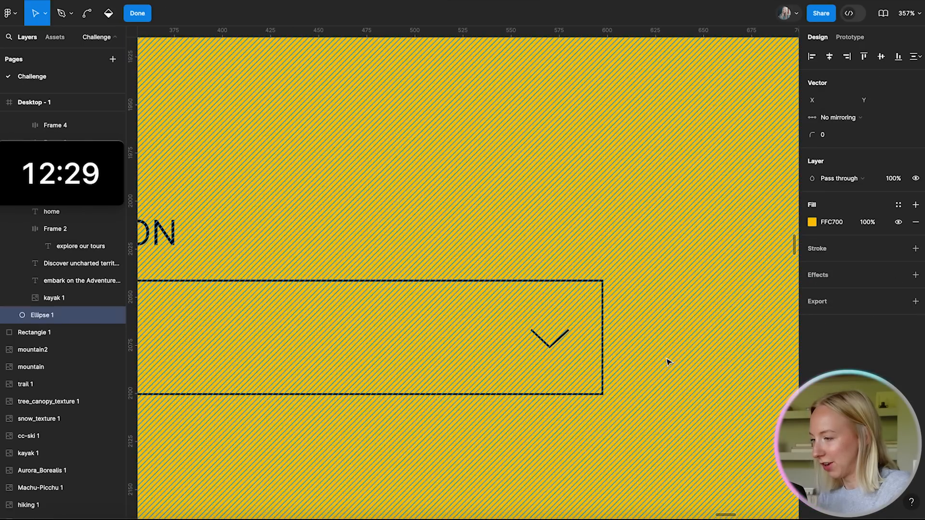
scroll(666, 362, down, 4)
key(Escape)
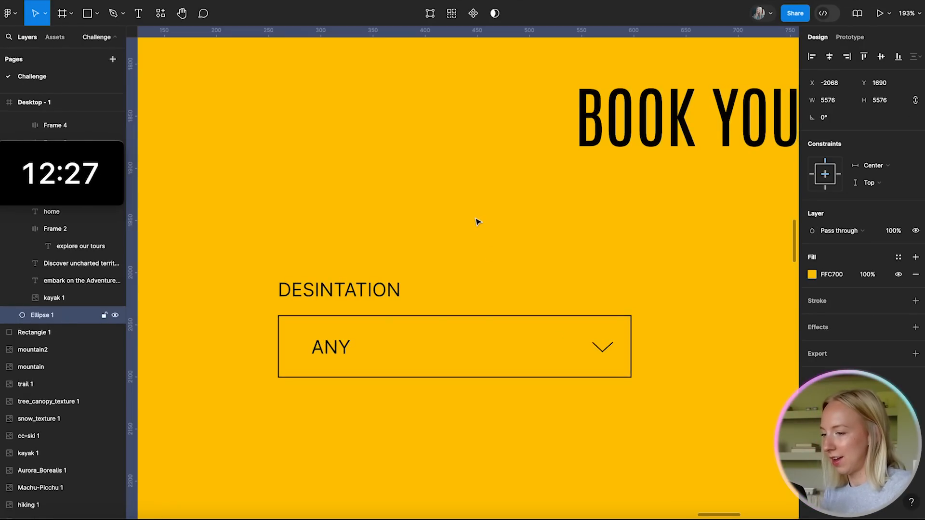
- Position the chevron at X 299.5 so it sits 20 px from the field's right edge
scroll(476, 222, down, 2)
double_click(583, 327)
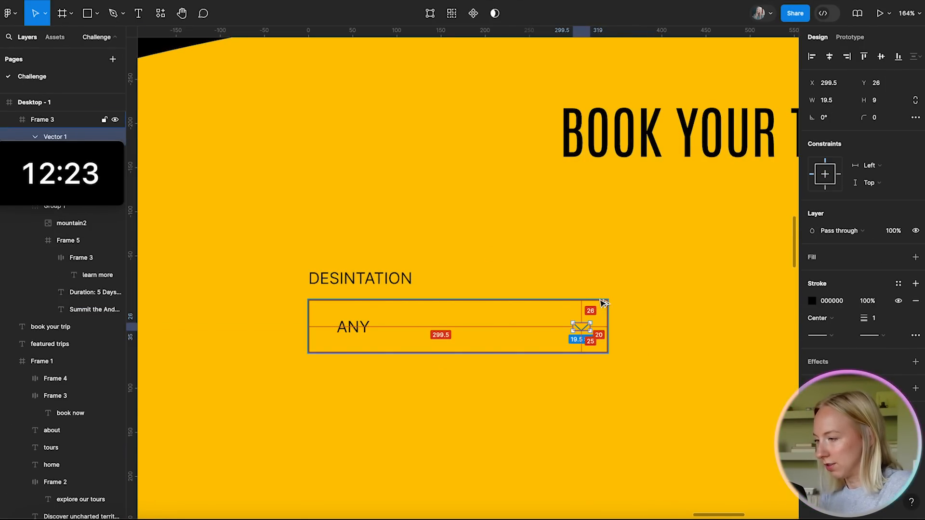
click(658, 341)
- Nudge the "Any" text left so its margin to the field's edge matches the chevron's 20 px margin
double_click(348, 327)
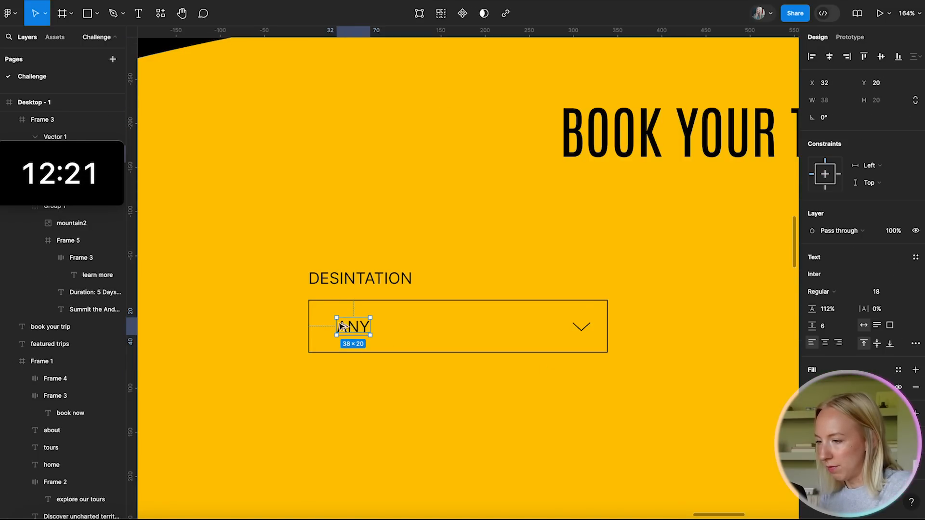
key(Left)
key(Left)
key(alt)
key(Left)
key(Left)
key(Left)
key(Left)
key(alt)
click(463, 190)
scroll(462, 189, down, 5)
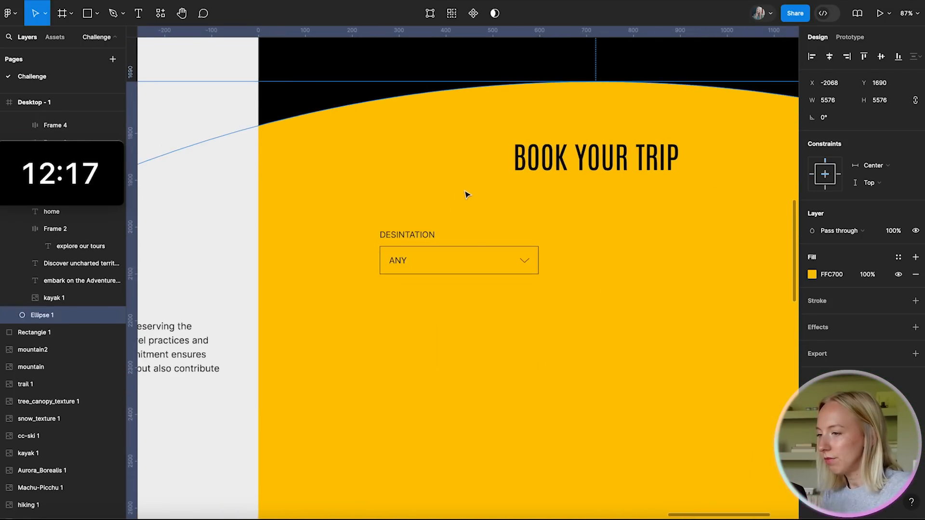
- Restyle the label above the dropdown field with original letter case, Bold weight and font size 14
click(404, 232)
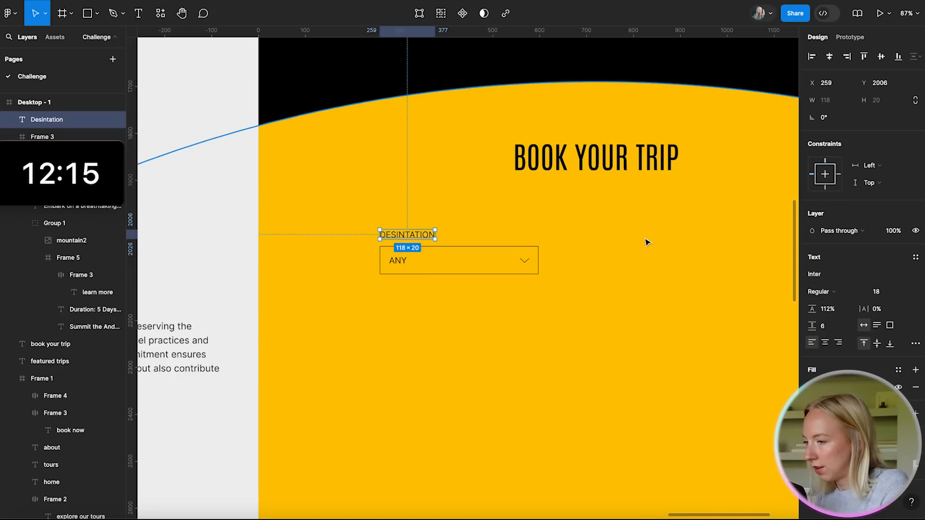
scroll(448, 212, up, 2)
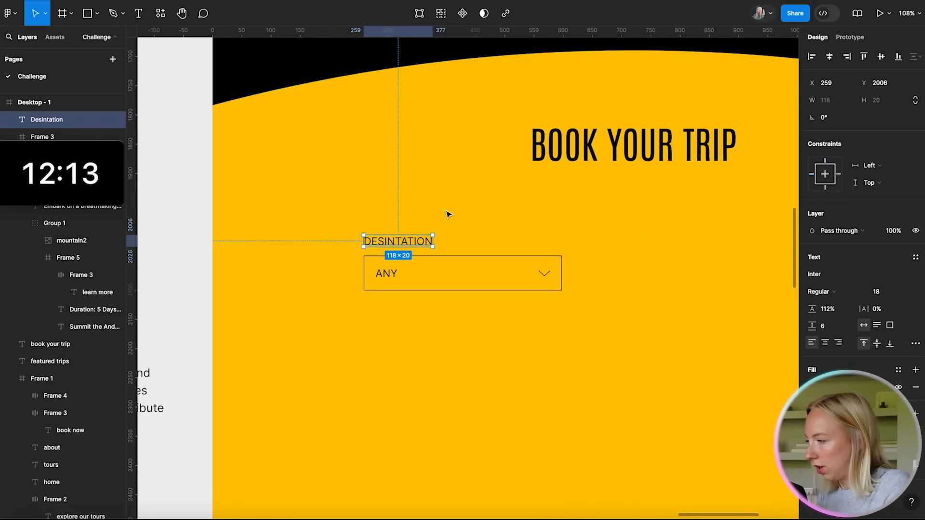
click(916, 344)
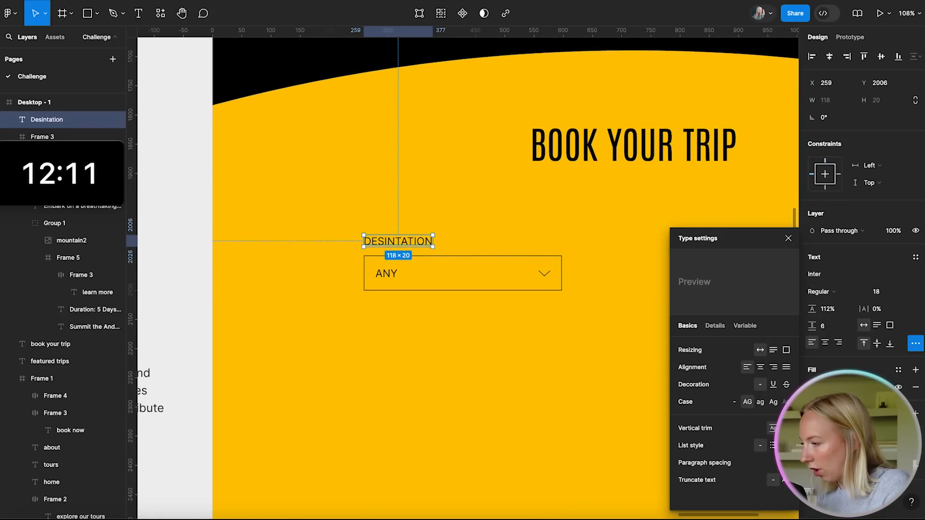
click(735, 402)
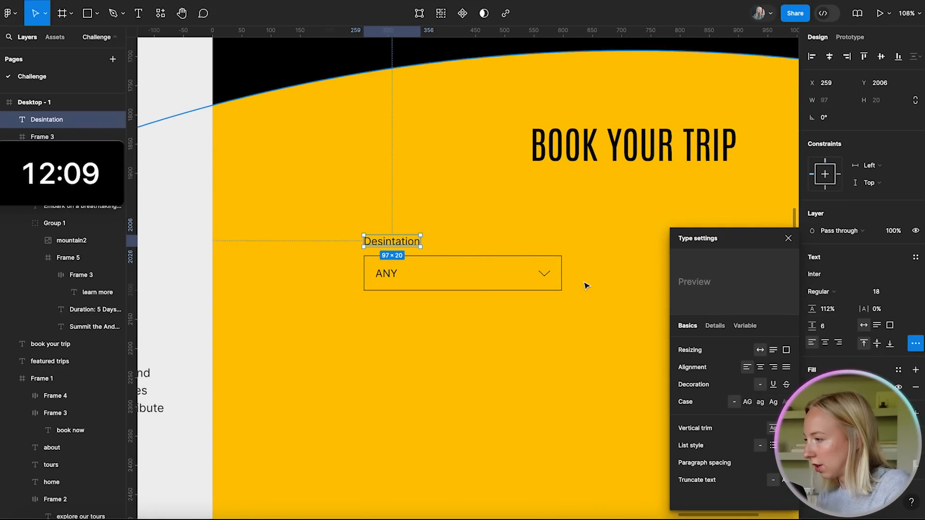
click(825, 291)
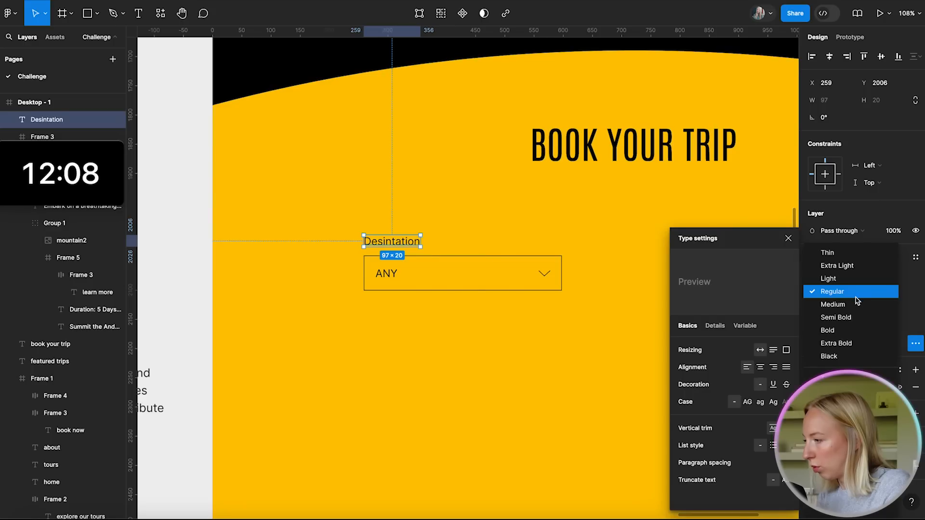
click(848, 332)
text(14)
key(Return)
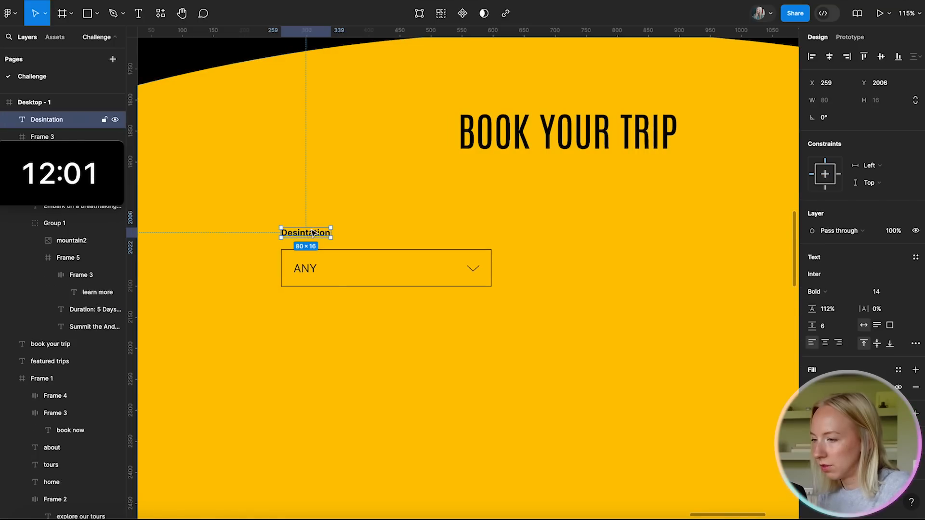
- Correct the label's spelling to "Destination" and lower it to Y 2013, 12 px above the dropdown field
double_click(314, 234)
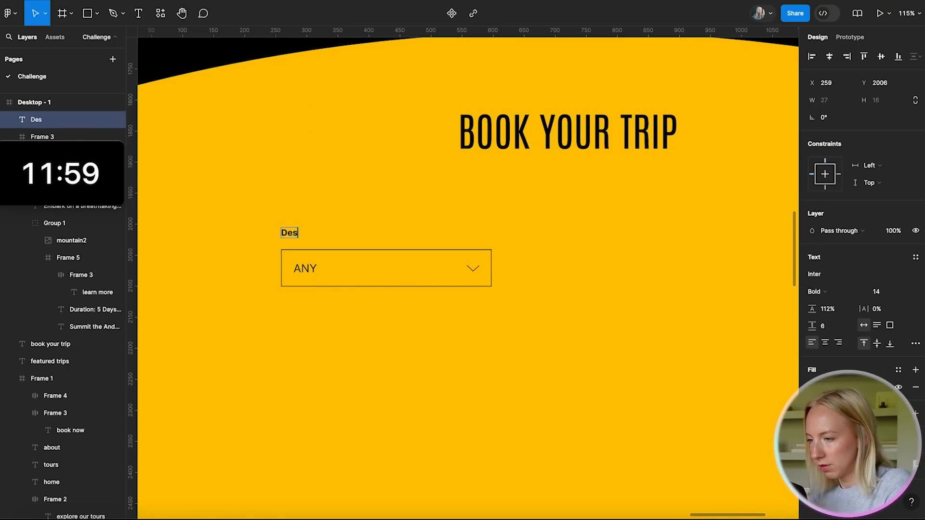
key(Escape)
click(362, 222)
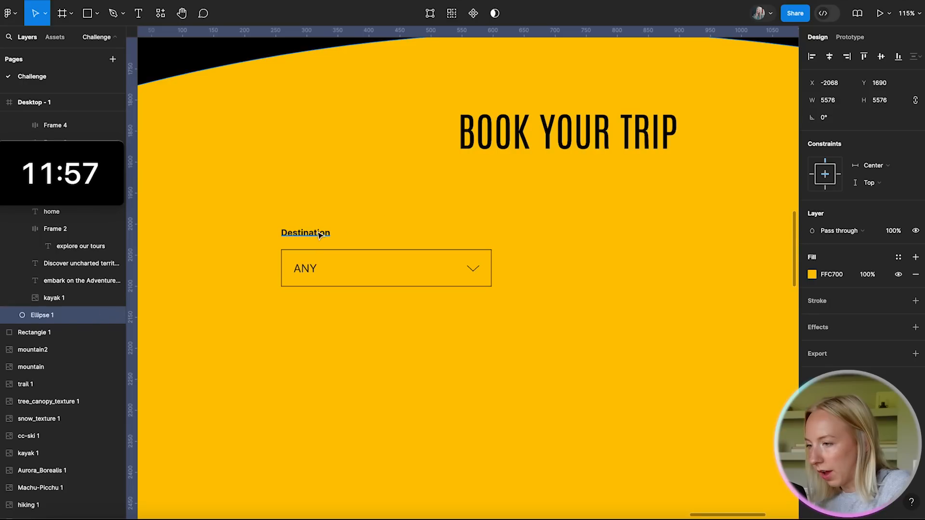
click(316, 235)
drag(306, 235, 308, 241)
key(alt)
click(288, 302)
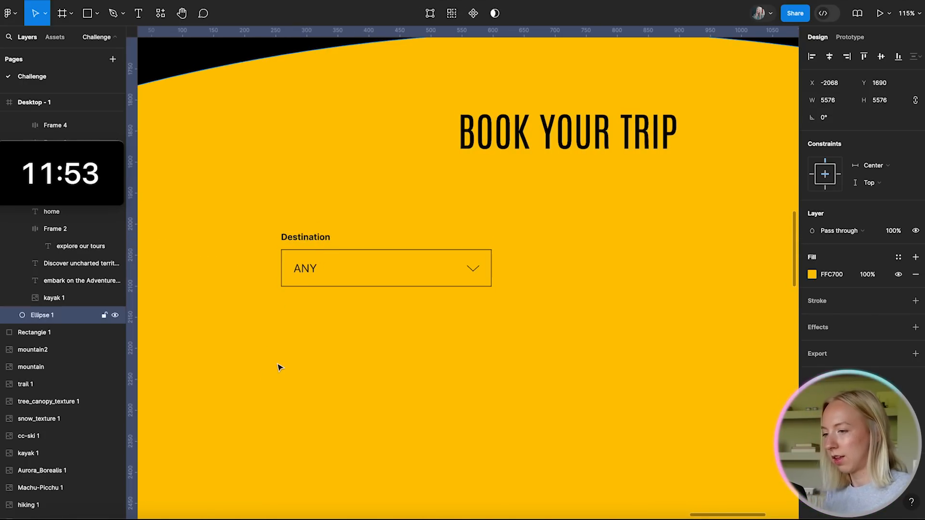
- Duplicate the Destination label and its dropdown field horizontally, placing the copy to the right at X 717
scroll(298, 318, down, 5)
scroll(320, 343, up, 5)
click(249, 286)
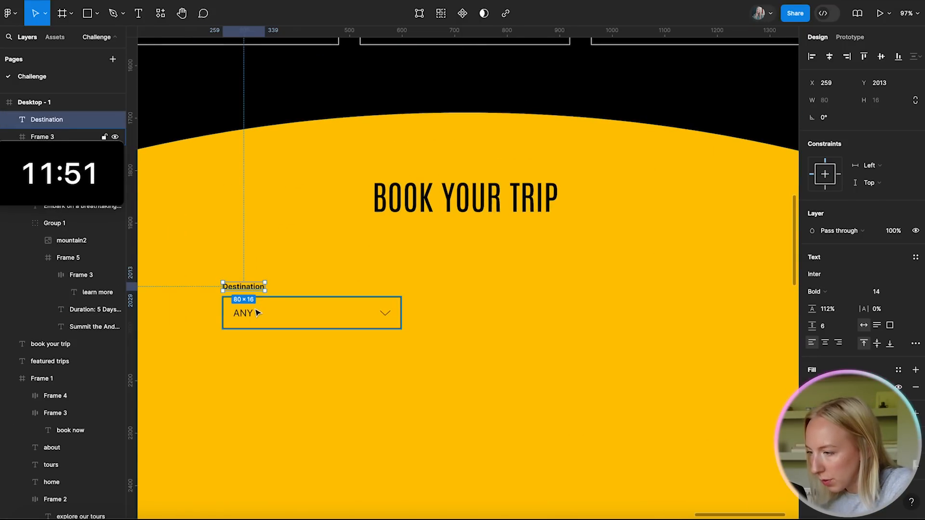
shift+click(247, 311)
scroll(332, 313, down, 3)
scroll(331, 316, down, 1)
alt+drag(304, 319, 413, 320)
click(403, 340)
- Change the duplicated field's label to "Activity", following the Search and Book form list in the brief
scroll(403, 340, left, 4)
scroll(403, 340, up, 2)
scroll(299, 159, up, 6)
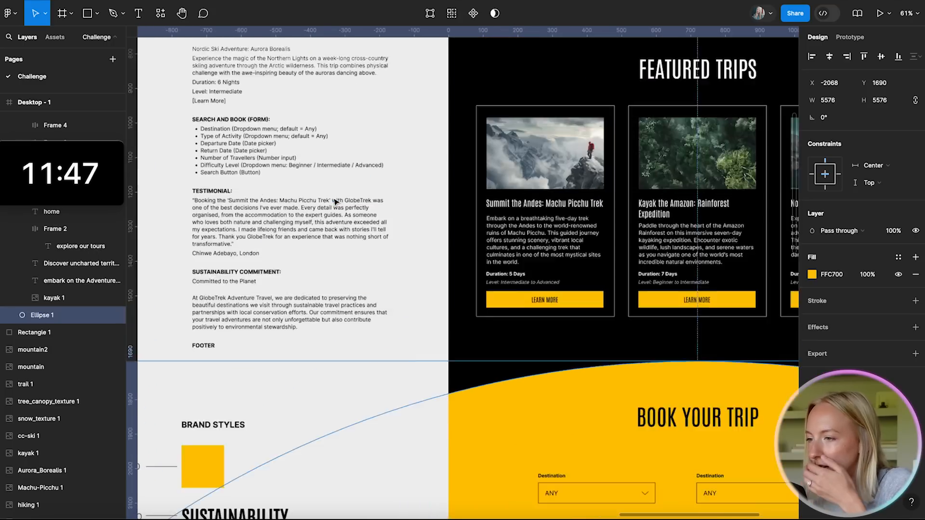
scroll(642, 403, down, 7)
scroll(642, 403, right, 5)
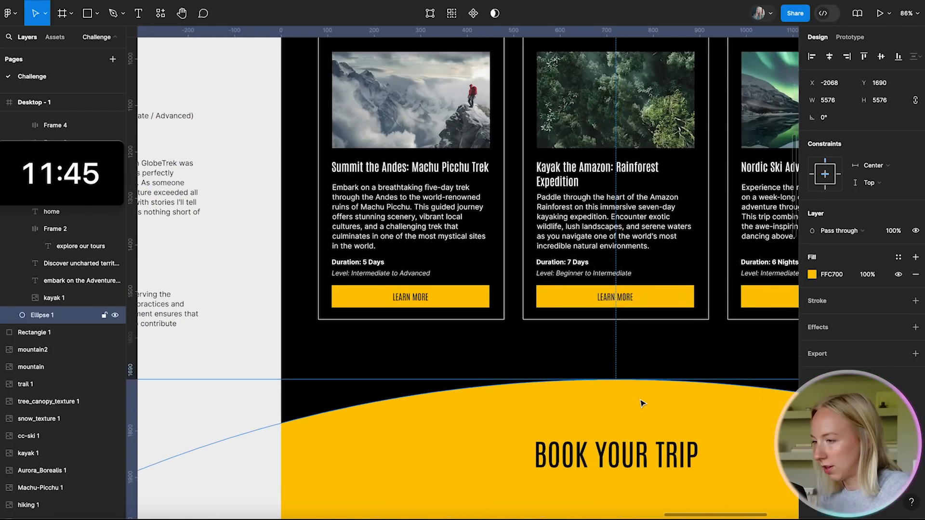
double_click(478, 250)
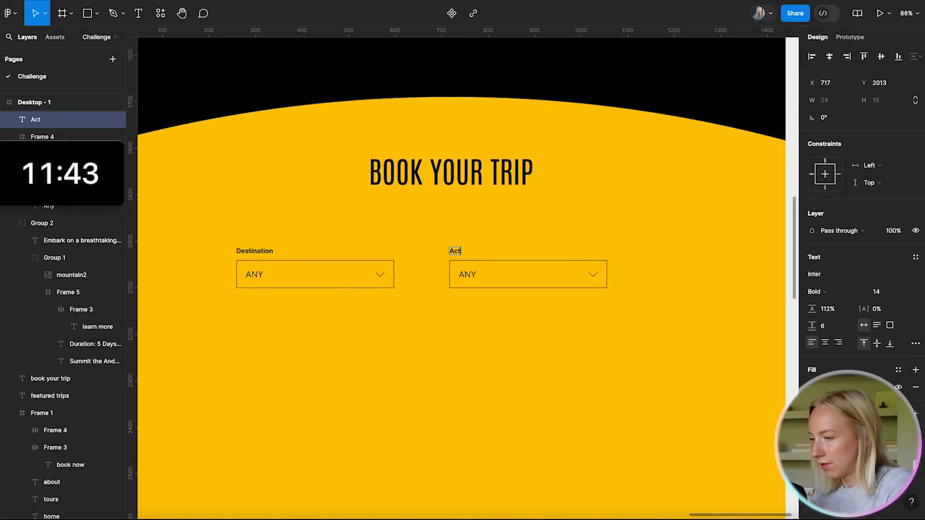
key(Escape)
click(506, 336)
- Examine the Search and Book form list in the brief for the remaining fields and their input types
scroll(530, 336, down, 3)
scroll(530, 335, left, 5)
scroll(531, 336, up, 2)
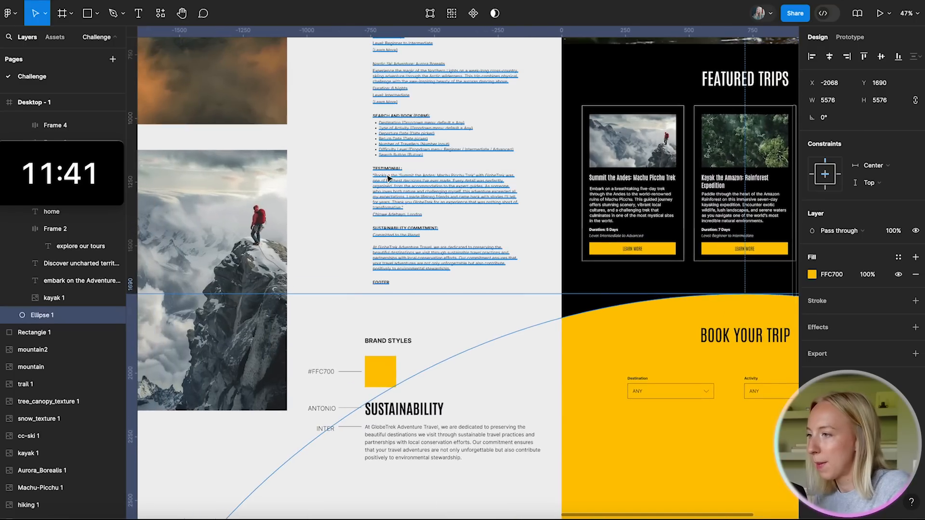
scroll(388, 177, up, 4)
scroll(433, 164, up, 1)
scroll(433, 164, right, 1)
scroll(482, 159, up, 1)
scroll(482, 159, right, 1)
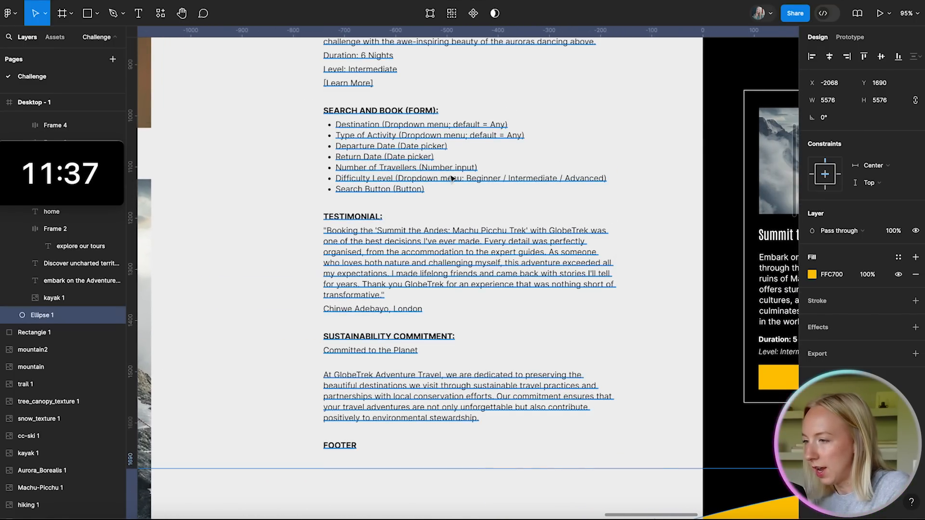
scroll(453, 178, right, 7)
scroll(452, 178, down, 4)
scroll(692, 353, down, 4)
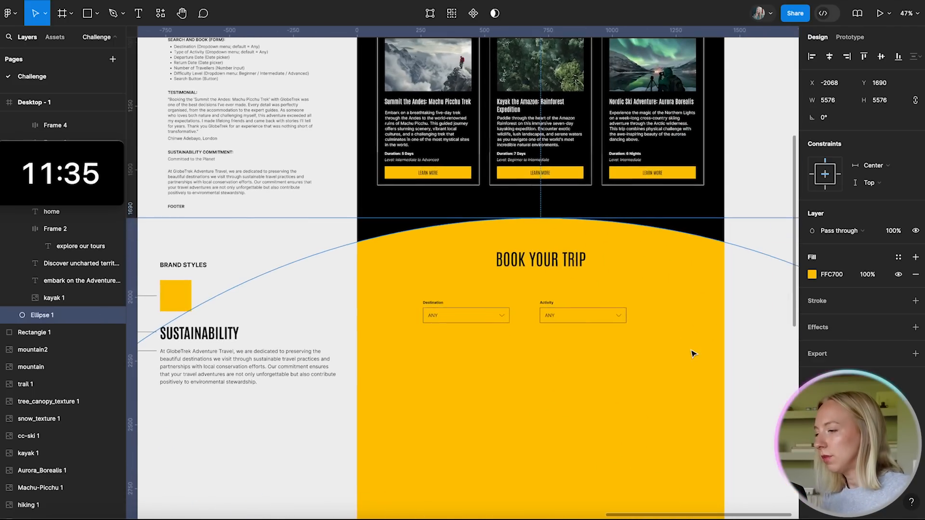
scroll(692, 354, up, 3)
- Group the Destination label with its dropdown field, and group the Activity label with its own field
click(308, 315)
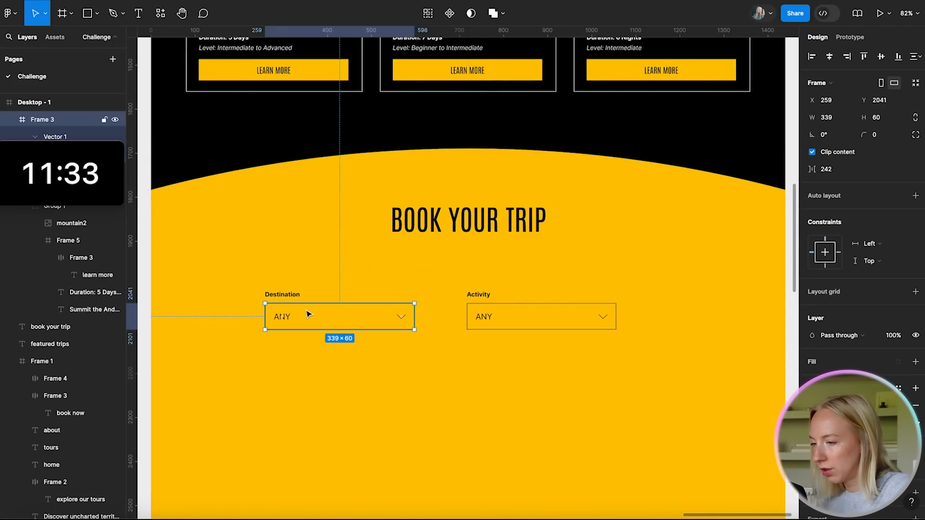
shift+click(293, 297)
key(ctrl+g)
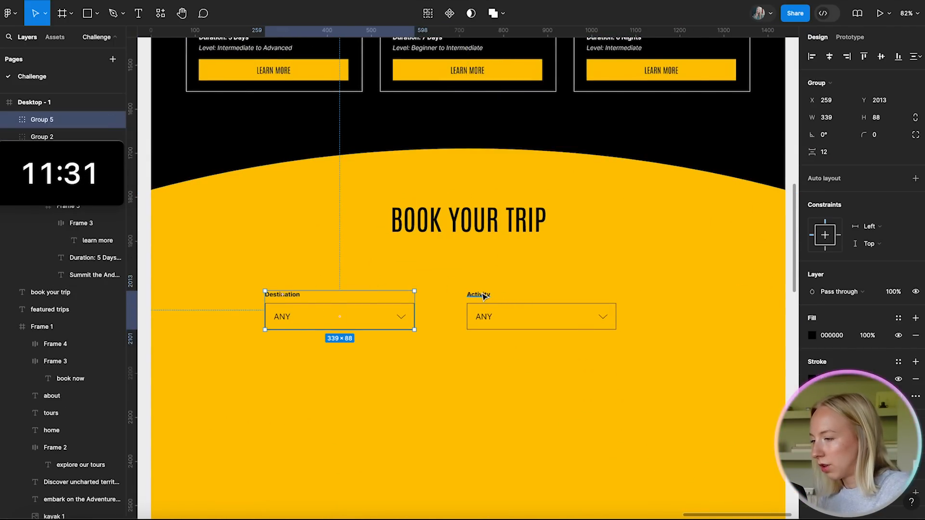
click(483, 297)
shift+click(492, 317)
key(ctrl+g)
click(504, 379)
scroll(504, 379, down, 5)
scroll(458, 337, down, 1)
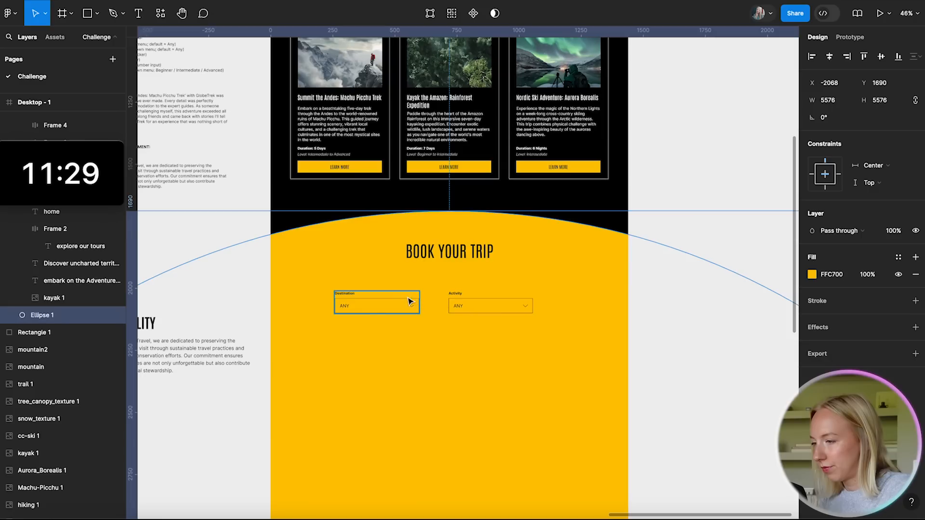
- Widen the Destination and Activity groups to 600 px at X 80, stacking Activity below Destination at Y 2130
click(367, 310)
drag(368, 310, 439, 303)
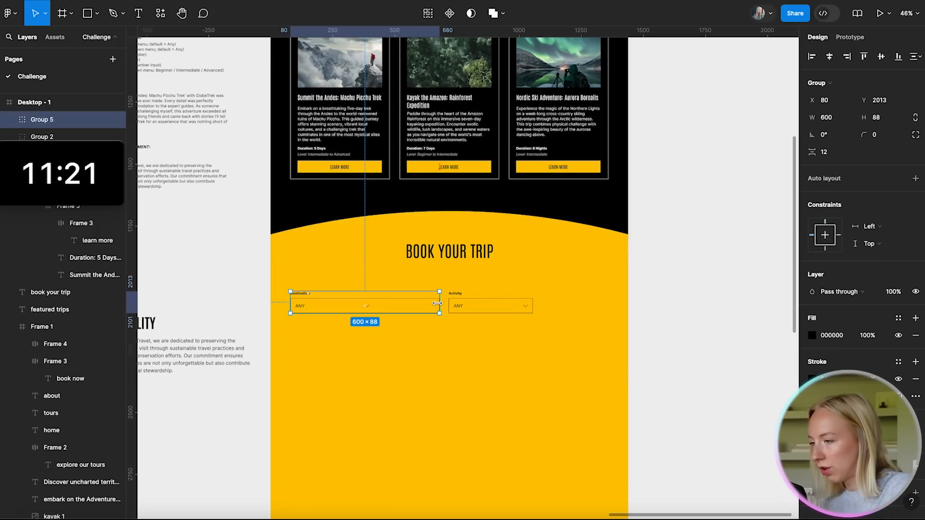
click(490, 299)
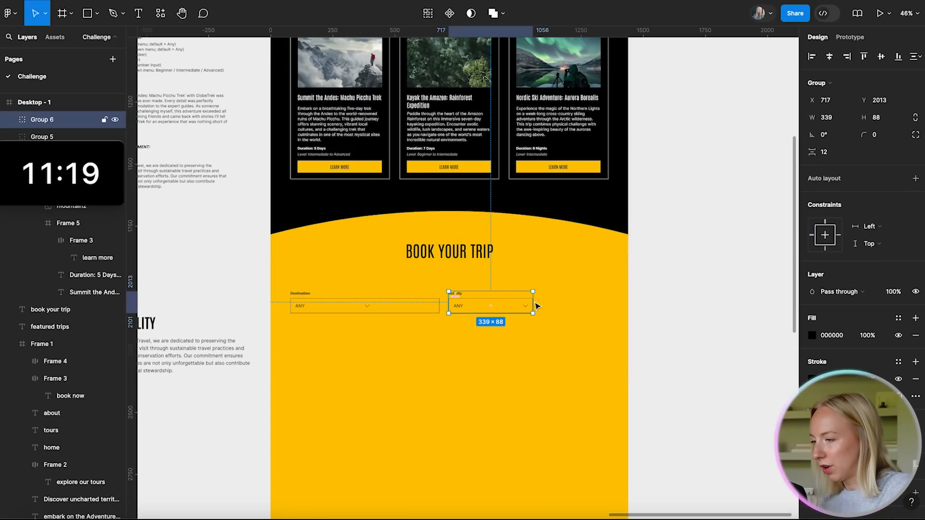
drag(490, 298, 439, 335)
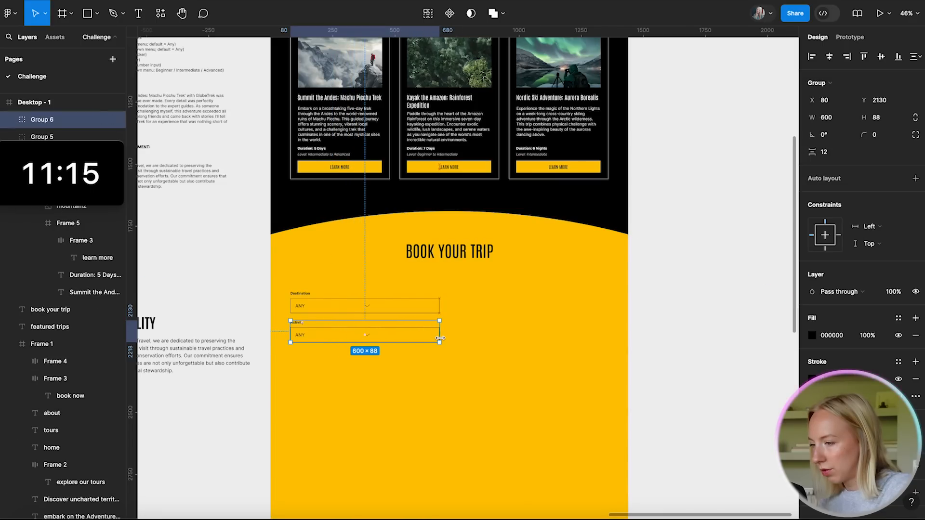
- Move the chevrons of the Destination and Activity fields together to the right ends of their boxes
click(369, 309)
scroll(369, 309, up, 5)
double_click(367, 308)
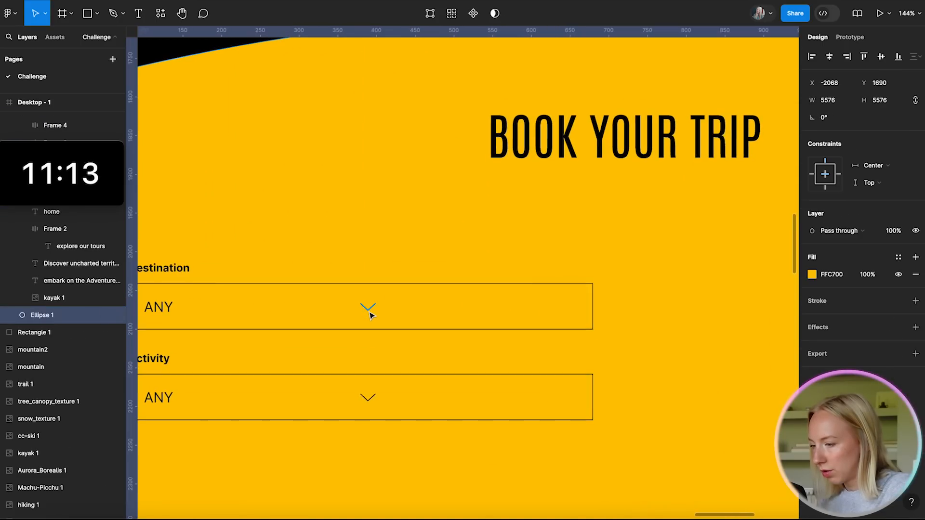
shift+click(370, 399)
drag(371, 401, 568, 398)
click(528, 231)
- Move the Activity group up beside the Destination group, level with it at Y 2013 and at X 729
scroll(529, 232, down, 5)
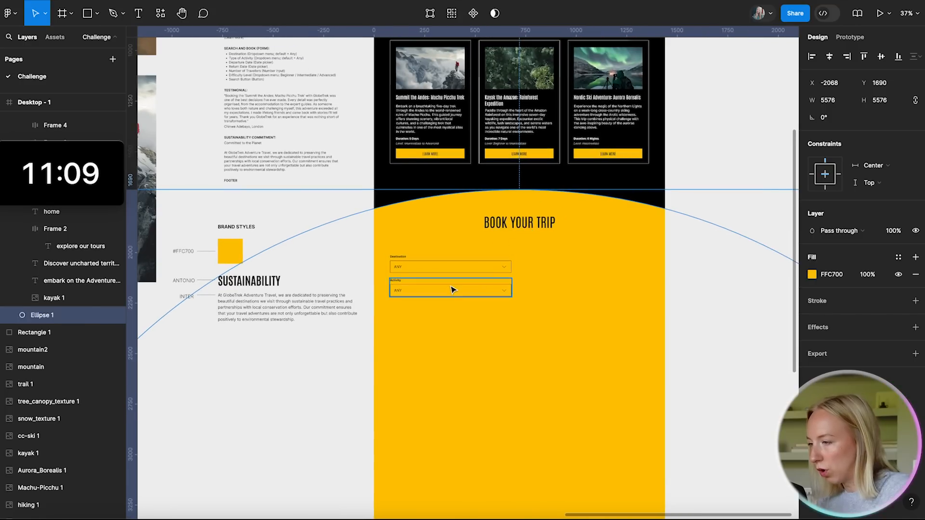
click(560, 273)
key(Up)
key(Up)
key(Up)
key(Up)
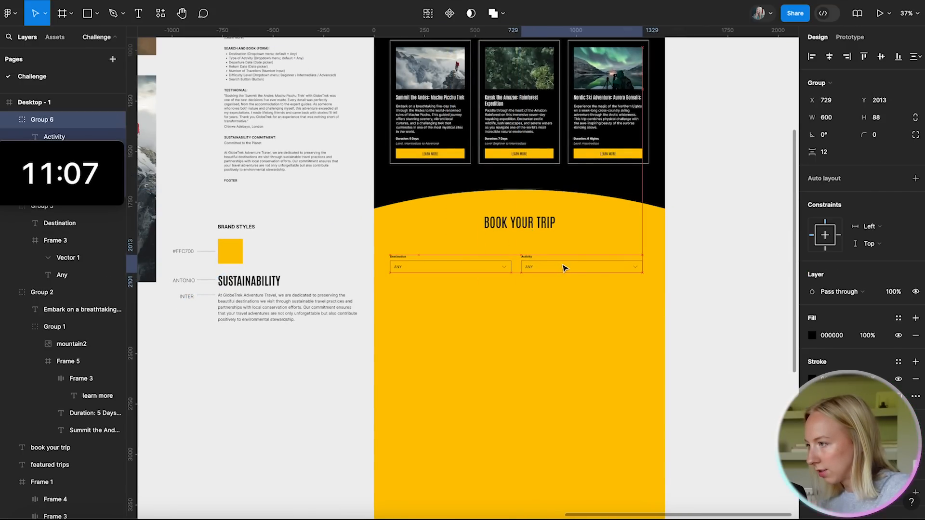
- Shift the Activity group to X 760 so its right edge aligns with the last featured trip card
drag(565, 268, 569, 268)
key(alt)
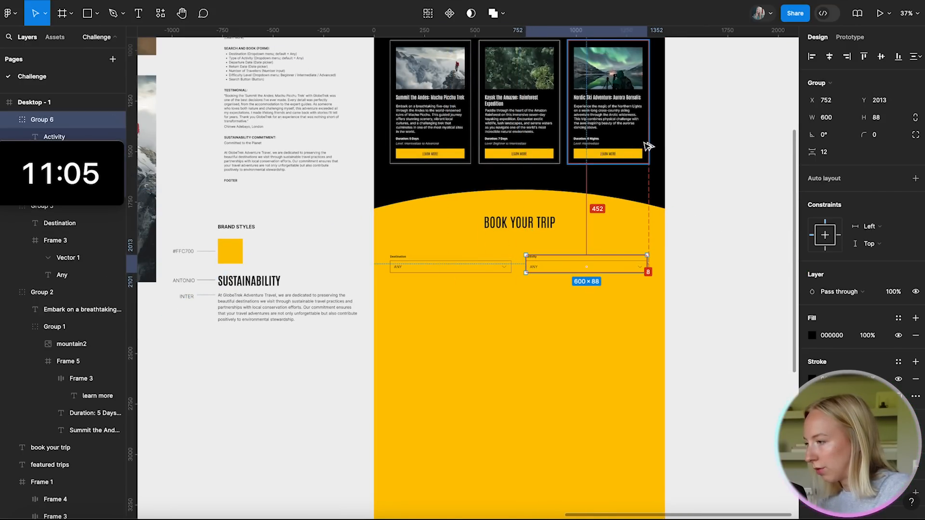
scroll(679, 251, up, 5)
key(Right)
key(Right)
key(Right)
key(Right)
key(Right)
key(Right)
key(Right)
key(Right)
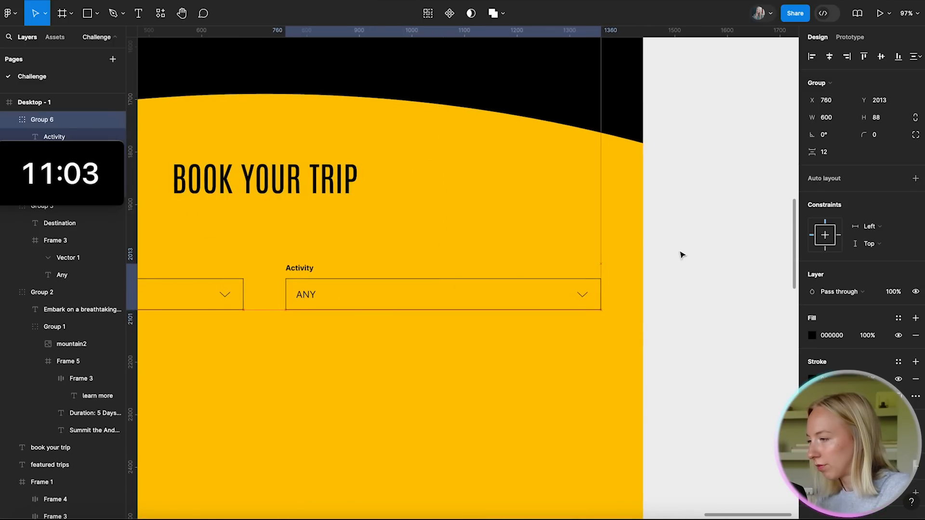
key(alt)
scroll(678, 256, down, 5)
click(675, 258)
- Review the Search and Book form list in the brief against the two-column field layout under Book Your Trip
scroll(626, 279, up, 2)
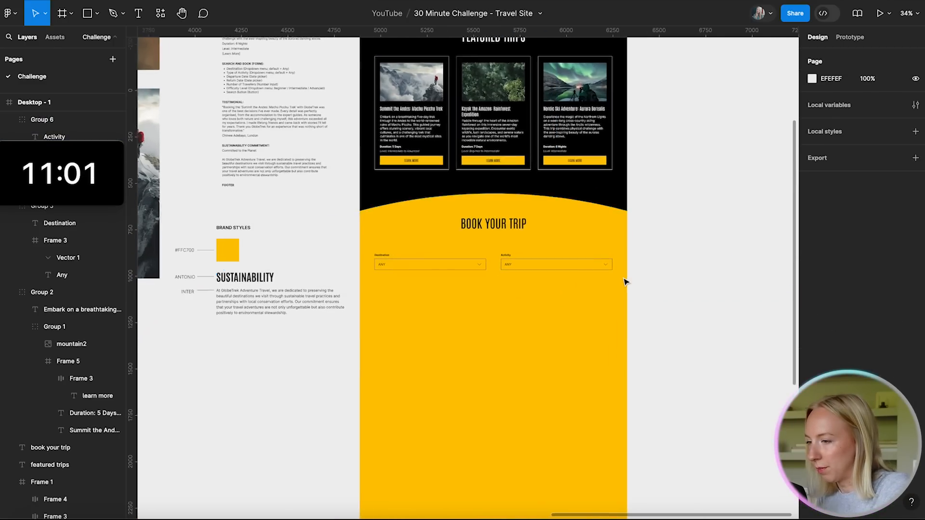
scroll(524, 304, down, 2)
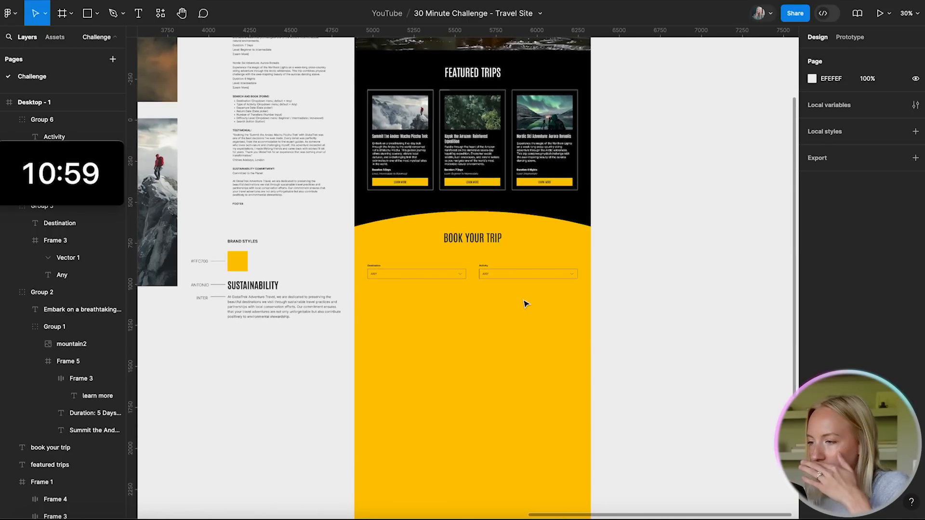
scroll(525, 304, up, 3)
scroll(442, 260, up, 4)
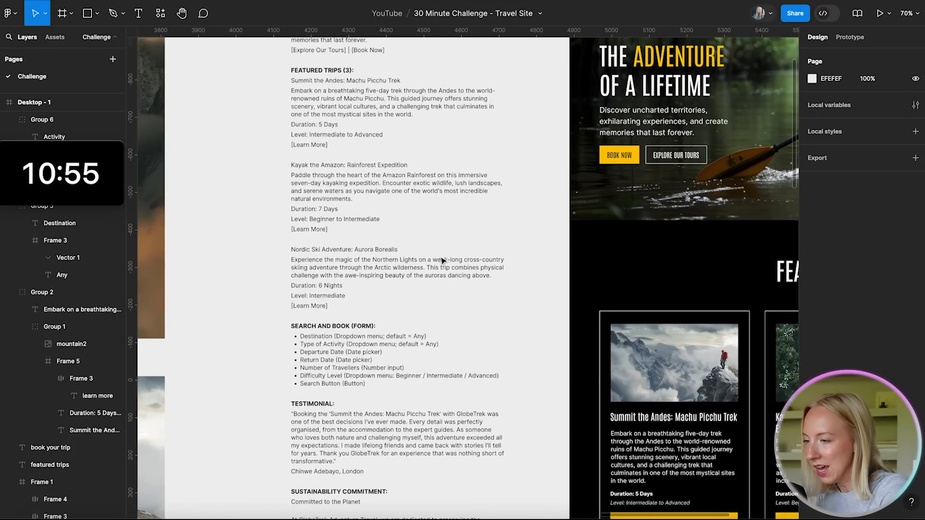
scroll(371, 324, down, 2)
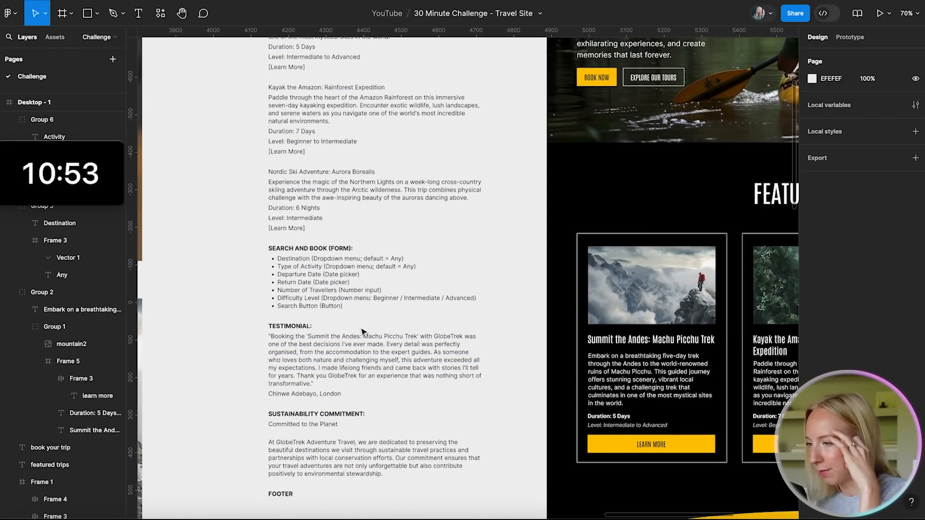
scroll(367, 331, up, 3)
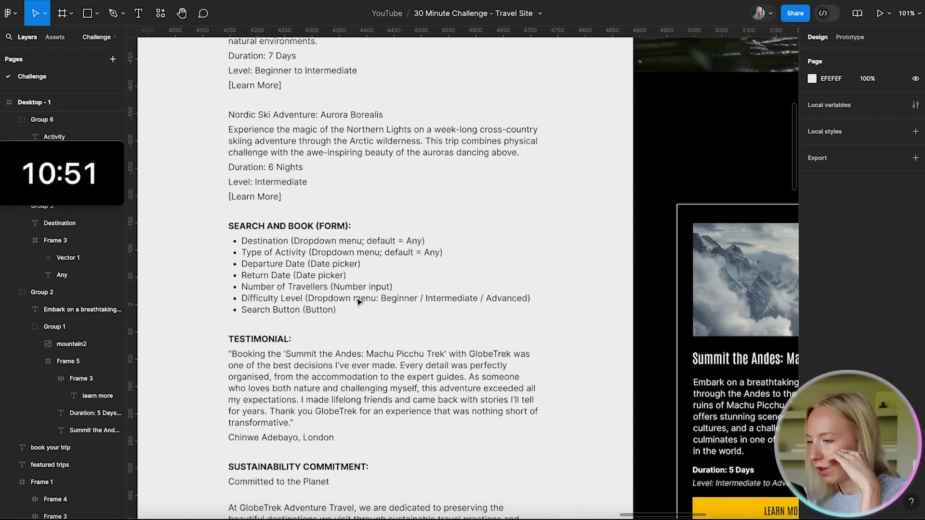
scroll(359, 302, down, 5)
scroll(714, 391, down, 2)
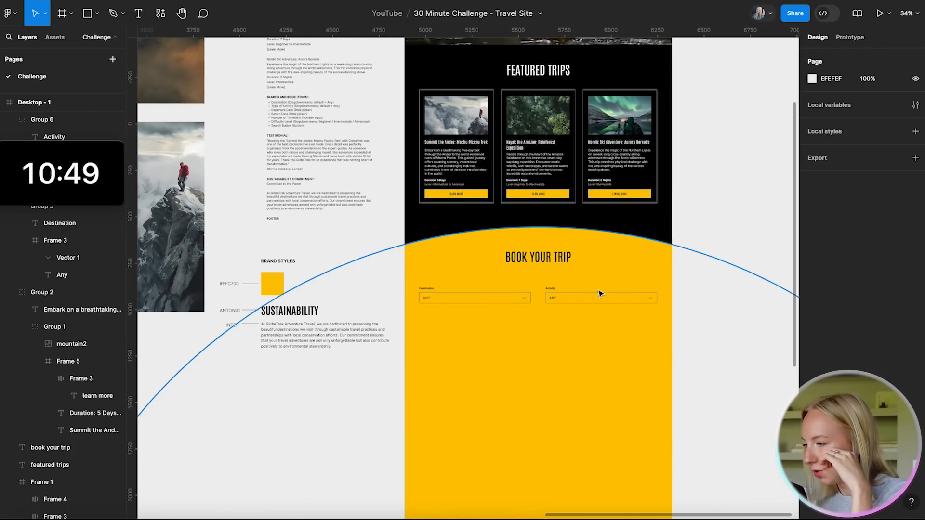
scroll(600, 293, up, 3)
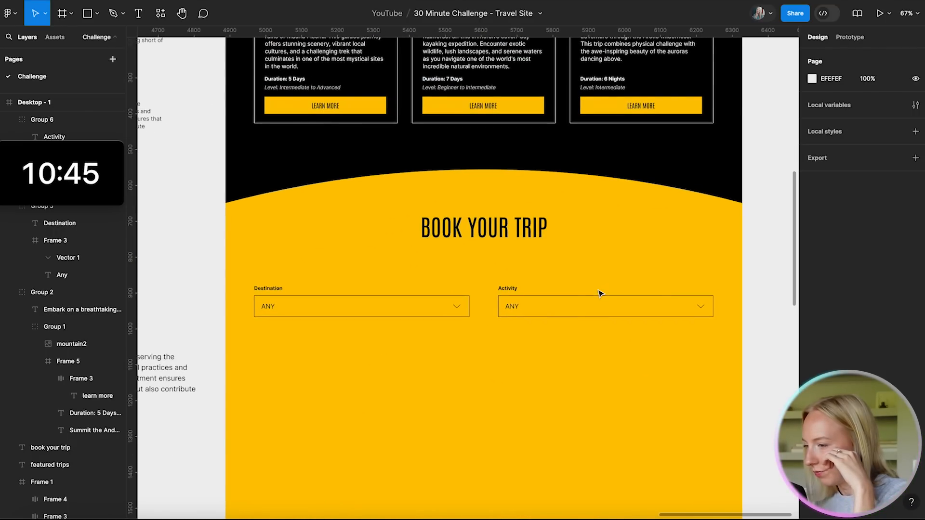
scroll(600, 293, down, 3)
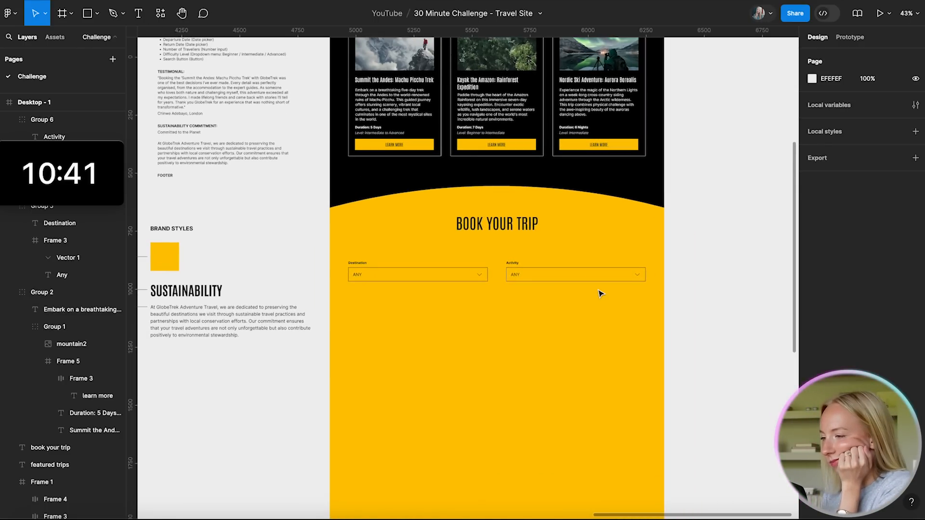
- Review the Search and Book form list in the brief against the current Destination and Activity fields
scroll(563, 285, up, 3)
click(409, 274)
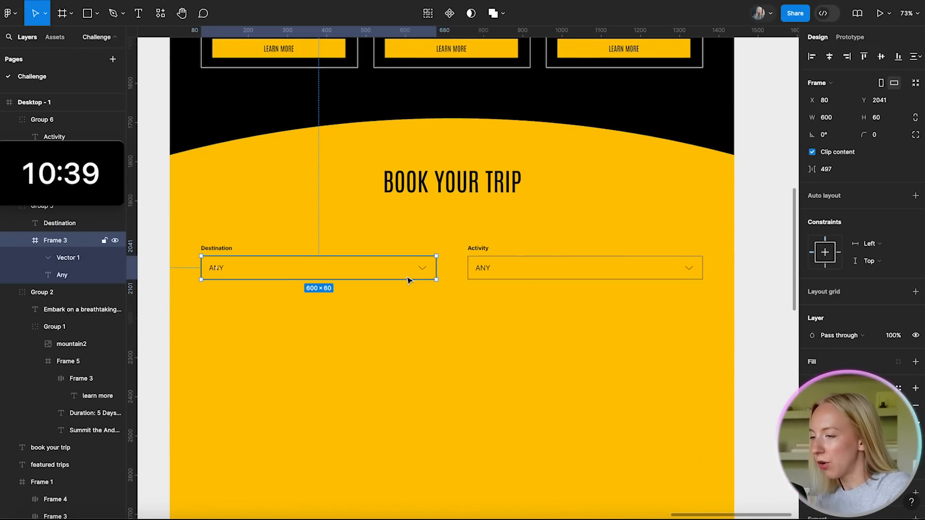
click(490, 328)
scroll(434, 316, down, 4)
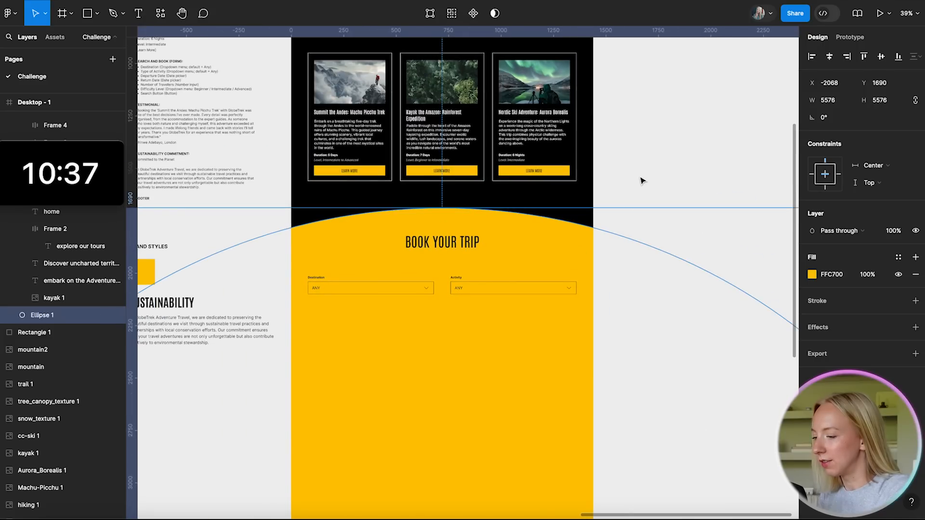
click(641, 180)
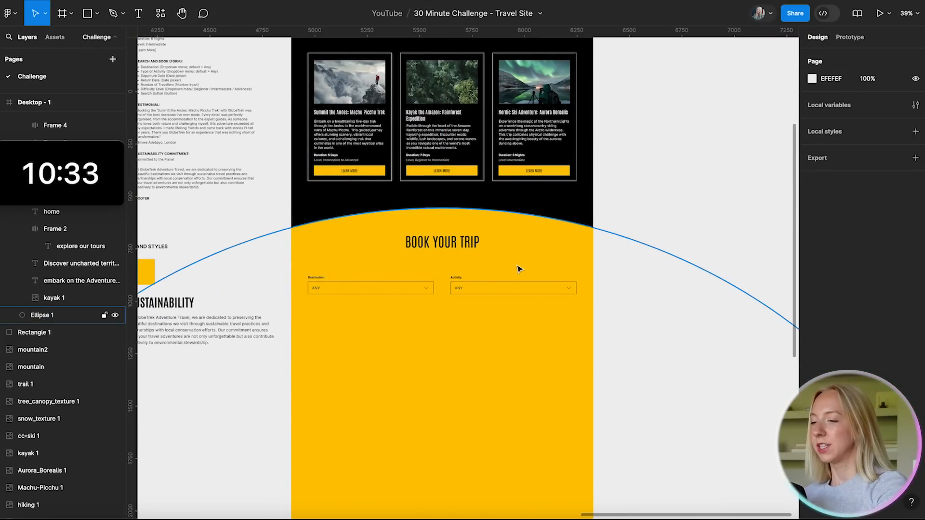
scroll(519, 269, left, 5)
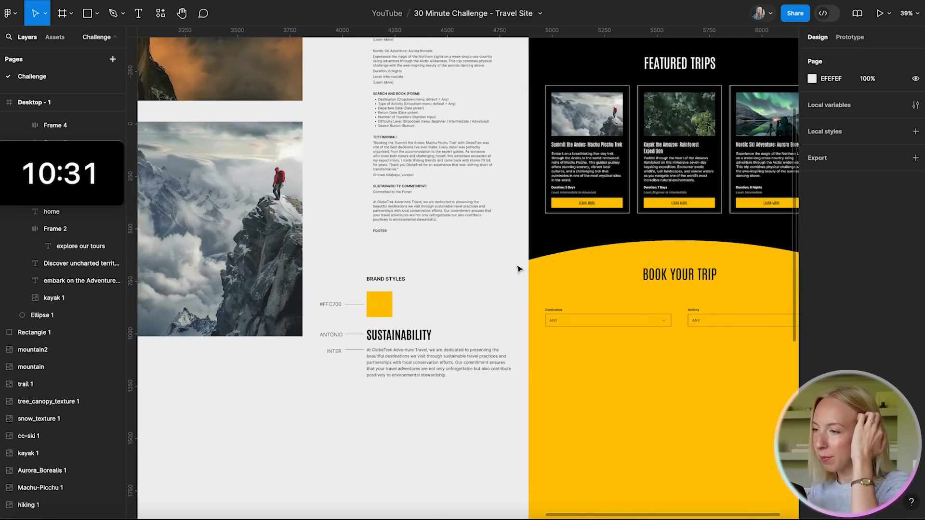
scroll(519, 269, right, 3)
scroll(520, 269, up, 2)
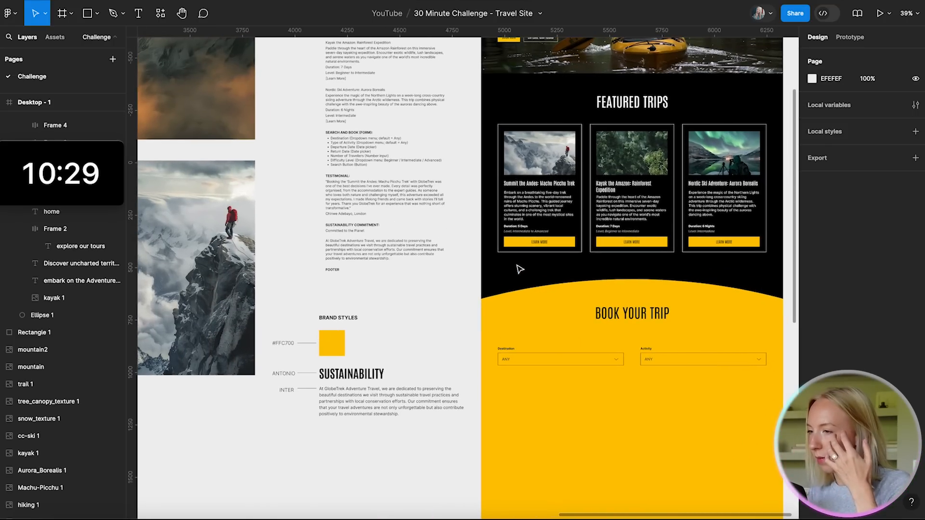
scroll(399, 178, up, 2)
scroll(398, 178, up, 5)
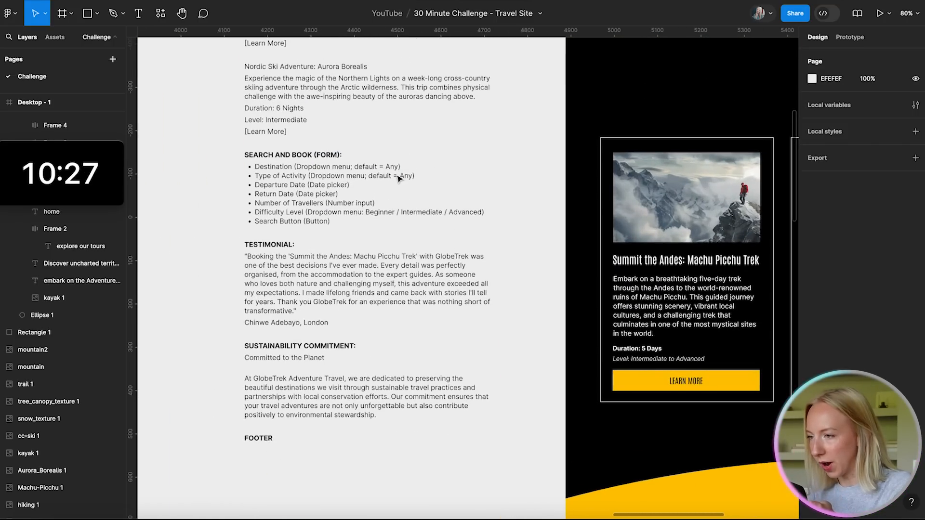
scroll(398, 177, down, 5)
scroll(399, 178, right, 6)
scroll(399, 178, down, 3)
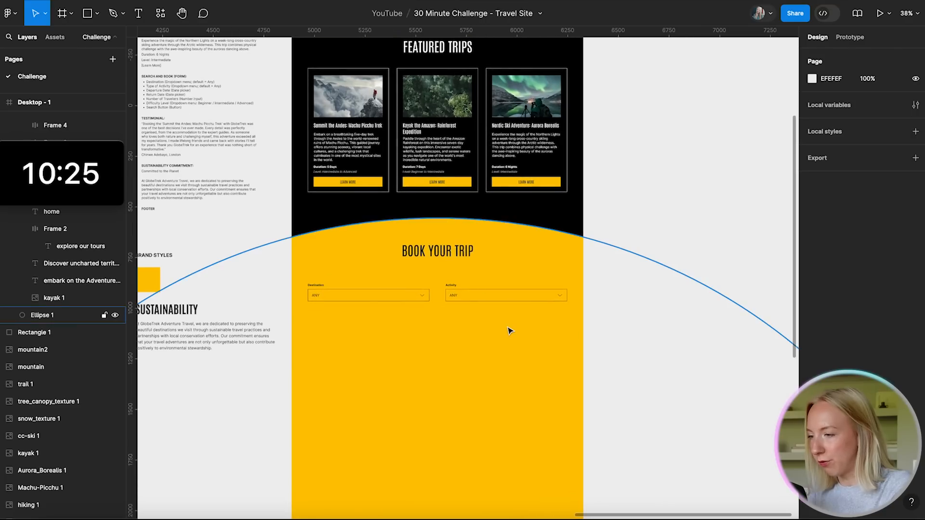
- Duplicate the Destination field group directly below itself, at X 80 and Y 2156
scroll(510, 330, up, 5)
click(332, 269)
scroll(332, 269, left, 3)
scroll(332, 269, down, 1)
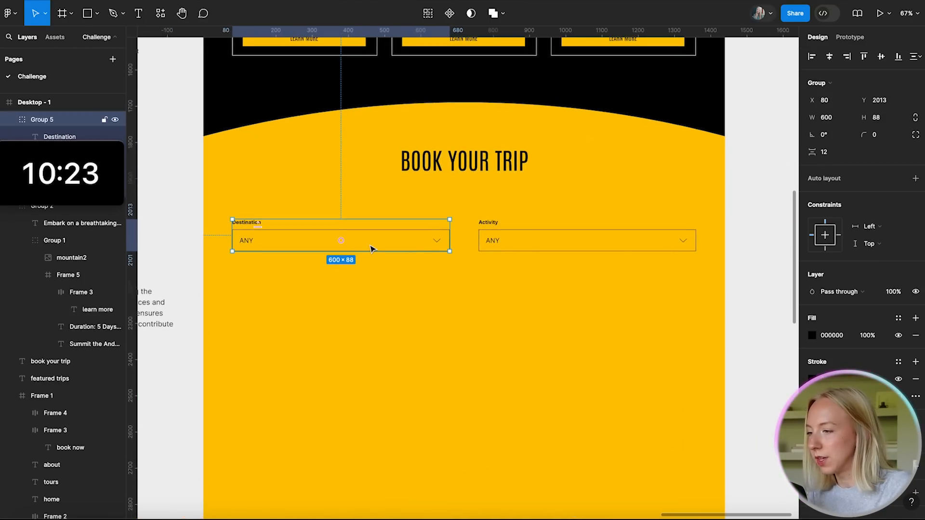
drag(376, 253, 376, 294)
- Check the brief for the third form field and change the duplicated group's label to Departure Date
scroll(375, 295, down, 4)
scroll(374, 295, left, 4)
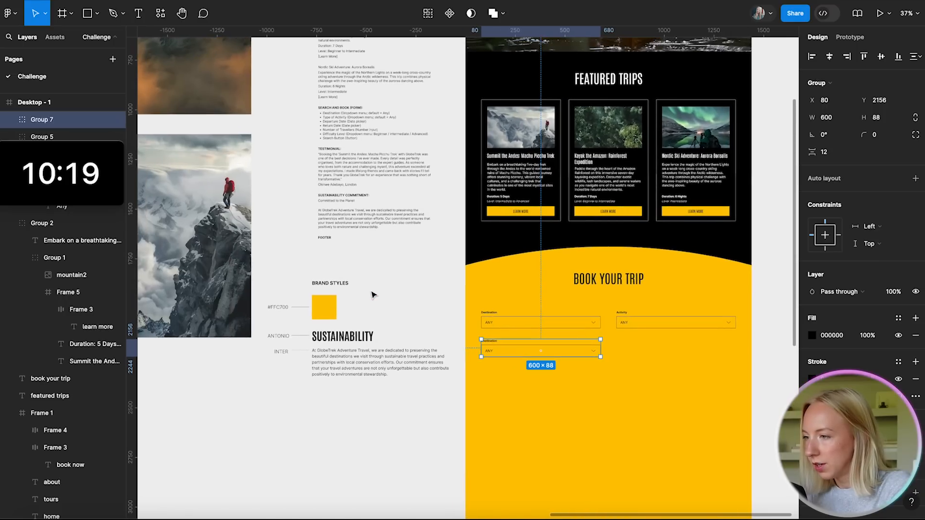
scroll(368, 89, up, 5)
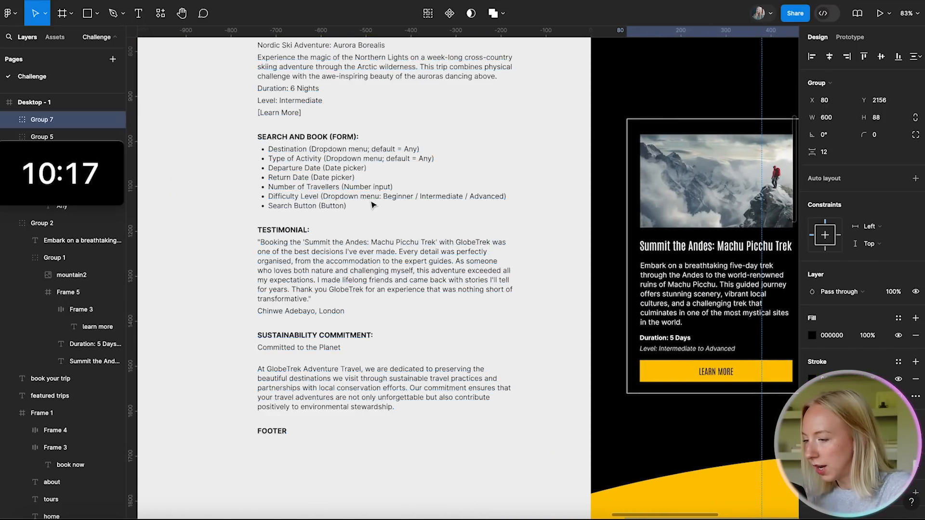
scroll(508, 350, down, 10)
scroll(508, 349, right, 5)
scroll(508, 347, up, 3)
double_click(349, 375)
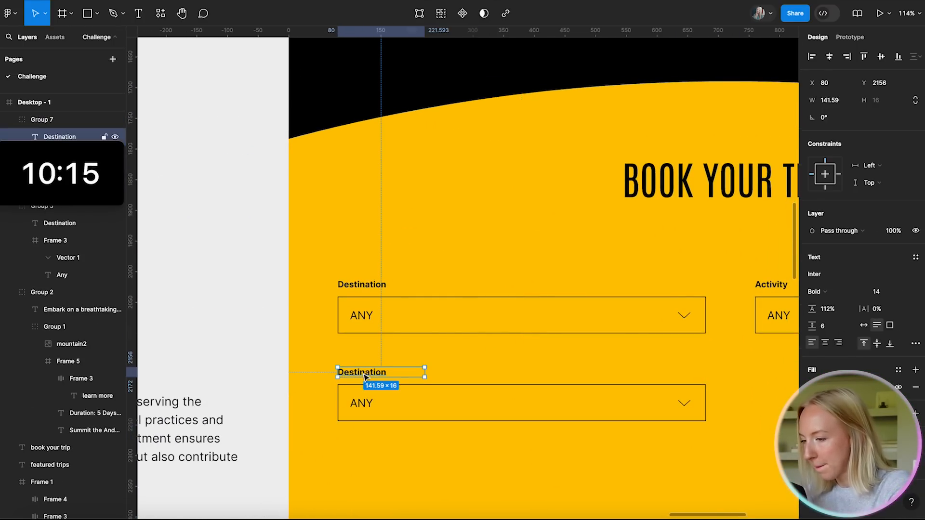
double_click(350, 375)
text(Departure Dat)
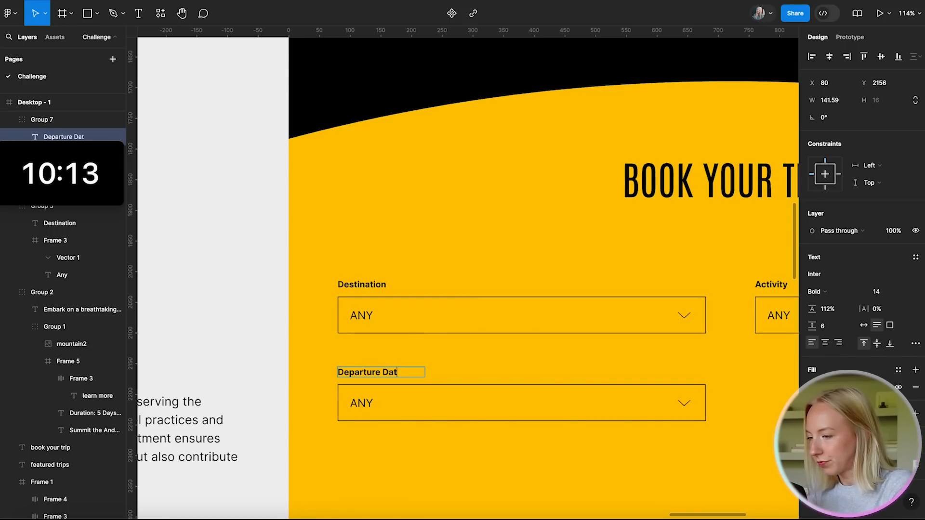
- Check the brief's date picker entries and delete the chevron from the Departure Date box
scroll(447, 399, down, 5)
scroll(446, 400, left, 3)
scroll(379, 118, up, 5)
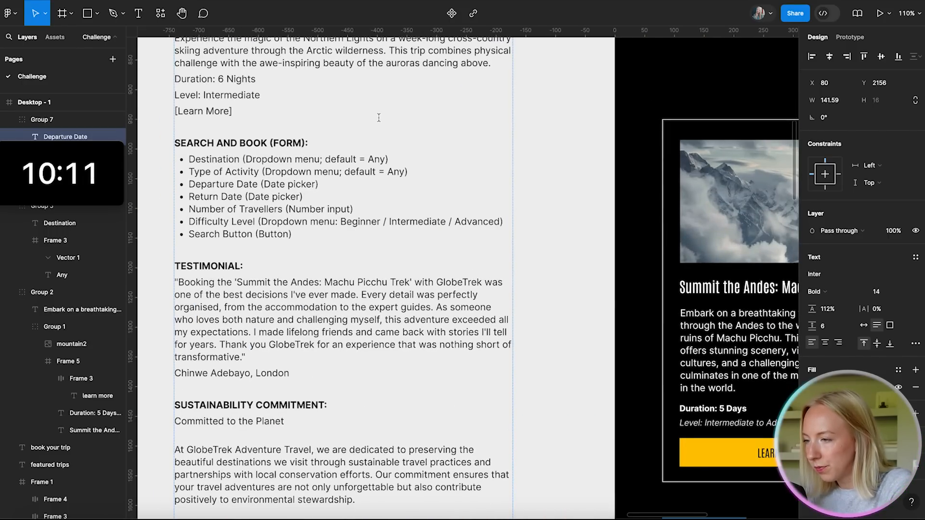
scroll(379, 117, down, 5)
scroll(395, 145, down, 4)
scroll(396, 145, right, 3)
click(465, 312)
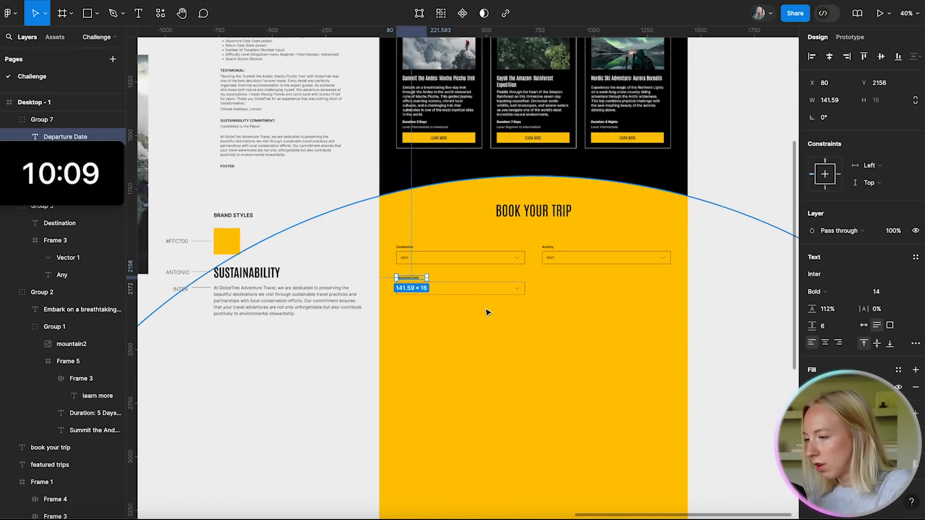
scroll(488, 312, up, 3)
click(473, 275)
scroll(556, 284, up, 3)
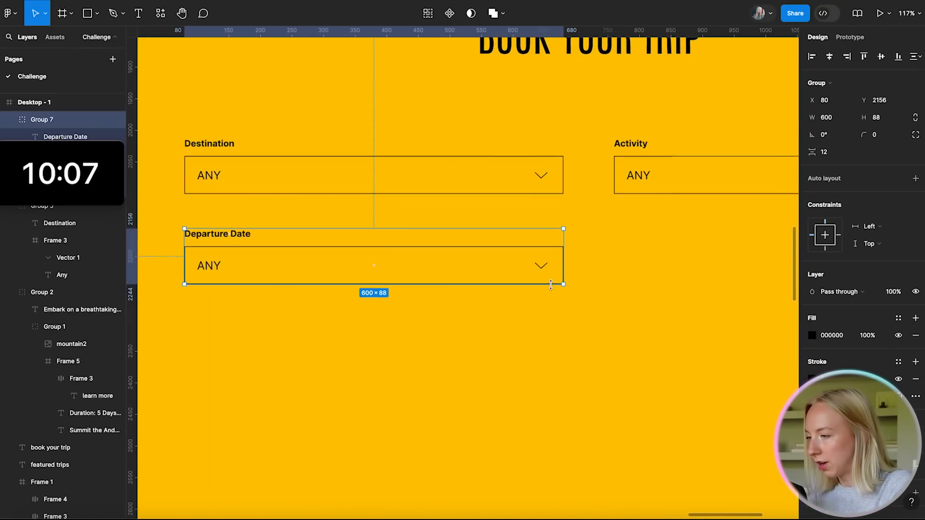
double_click(545, 267)
double_click(544, 269)
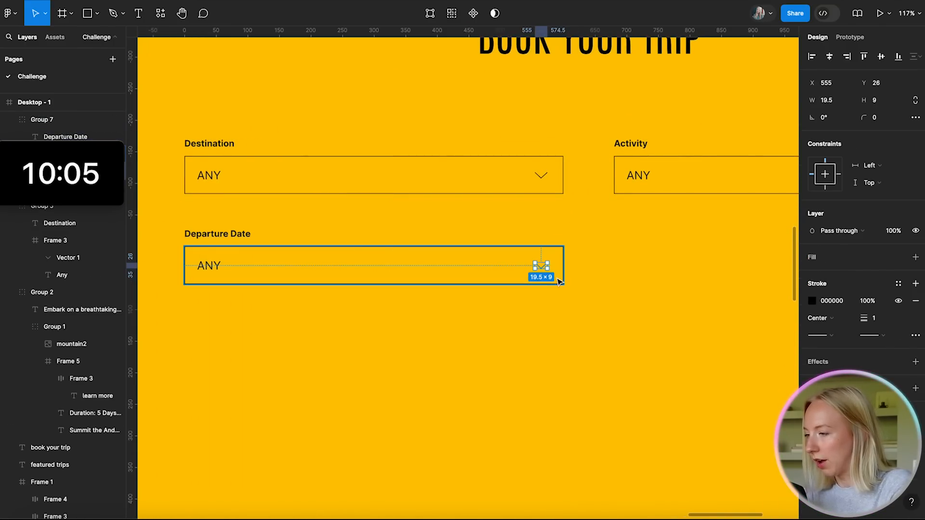
key(Delete)
click(486, 376)
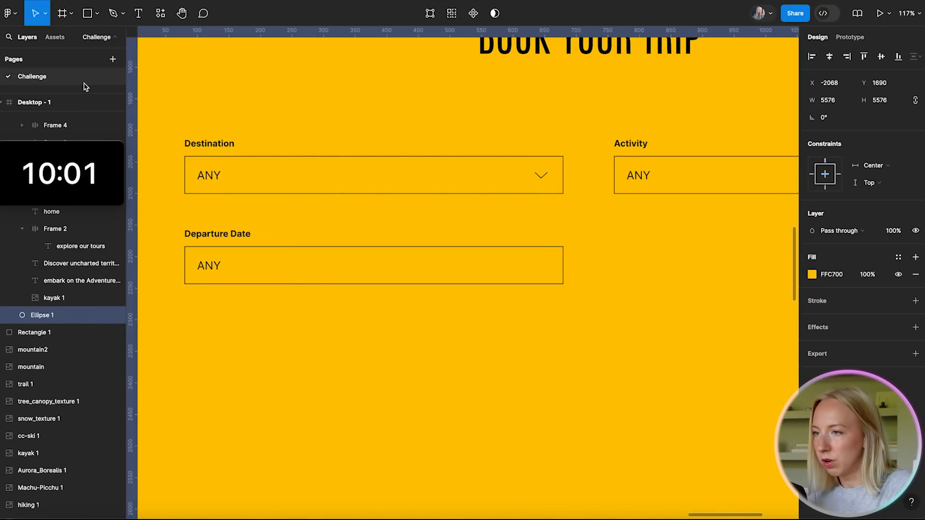
- Draw a 23 × 23 square near the right end of the Departure Date box, with a 1 px black inside stroke and no fill
click(102, 15)
click(73, 39)
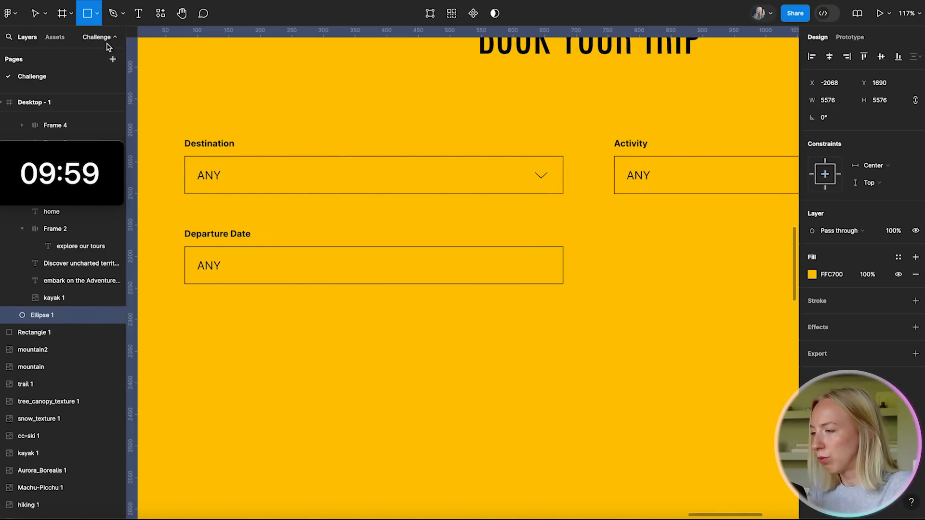
scroll(534, 257, up, 5)
drag(533, 270, 576, 312)
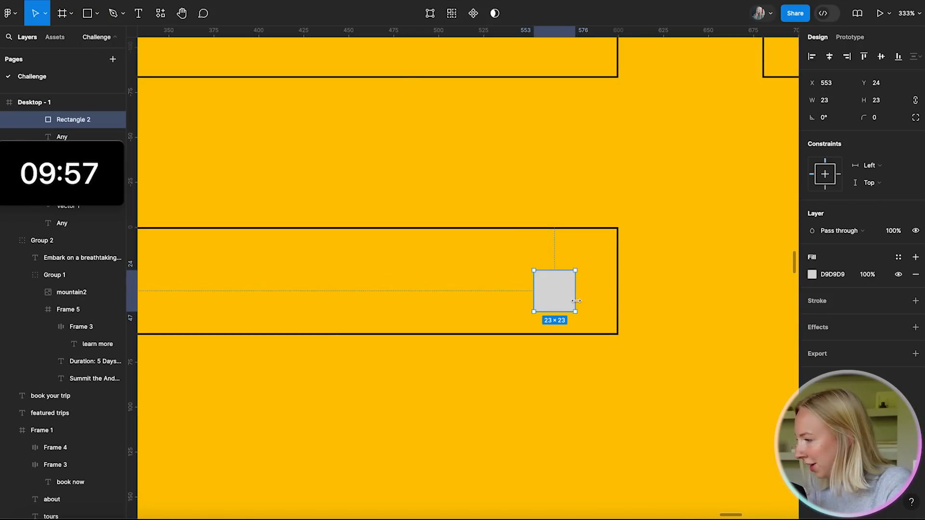
click(916, 301)
click(916, 274)
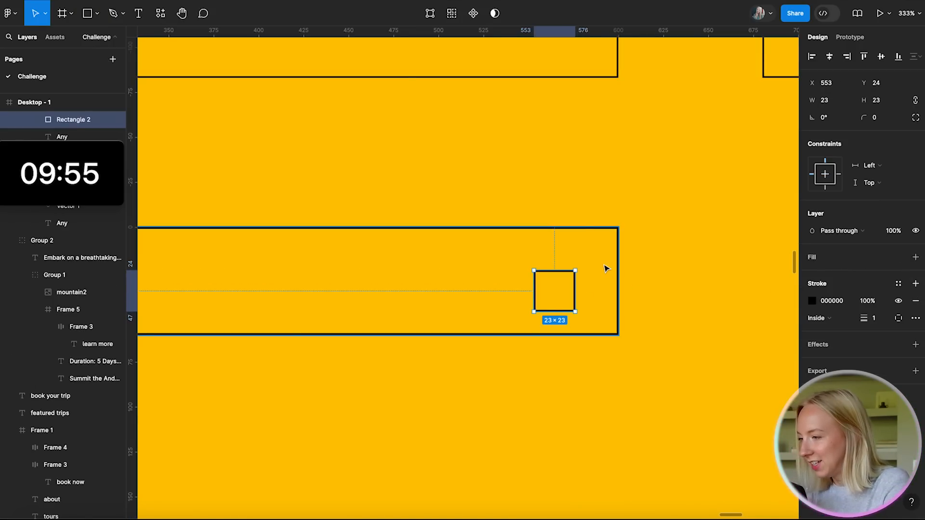
- Draw a 3 × 3 square inside the calendar outline and duplicate it into an evenly spaced row of four
scroll(604, 264, up, 3)
scroll(540, 301, up, 3)
click(546, 247)
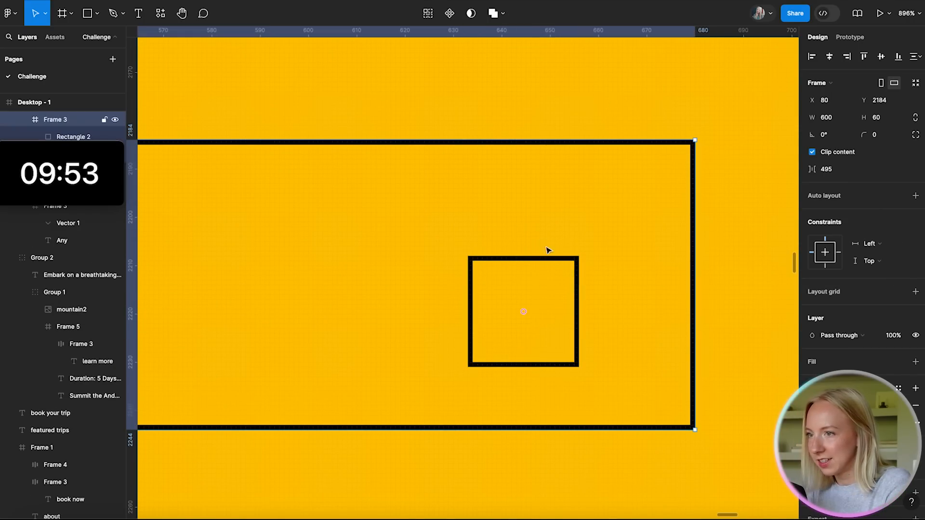
click(87, 13)
scroll(598, 351, up, 2)
mouse_move(454, 280)
mouse_down()
mouse_move(469, 293)
mouse_move(468, 281)
mouse_move(497, 280)
mouse_up()
key(super+d)
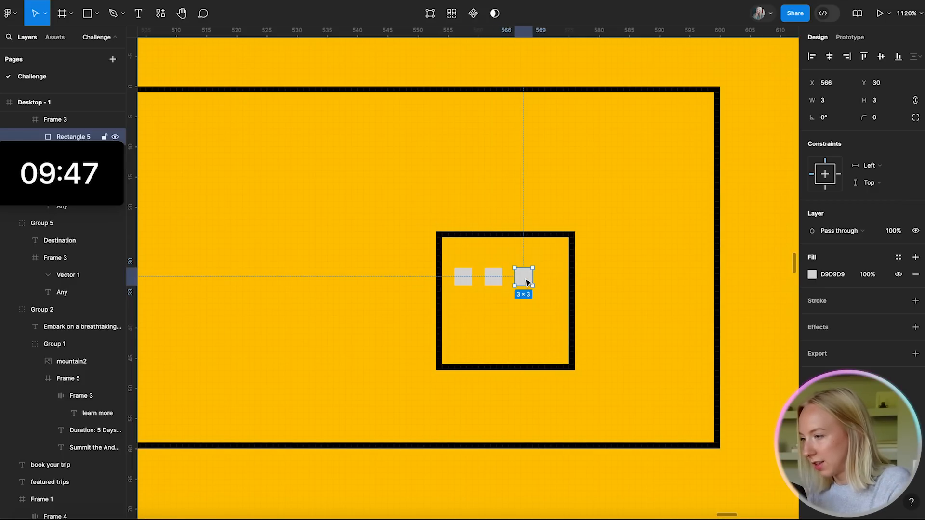
key(super+d)
- Duplicate the row of four small squares downward with 1 px gaps to make a grid of four rows
click(464, 279)
click(493, 278)
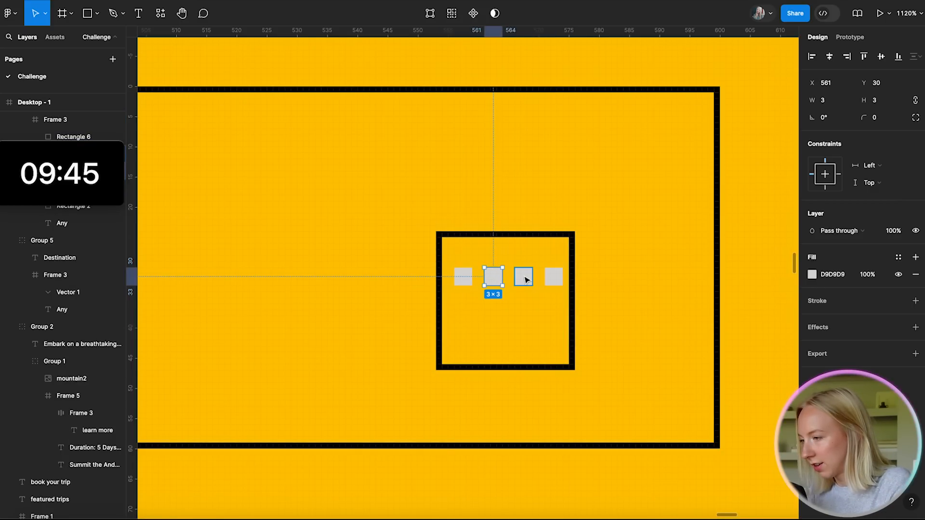
shift+click(525, 280)
shift+click(554, 278)
drag(496, 279, 492, 303)
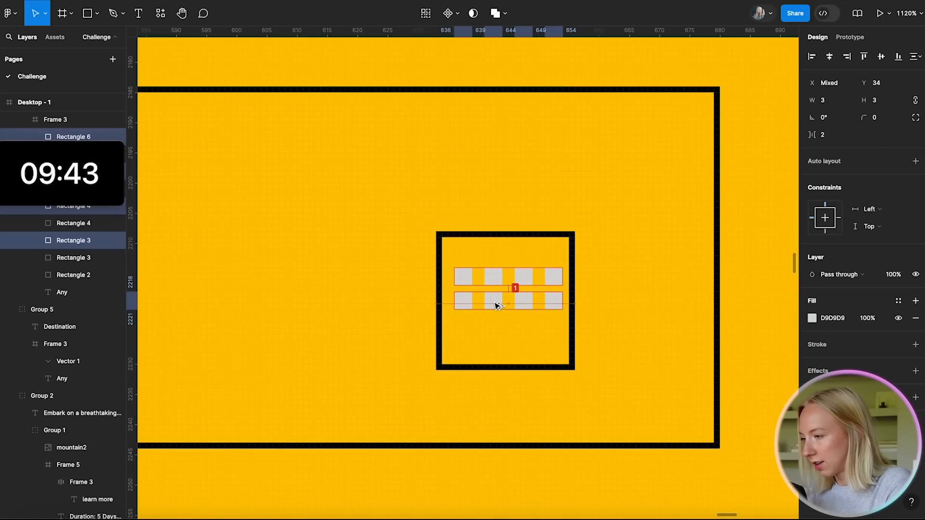
key(super+d)
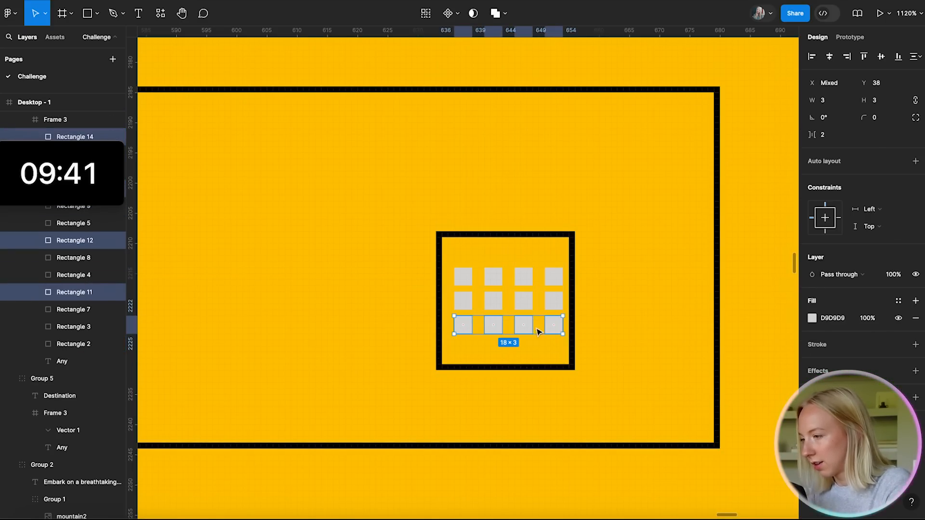
key(super+d)
click(457, 258)
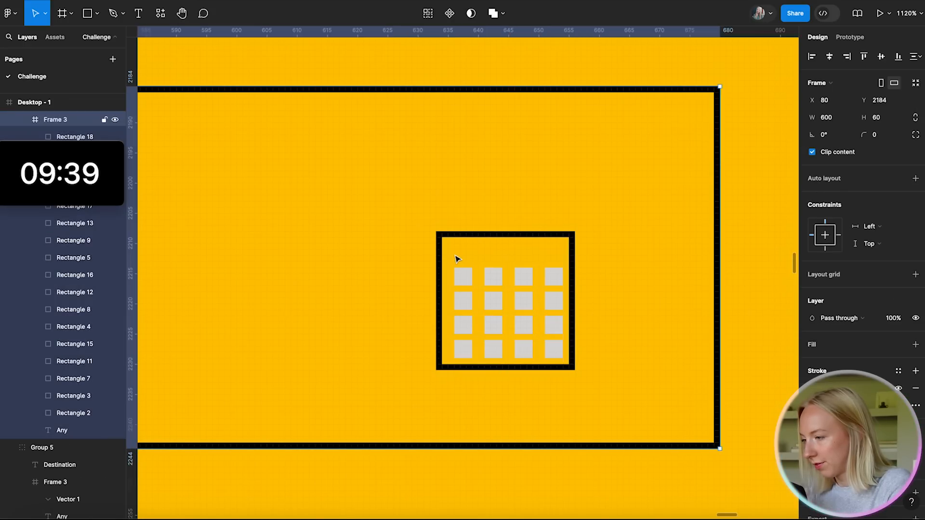
click(524, 277)
shift+click(463, 276)
shift+click(493, 277)
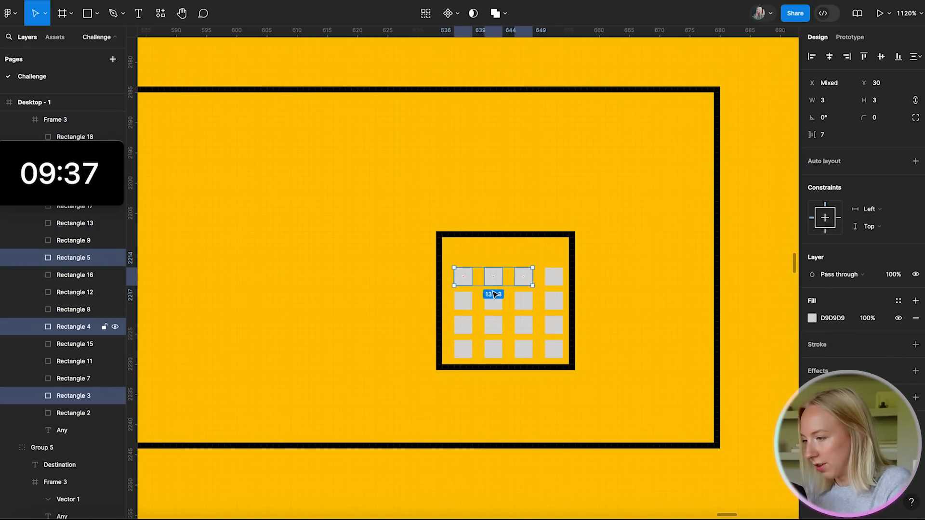
shift+click(493, 300)
shift+click(464, 300)
shift+click(464, 324)
shift+click(493, 328)
shift+click(464, 348)
shift+click(499, 349)
shift+click(524, 348)
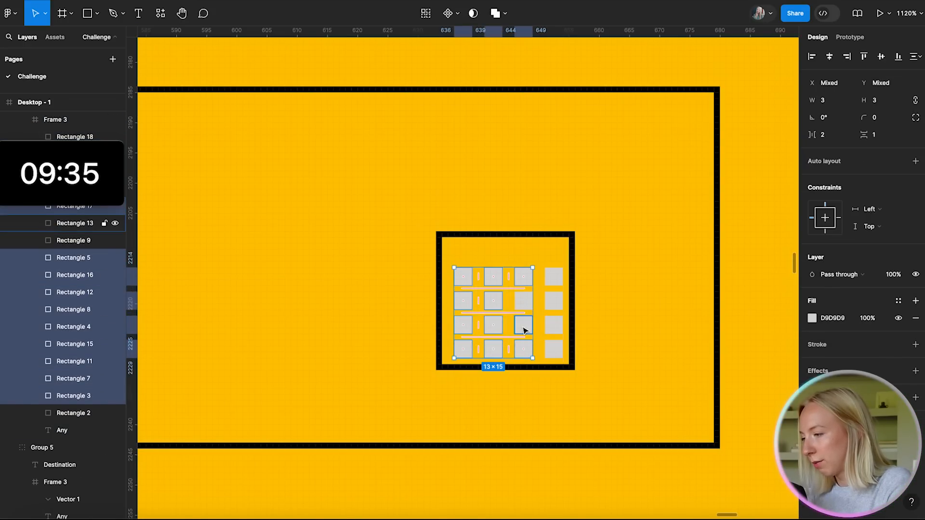
shift+click(524, 329)
shift+click(543, 346)
shift+click(549, 328)
double_click(500, 281)
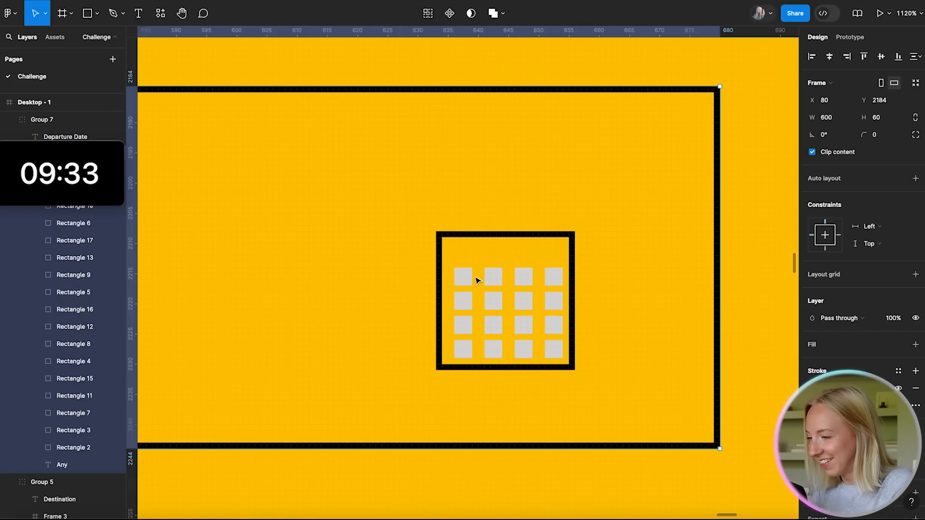
- Select all sixteen small squares of the calendar icon and nudge them up 1 px to start at Y 29
double_click(473, 280)
shift+click(494, 277)
shift+click(524, 277)
shift+click(553, 276)
shift+click(554, 301)
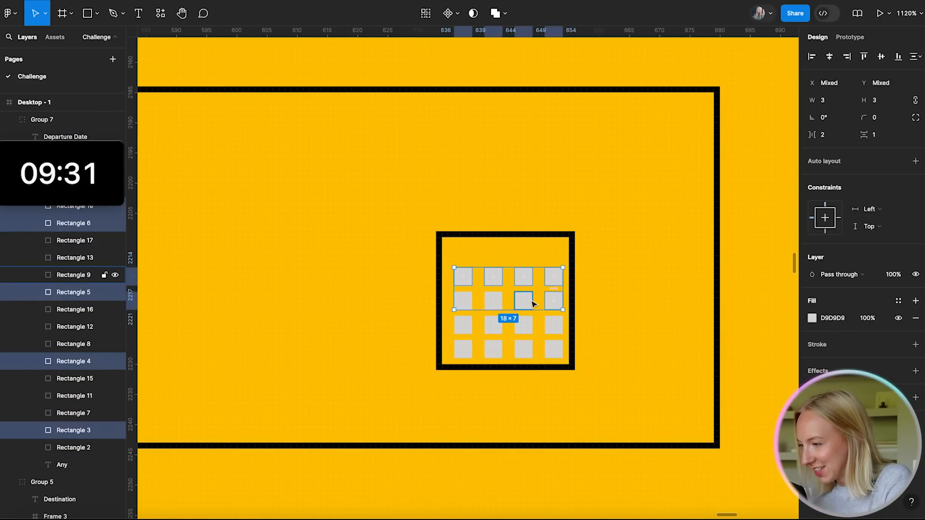
shift+click(523, 301)
shift+click(498, 303)
shift+click(465, 302)
shift+click(463, 324)
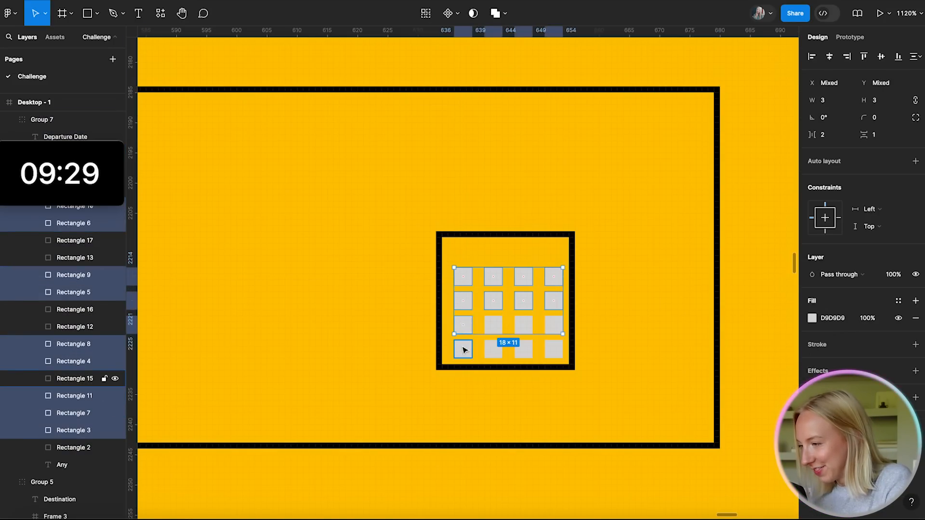
shift+click(463, 347)
shift+click(493, 343)
shift+click(494, 325)
shift+click(523, 324)
shift+click(524, 349)
shift+click(553, 349)
shift+click(553, 325)
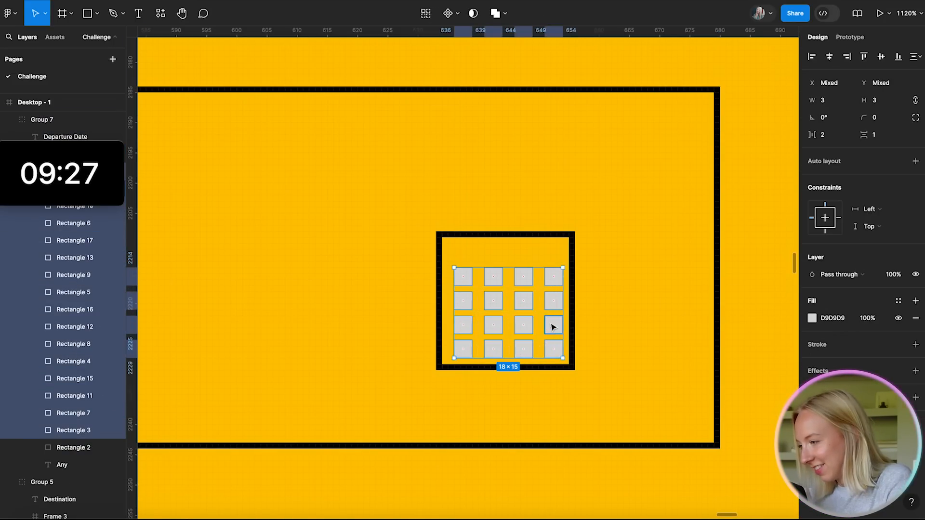
drag(563, 356, 563, 355)
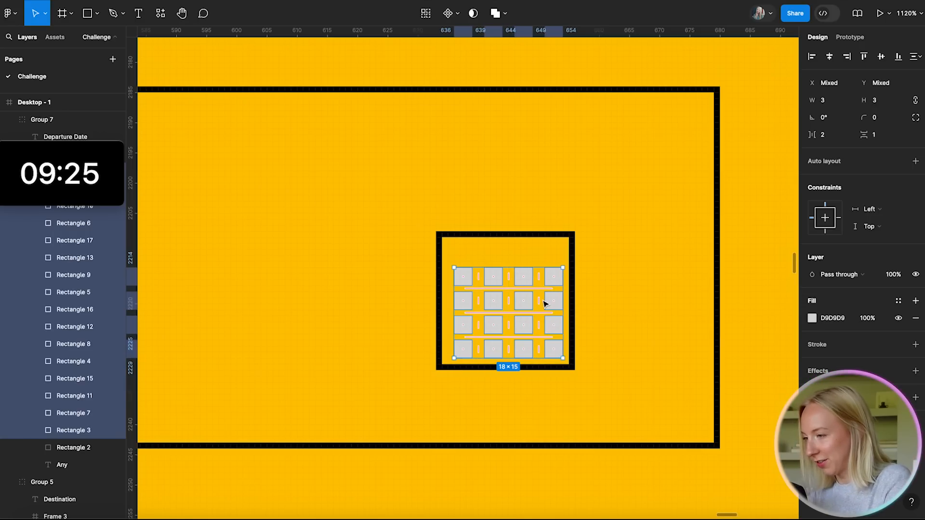
key(Left)
key(Up)
key(Right)
- Widen the calendar icon's outline to 24 × 23
click(558, 234)
drag(574, 267, 580, 266)
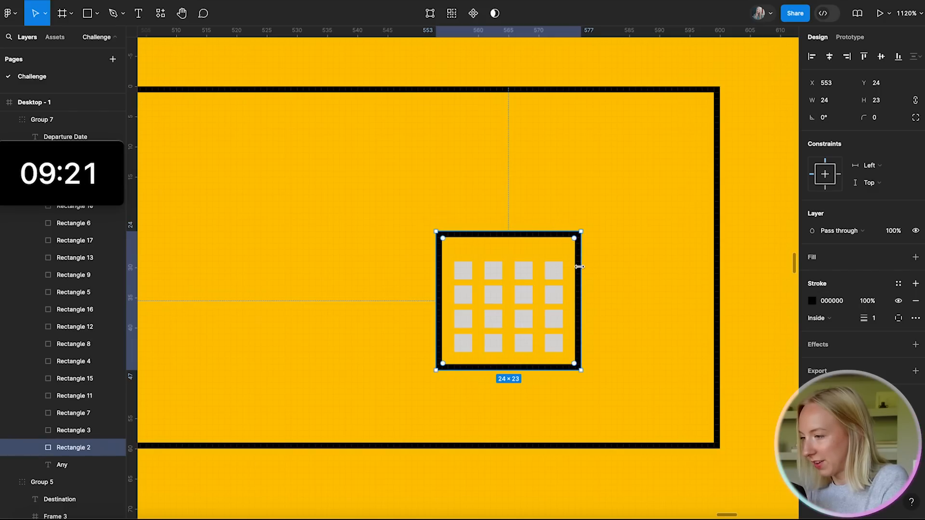
- Select all sixteen small squares of the calendar icon and set their fill to black 000000
click(463, 270)
shift+click(493, 271)
shift+click(524, 270)
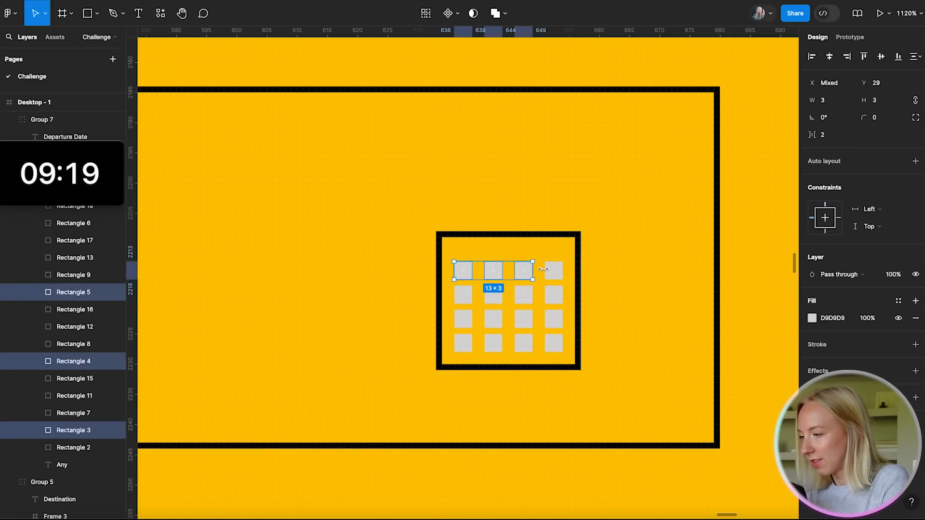
shift+click(554, 270)
shift+click(554, 295)
shift+click(524, 295)
shift+click(493, 295)
shift+click(463, 295)
shift+click(463, 319)
shift+click(494, 319)
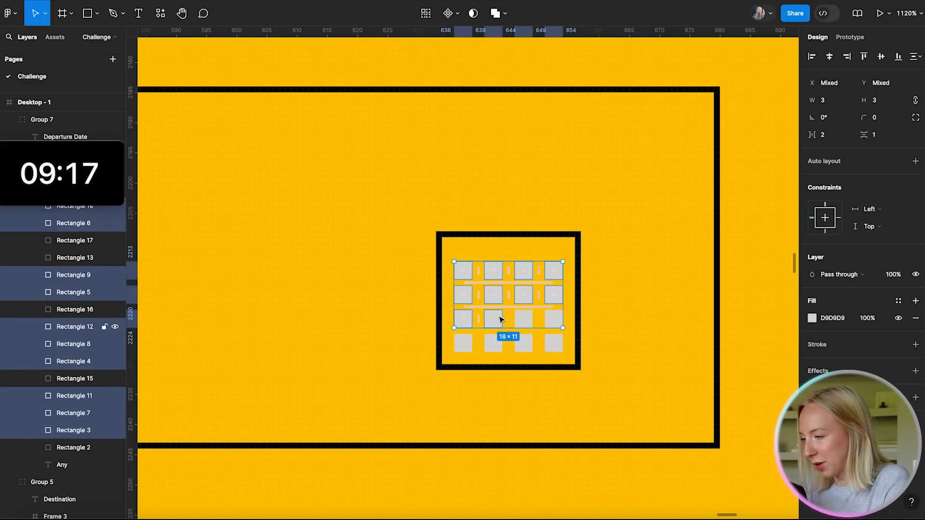
shift+click(524, 319)
shift+click(554, 318)
shift+click(554, 342)
shift+click(524, 342)
shift+click(493, 343)
shift+click(463, 343)
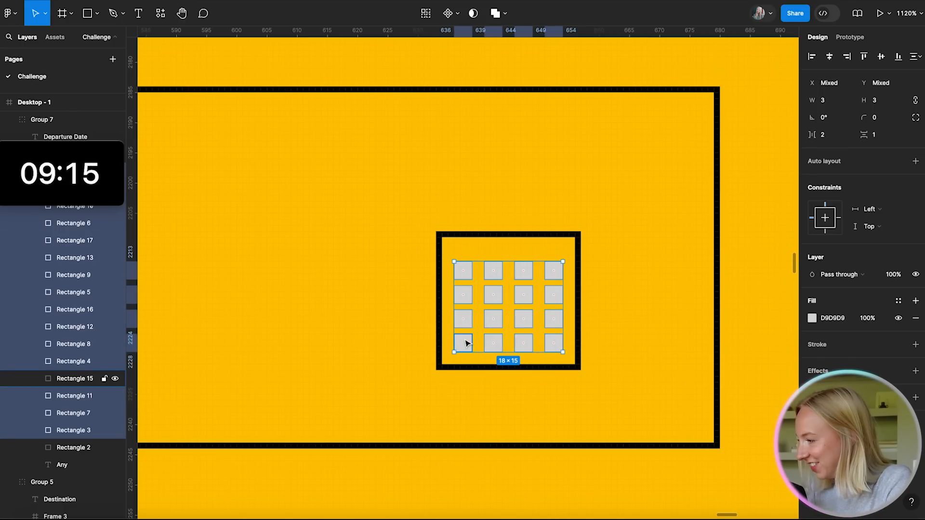
click(812, 318)
drag(701, 278, 663, 459)
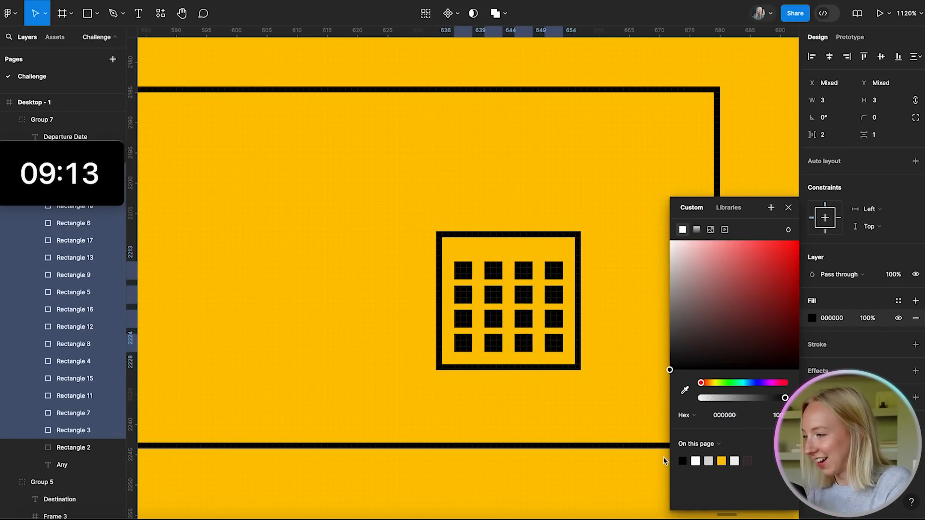
click(593, 205)
- Group the calendar icon's outline and its sixteen squares into one object inside the Departure Date field
scroll(592, 205, down, 5)
scroll(593, 205, up, 4)
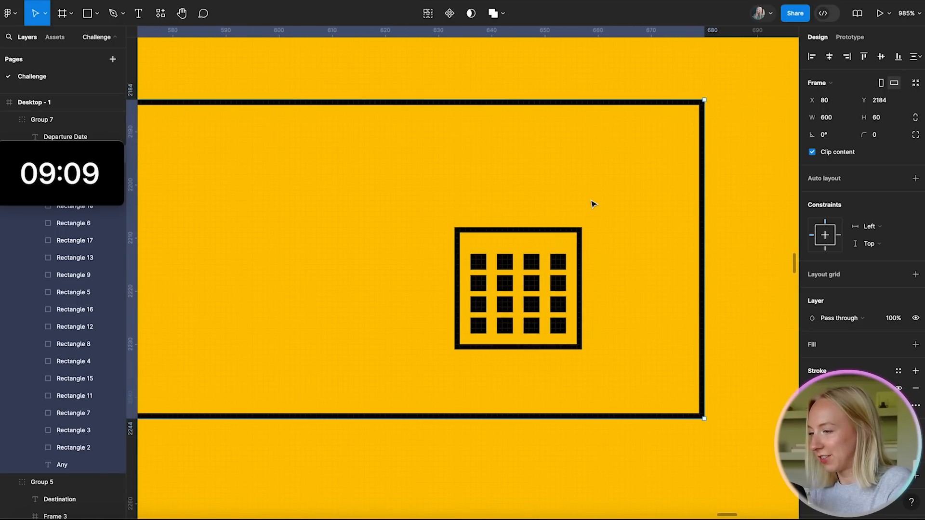
scroll(489, 264, down, 4)
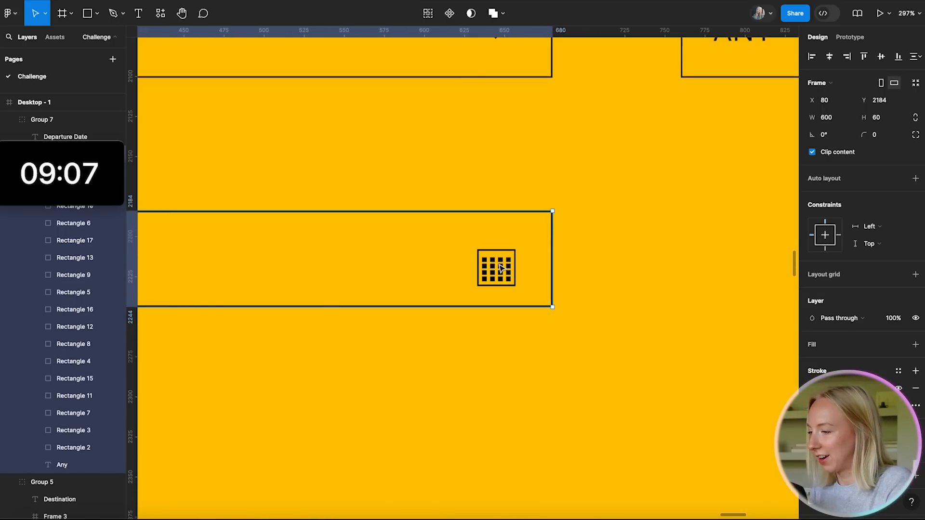
click(636, 212)
scroll(636, 212, down, 4)
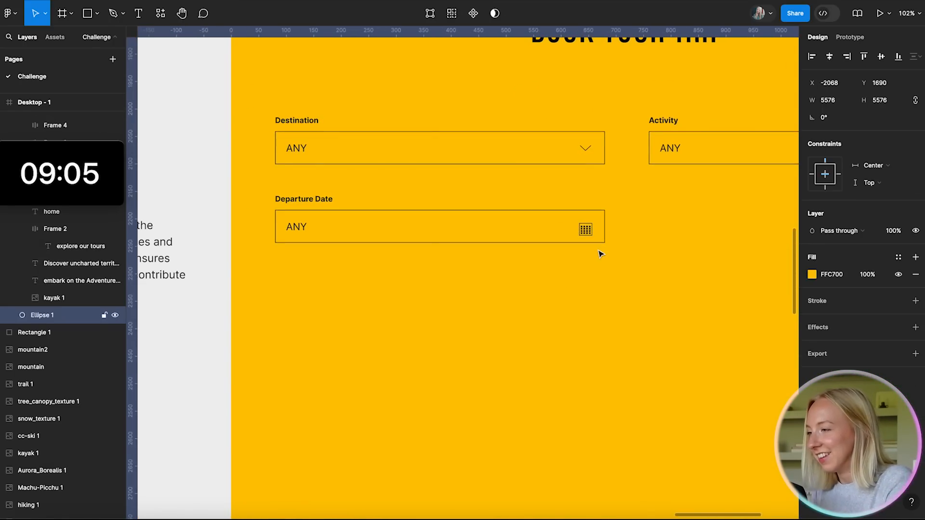
scroll(599, 253, up, 5)
double_click(542, 140)
scroll(511, 183, up, 2)
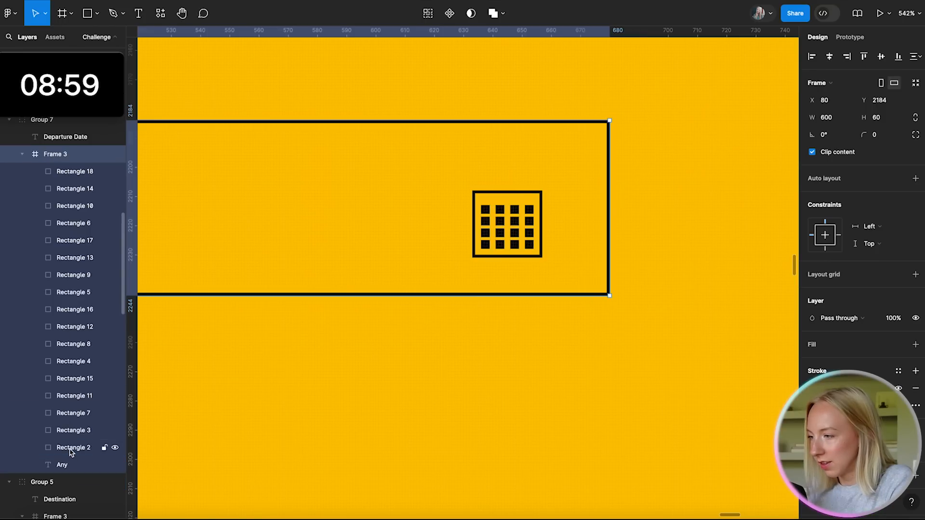
click(88, 174)
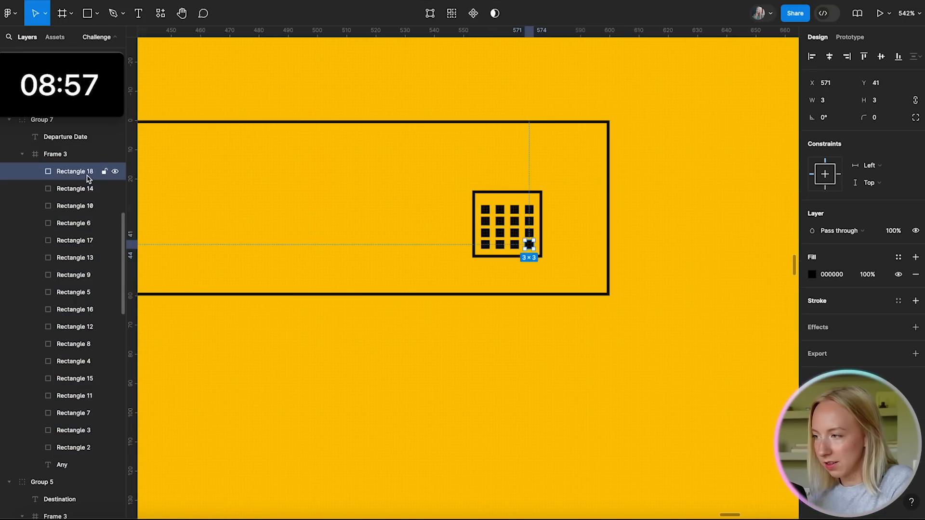
shift+click(66, 431)
shift+click(66, 448)
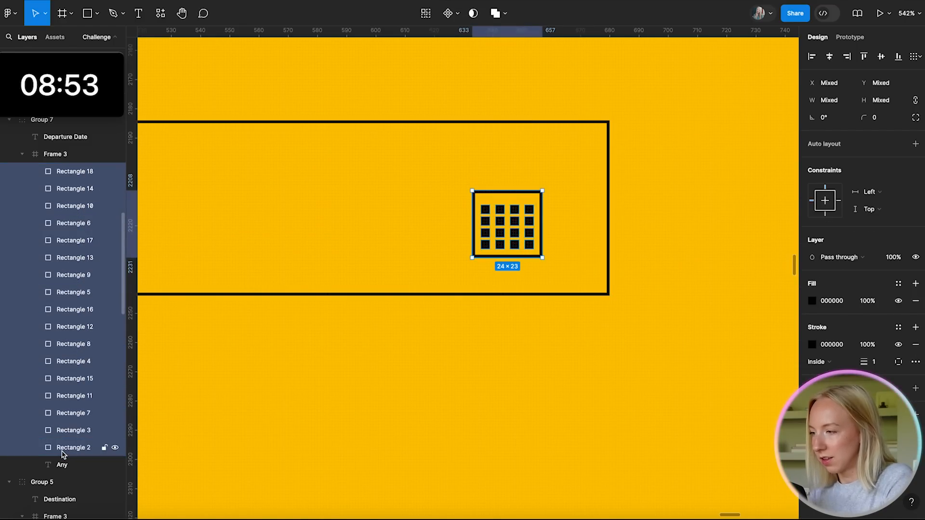
key(ctrl+g)
- Move the calendar icon group to X 557, Y 20 inside the Departure Date field
drag(527, 232, 532, 219)
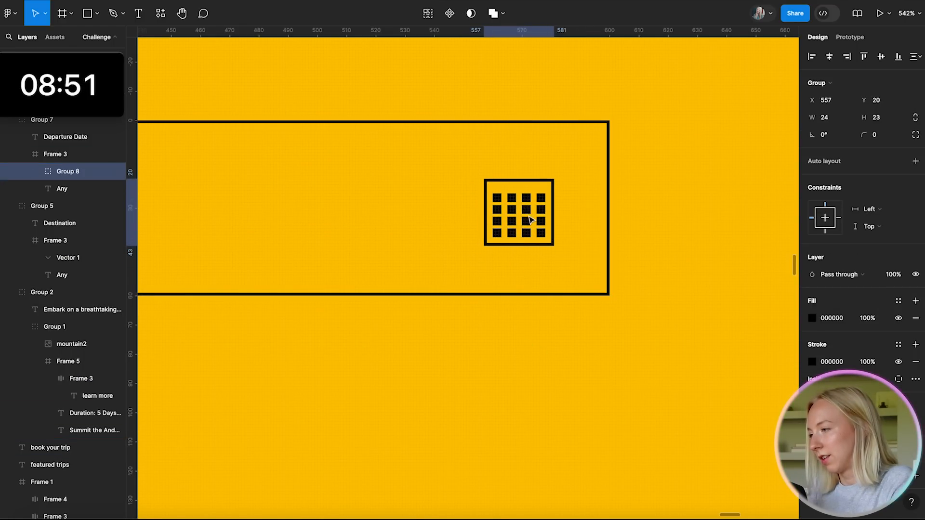
scroll(530, 216, down, 2)
scroll(530, 216, down, 5)
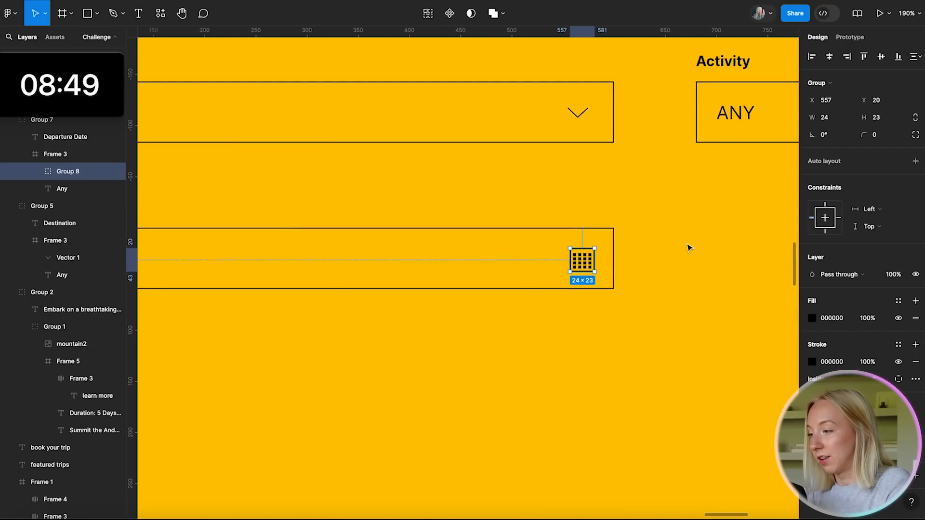
scroll(689, 248, down, 2)
click(657, 310)
scroll(656, 310, down, 2)
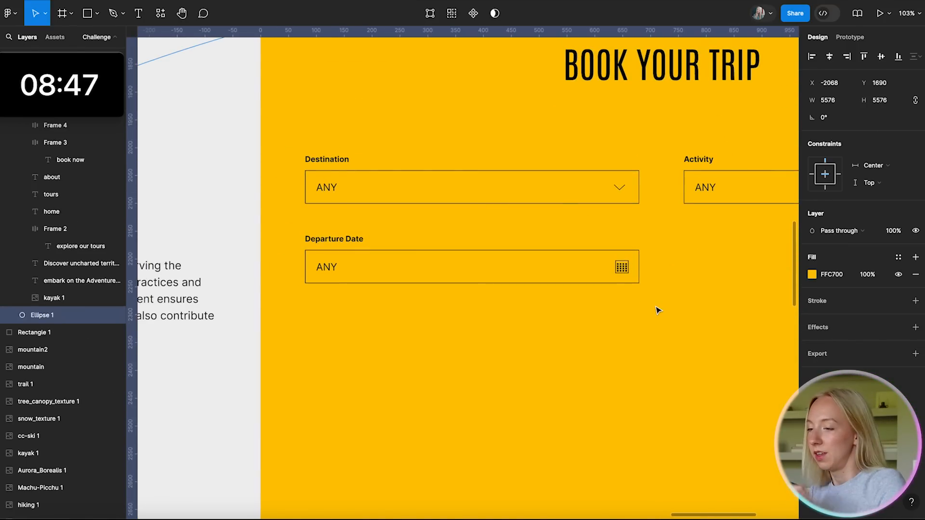
- Replace the Departure Date field's placeholder text with "Choose a date"
scroll(658, 310, down, 1)
double_click(390, 274)
double_click(390, 274)
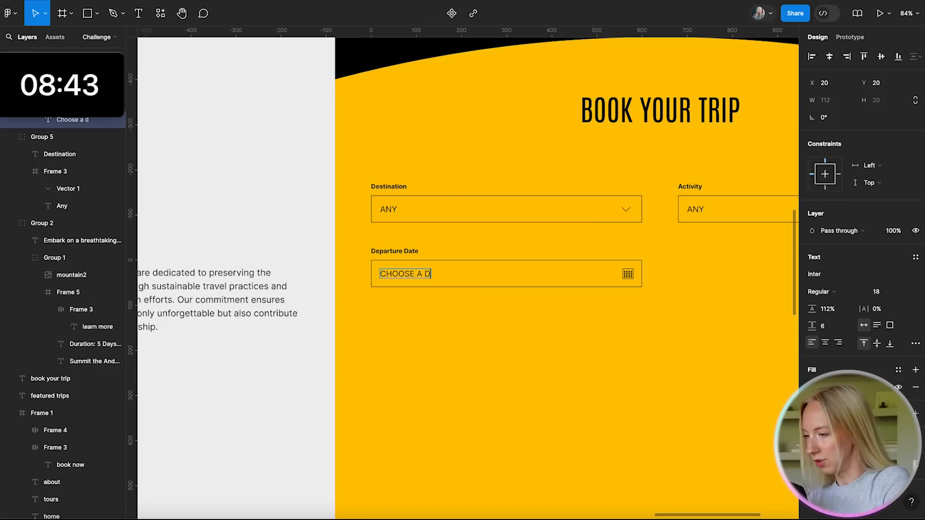
click(455, 343)
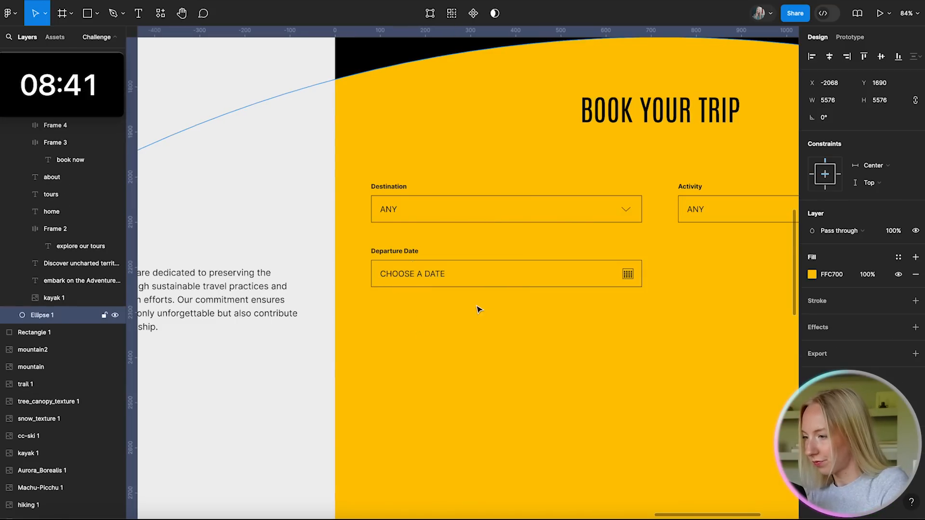
- Make the "Choose a date" placeholder in the Departure Date field italic
scroll(477, 307, down, 3)
scroll(476, 306, right, 1)
click(400, 286)
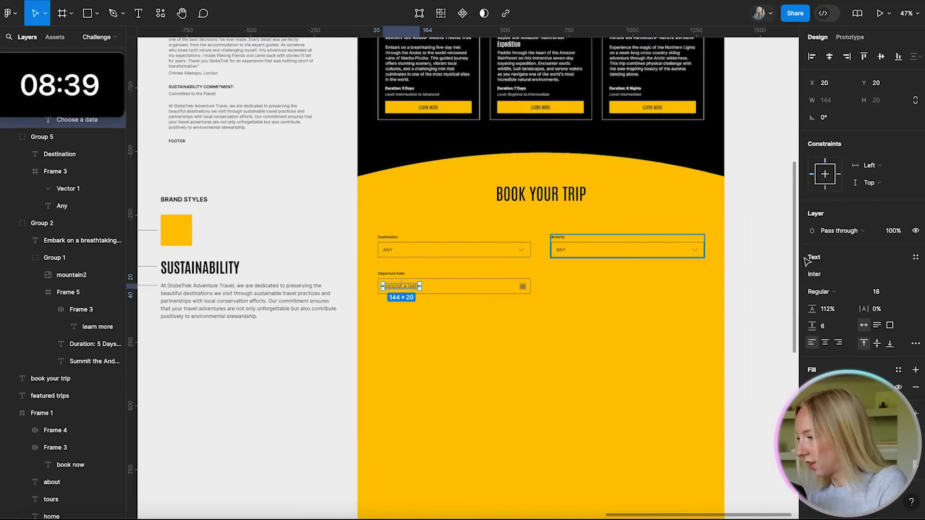
click(821, 292)
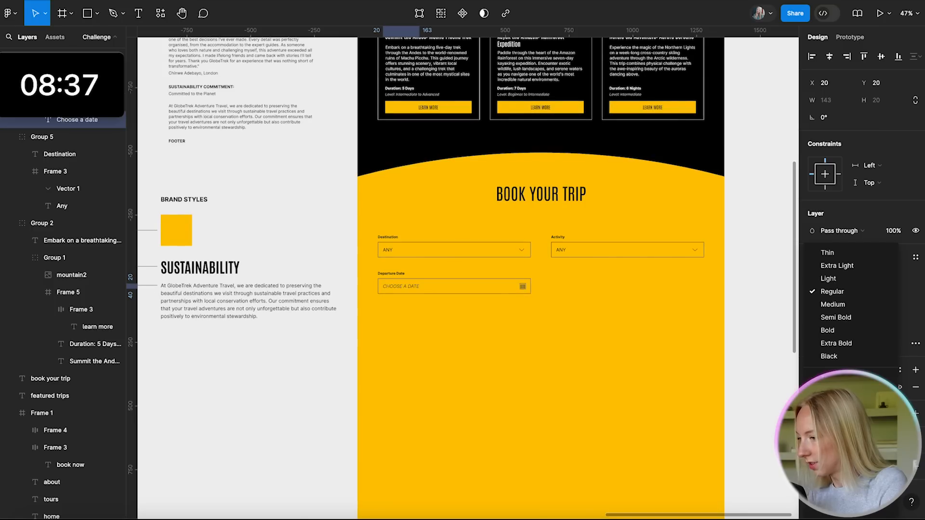
click(504, 386)
click(502, 389)
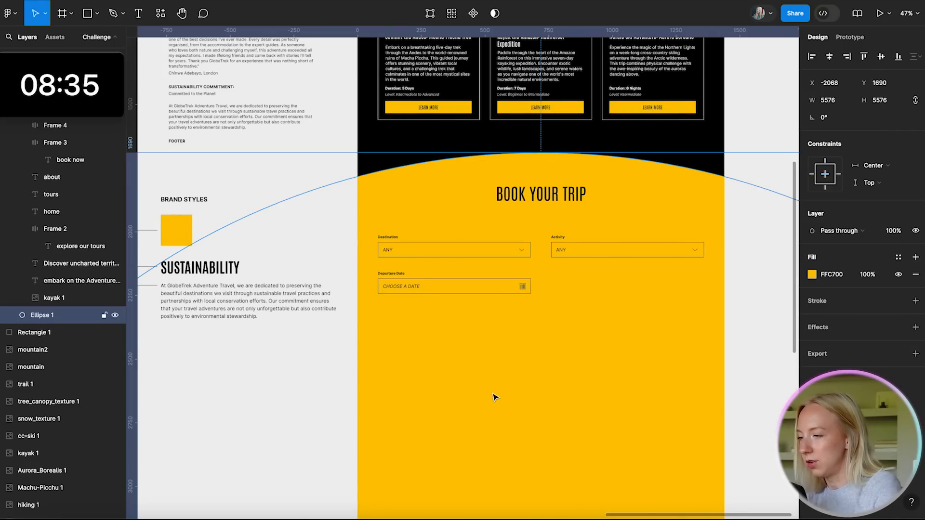
- Review the Search and Book form's list of fields in the homepage copy beside the design
scroll(532, 263, down, 3)
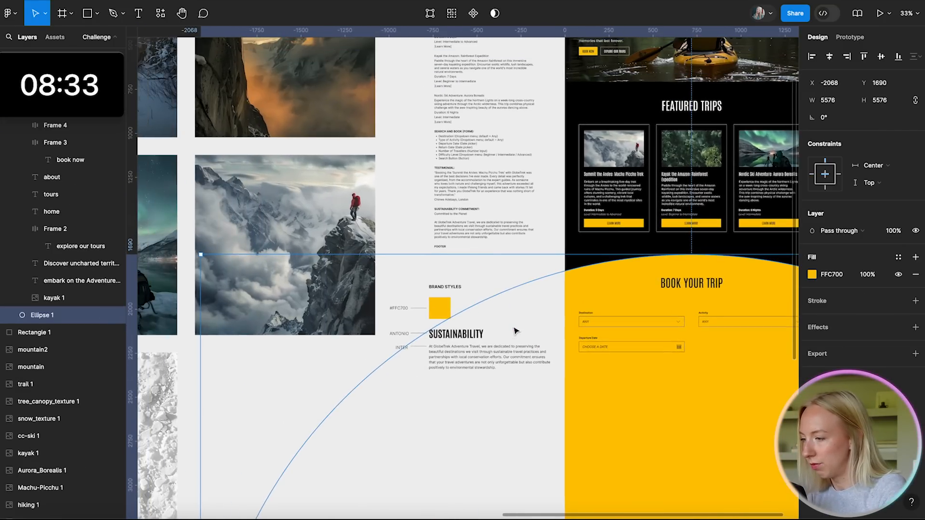
scroll(641, 330, up, 2)
scroll(382, 128, up, 3)
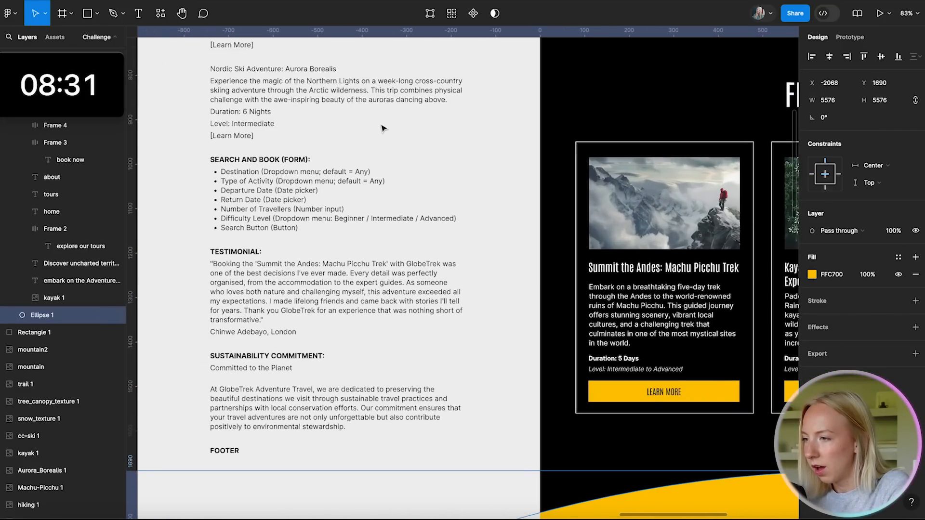
scroll(382, 128, up, 5)
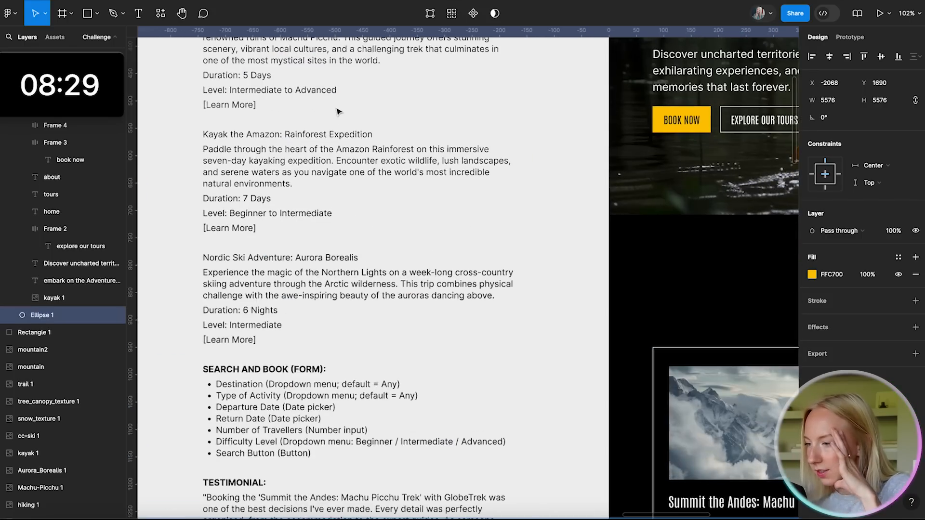
scroll(337, 111, down, 5)
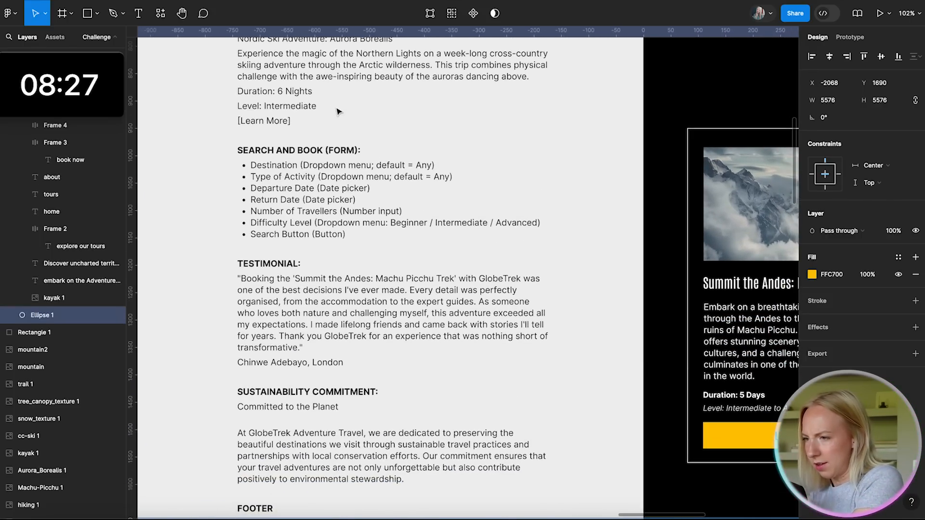
scroll(365, 218, down, 4)
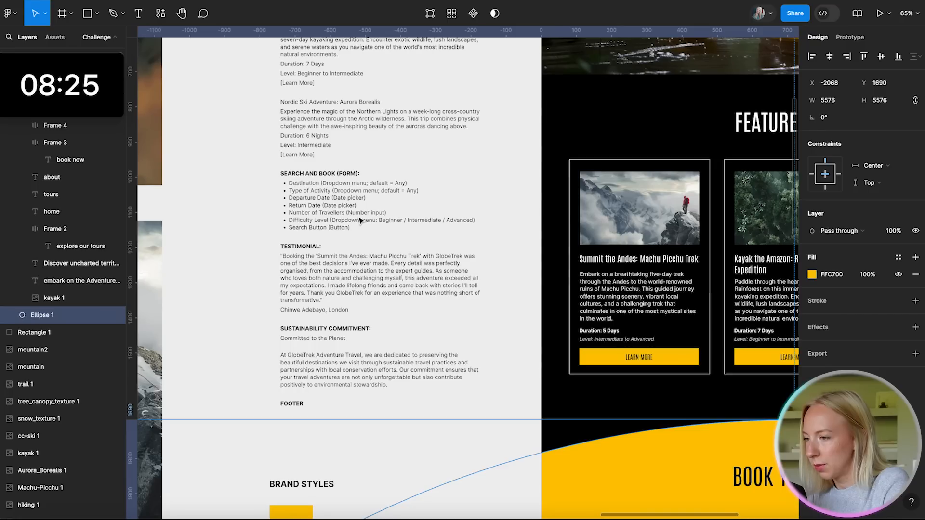
scroll(361, 219, down, 5)
scroll(361, 219, right, 8)
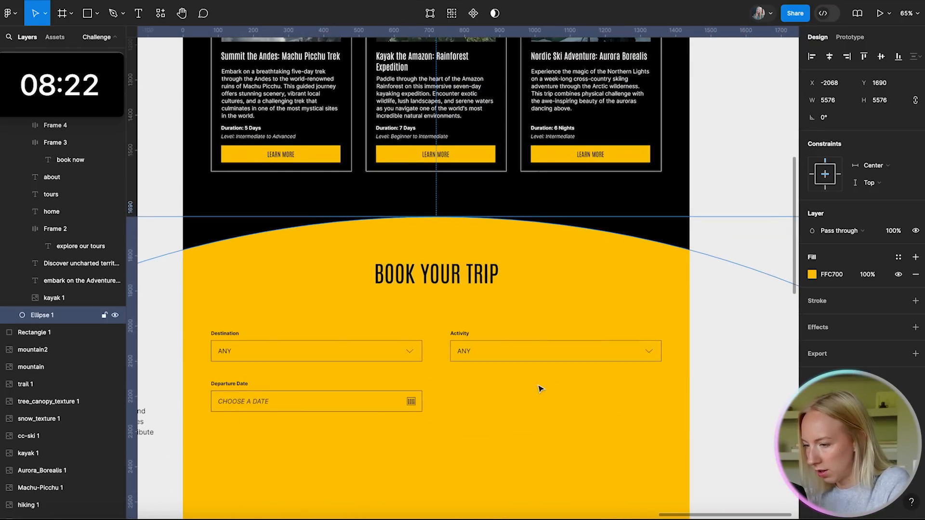
- Duplicate the Departure Date field under Activity at X 760, with an 80 px gap, and relabel the copy "Return Date"
click(279, 404)
drag(280, 403, 505, 409)
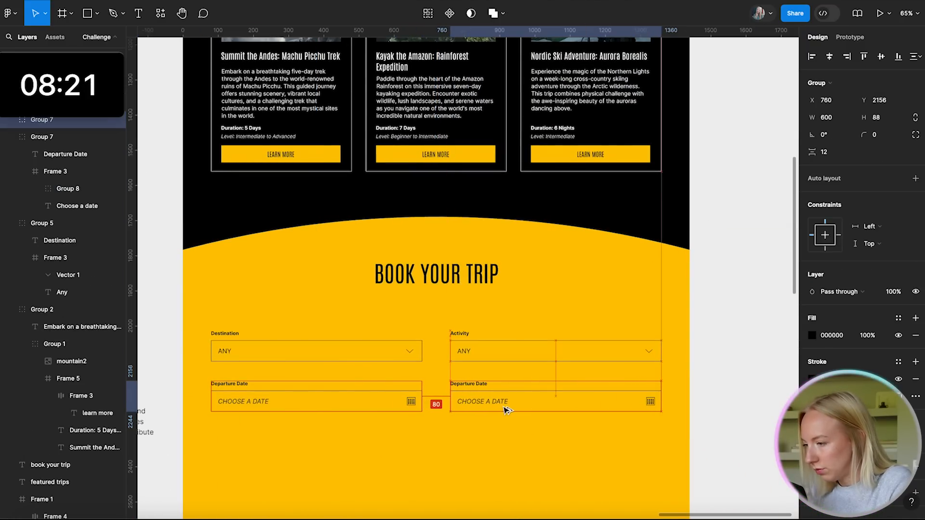
click(505, 414)
scroll(505, 413, up, 3)
double_click(444, 371)
text(DR)
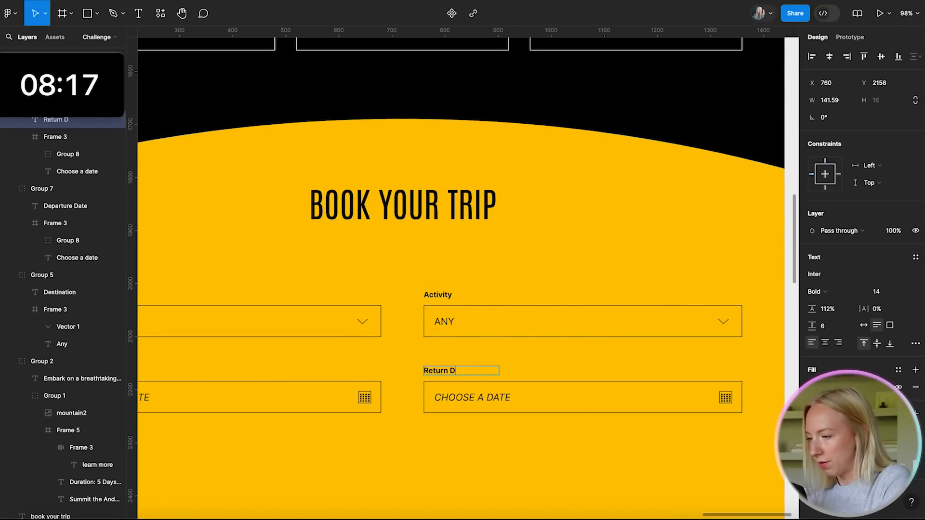
key(Escape)
scroll(508, 447, down, 4)
click(508, 448)
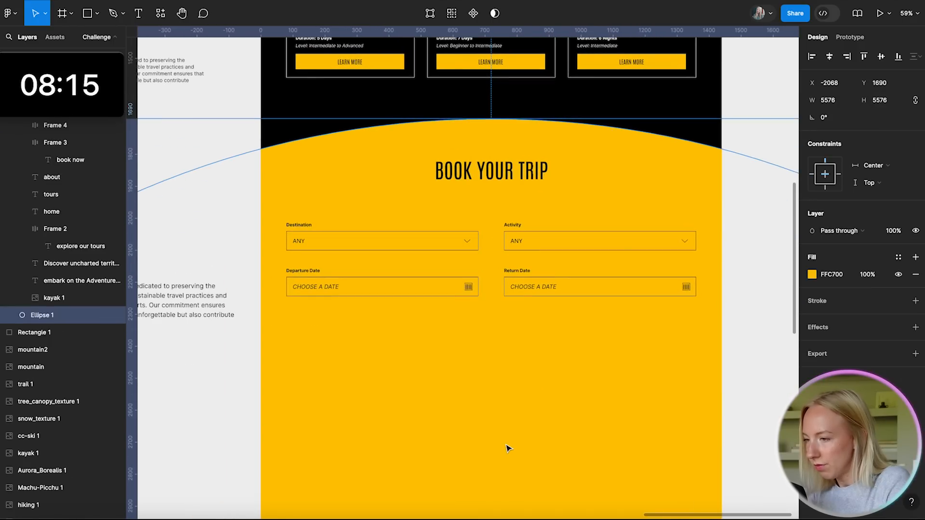
- Duplicate the Destination field below Departure Date at Y 2299 and relabel the copy "Number of Travelers"
drag(331, 238, 345, 330)
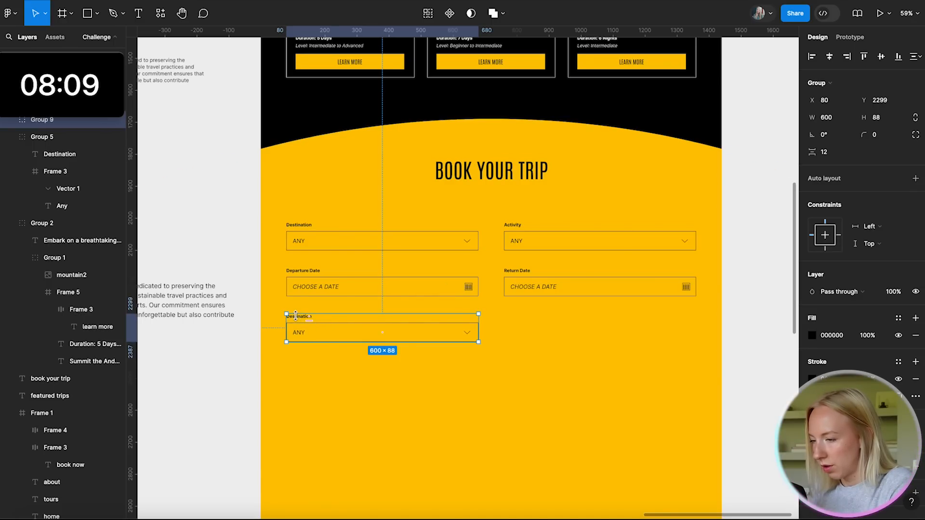
double_click(296, 316)
scroll(296, 316, up, 5)
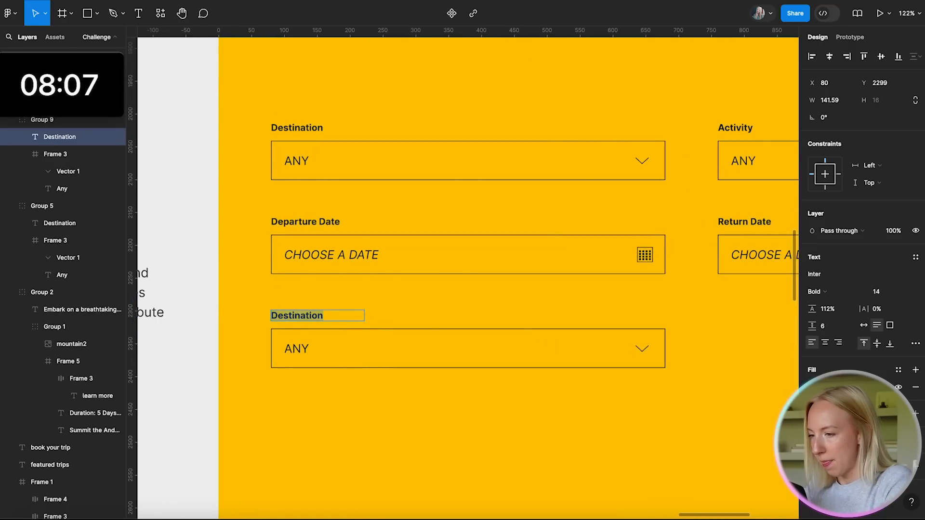
text(Number of Travelers)
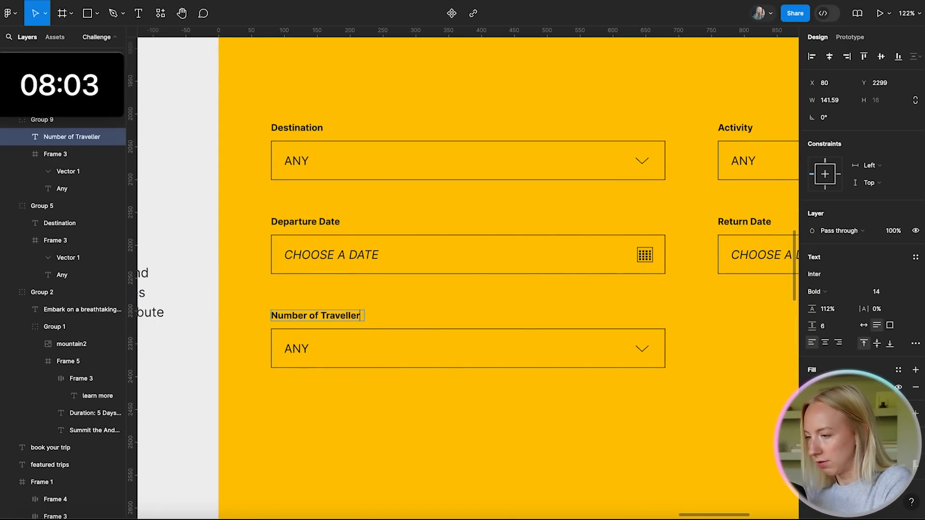
click(361, 518)
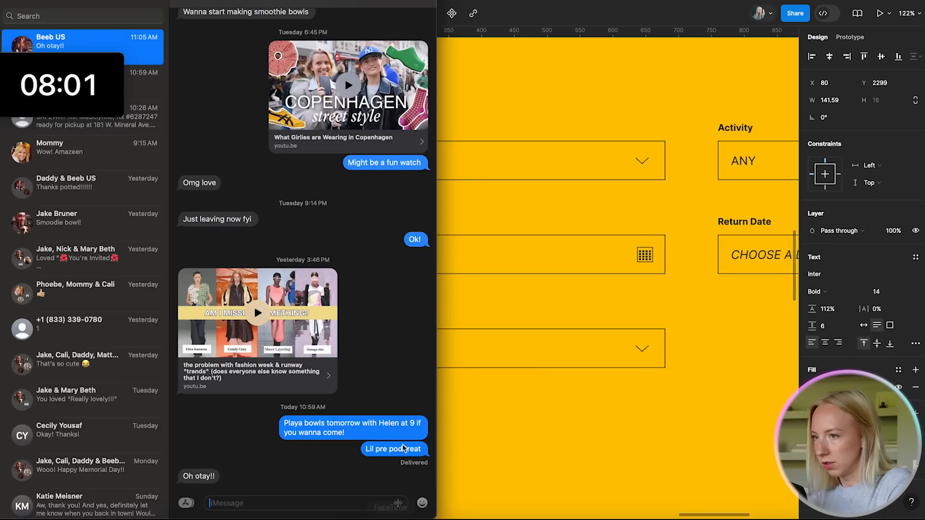
click(474, 346)
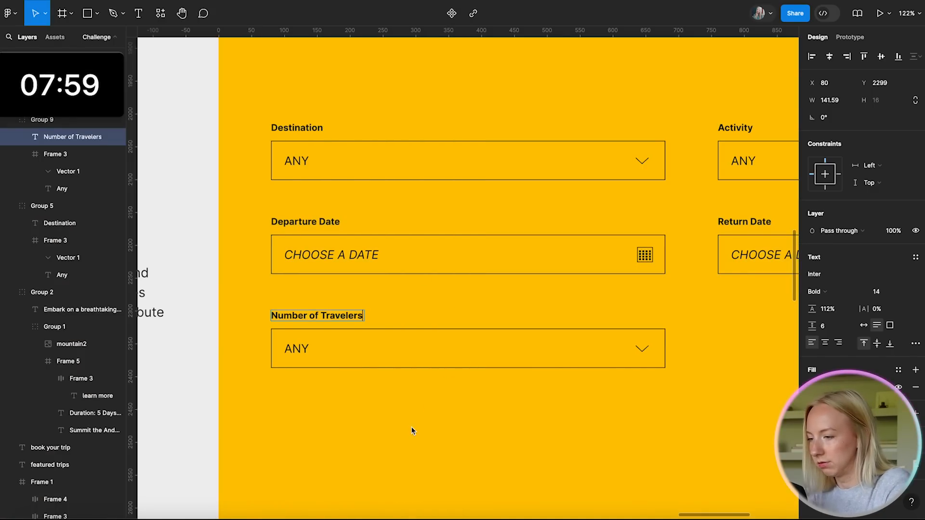
- Replace the "Any" value in the Number of Travelers field with "2"
scroll(413, 432, down, 10)
scroll(514, 139, up, 8)
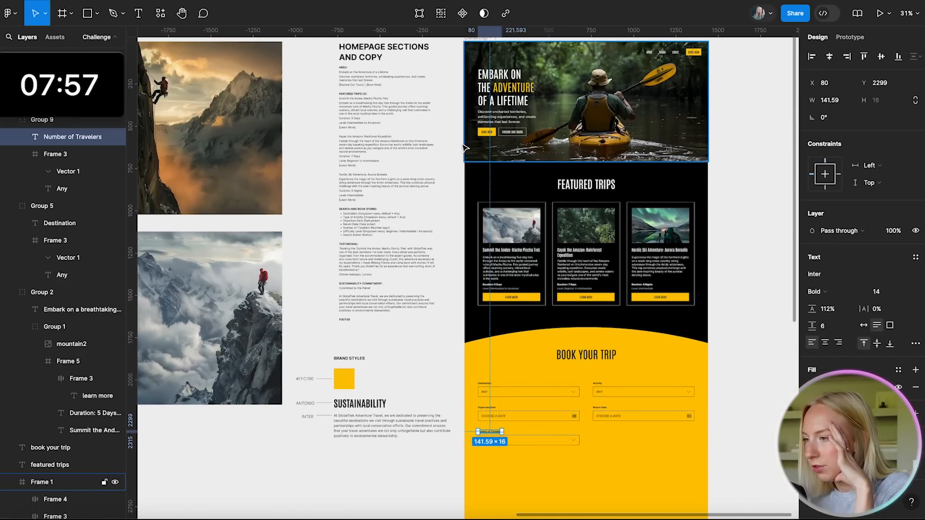
scroll(418, 160, down, 10)
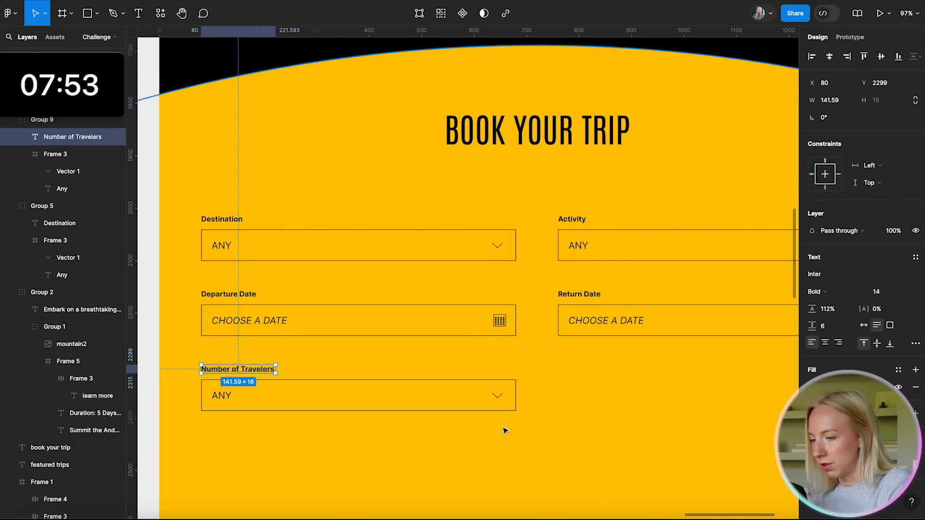
double_click(225, 396)
double_click(223, 396)
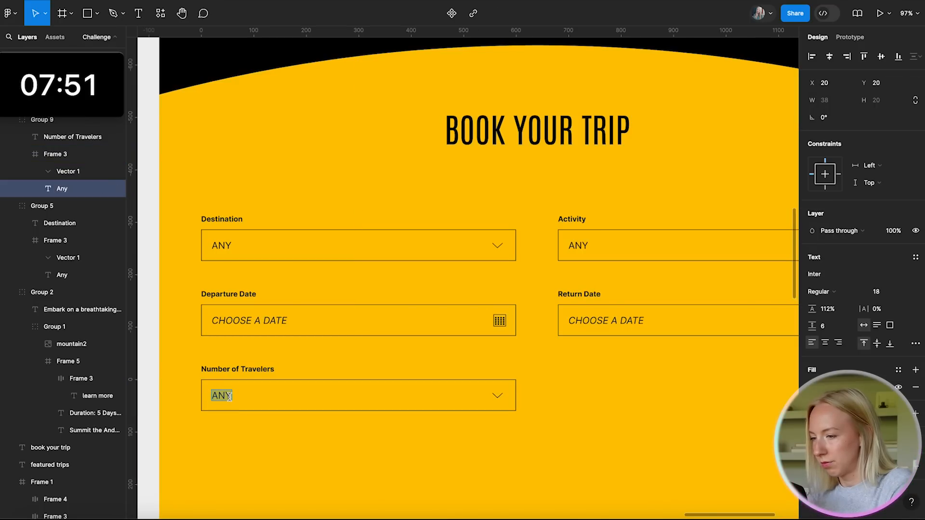
click(277, 422)
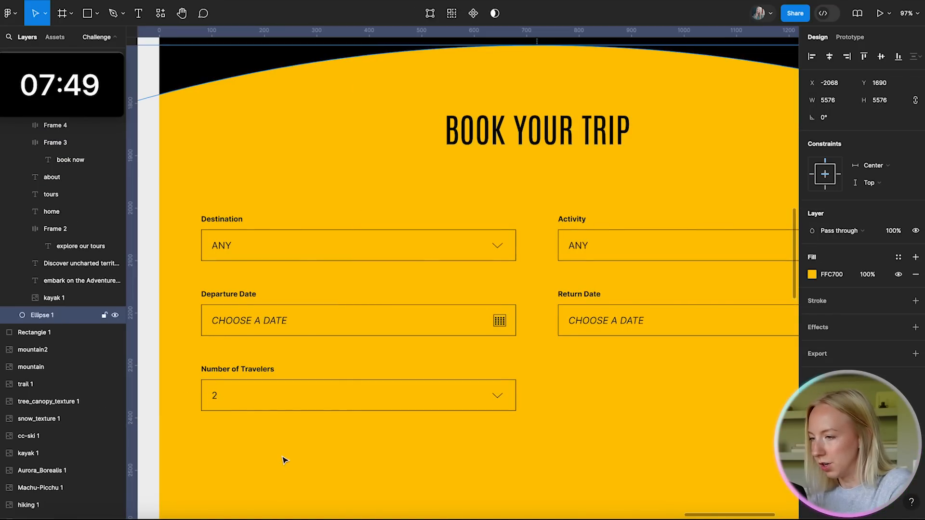
- Check the form's field list in the homepage copy and duplicate the Number of Travelers field below Return Date at X 760, Y 2299
scroll(283, 458, down, 5)
scroll(331, 206, up, 6)
scroll(331, 207, down, 5)
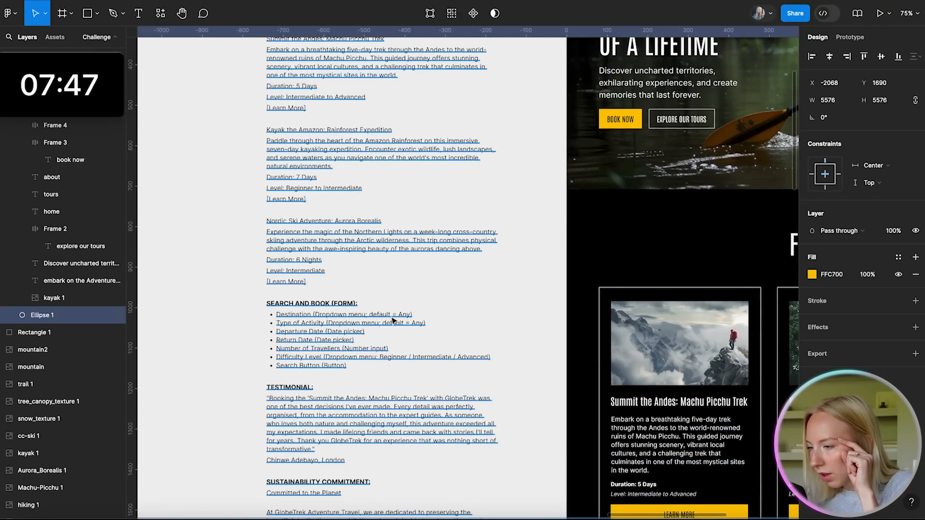
scroll(344, 323, up, 4)
scroll(343, 322, down, 2)
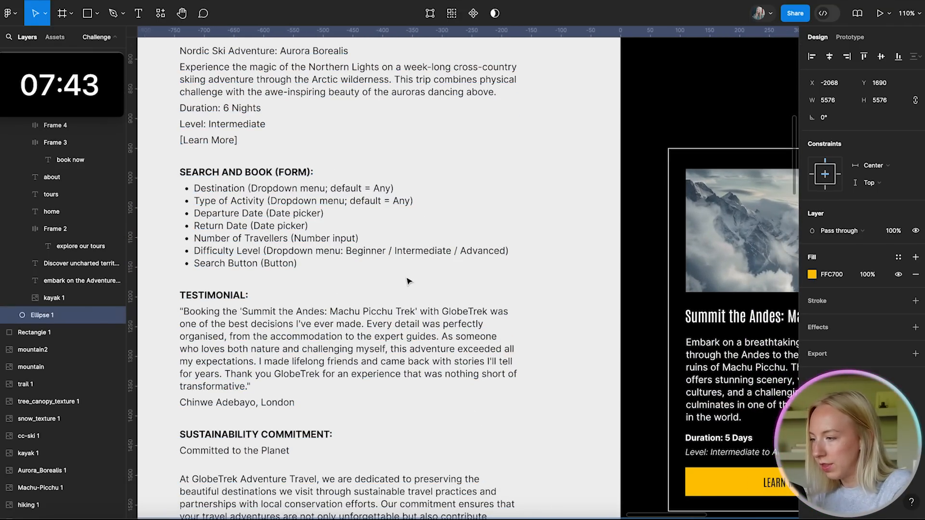
scroll(407, 281, down, 6)
scroll(450, 357, up, 2)
click(295, 304)
alt+drag(293, 302, 470, 298)
click(470, 321)
scroll(471, 323, up, 3)
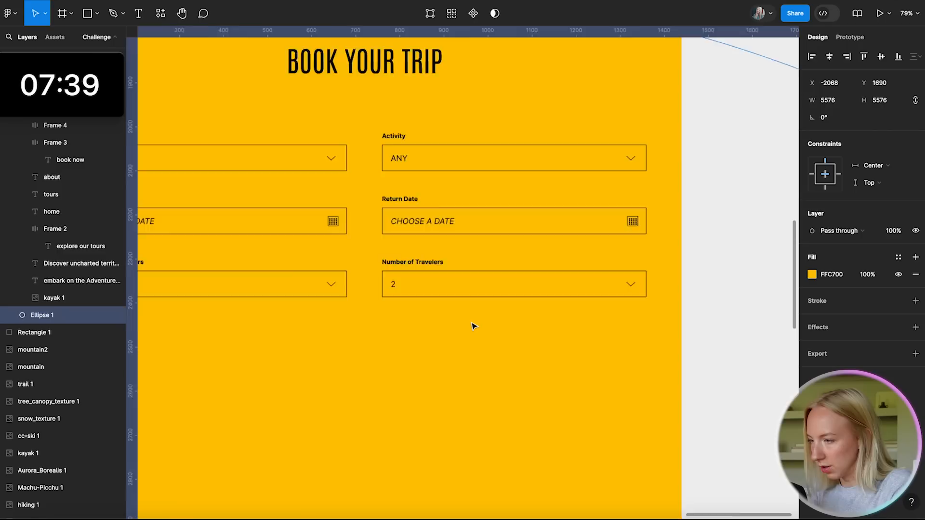
- Relabel the duplicated field under Return Date as "Difficulty Level" and set its value text to "Beginner"
scroll(472, 326, up, 5)
double_click(385, 232)
double_click(386, 231)
text(Difficulty Level)
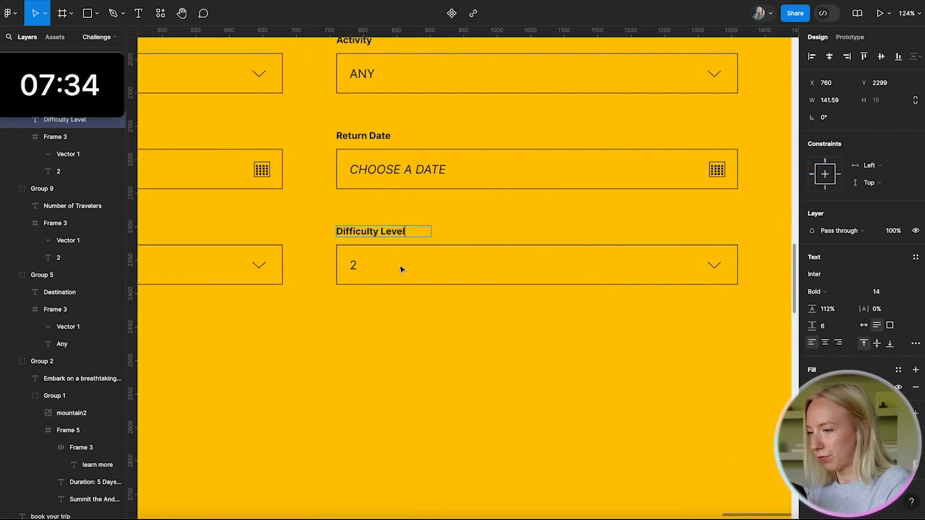
double_click(354, 265)
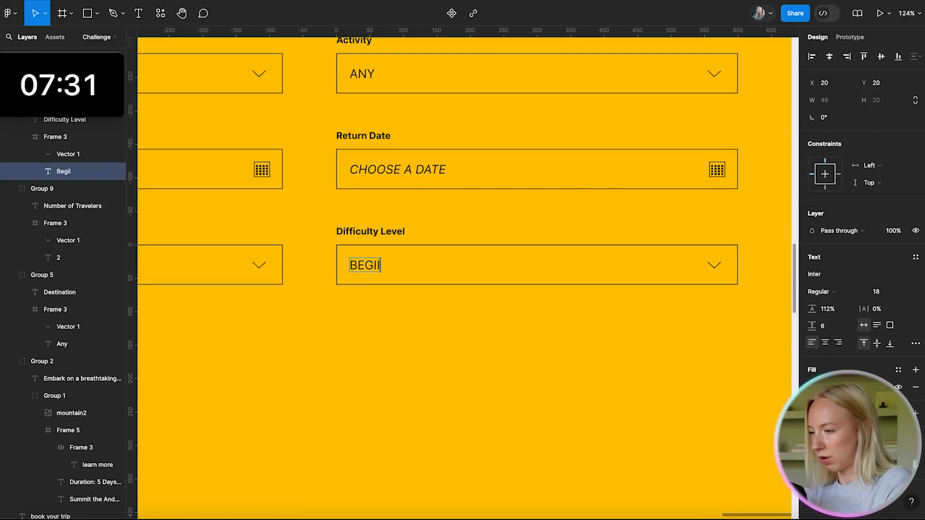
click(388, 336)
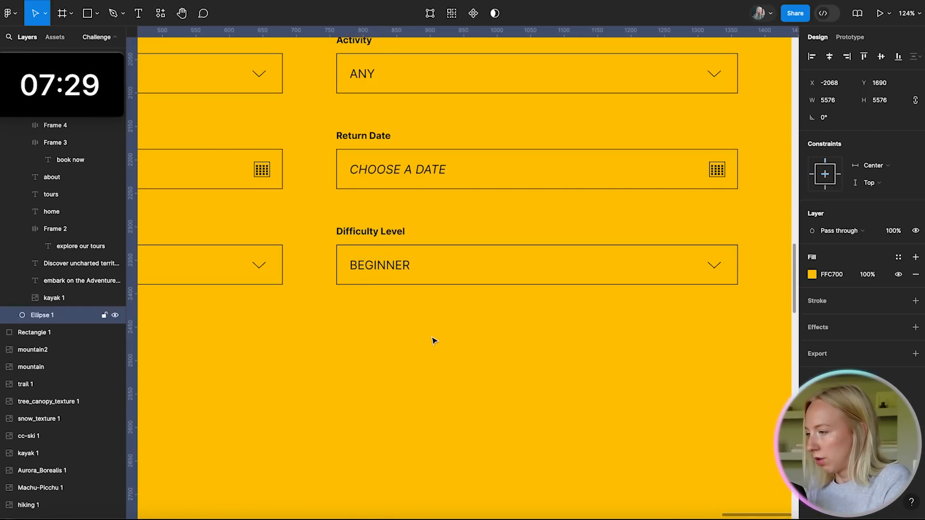
- Copy the hero's "Explore our tours" button and place it centered beneath the form fields at X 642, Y 2482
scroll(608, 347, down, 5)
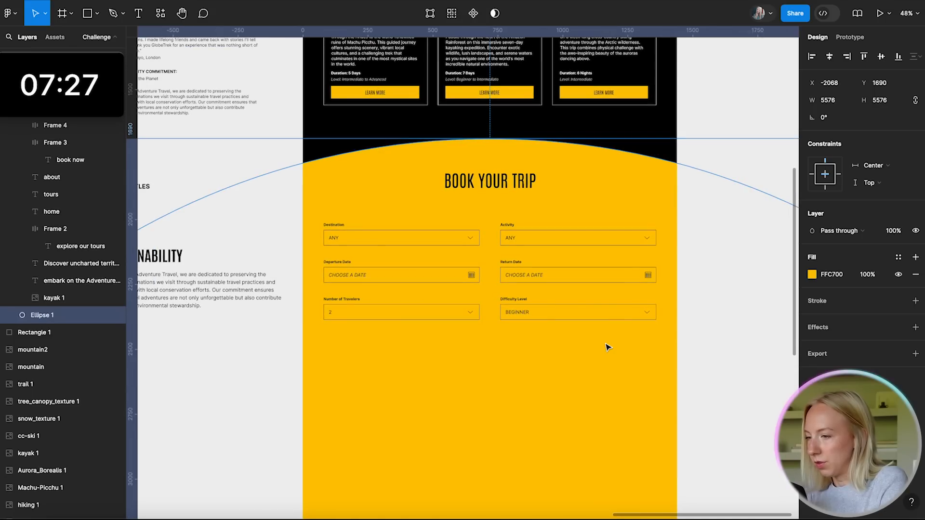
scroll(593, 343, down, 2)
scroll(579, 343, down, 3)
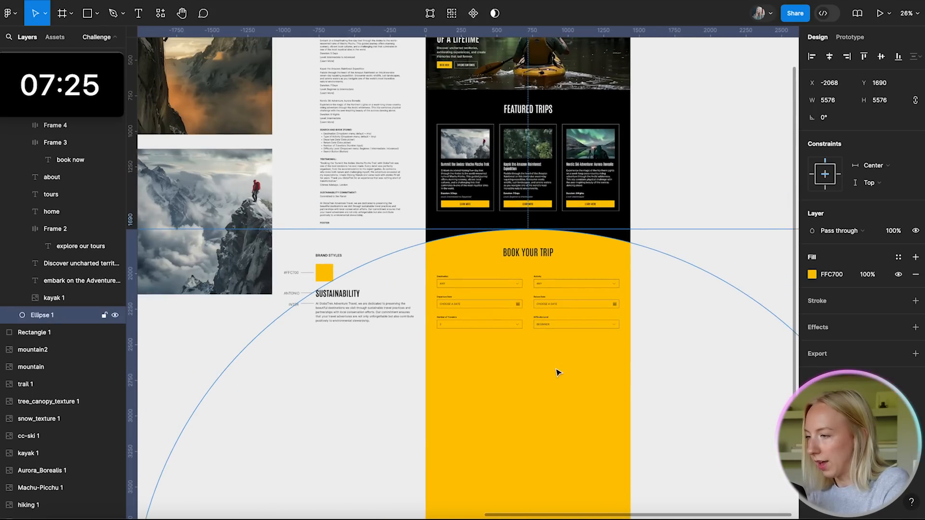
scroll(557, 374, up, 3)
scroll(530, 314, right, 2)
click(448, 152)
click(449, 152)
drag(449, 152, 501, 406)
scroll(500, 407, up, 6)
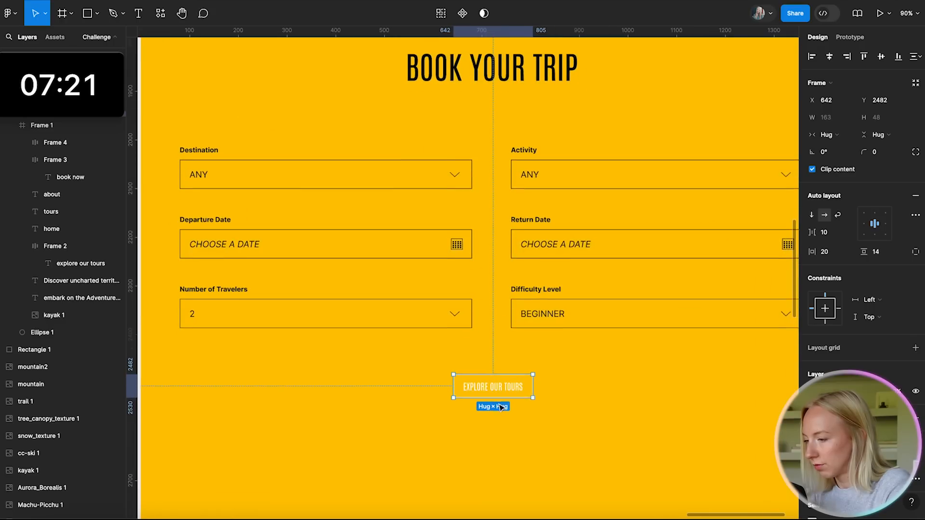
- Change the copied button's text to "search"
double_click(499, 378)
double_click(500, 378)
text(searc)
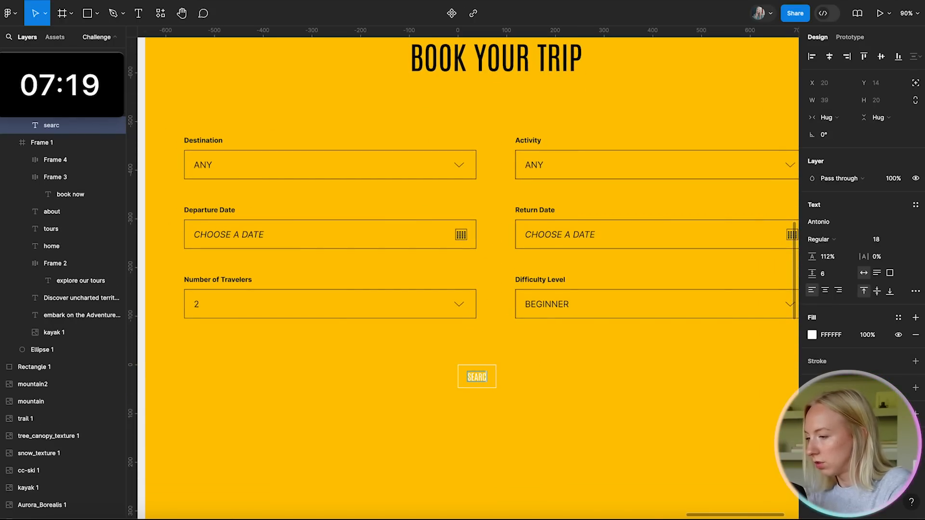
text(h)
click(525, 410)
- Move the Search button below the Difficulty Level field at Y 2449 and widen it to 145, flush with the field's outer edge
drag(490, 377, 503, 377)
scroll(504, 375, down, 3)
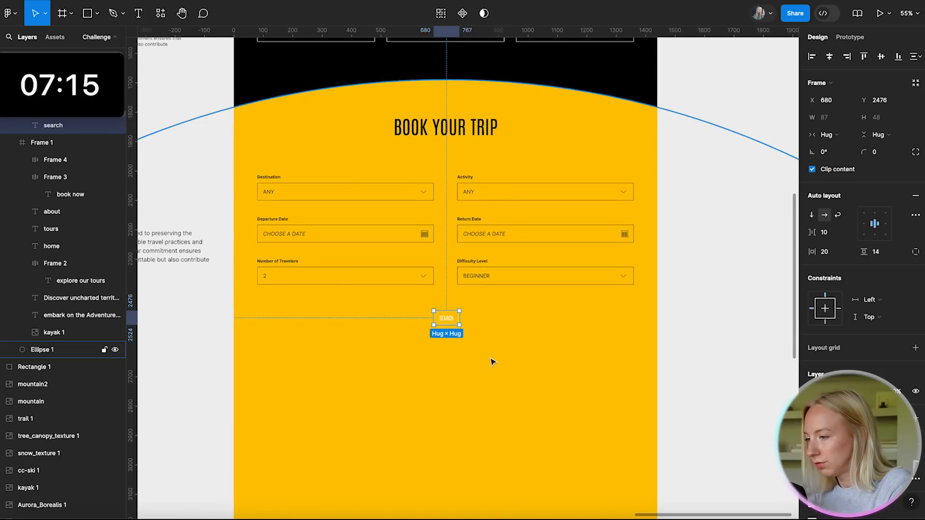
drag(452, 324, 543, 314)
scroll(622, 320, up, 5)
drag(606, 318, 606, 312)
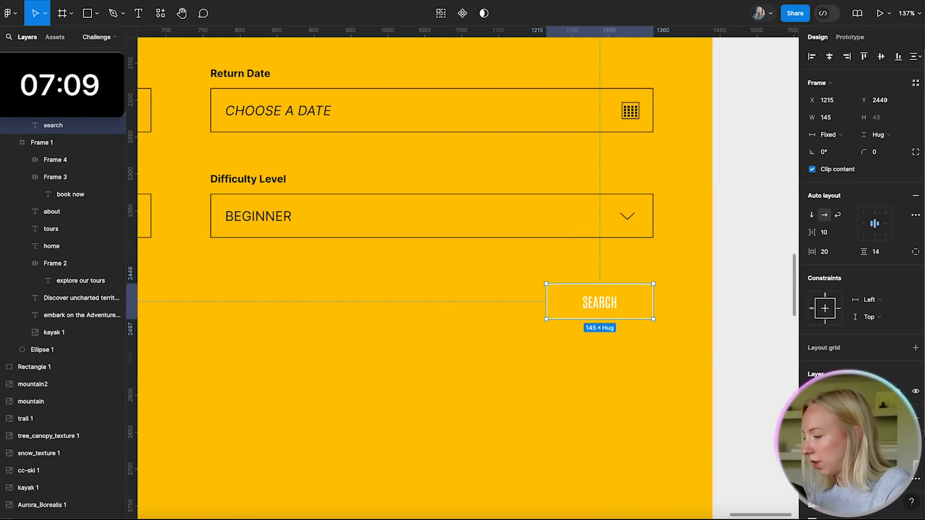
- Give the Search button a solid black 000000 fill and remove its stroke
scroll(861, 241, down, 2)
click(916, 321)
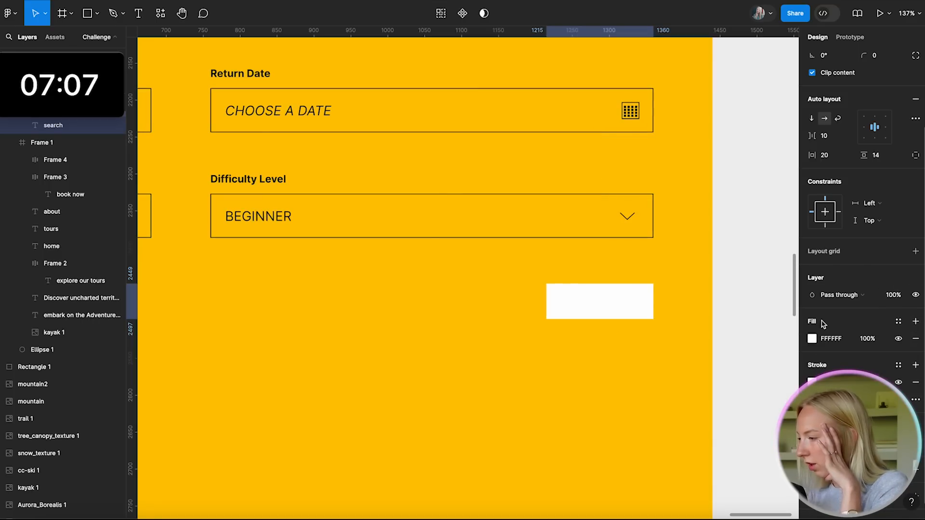
click(812, 338)
drag(684, 357, 593, 482)
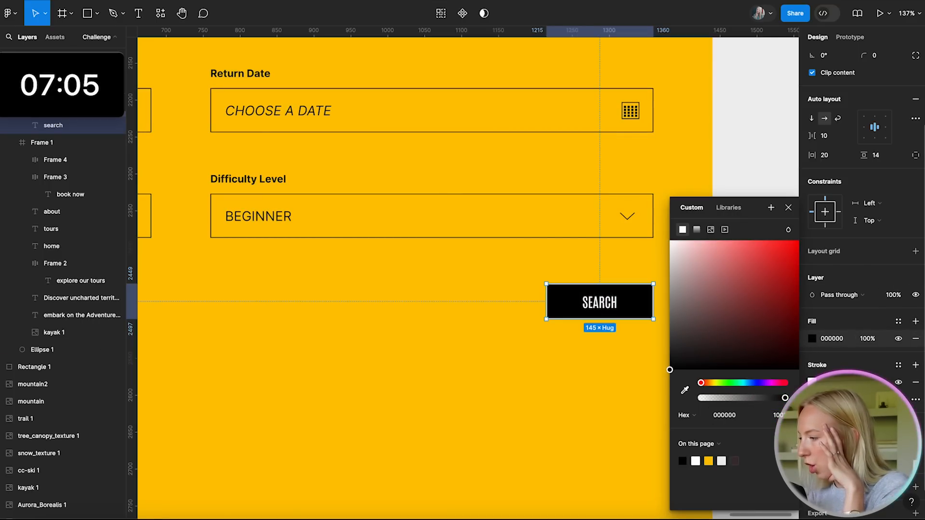
click(916, 382)
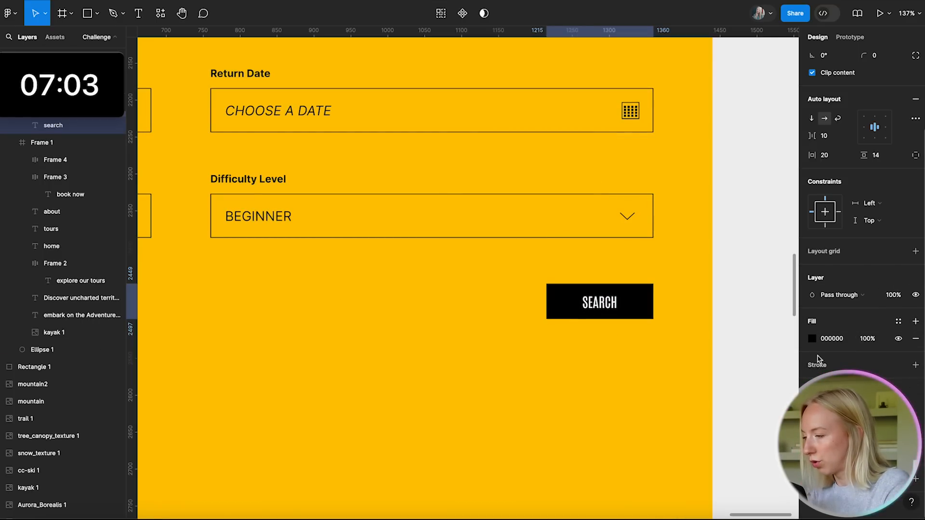
click(615, 374)
- Set the Search button's height to 60 to match the form fields
scroll(659, 371, down, 5)
scroll(718, 359, down, 2)
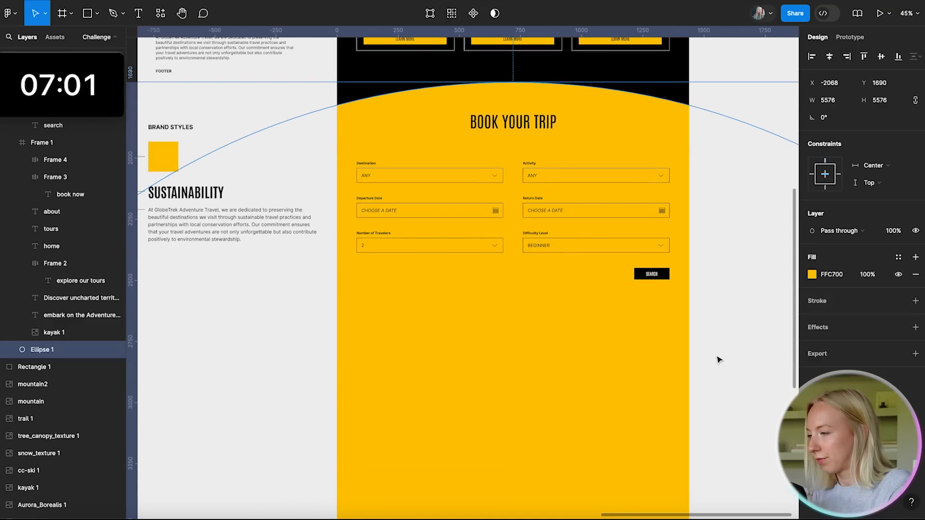
scroll(684, 328, up, 5)
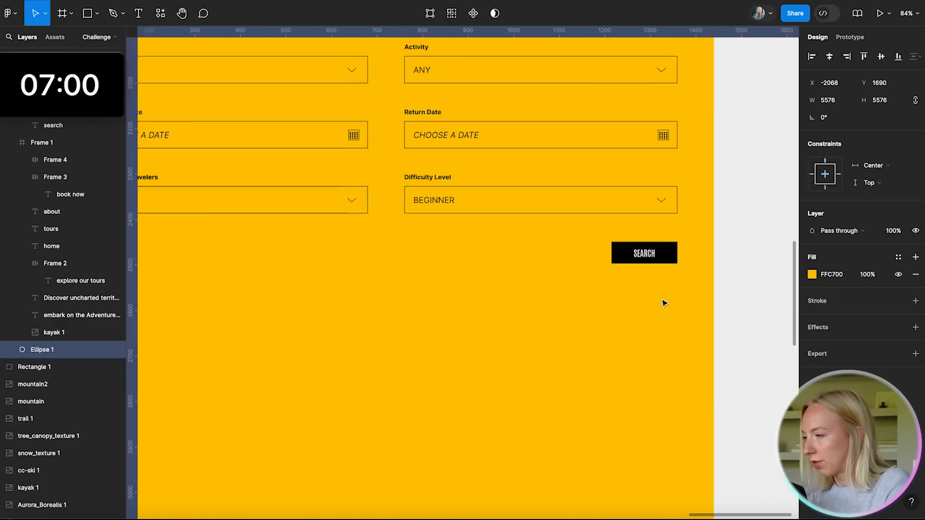
click(646, 255)
click(629, 206)
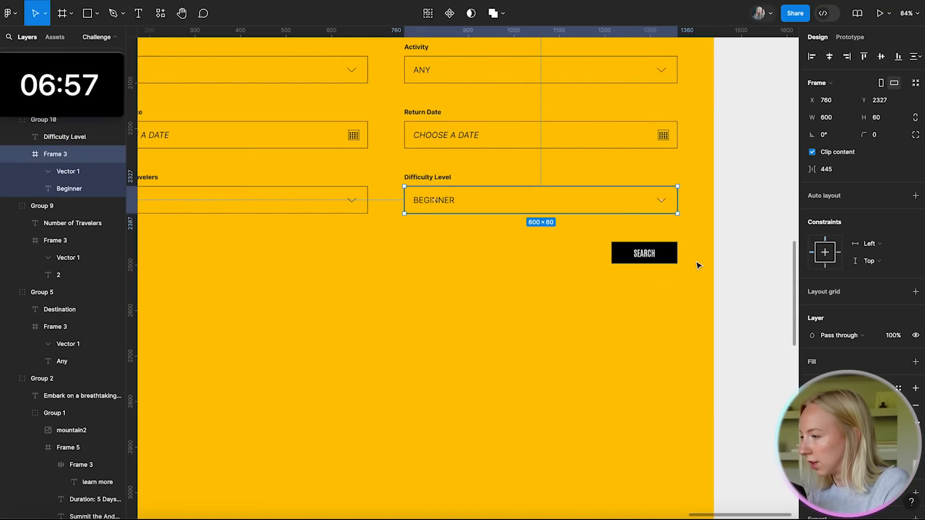
click(660, 257)
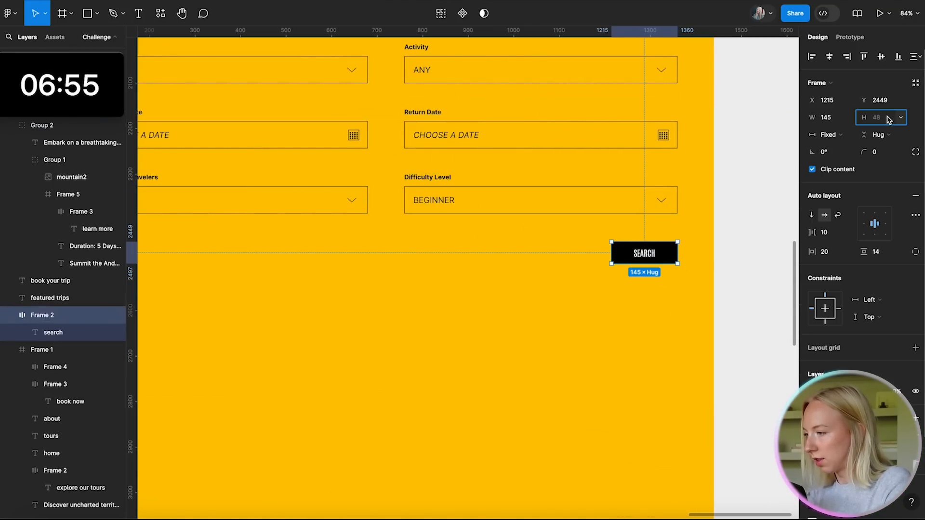
text(60)
key(Return)
click(734, 264)
scroll(735, 264, down, 5)
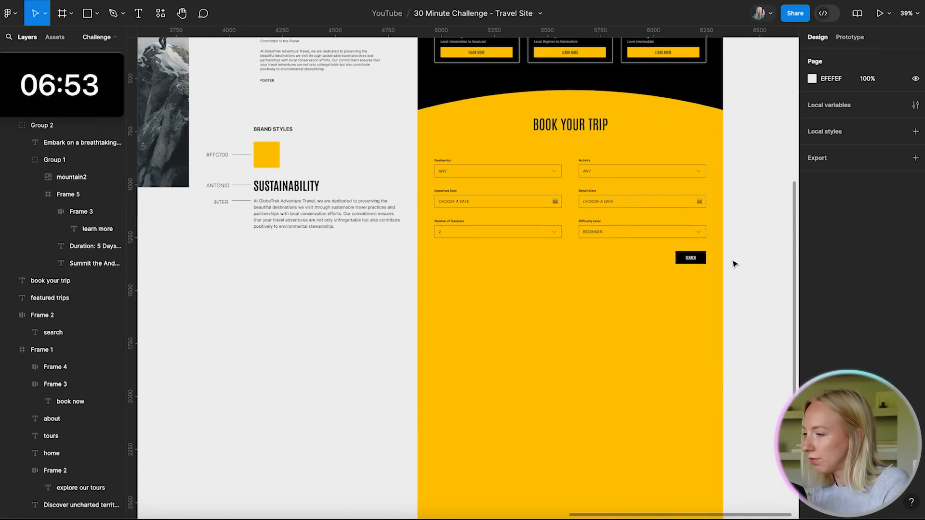
- Compare the finished form with the Search and Book, Testimonial and Sustainability sections of the homepage copy
scroll(718, 278, down, 2)
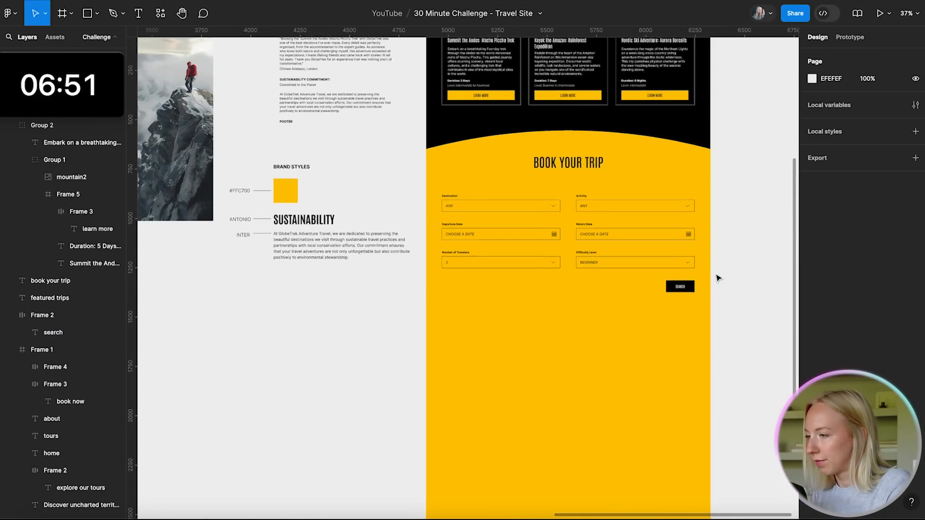
scroll(609, 345, up, 2)
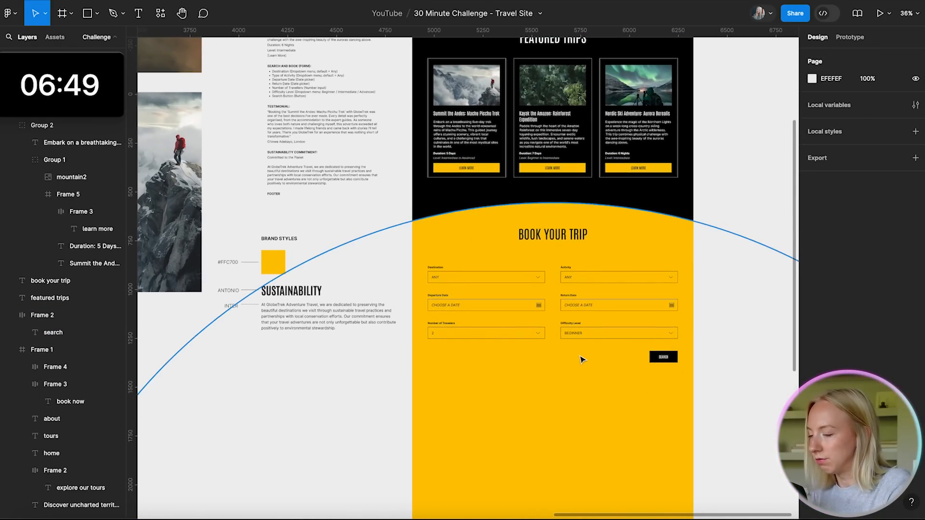
scroll(580, 357, up, 3)
scroll(583, 360, down, 2)
scroll(401, 178, up, 2)
scroll(400, 178, left, 2)
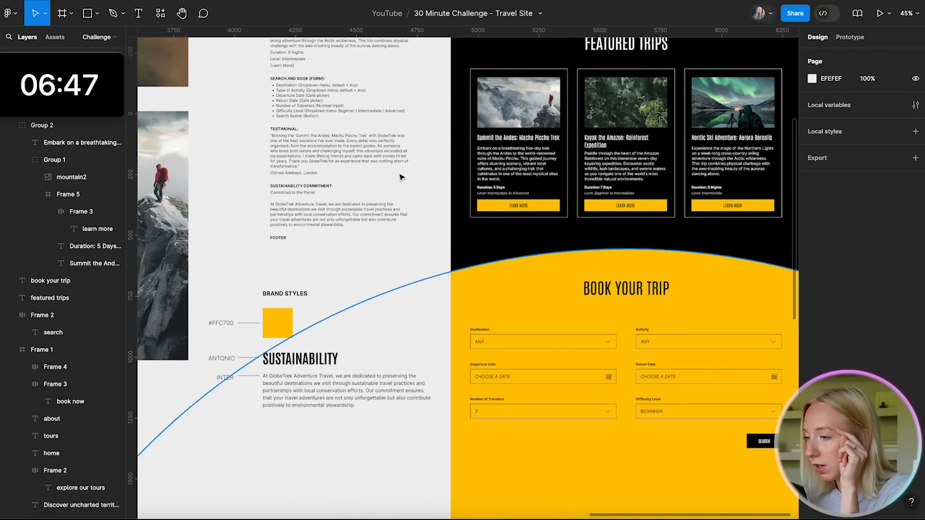
scroll(372, 128, up, 4)
scroll(371, 129, up, 1)
scroll(372, 128, up, 3)
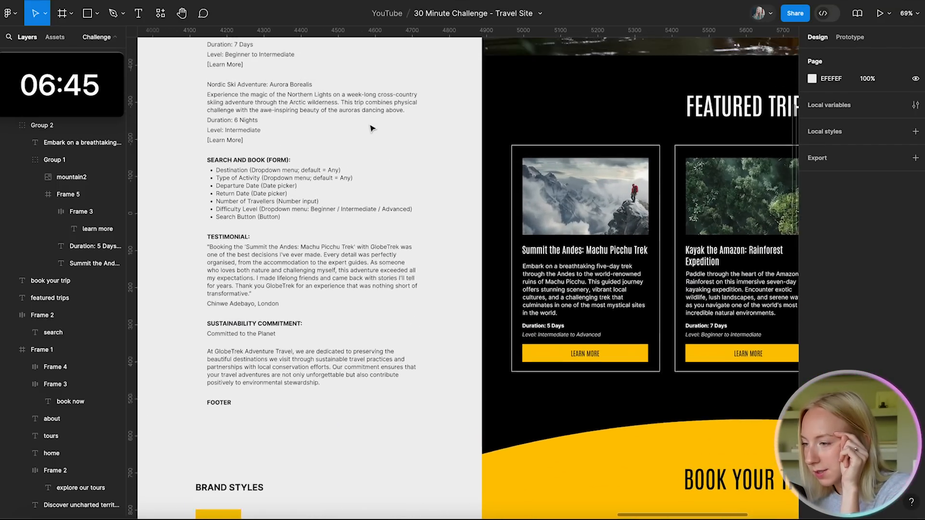
scroll(372, 128, down, 3)
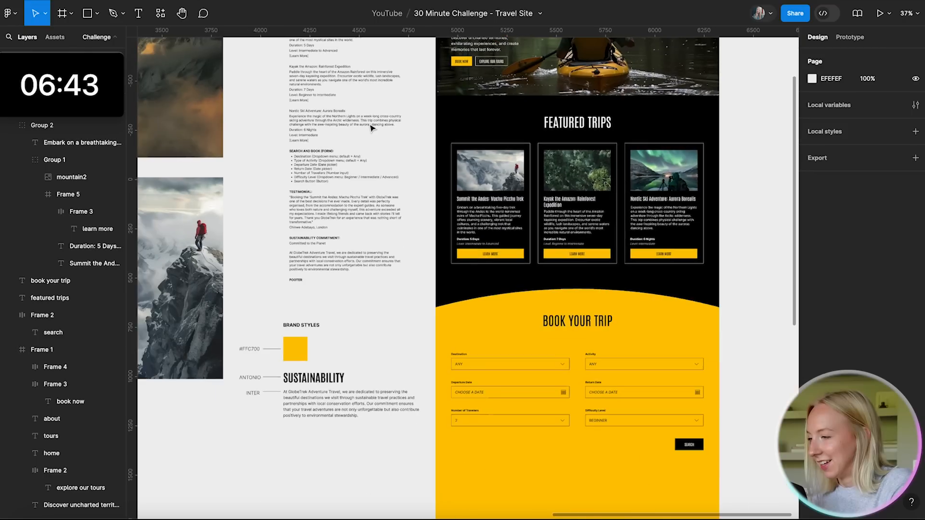
- Widen the Search button to 474, center it horizontally on the page and move it slightly farther below the form fields
scroll(721, 413, down, 5)
click(624, 283)
drag(559, 281, 435, 281)
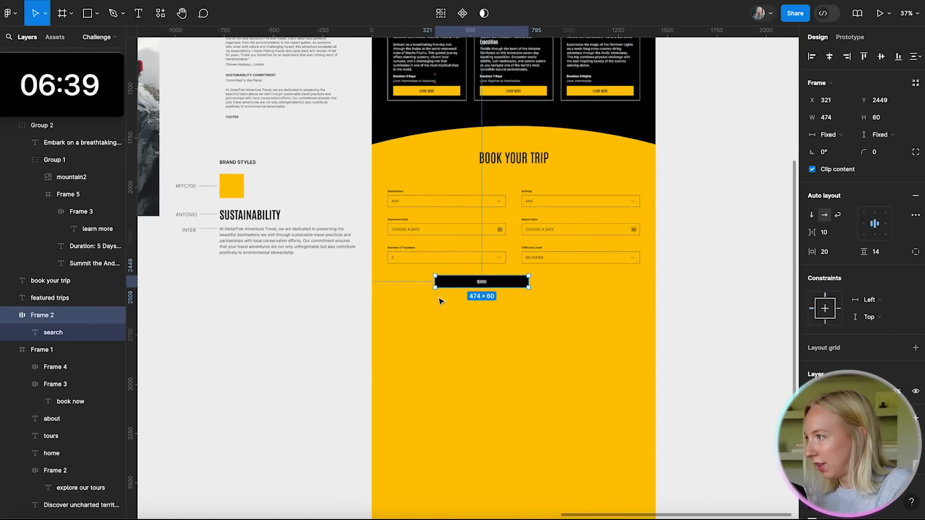
click(829, 56)
scroll(590, 334, up, 3)
drag(526, 268, 525, 271)
click(510, 286)
- Examine the supplied imagery and the testimonial copy against the empty yellow area below the form
scroll(507, 302, down, 5)
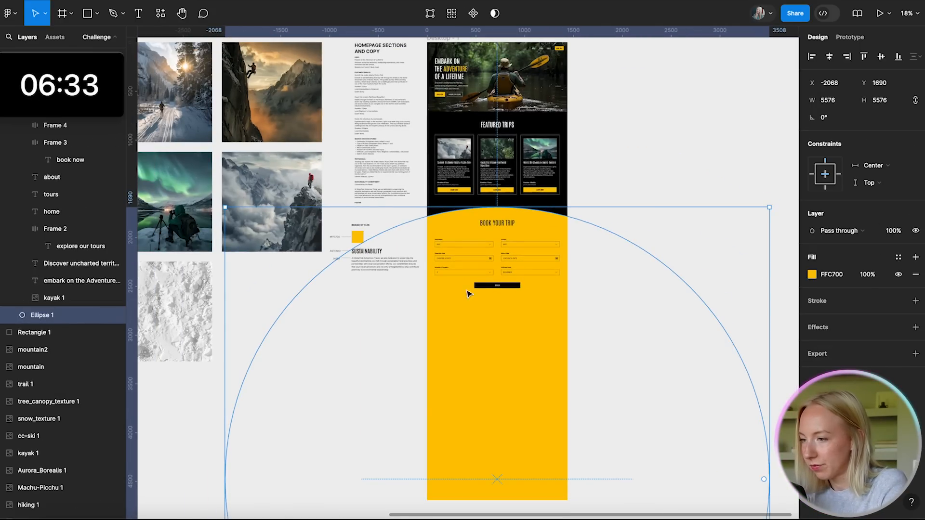
scroll(467, 293, down, 2)
scroll(357, 194, left, 6)
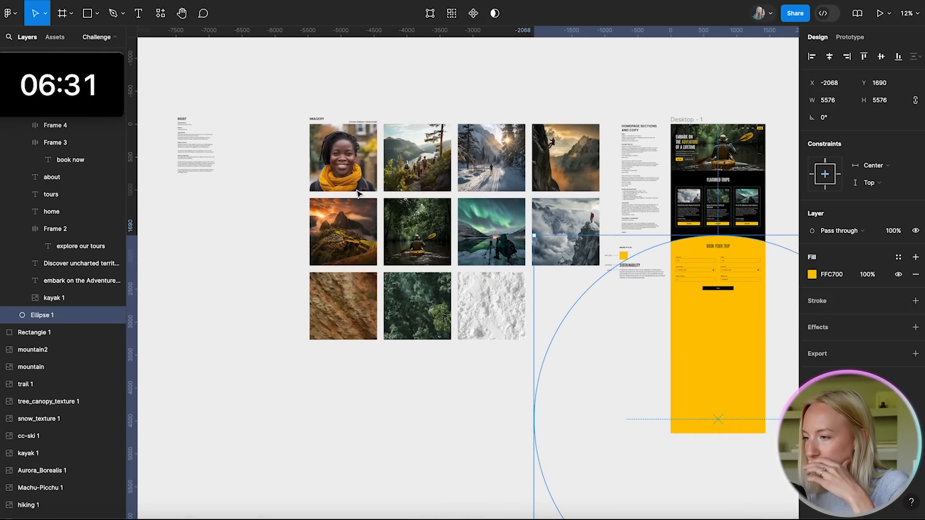
scroll(259, 173, left, 5)
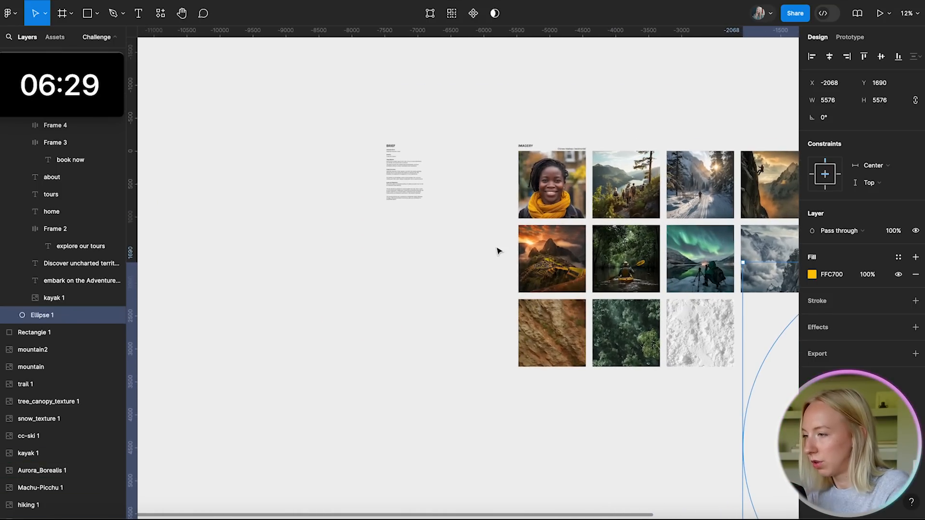
scroll(497, 251, right, 9)
scroll(482, 212, up, 8)
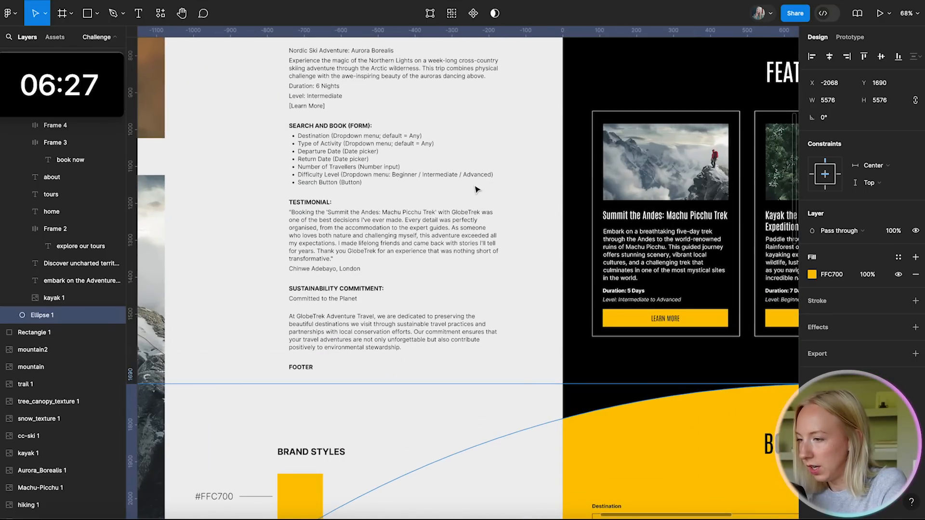
scroll(458, 231, down, 3)
scroll(436, 277, down, 1)
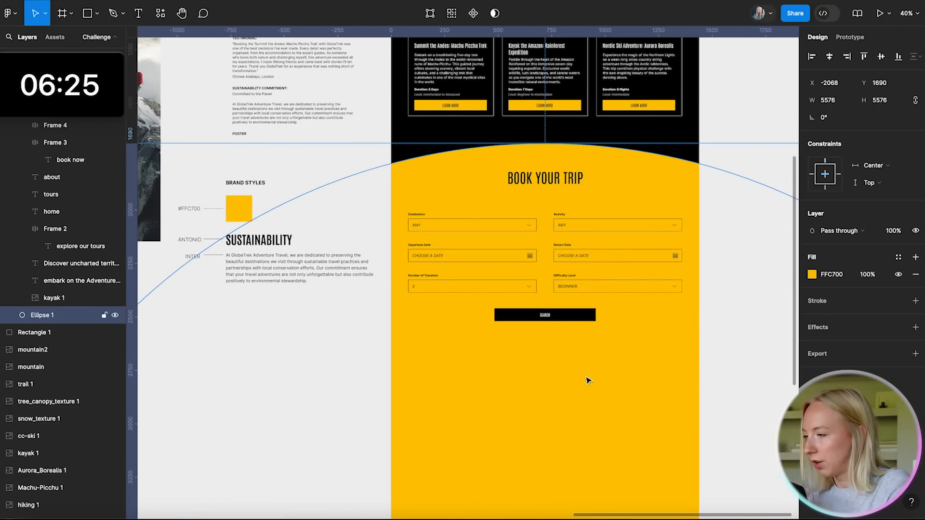
- Draw a full-width rectangle about 1440 × 1933 below the Search button, reaching the page's lower edge, and fill it with 000000
scroll(588, 380, down, 3)
scroll(692, 136, down, 1)
click(693, 137)
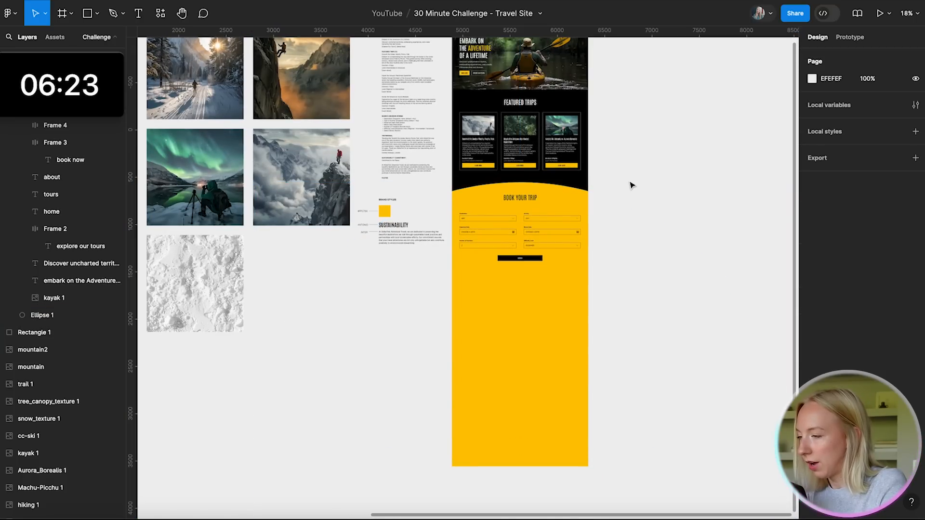
scroll(574, 279, down, 3)
scroll(526, 310, up, 2)
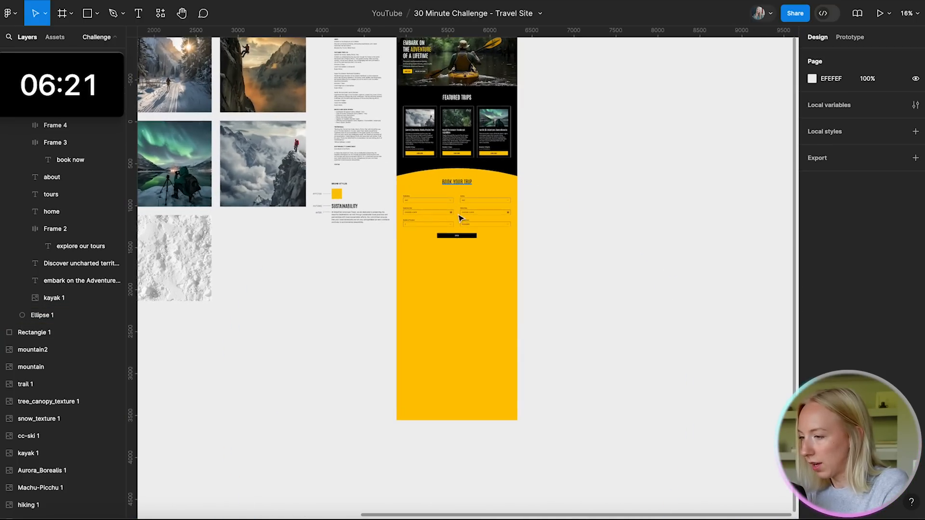
drag(397, 260, 518, 421)
click(813, 275)
text(000000)
key(Return)
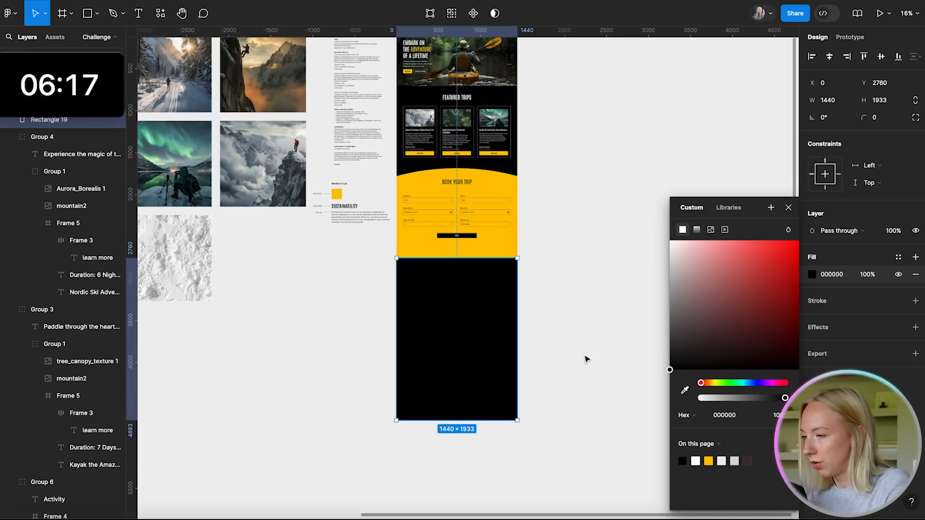
- Extend the black rectangle's upper edge closer to the Search button, to Y 2651 with a height of 2042
click(585, 357)
scroll(500, 275, up, 3)
click(458, 273)
drag(435, 236, 435, 231)
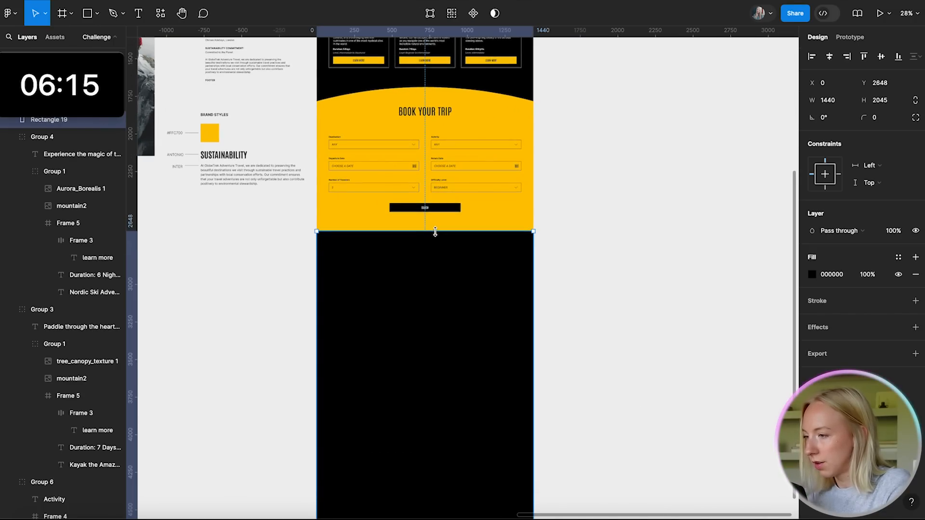
key(Escape)
click(465, 261)
scroll(438, 247, up, 8)
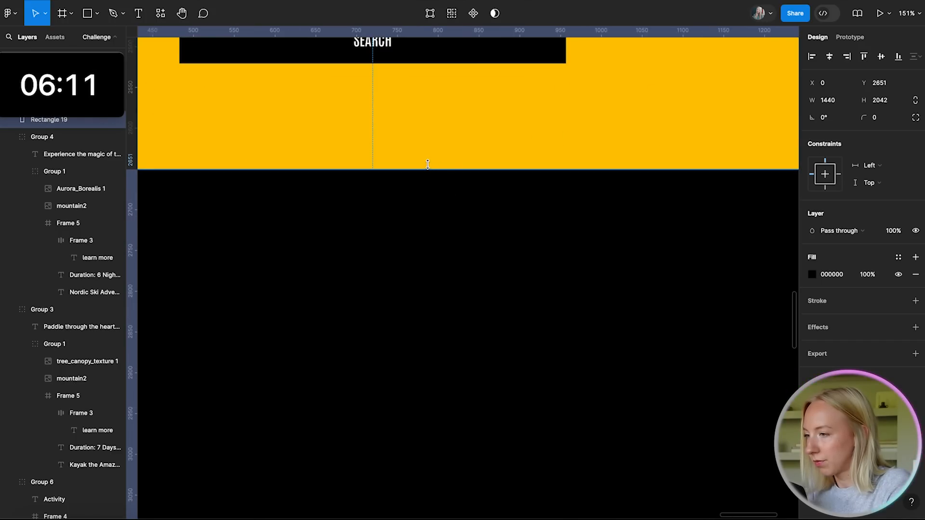
scroll(657, 206, down, 10)
key(Escape)
- Examine the Testimonial and Sustainability Commitment copy against the empty black section below the form
scroll(659, 206, up, 3)
scroll(472, 228, up, 6)
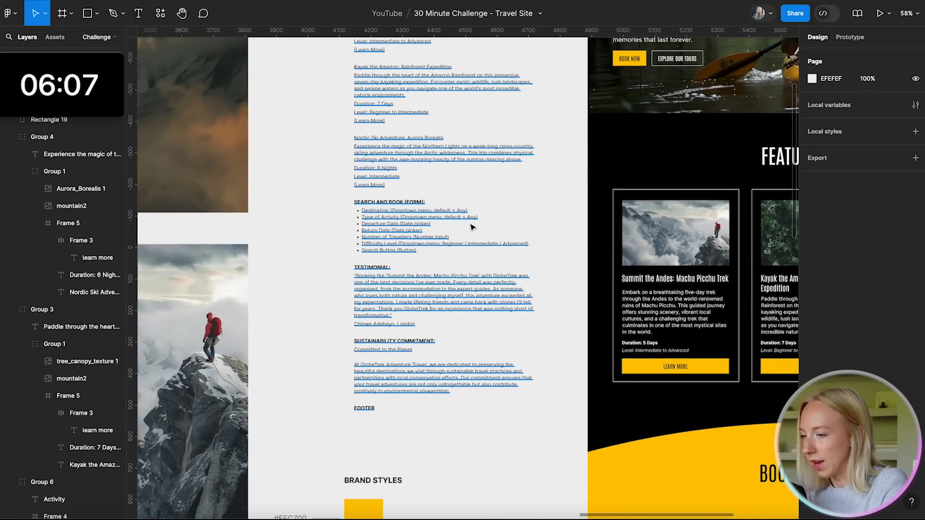
scroll(472, 227, up, 3)
scroll(409, 164, up, 2)
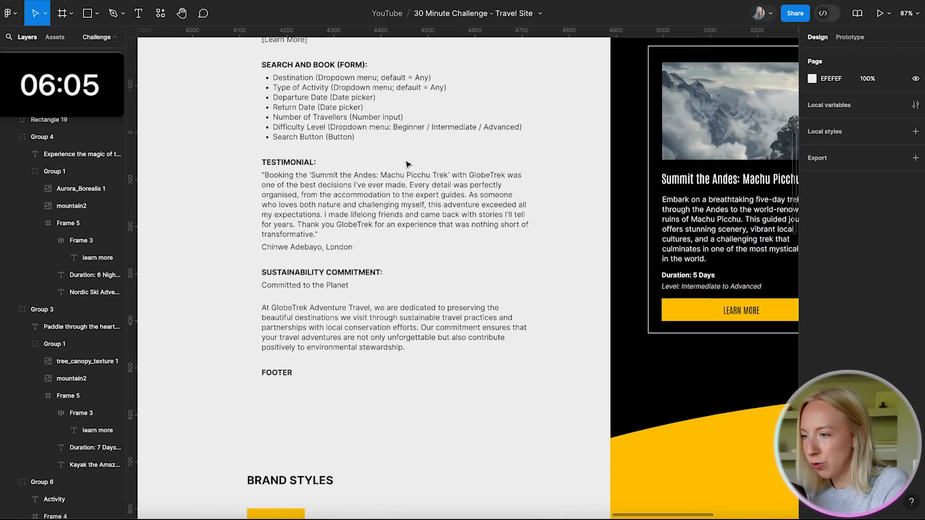
scroll(409, 165, up, 2)
scroll(364, 191, down, 8)
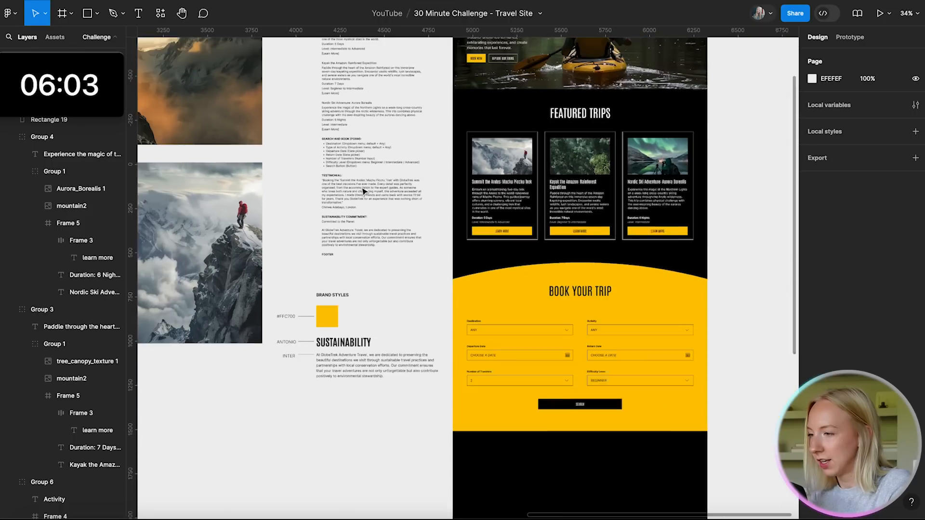
scroll(364, 191, down, 5)
scroll(364, 192, right, 3)
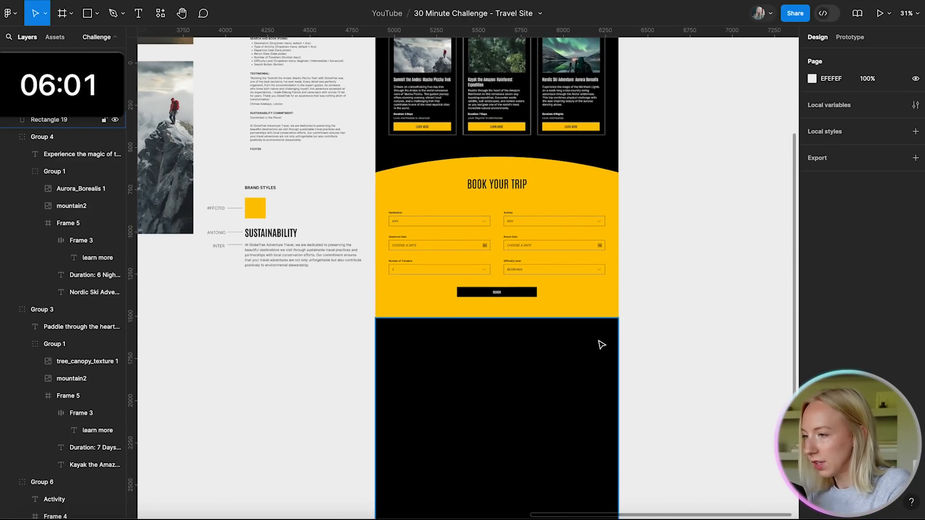
scroll(602, 345, up, 2)
scroll(601, 344, left, 2)
scroll(420, 142, up, 5)
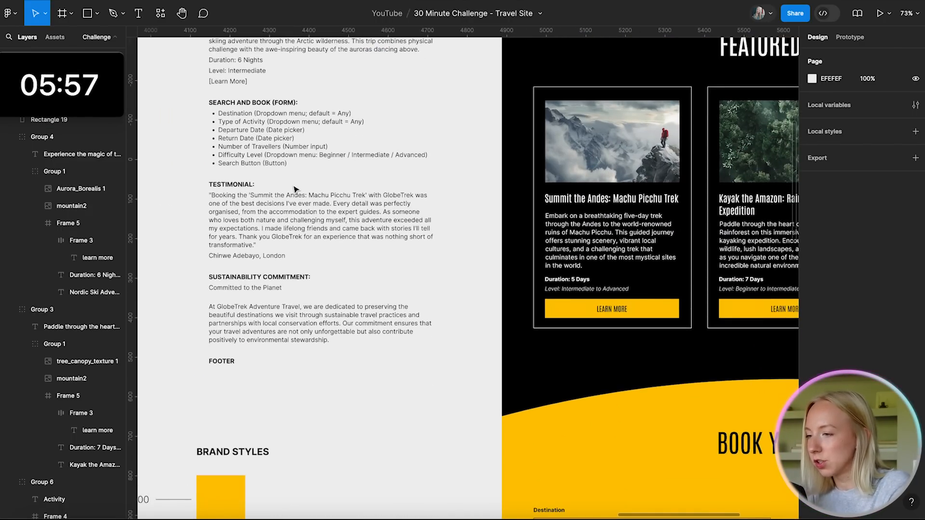
- Copy the testimonial portrait from the supplied imagery and paste it onto the black section of the page
scroll(295, 189, down, 10)
scroll(293, 190, left, 3)
scroll(293, 189, up, 2)
click(329, 230)
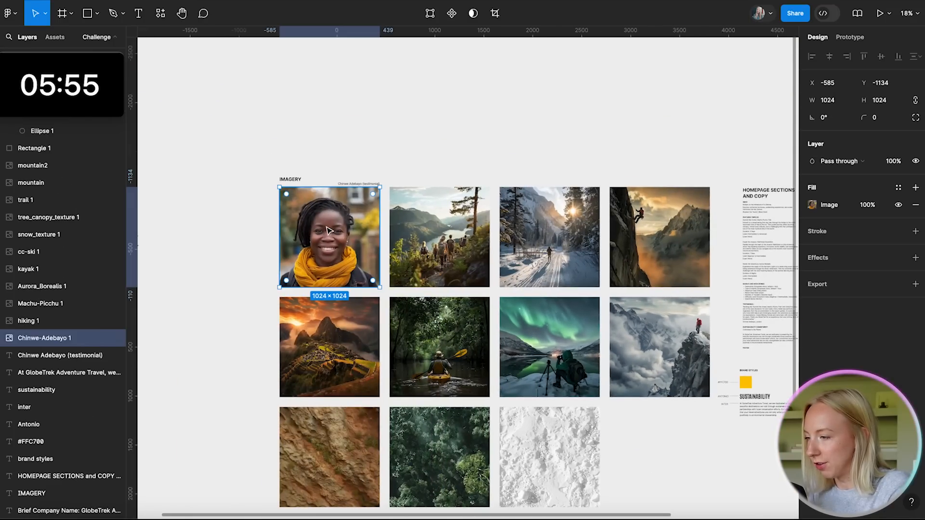
scroll(328, 232, down, 5)
scroll(328, 231, right, 4)
scroll(287, 95, up, 10)
key(super+v)
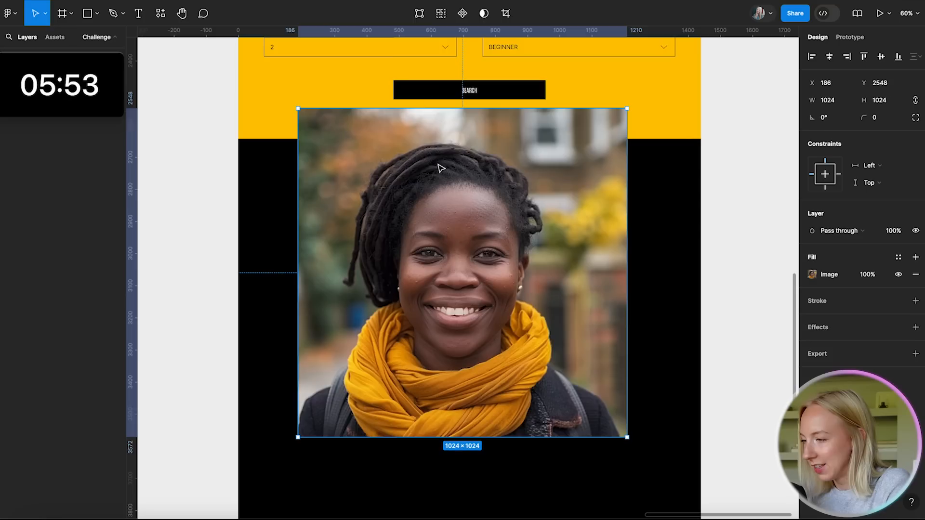
- Scale the portrait down to 320 × 320, round it into a circle and place it at X 131, Y 2793
drag(482, 273, 466, 289)
drag(612, 452, 477, 320)
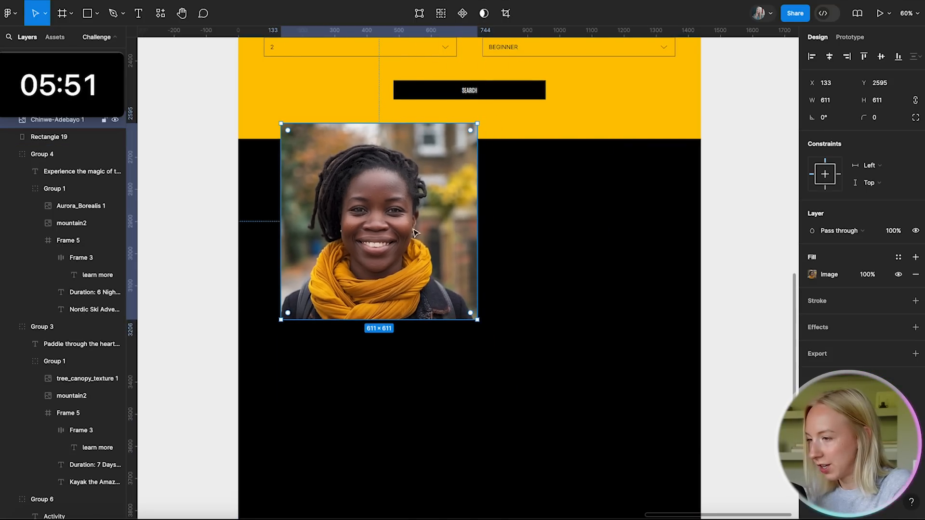
drag(455, 281, 455, 358)
drag(477, 293, 412, 292)
drag(405, 204, 221, 345)
drag(413, 333, 384, 304)
drag(341, 266, 340, 252)
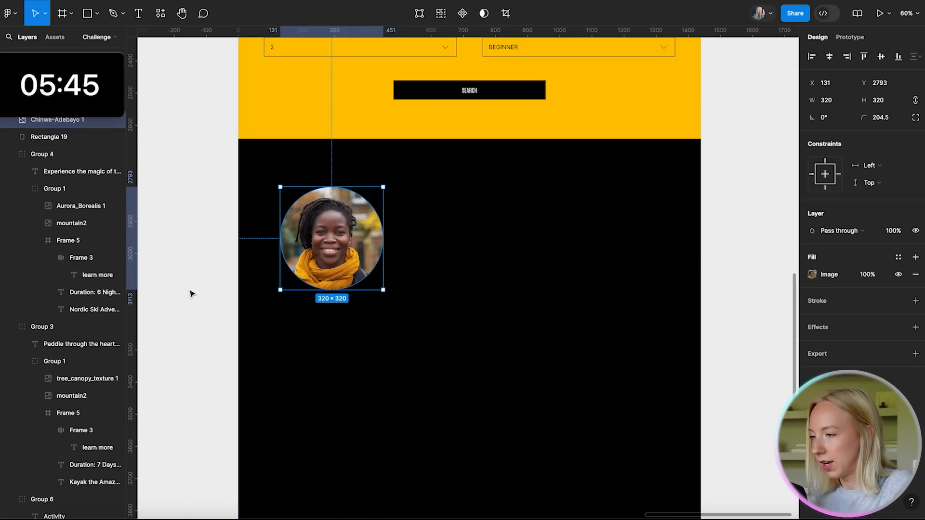
- Copy the testimonial quote from the homepage copy, ready for use in the black section
click(192, 293)
scroll(191, 293, down, 5)
scroll(363, 314, left, 3)
scroll(380, 319, up, 5)
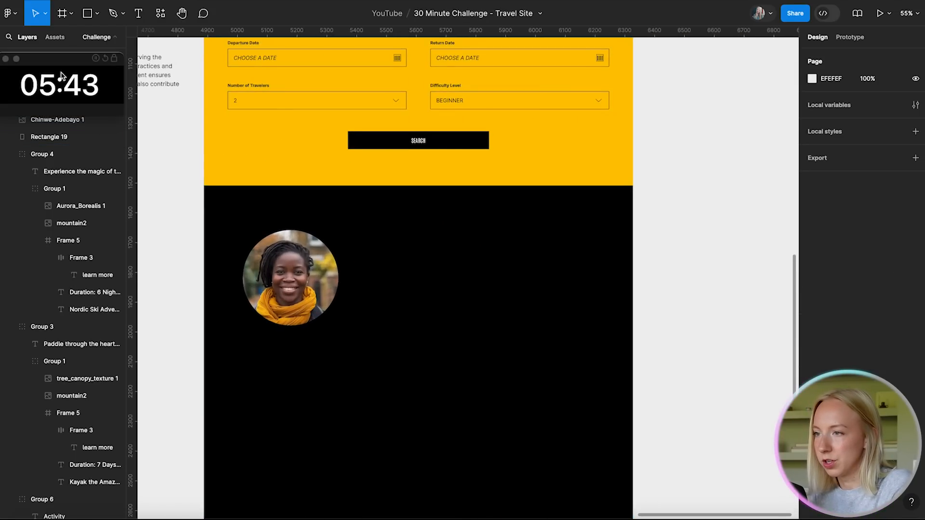
scroll(370, 358, down, 2)
scroll(370, 343, up, 5)
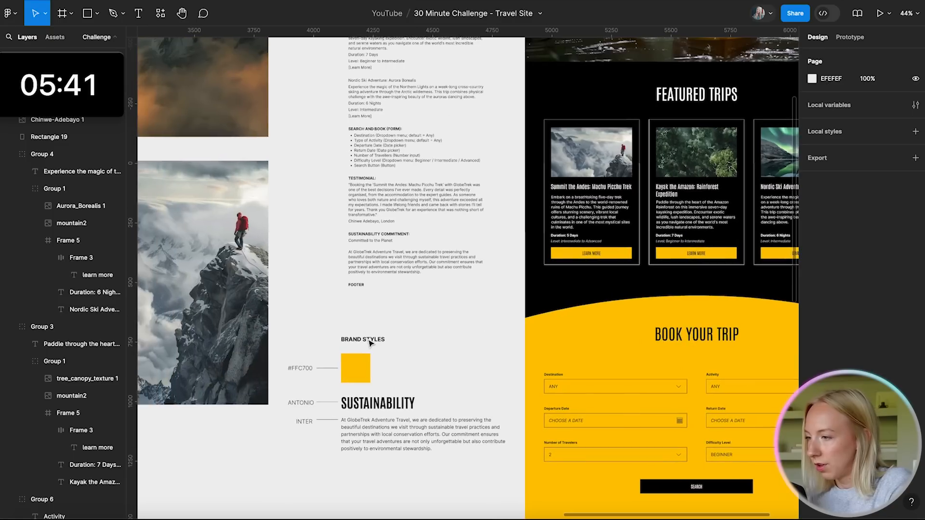
scroll(399, 227, up, 5)
double_click(354, 212)
drag(354, 212, 271, 148)
key(Escape)
scroll(252, 171, down, 5)
scroll(315, 228, down, 4)
scroll(380, 283, up, 5)
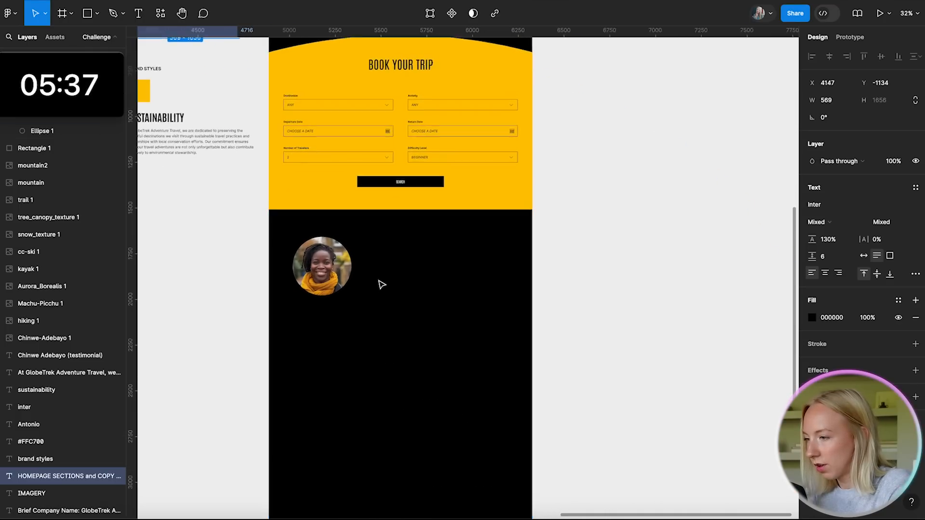
- Paste the testimonial quote as its own text layer beside the circular portrait
key(t)
click(377, 215)
key(Escape)
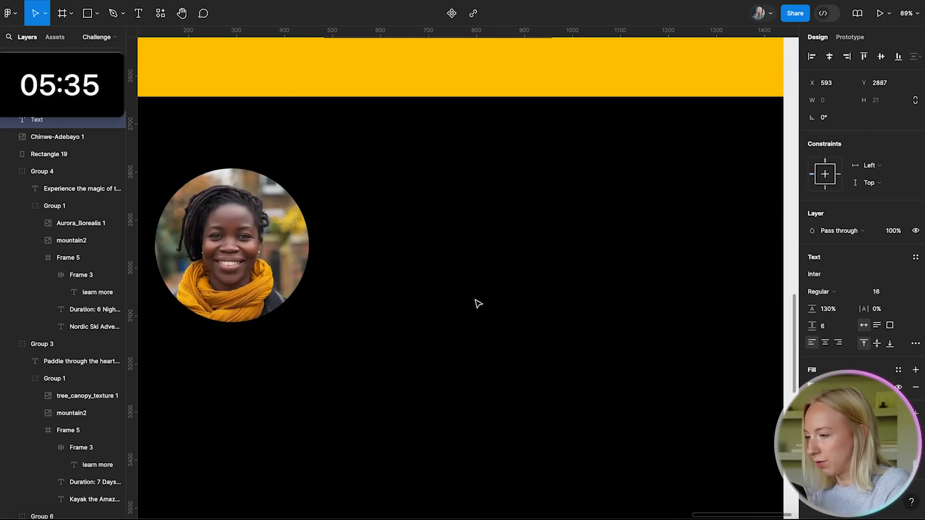
scroll(478, 304, down, 10)
scroll(564, 299, down, 1)
scroll(440, 248, down, 2)
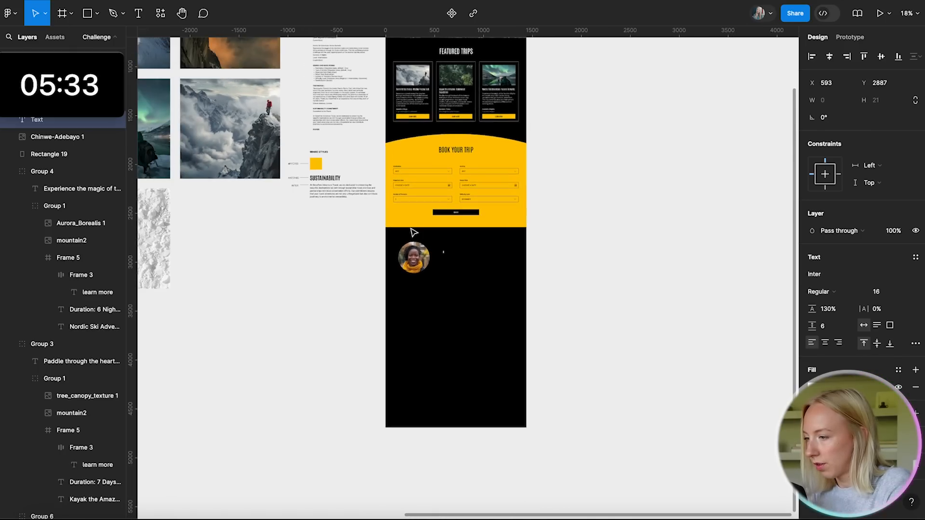
scroll(584, 251, up, 5)
text(gt)
key(Escape)
key(ctrl+v)
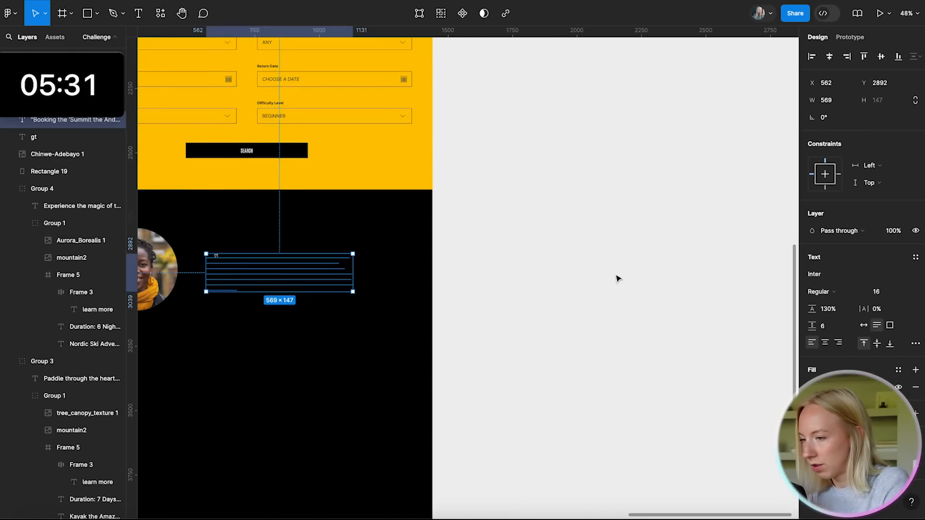
- Move the quote farther away from the portrait and delete the stray "gt" text layer
drag(302, 280, 353, 280)
click(215, 256)
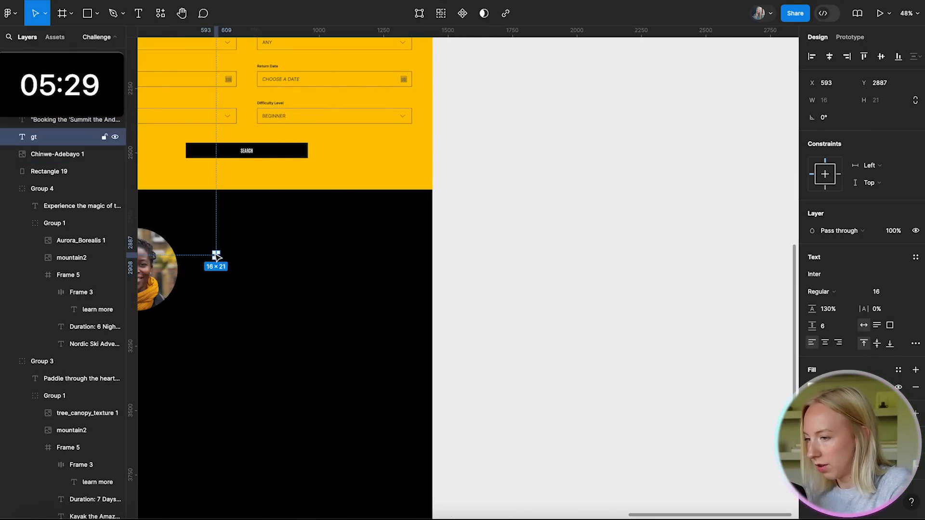
key(Delete)
- Change the testimonial quote's text color to white
click(282, 264)
click(812, 387)
drag(689, 290, 610, 179)
- Set the quote's font size to 24 and its line height to 150%
click(879, 292)
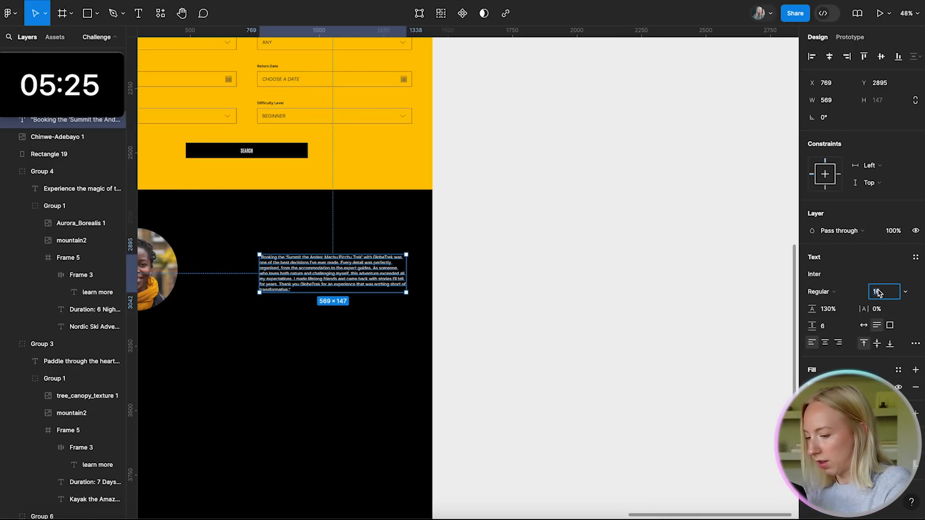
text(24)
key(Return)
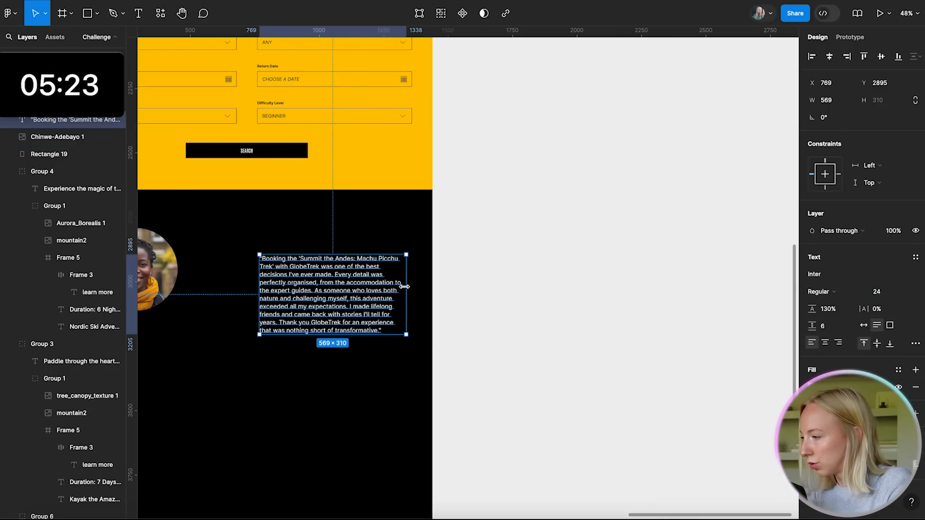
text(50)
key(Return)
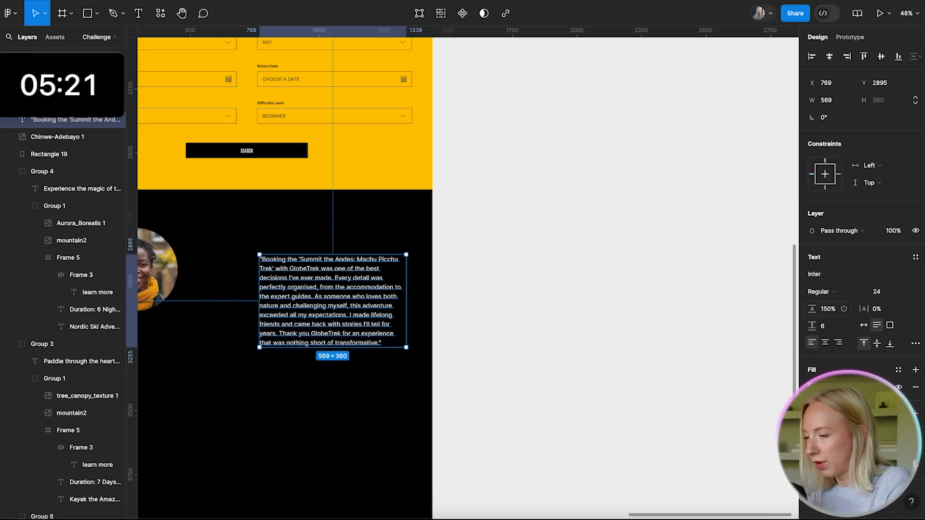
- Widen the quote's text box to 773 and move it beside the portrait to X 537, Y 2809
scroll(417, 365, left, 5)
scroll(629, 319, up, 5)
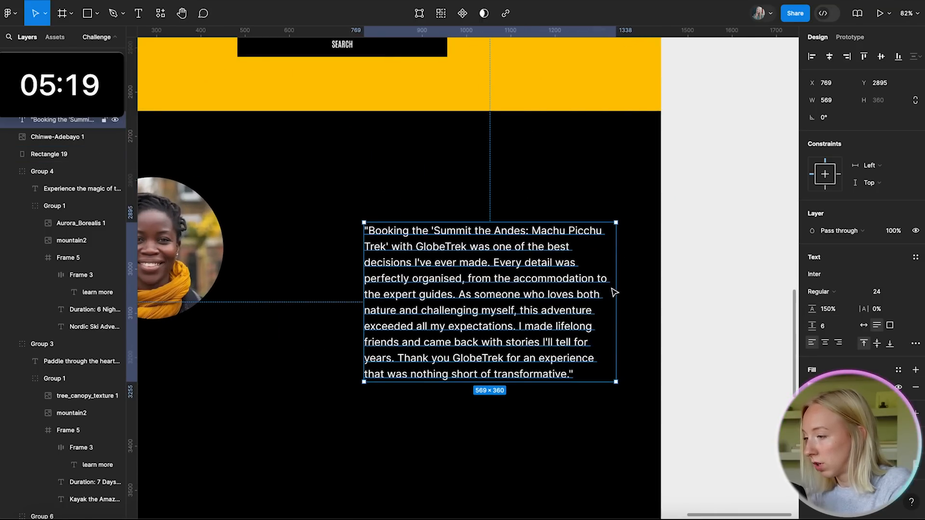
drag(616, 288, 687, 293)
drag(582, 280, 499, 254)
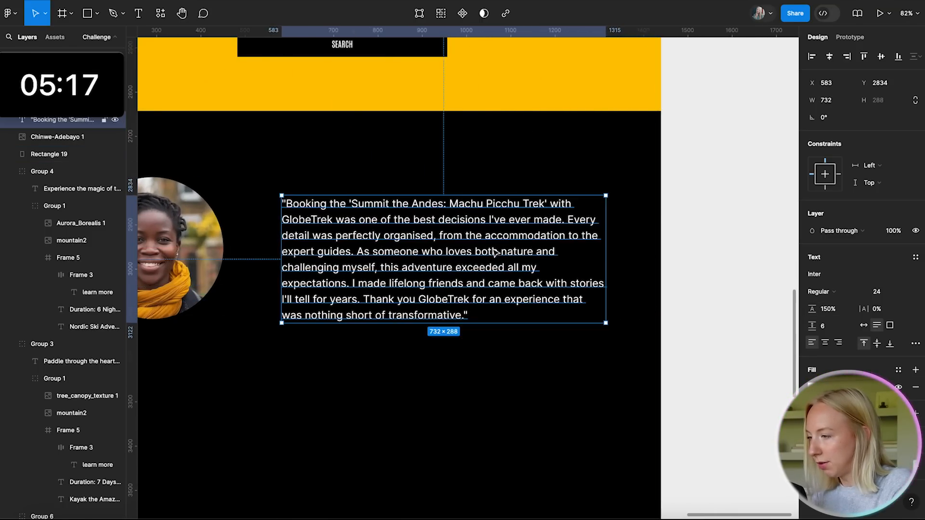
drag(606, 261, 625, 257)
scroll(514, 266, down, 4)
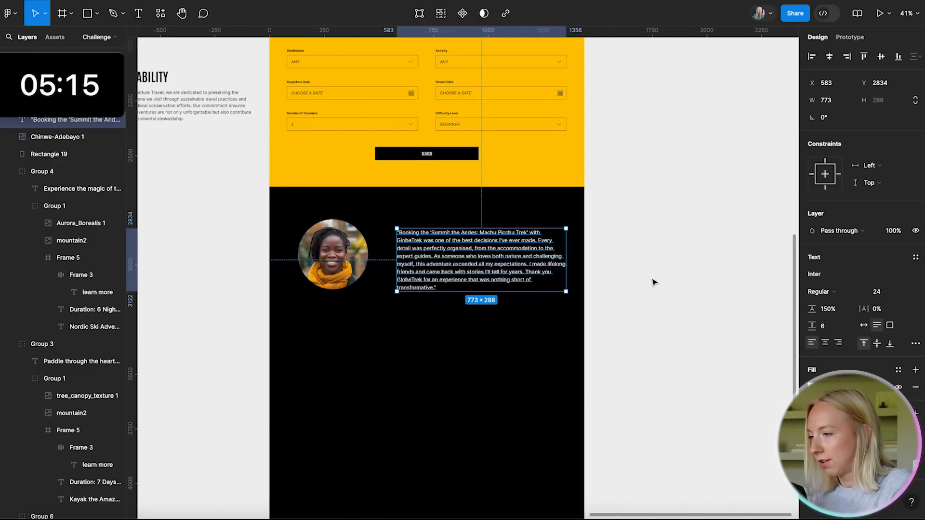
click(653, 281)
scroll(653, 281, right, 1)
drag(470, 243, 457, 236)
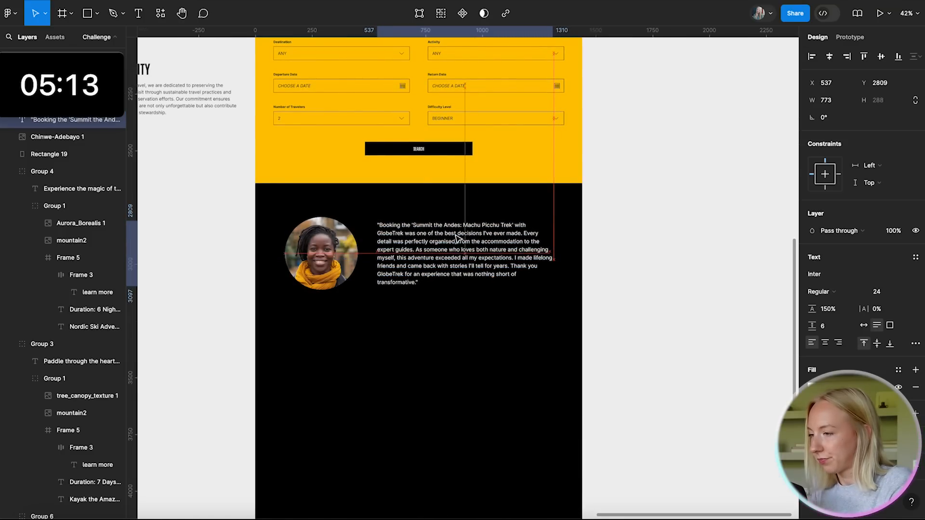
- Reduce the quote's font size to 20 and shift the text down to center it vertically against the portrait
click(619, 256)
scroll(617, 254, down, 4)
scroll(551, 258, up, 5)
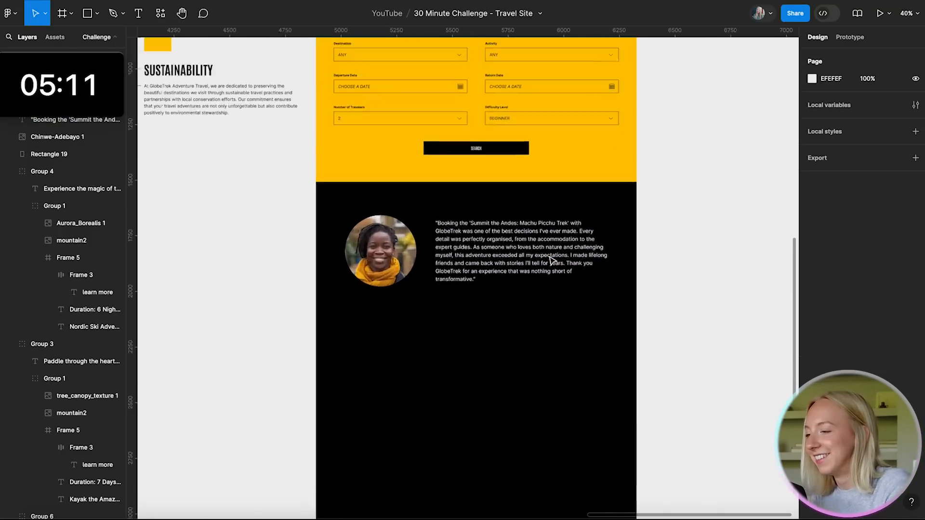
click(486, 255)
scroll(486, 254, up, 3)
scroll(488, 257, up, 2)
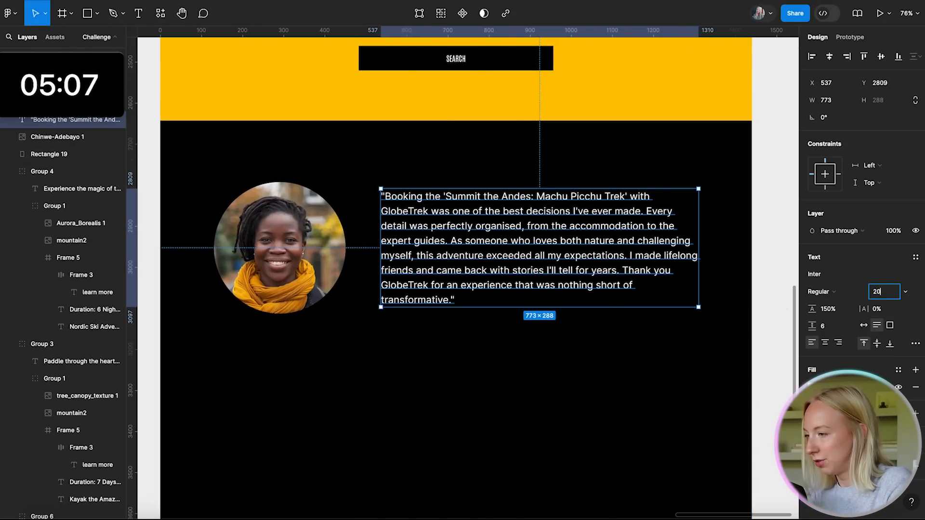
text(20)
key(Return)
drag(547, 245, 545, 262)
click(473, 316)
scroll(473, 316, down, 5)
click(634, 270)
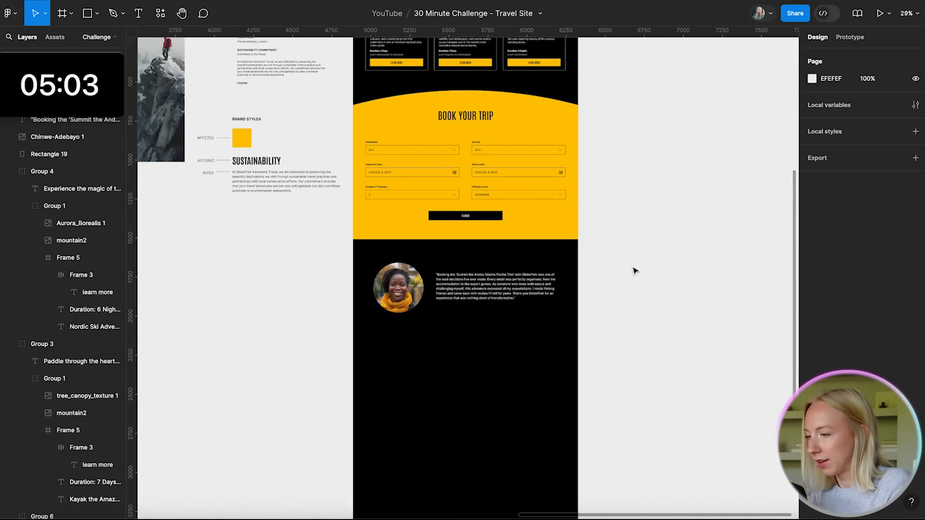
- Copy the reviewer's name and city line from the homepage copy and place it directly beneath the quote
scroll(394, 196, up, 6)
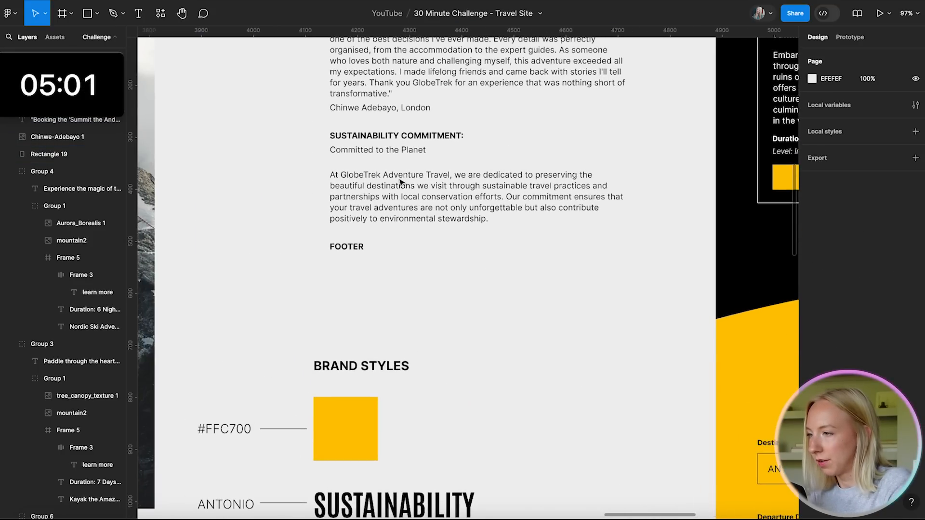
double_click(399, 107)
drag(430, 108, 360, 106)
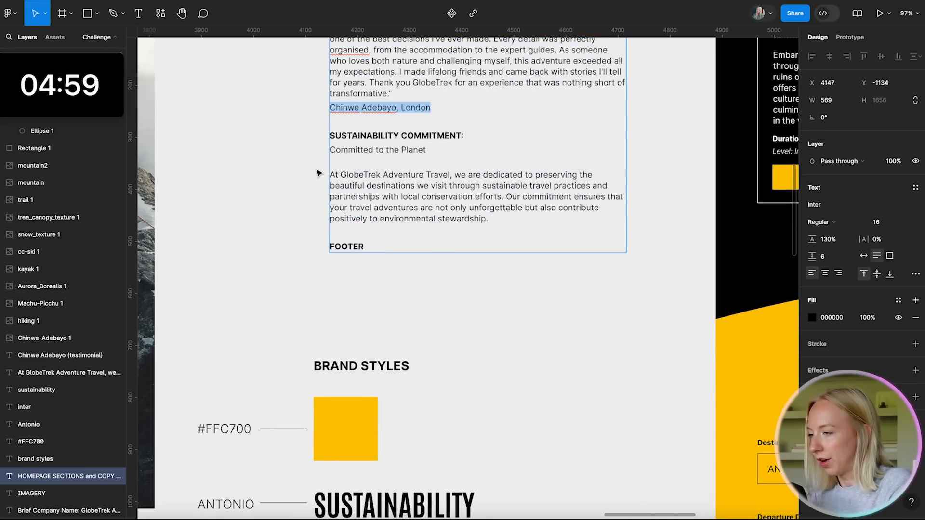
key(super+c)
scroll(318, 173, down, 5)
scroll(588, 408, up, 5)
click(475, 320)
key(super+v)
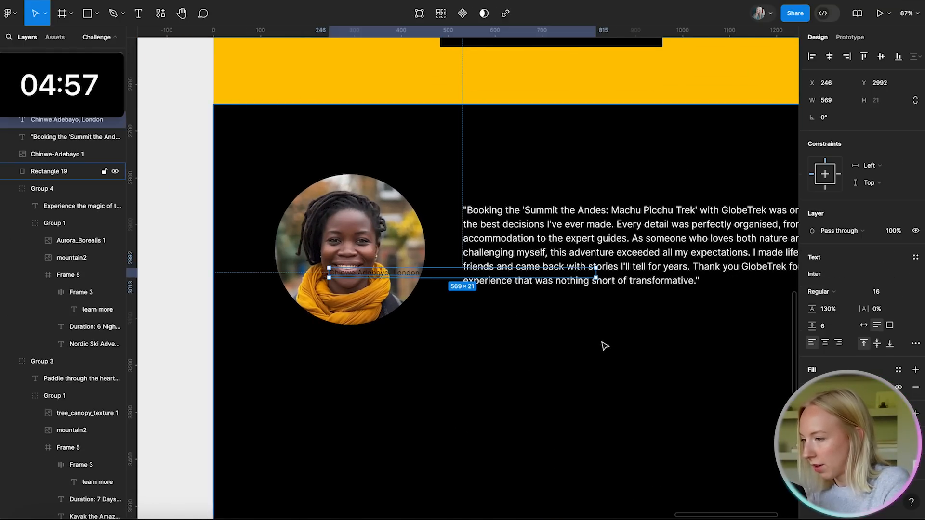
drag(393, 275, 532, 303)
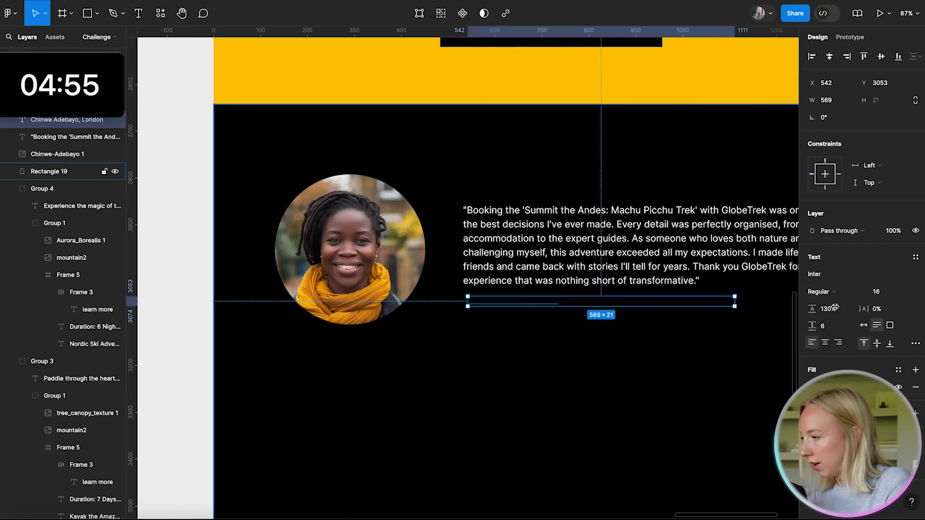
- Set the reviewer attribution line in the Antonio font and colour it yellow FFC700
click(821, 273)
text(anto)
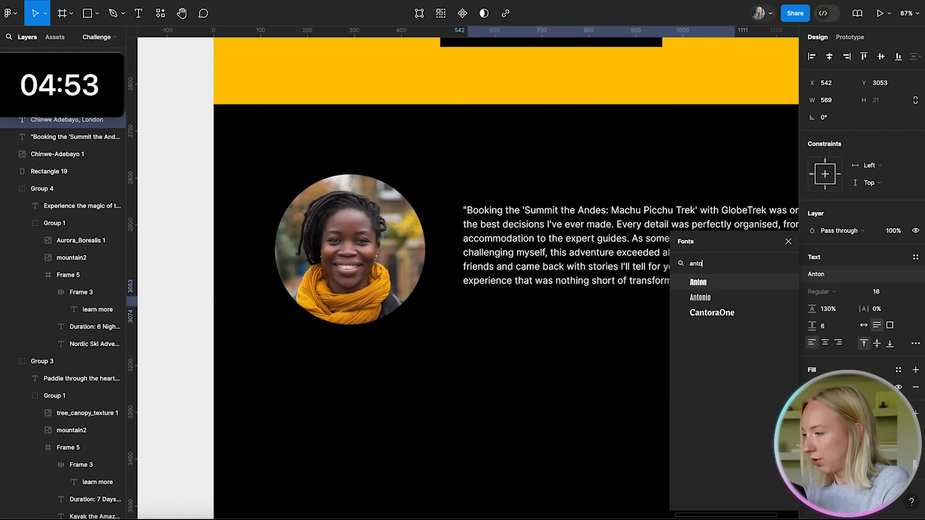
click(718, 298)
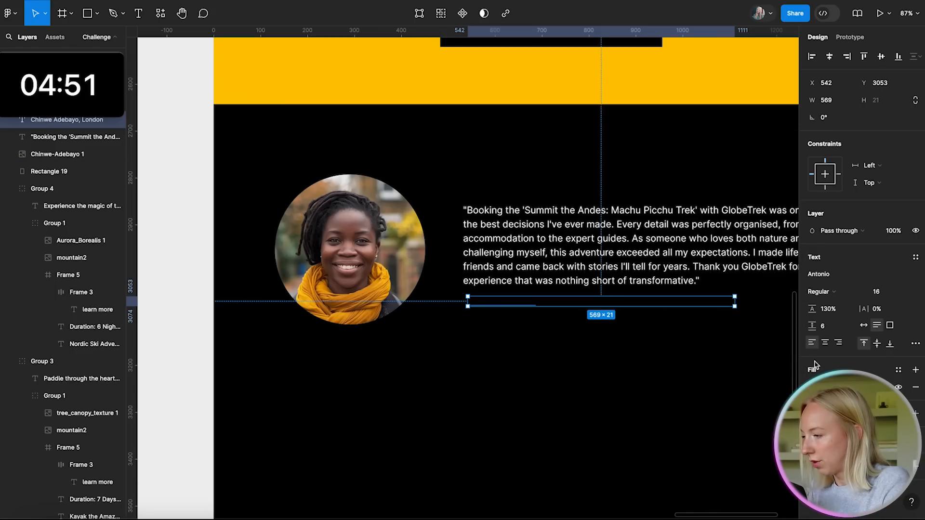
click(813, 387)
click(691, 320)
click(710, 459)
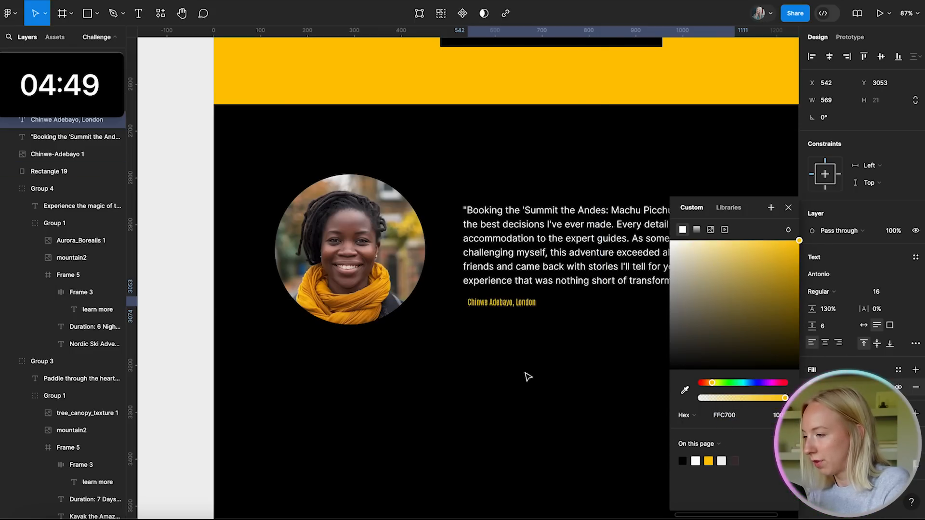
- Align the reviewer attribution line with the left edge of the quote above it
click(488, 334)
click(504, 307)
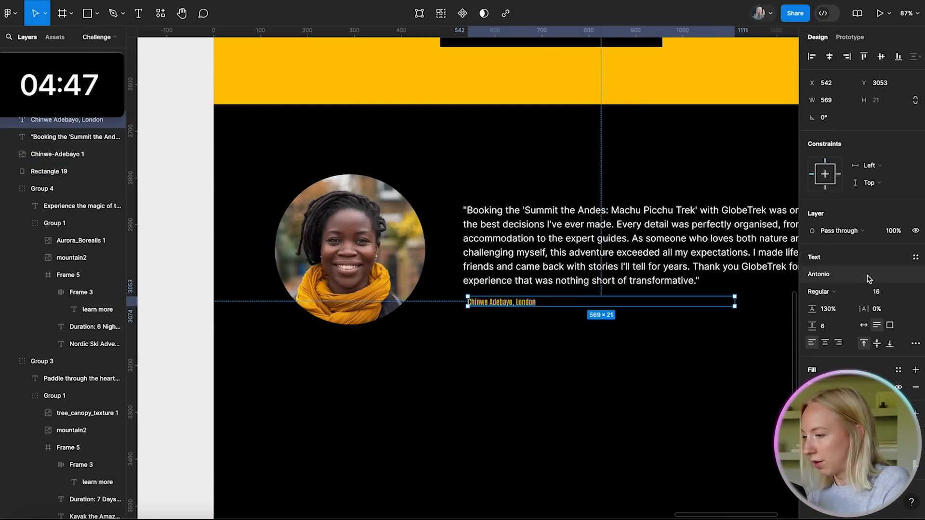
click(517, 311)
- Shift the portrait, quote and attribution line slightly left together and group them
scroll(511, 337, down, 10)
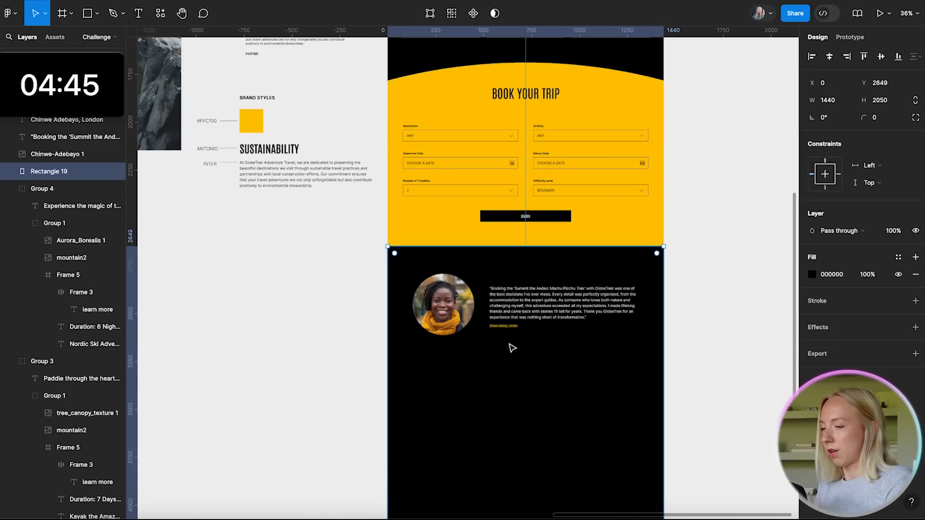
scroll(512, 342, up, 5)
click(382, 256)
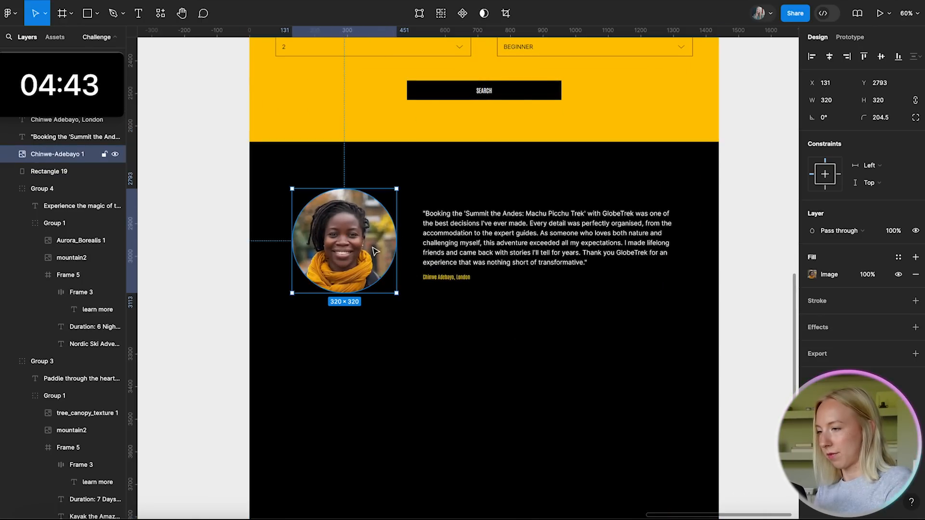
scroll(448, 240, down, 1)
shift+click(449, 239)
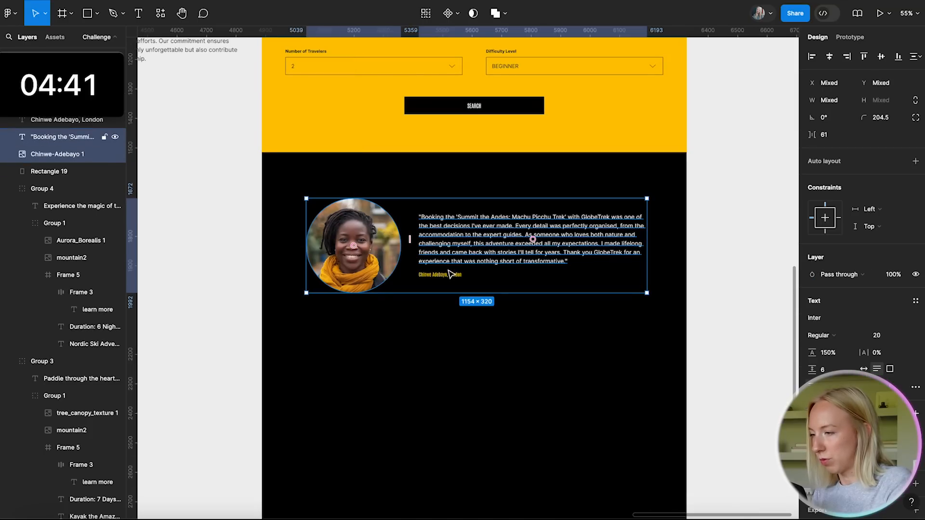
shift+click(450, 274)
drag(505, 234, 500, 236)
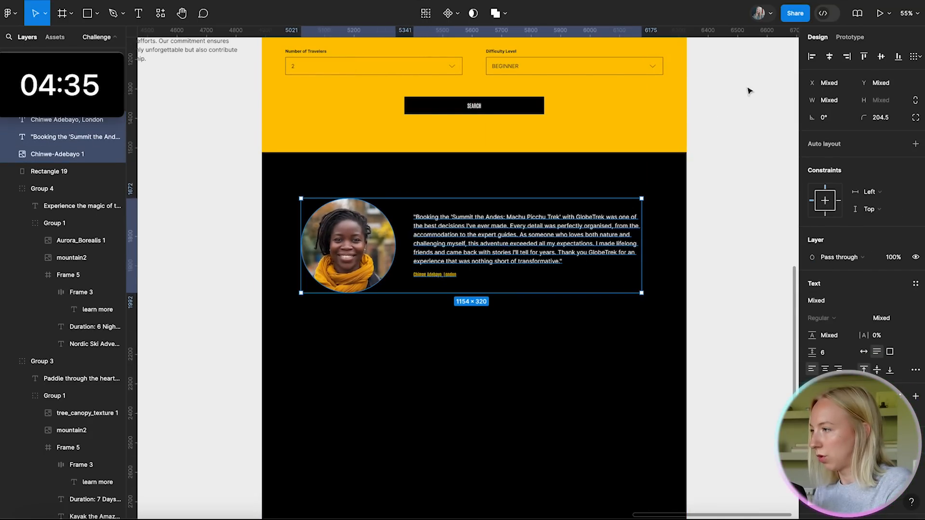
key(ctrl+g)
click(725, 161)
- Review the remaining homepage copy for the sustainability and footer sections against the current page layout
scroll(722, 164, down, 5)
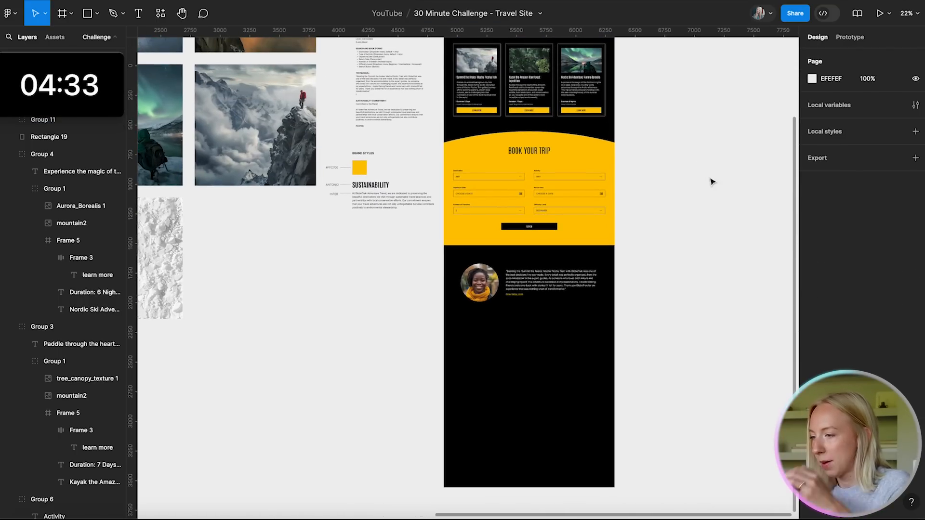
scroll(644, 232, down, 2)
scroll(644, 232, up, 10)
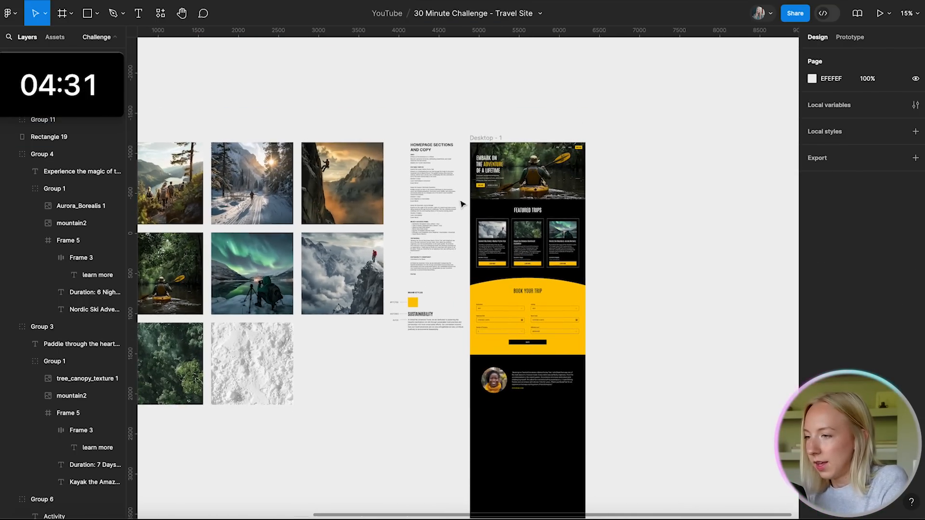
scroll(436, 212, down, 4)
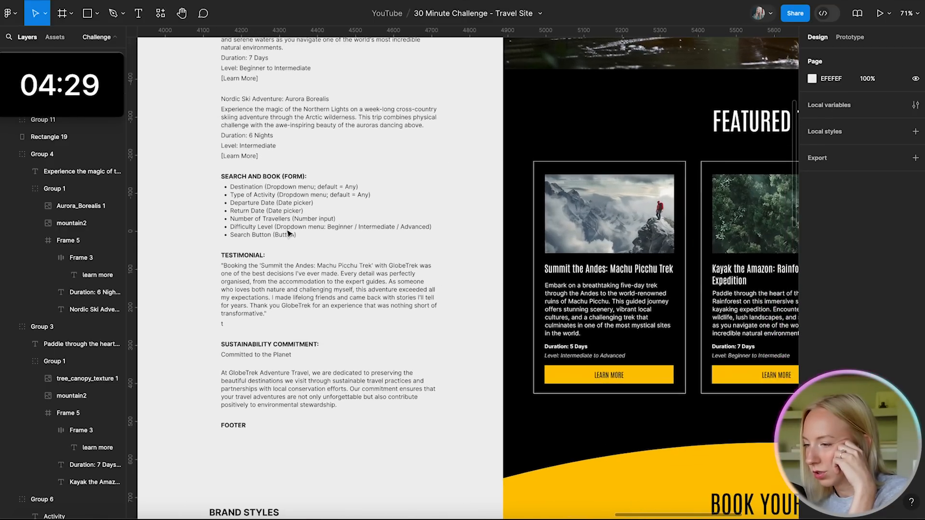
scroll(289, 233, up, 4)
scroll(290, 233, down, 5)
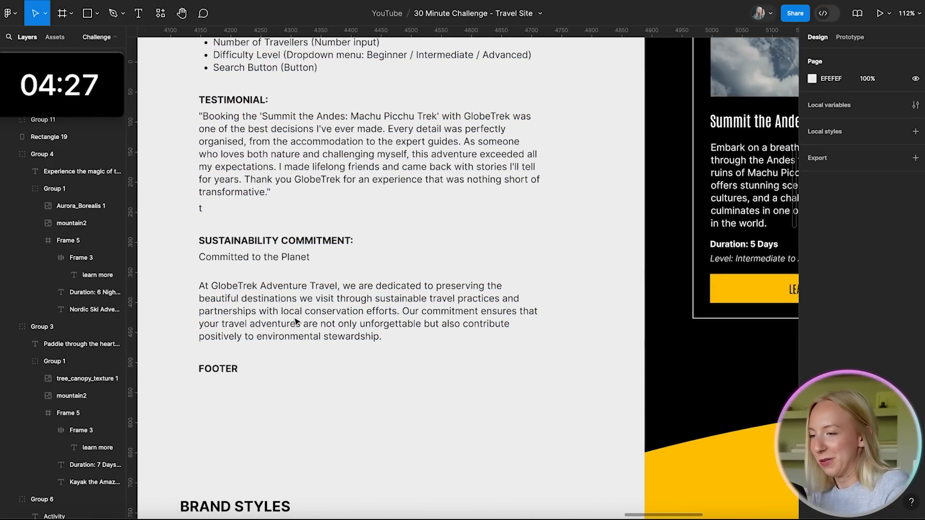
scroll(297, 322, down, 10)
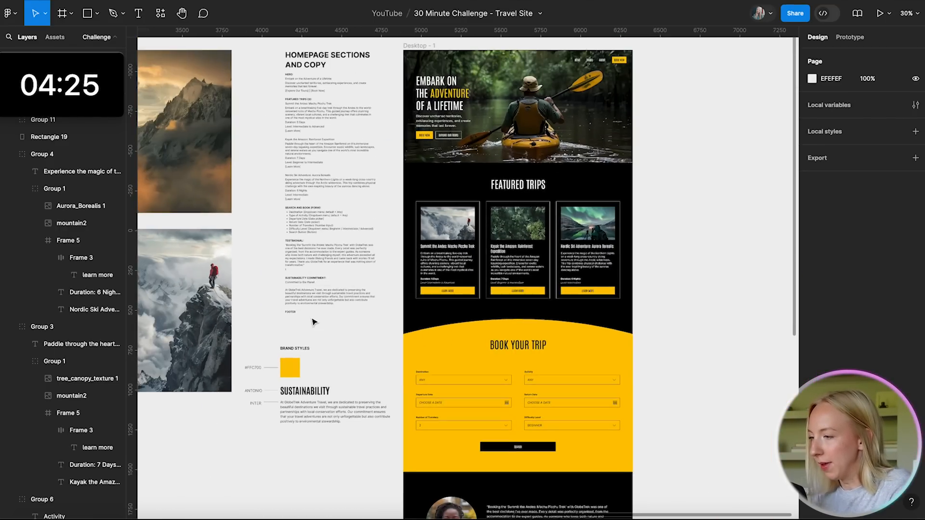
scroll(314, 322, down, 5)
scroll(537, 394, down, 5)
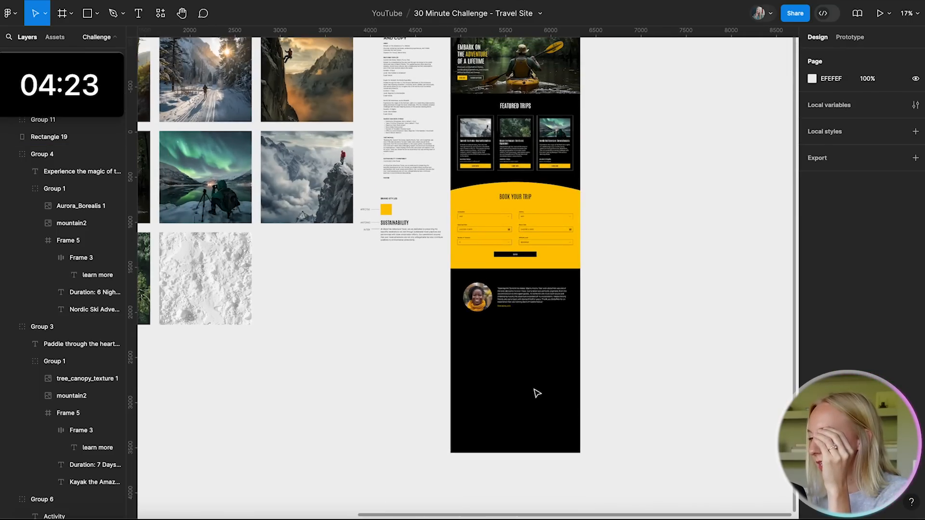
scroll(537, 394, up, 2)
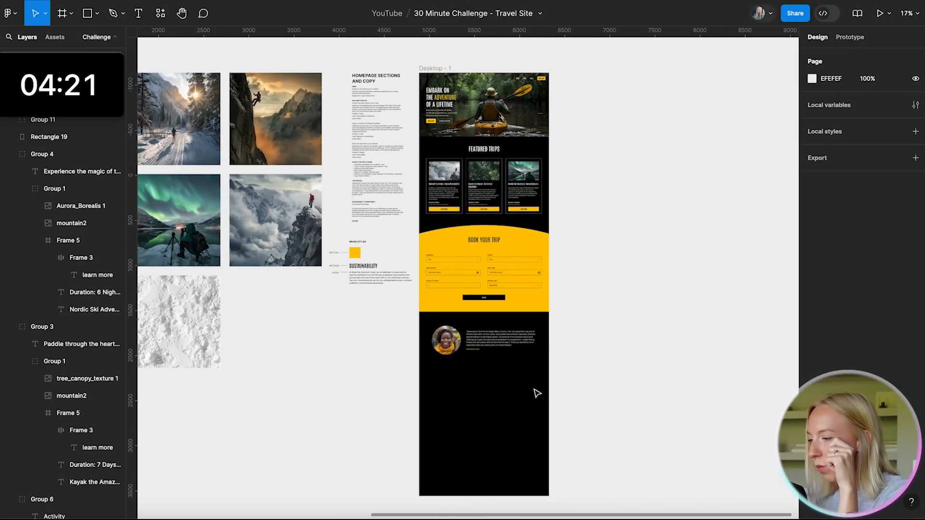
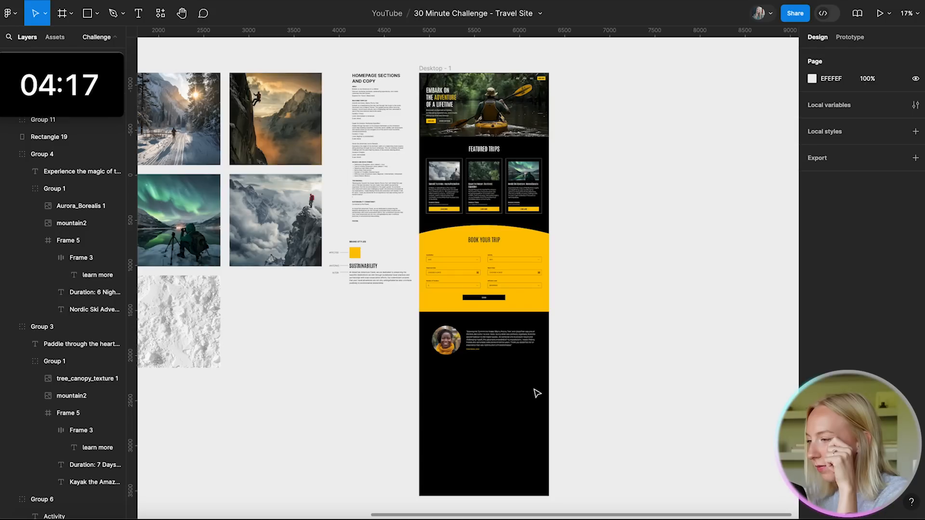
- Delete the black rectangle behind the testimonial section
scroll(547, 221, down, 1)
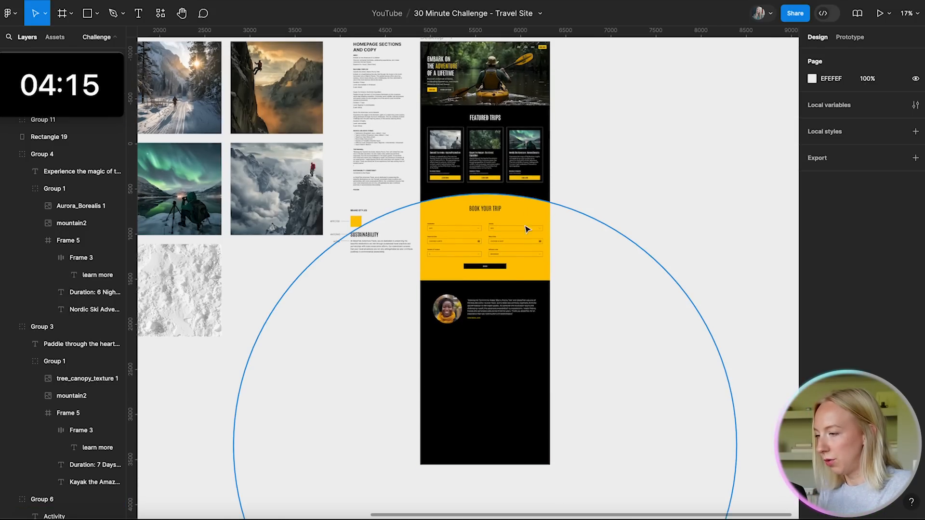
click(499, 289)
key(Delete)
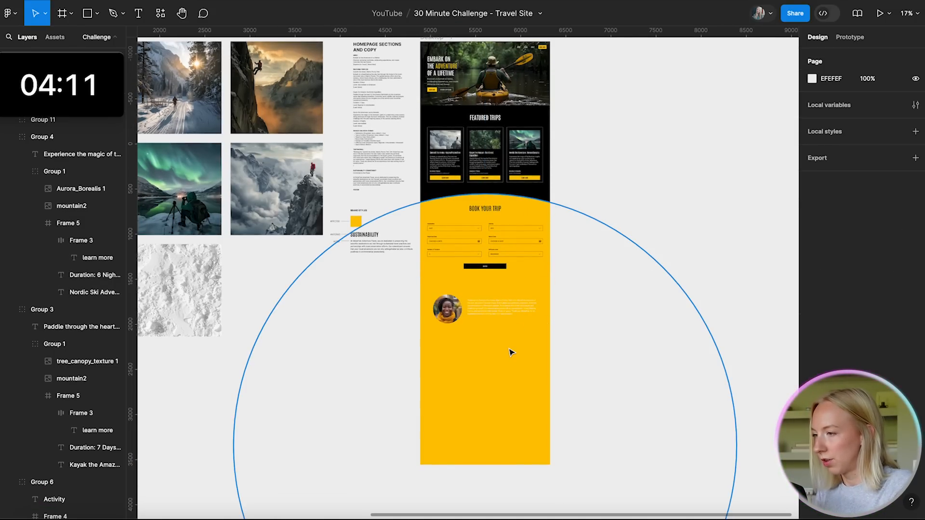
- Draw a full-page-width rectangle over the booking section and mask it with the large yellow circle
scroll(510, 352, down, 3)
scroll(511, 332, down, 3)
click(496, 199)
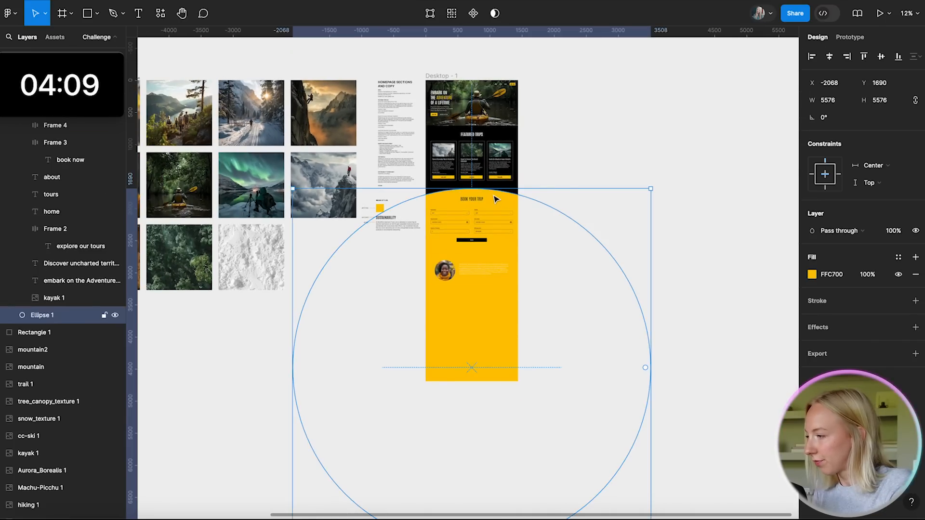
scroll(459, 197, up, 3)
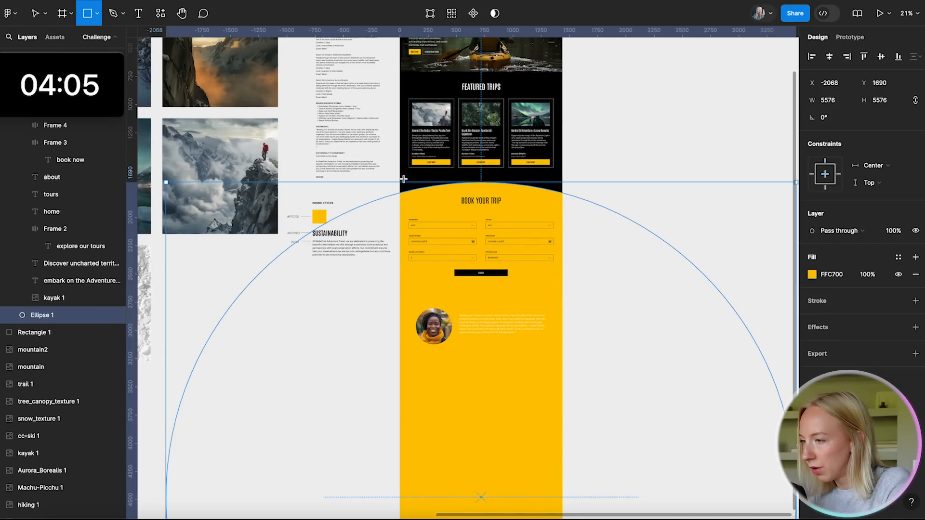
mouse_move(400, 176)
mouse_down()
mouse_move(499, 268)
mouse_move(563, 273)
mouse_up()
shift+click(554, 198)
click(495, 13)
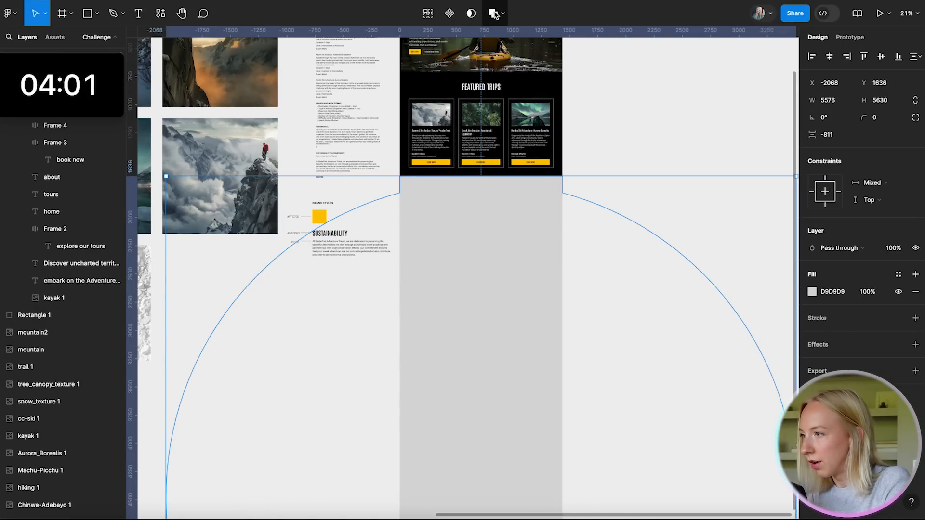
click(473, 13)
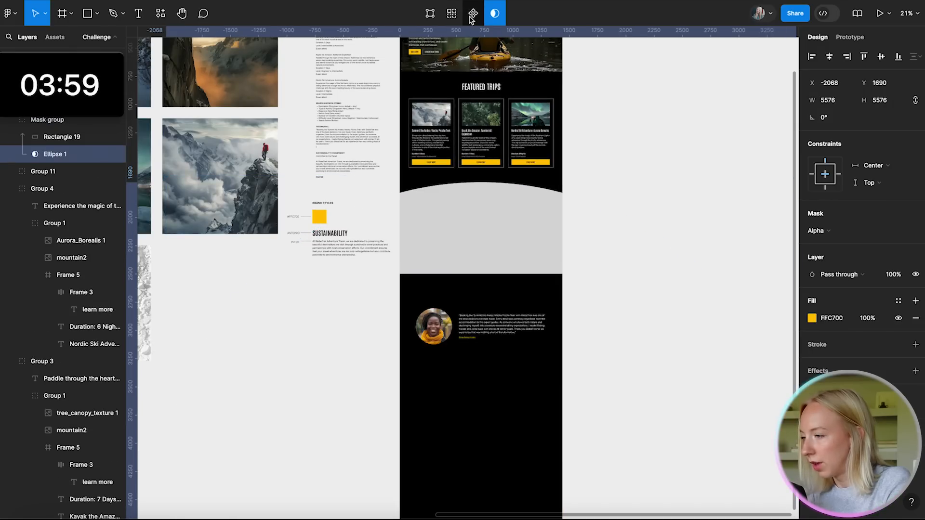
- Send the mask group behind the booking form and fill it with yellow FFC700
click(518, 226)
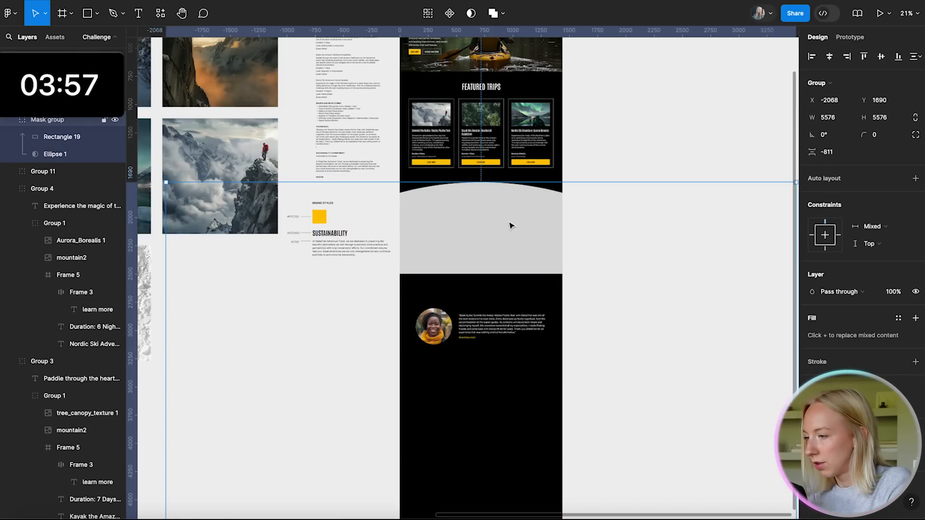
scroll(512, 225, down, 5)
scroll(518, 230, up, 4)
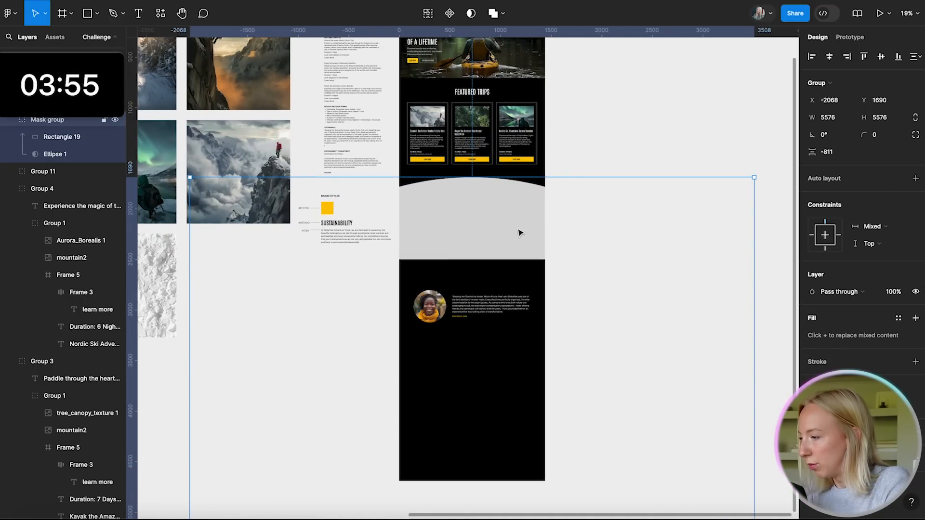
click(813, 405)
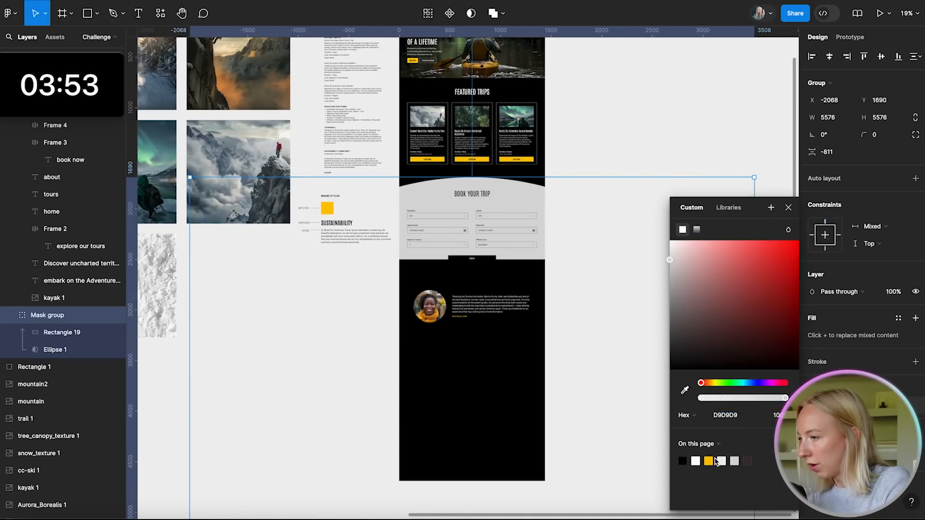
click(708, 462)
click(620, 57)
- Duplicate the yellow mask group in place and rotate the copy to 90°
click(496, 193)
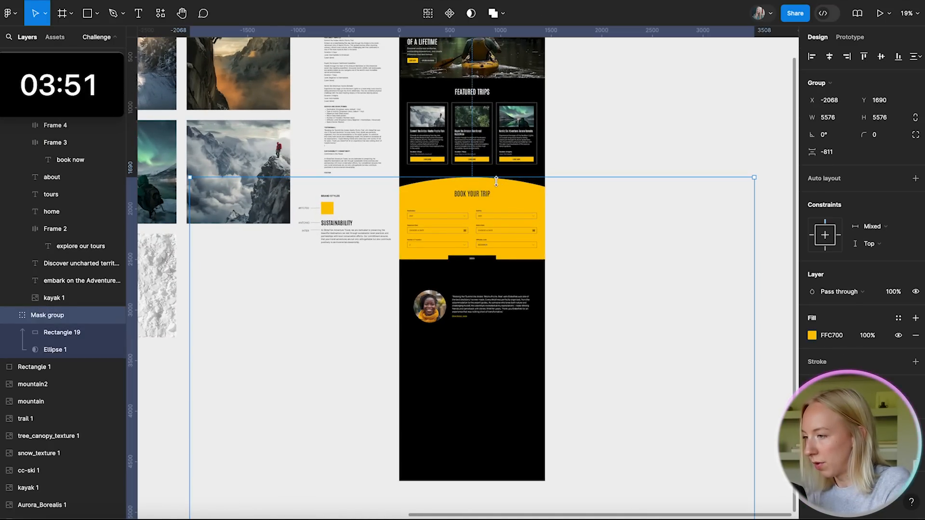
key(ctrl+d)
scroll(718, 205, down, 5)
drag(739, 189, 513, 213)
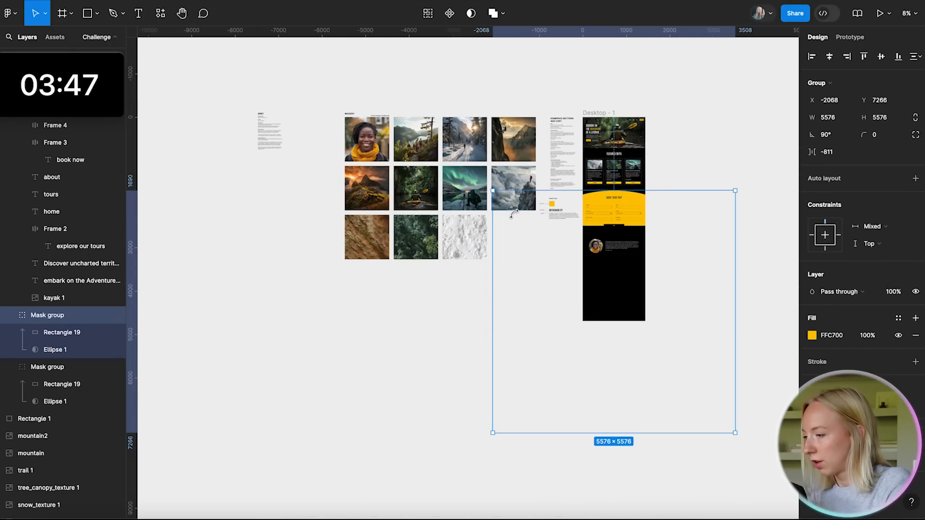
- Try to reposition the rotated mask group copy over the booking section
scroll(638, 244, right, 2)
key(shift+Up)
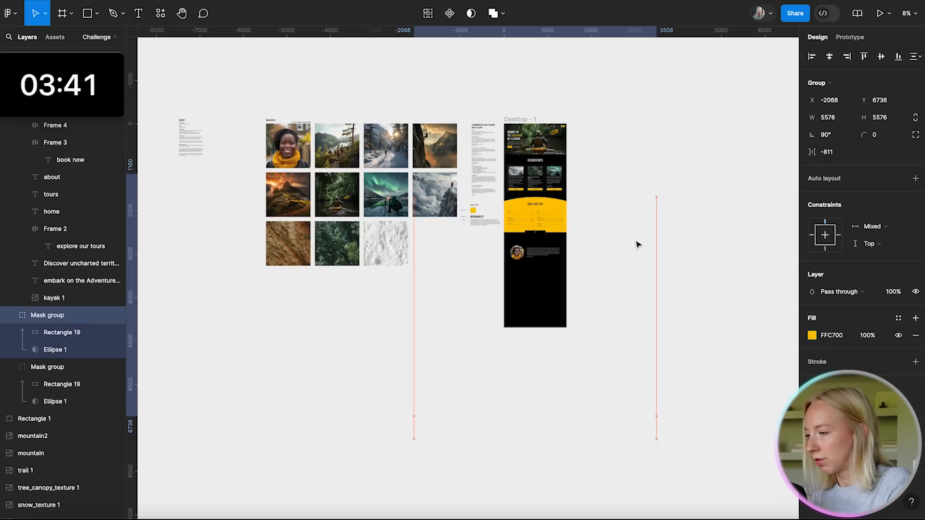
drag(638, 244, 549, 248)
drag(551, 197, 636, 210)
key(super+z)
key(super+z)
click(705, 286)
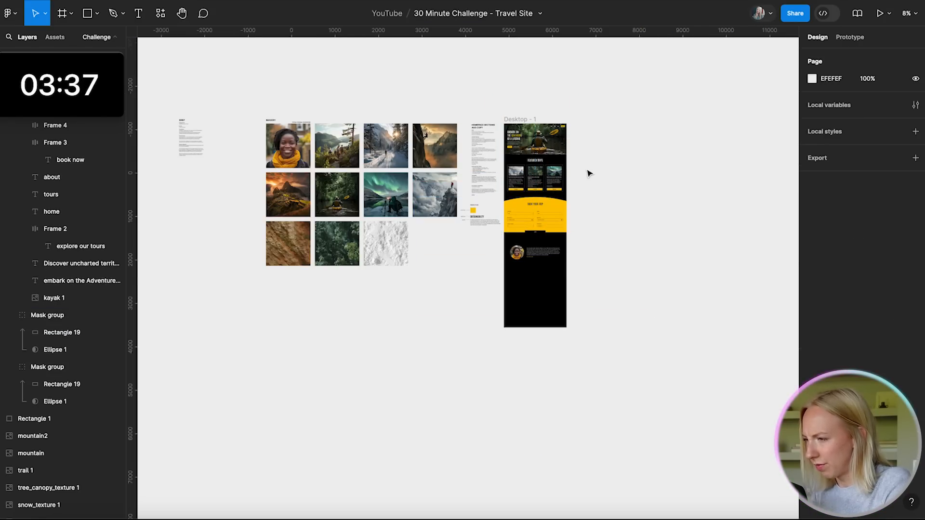
- Try to move the duplicated mask group up and left to X -2264, Y 7111
scroll(588, 173, up, 3)
click(55, 349)
scroll(534, 209, down, 3)
scroll(535, 211, up, 5)
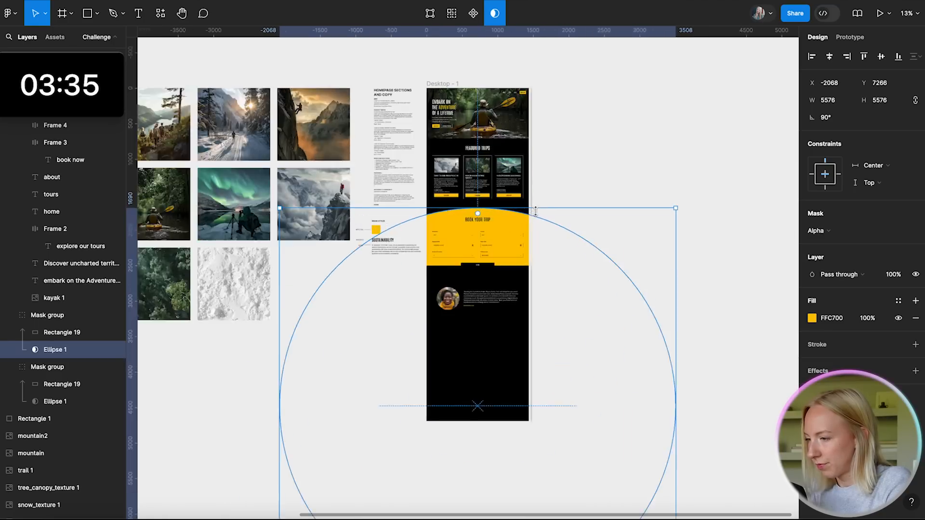
scroll(536, 210, up, 4)
click(606, 165)
click(467, 212)
drag(467, 212, 442, 195)
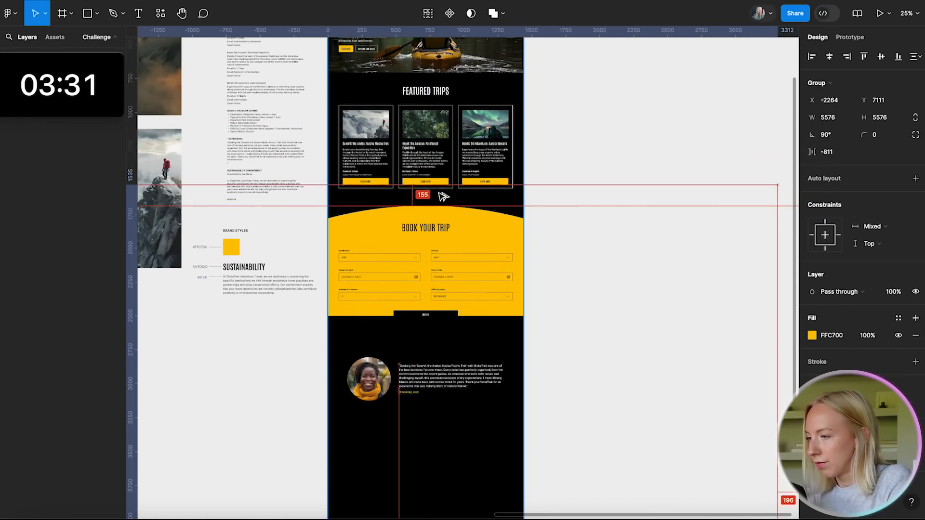
click(594, 149)
scroll(529, 254, up, 4)
scroll(529, 254, down, 4)
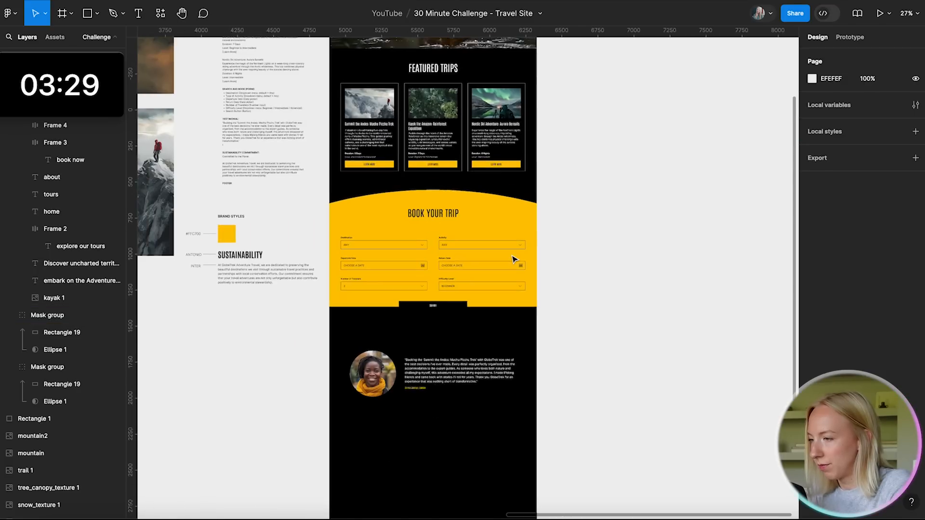
- Place a copy of the mask circle outside its group at X -1798, Y 2521, its lower arc at the booking section's bottom edge
double_click(485, 213)
scroll(484, 212, down, 6)
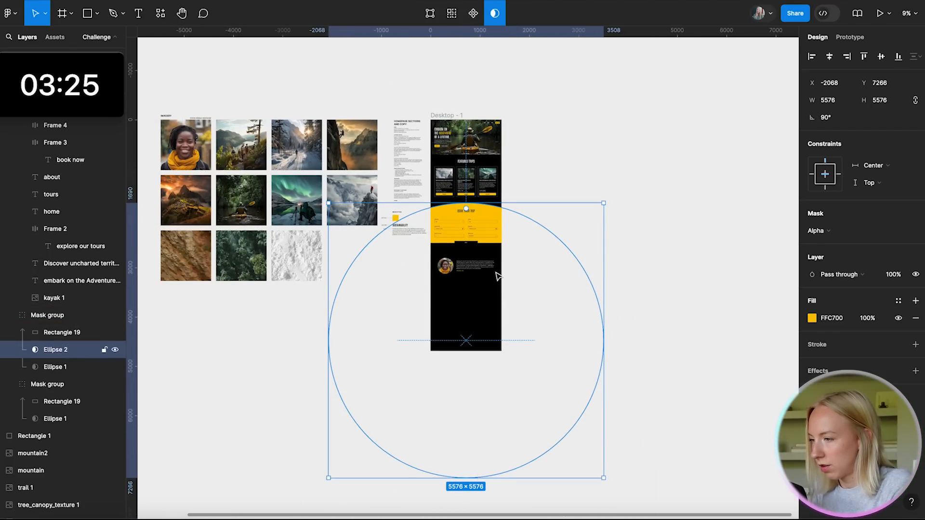
key(Delete)
key(super+z)
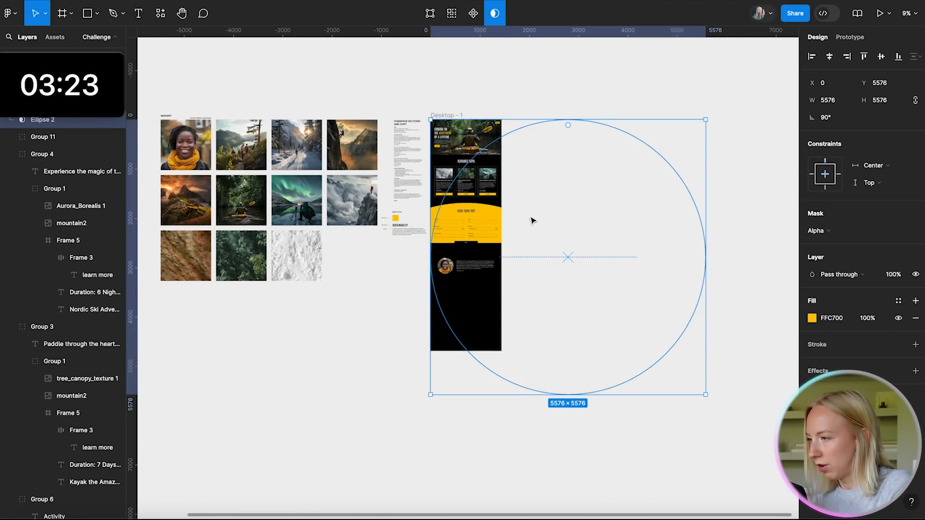
drag(694, 232, 560, 164)
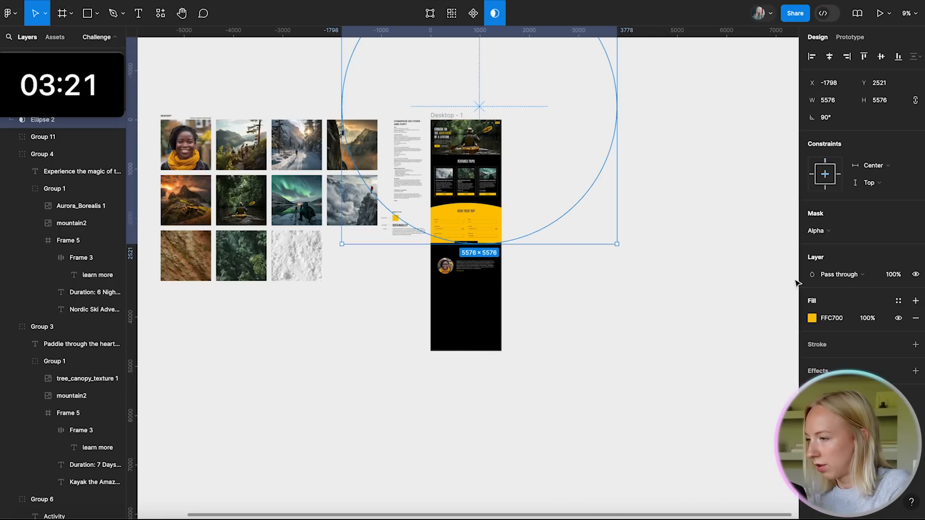
- Move the circle copy down to X -2091, Y 2742 and remove its mask setting
scroll(498, 197, up, 5)
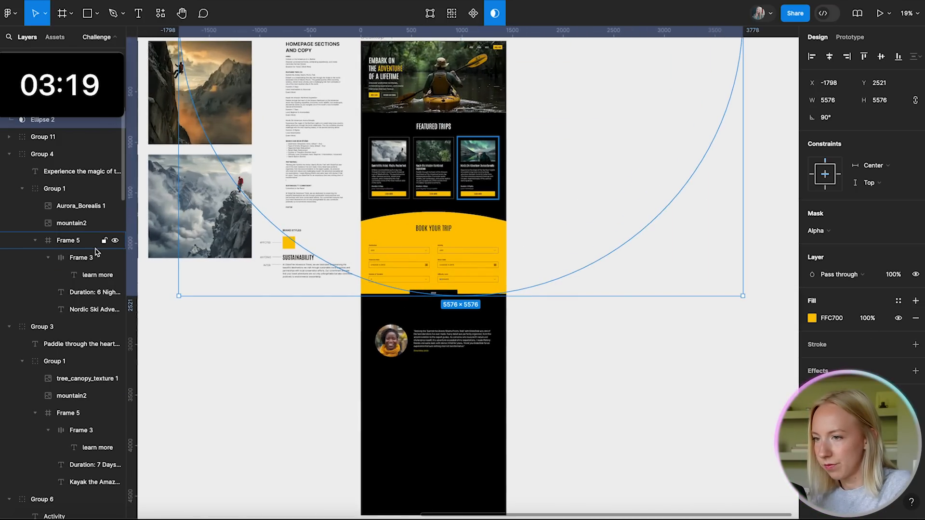
scroll(95, 251, up, 2)
drag(469, 230, 452, 264)
right_click(36, 172)
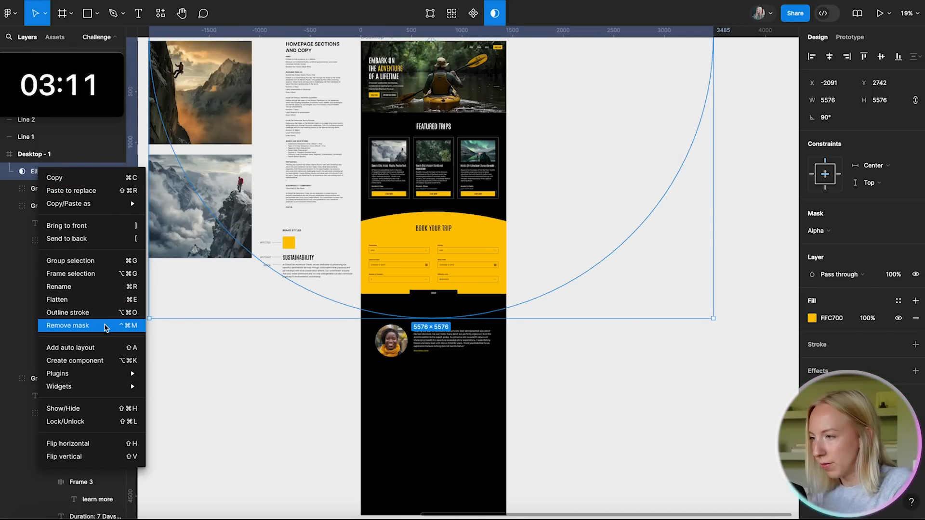
click(68, 326)
- Draw a 1440 × 557 rectangle across the booking section's lower edge at Y 2249 and mask it with the circle
scroll(493, 241, down, 3)
key(r)
mouse_move(397, 260)
mouse_down()
mouse_move(501, 274)
mouse_move(502, 300)
mouse_up()
shift+click(485, 216)
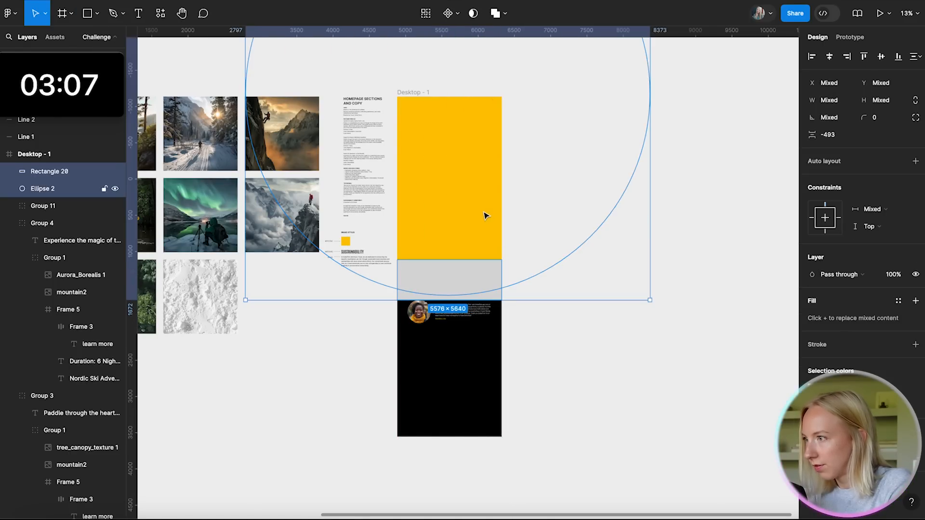
click(474, 13)
- Fill the newly masked rectangle with the brand yellow FFC700
scroll(527, 340, up, 5)
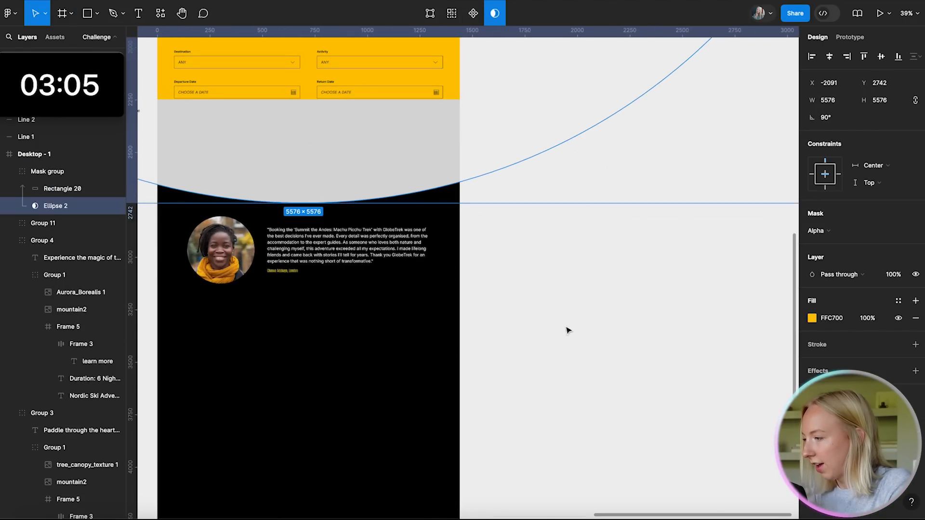
click(813, 314)
click(596, 353)
double_click(431, 131)
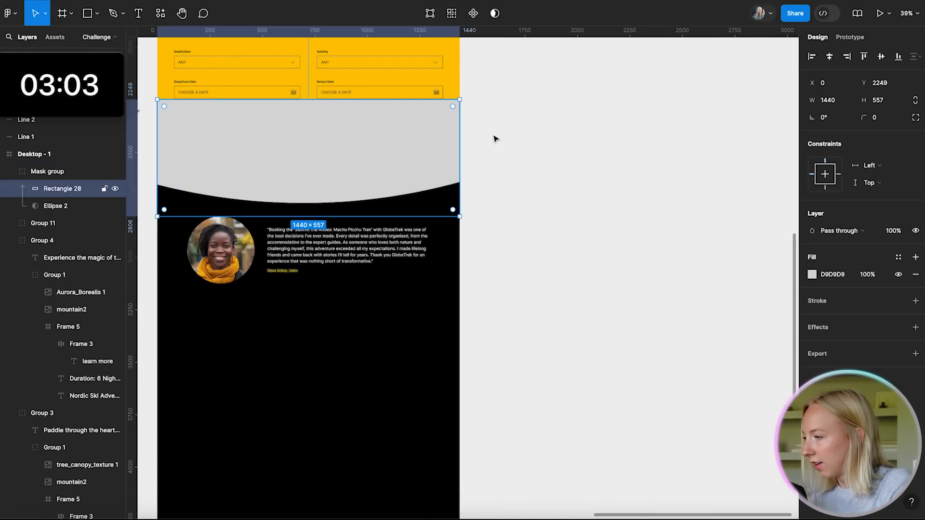
click(812, 275)
click(708, 461)
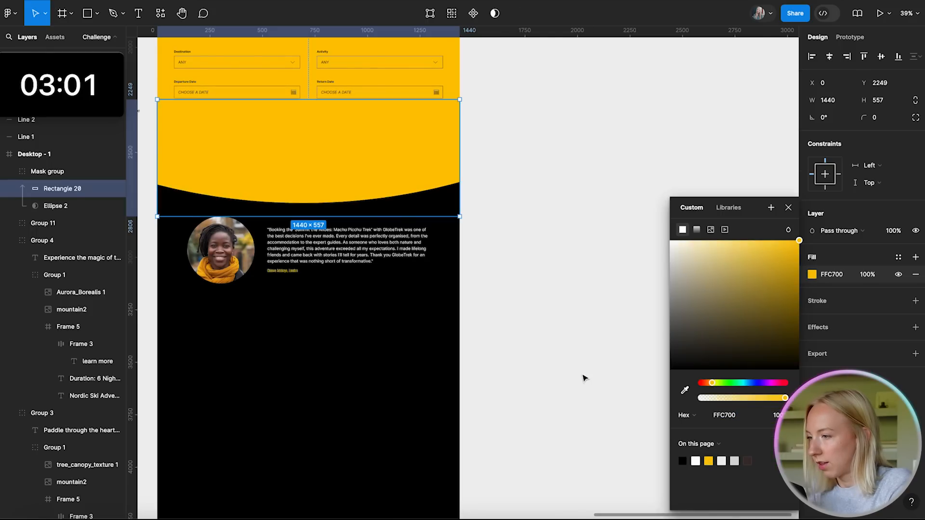
click(525, 376)
- Try to send the yellow rectangle behind the circle inside its mask group
scroll(572, 357, down, 3)
double_click(467, 221)
key(ctrl+bracketleft)
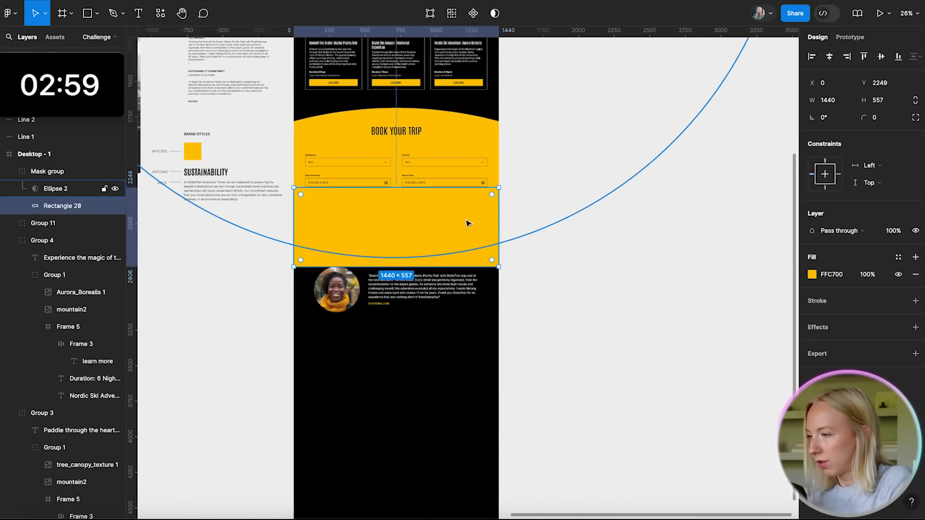
key(ctrl+z)
key(ctrl+z)
- Send the whole lower mask group to the back, behind the booking form fields and button
click(637, 367)
click(464, 251)
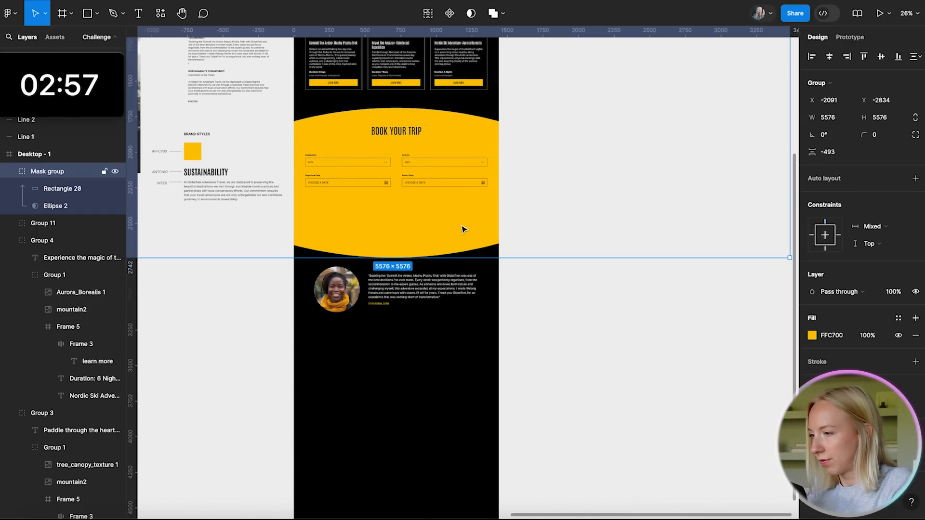
key(ctrl+shift+bracketleft)
click(626, 384)
scroll(626, 384, up, 2)
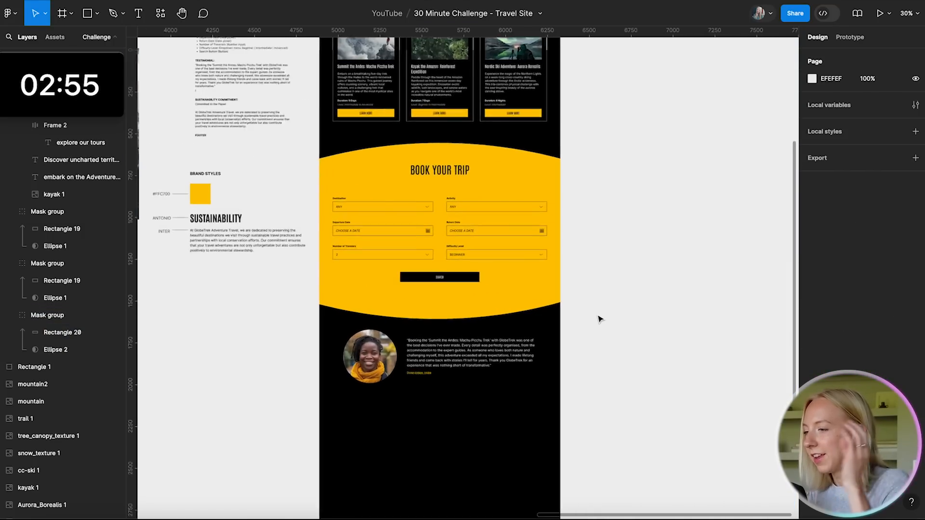
scroll(600, 320, up, 1)
double_click(516, 265)
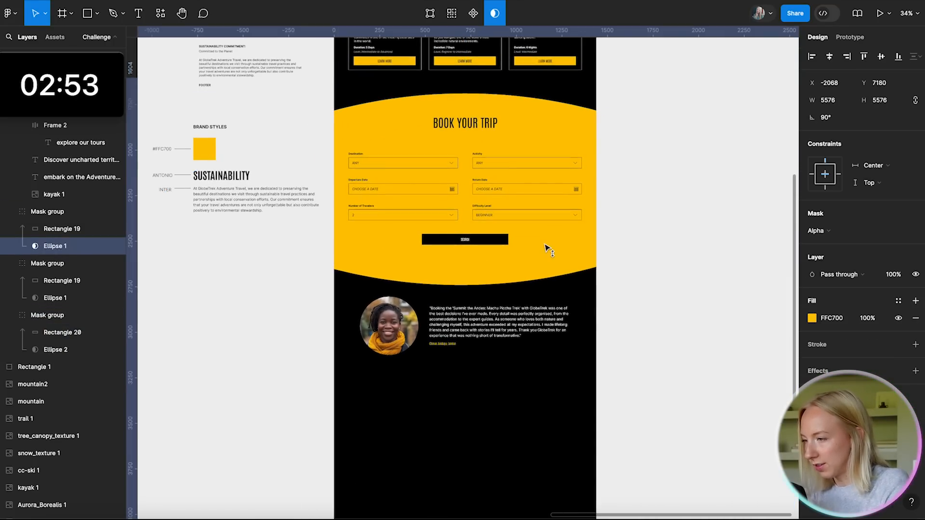
key(ctrl+z)
- Move the testimonial group down to Y 2842, widening the gap beneath the booking section
scroll(573, 257, down, 5)
click(588, 282)
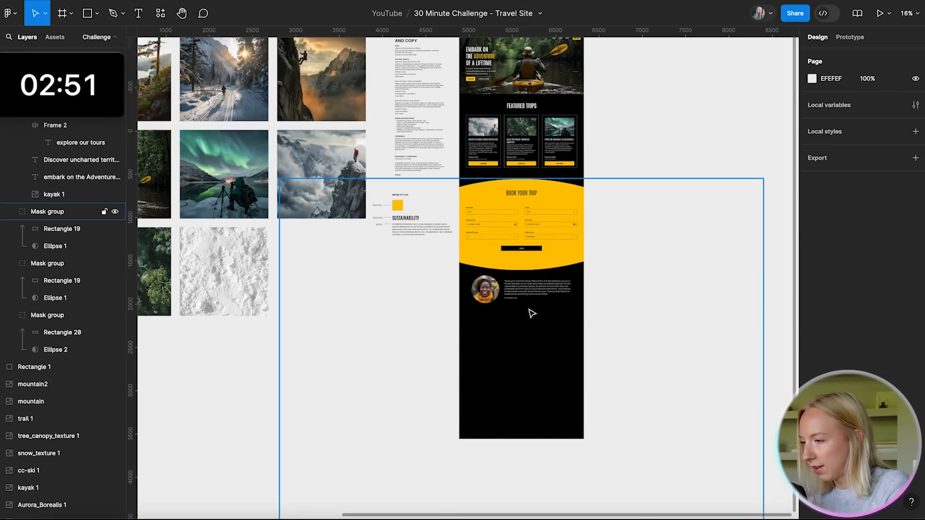
scroll(532, 314, up, 3)
click(532, 276)
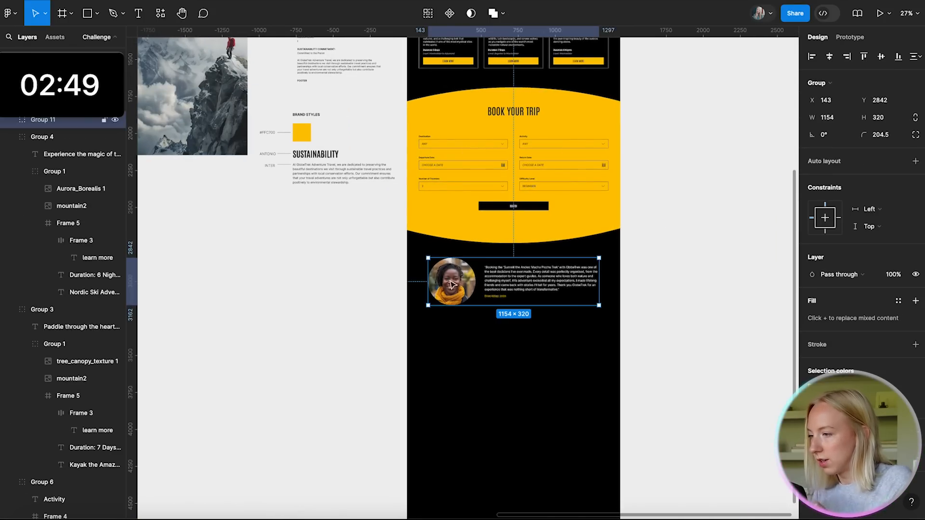
click(348, 289)
- Review the page layout, the sustainability copy and the collection of photos and textures beside the homepage
scroll(348, 289, right, 5)
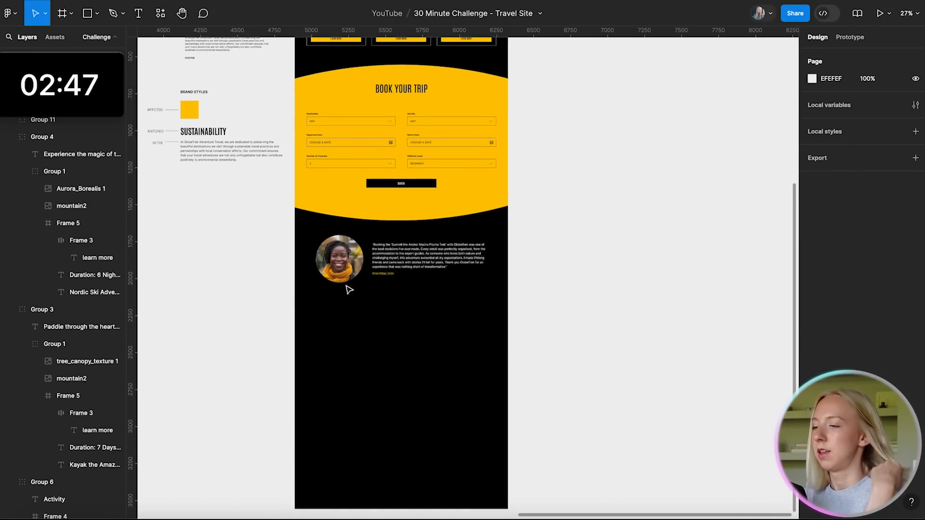
scroll(379, 289, up, 4)
scroll(378, 289, down, 5)
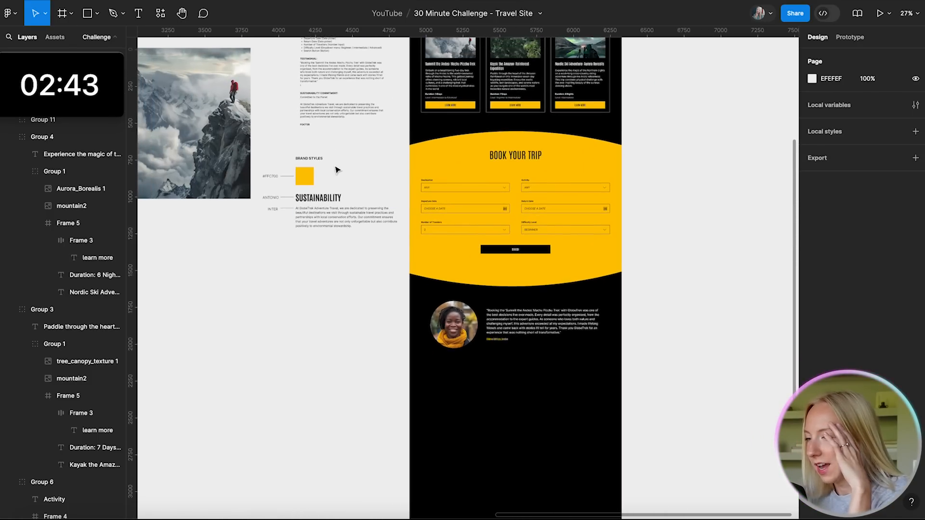
scroll(336, 169, up, 4)
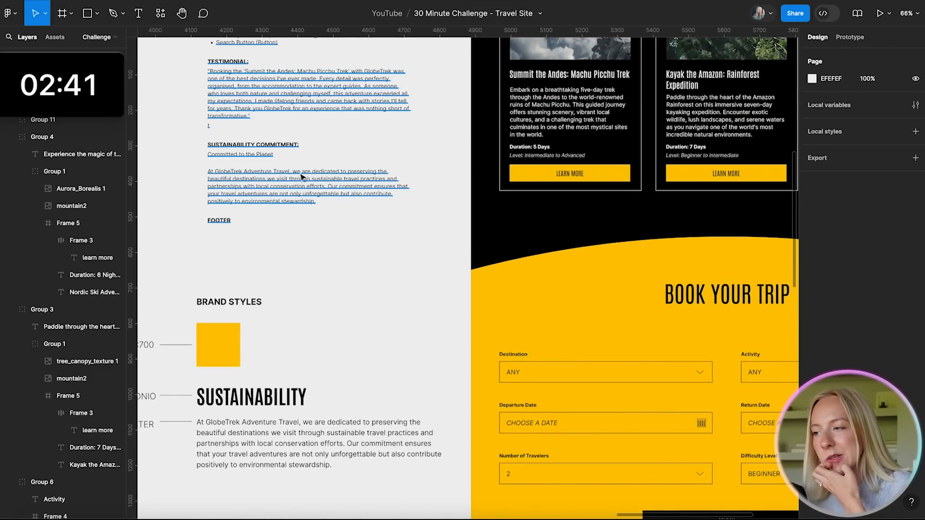
scroll(303, 177, down, 5)
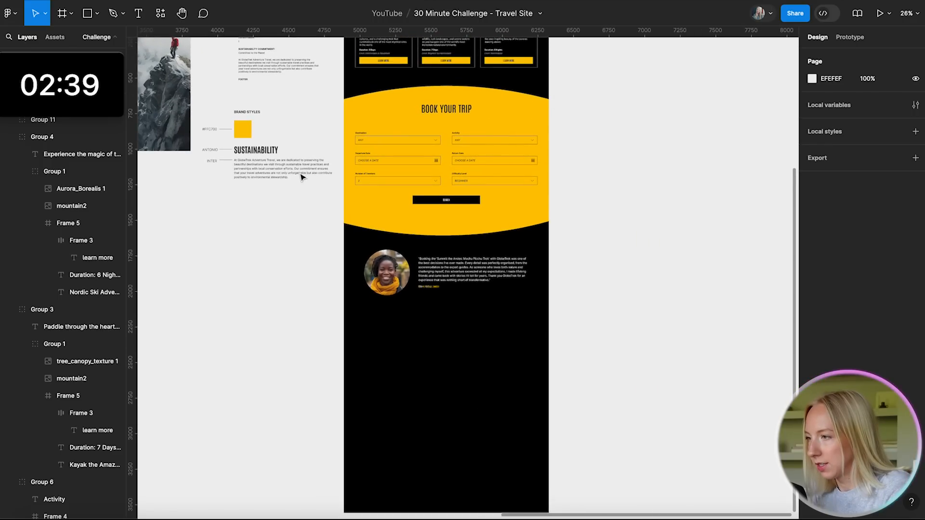
scroll(301, 177, up, 5)
scroll(301, 177, down, 3)
scroll(301, 177, left, 3)
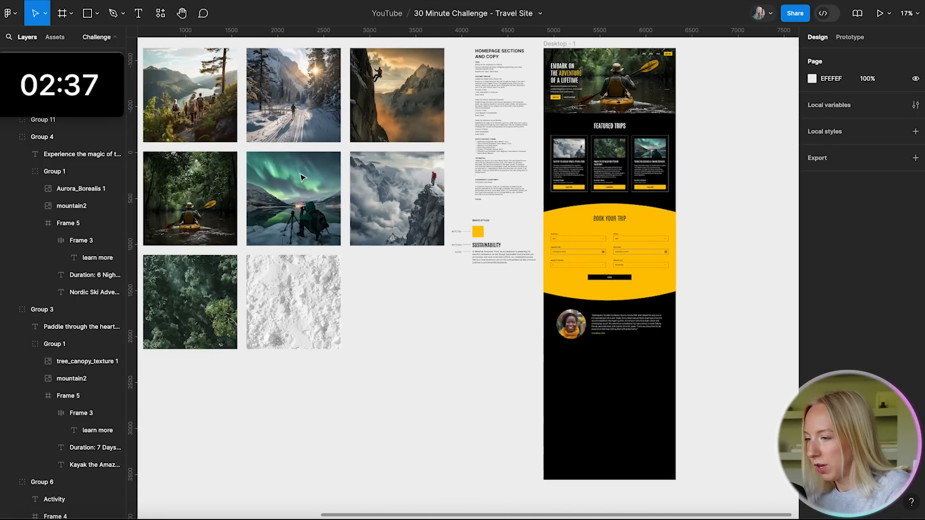
scroll(301, 177, left, 2)
scroll(302, 177, up, 1)
scroll(355, 353, left, 3)
scroll(356, 353, down, 2)
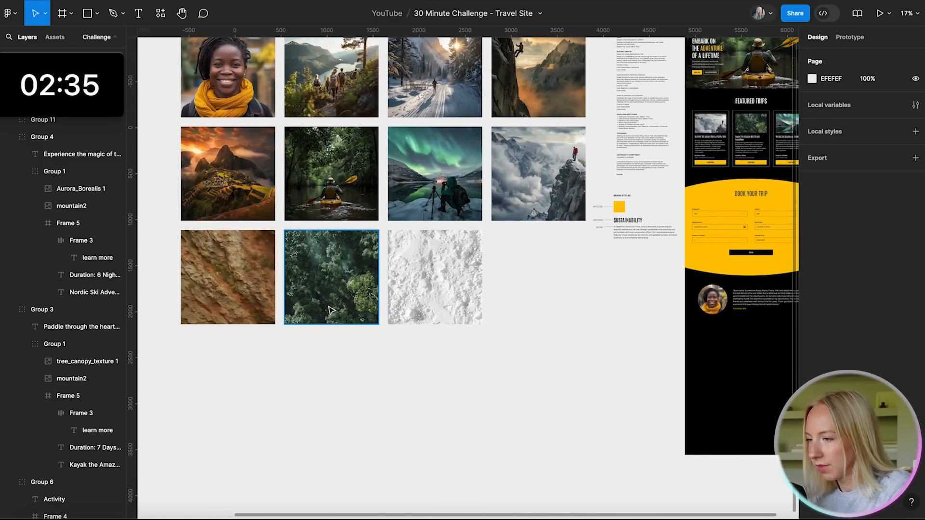
scroll(333, 291, right, 2)
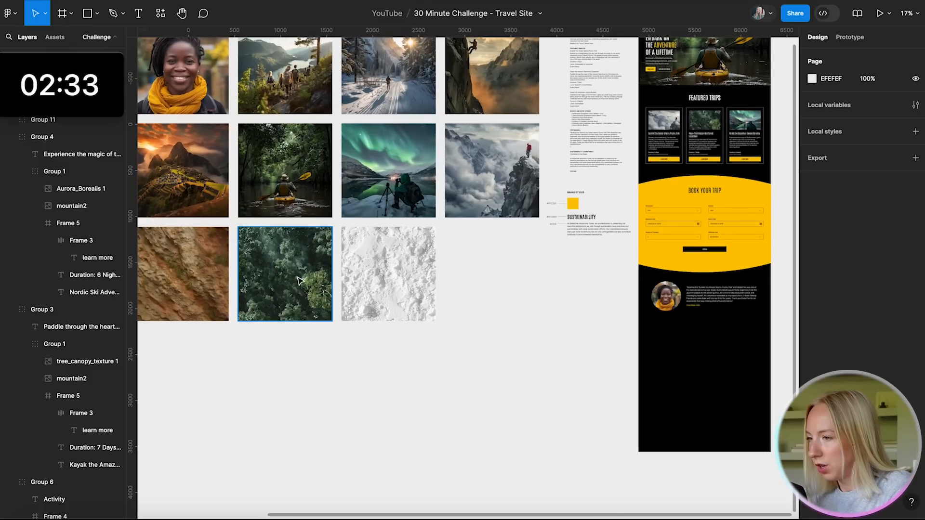
- Place a copy of the tree canopy texture below the testimonial at X 0, Y 3262 and stretch it to 1440 × 1431
drag(299, 279, 504, 357)
scroll(467, 398, right, 4)
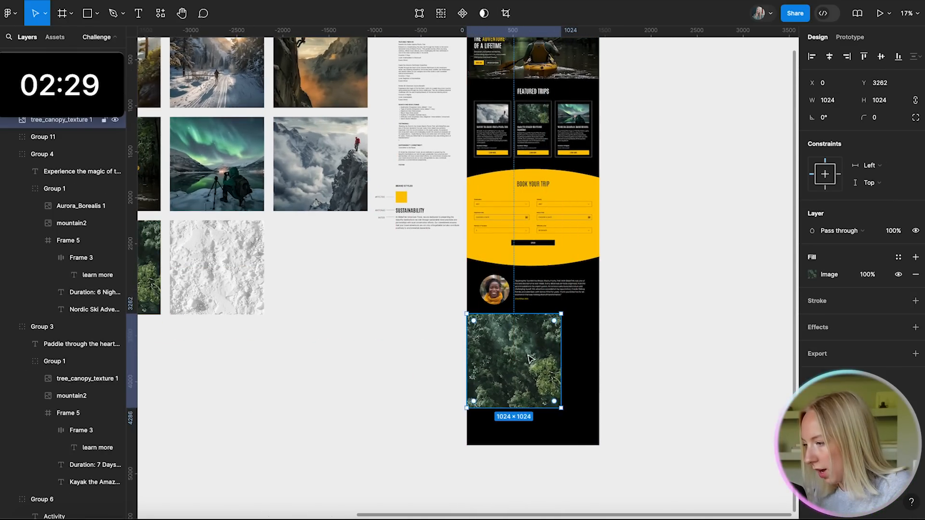
drag(562, 363, 599, 365)
scroll(599, 389, up, 5)
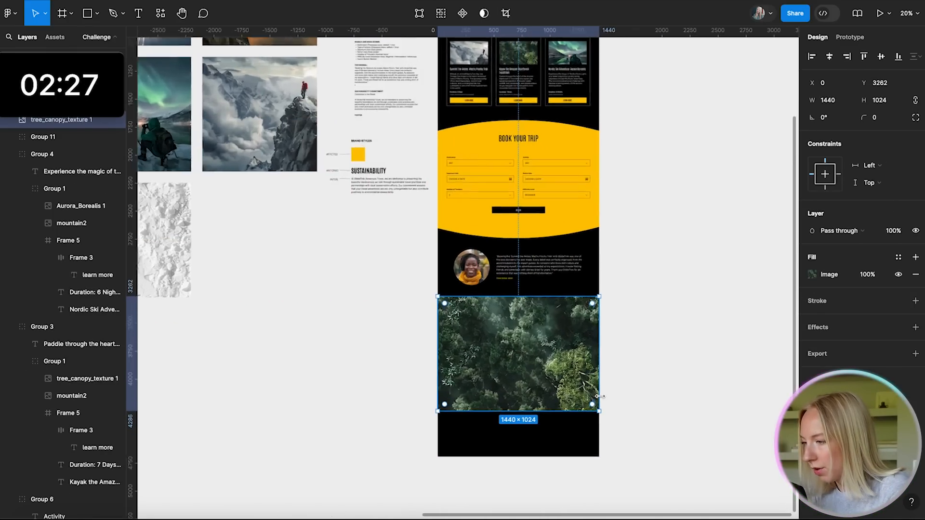
drag(541, 442, 541, 491)
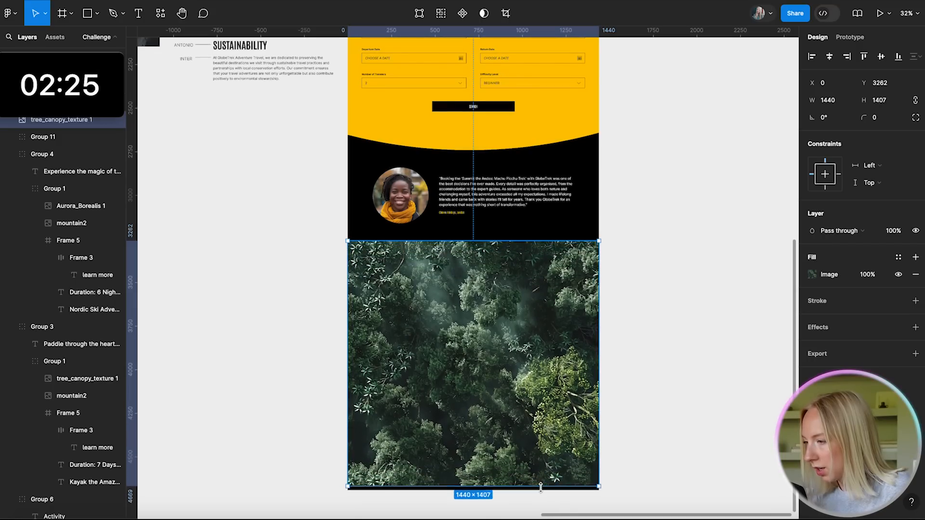
click(675, 378)
- Darken the tree canopy image by lowering its fill opacity over the black page background
scroll(557, 238, up, 3)
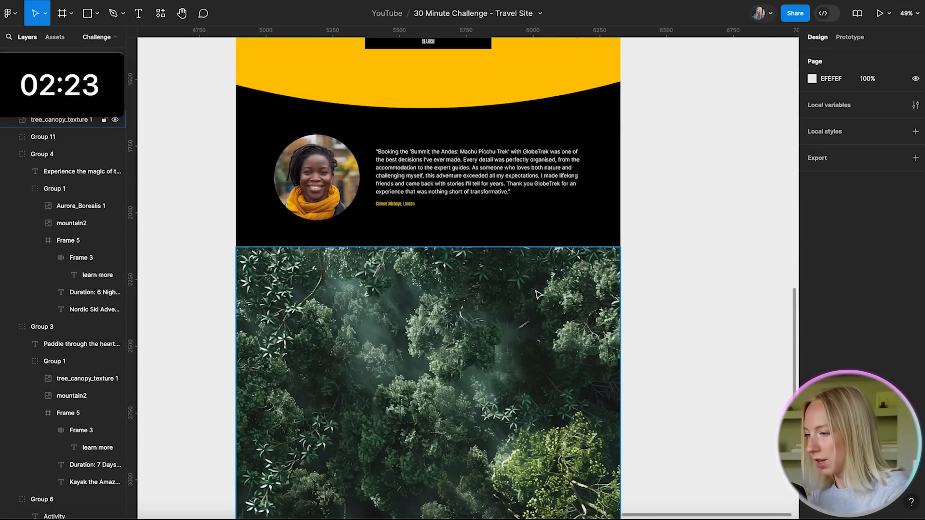
scroll(539, 294, down, 3)
click(481, 270)
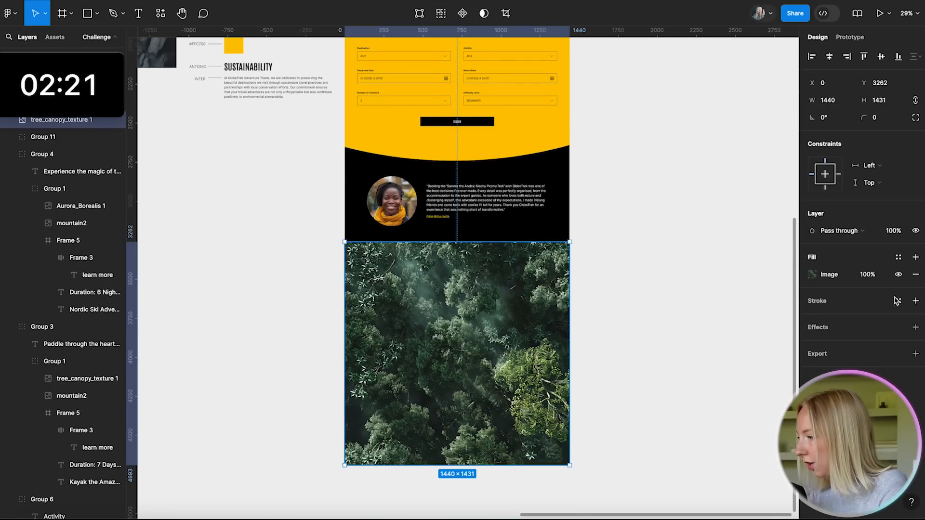
click(901, 256)
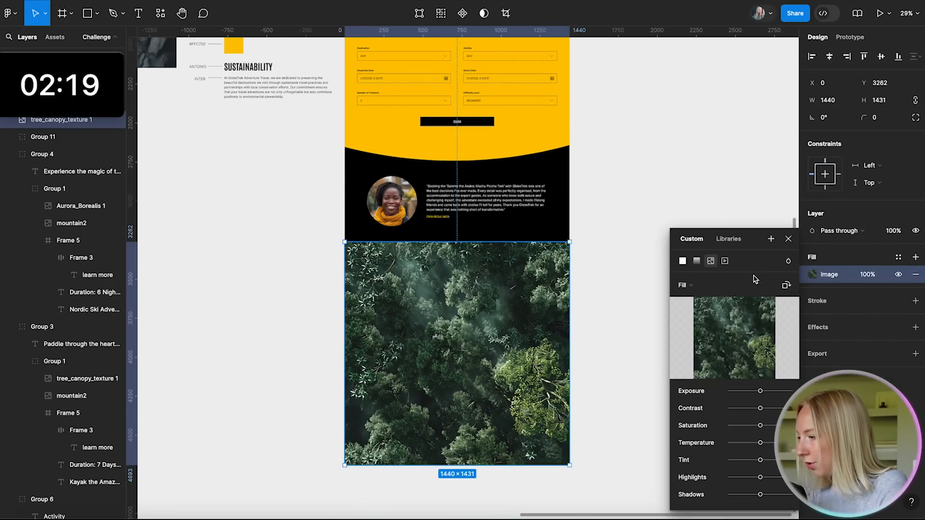
click(787, 286)
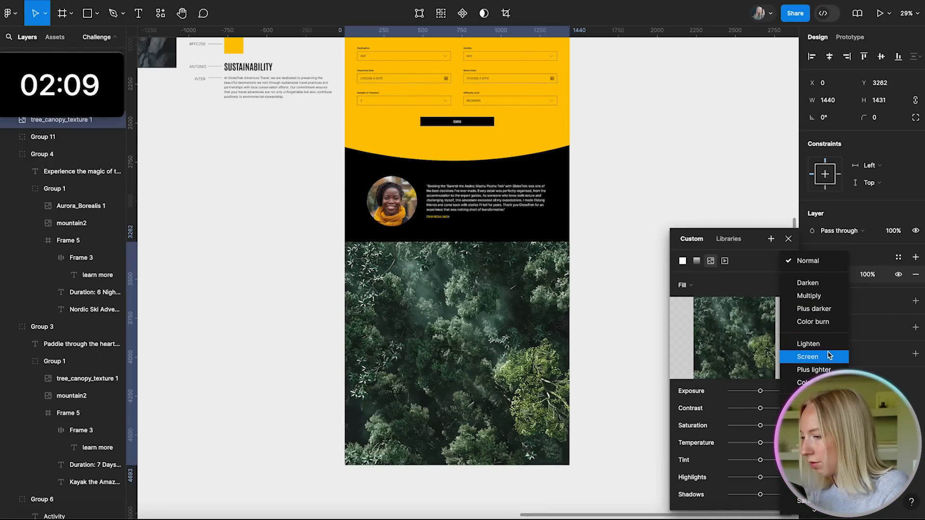
click(709, 176)
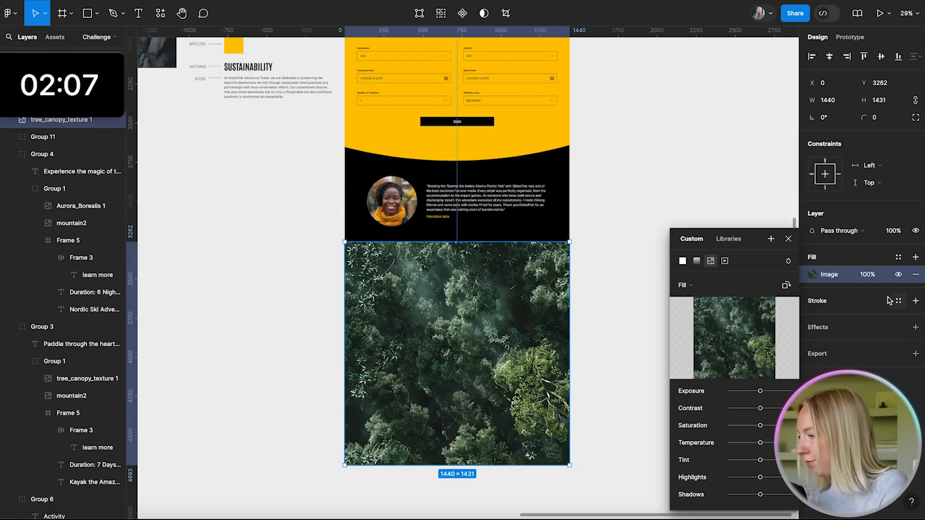
click(863, 276)
key(Return)
click(681, 310)
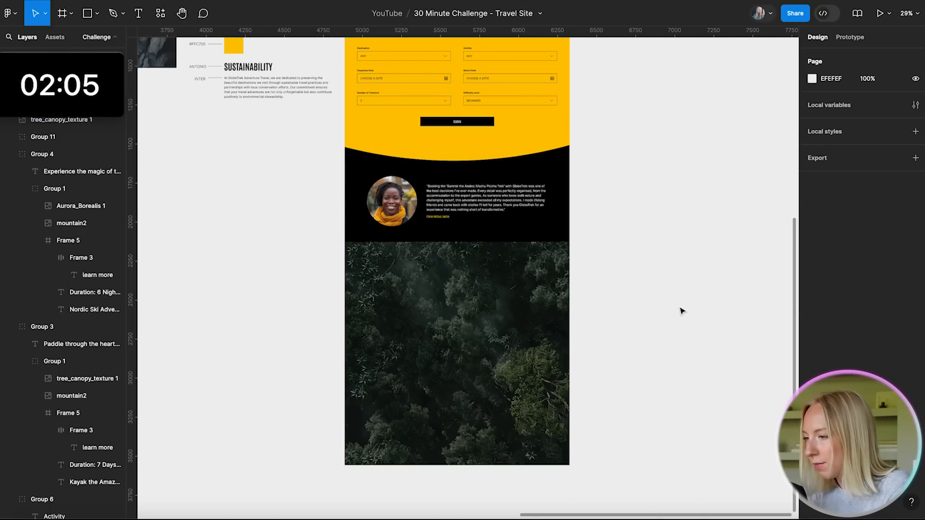
- Draw a full-width 1440 × 320 rectangle at X 0, Y 3175 over the top edge of the tree canopy image
scroll(535, 306, up, 3)
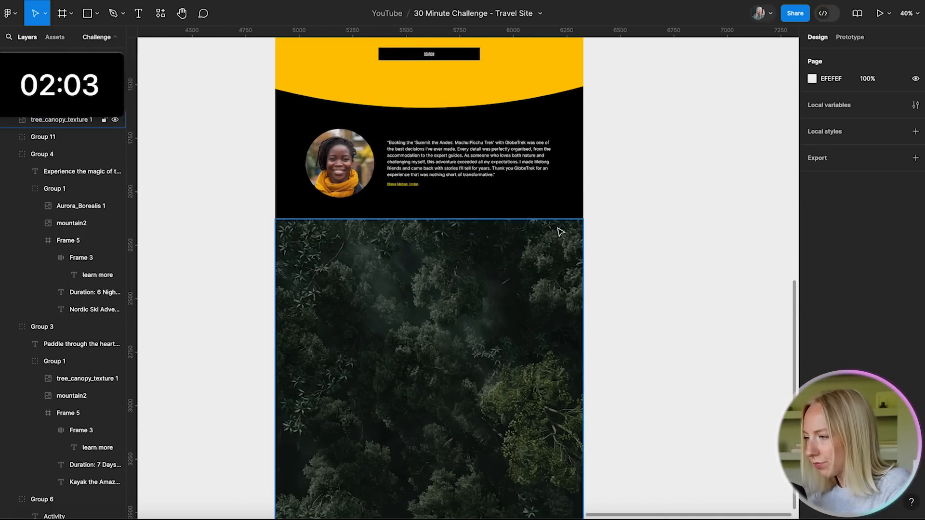
key(r)
drag(275, 200, 583, 253)
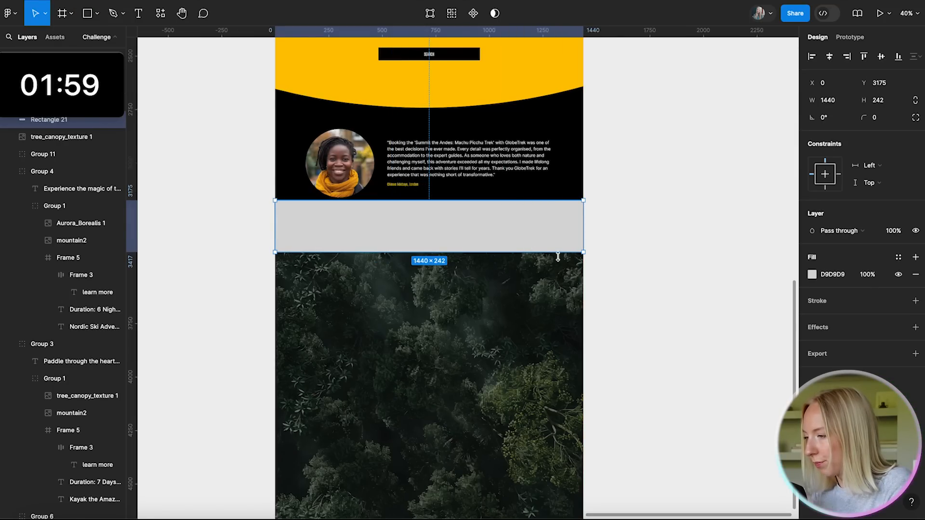
drag(500, 263, 500, 269)
- Give the rectangle a linear gradient starting at black 000000 and run it vertically from its upper to its lower edge
click(813, 275)
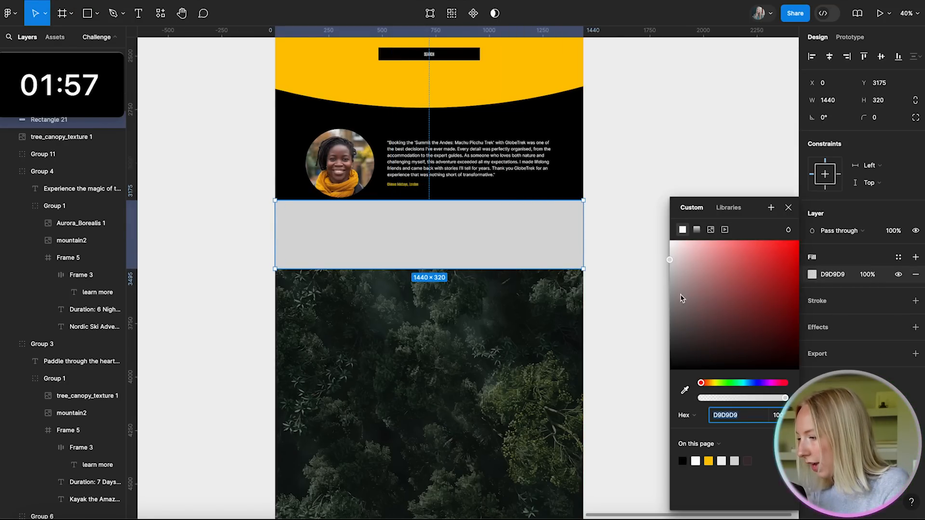
drag(689, 366, 669, 371)
click(697, 230)
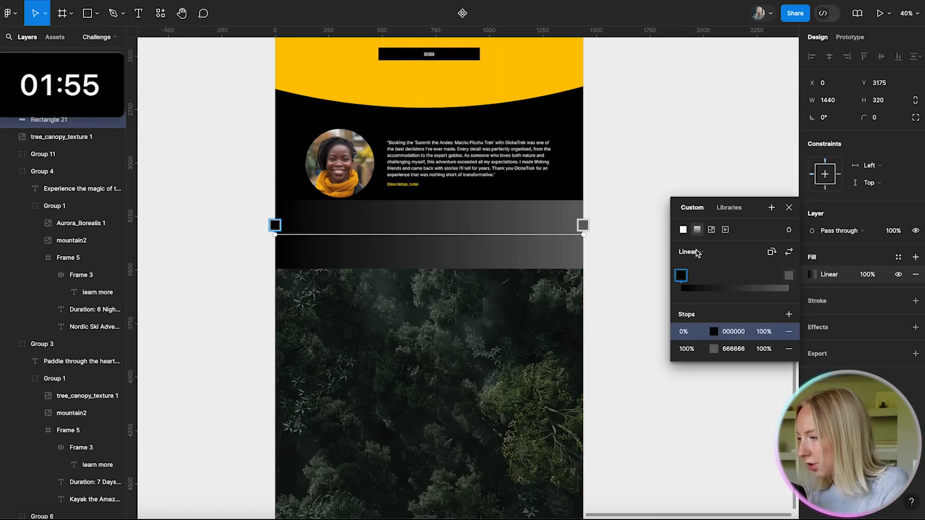
drag(276, 225, 433, 198)
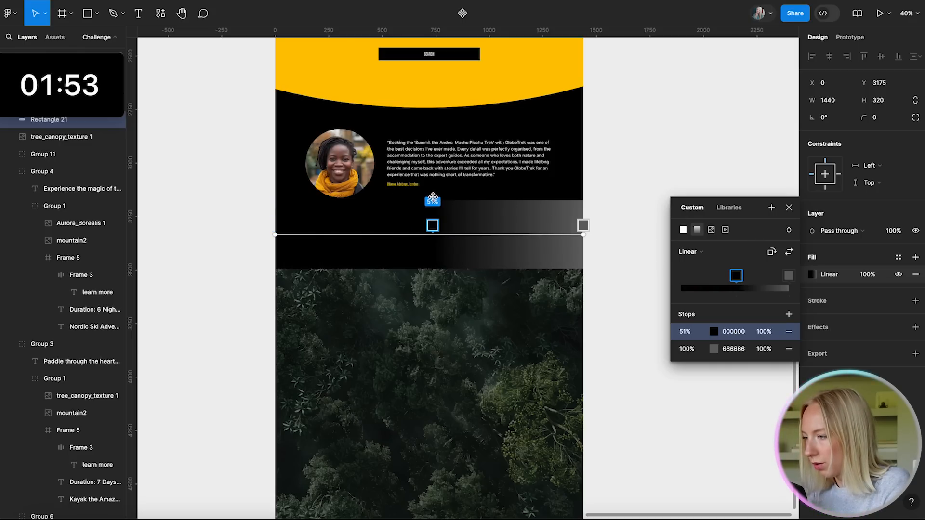
key(ctrl+z)
drag(583, 235, 452, 275)
drag(278, 228, 446, 201)
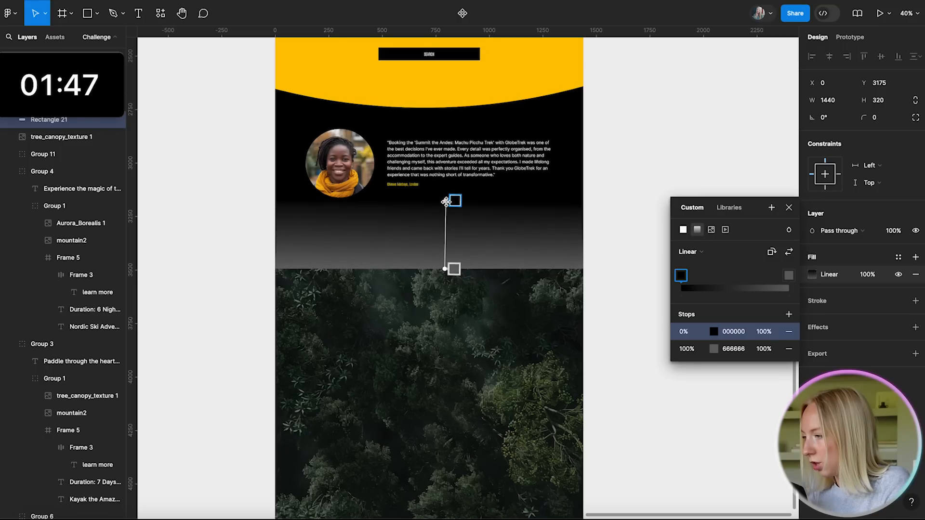
- Set the gradient's end stop to black 000000 at 0% opacity so the rectangle fades out over the canopy image
click(789, 275)
click(713, 349)
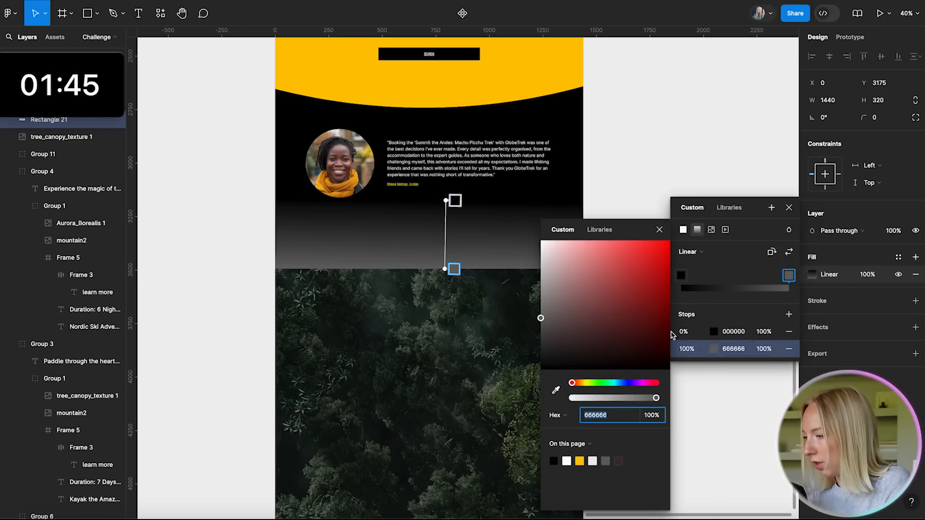
drag(542, 316, 502, 435)
text(0)
key(Return)
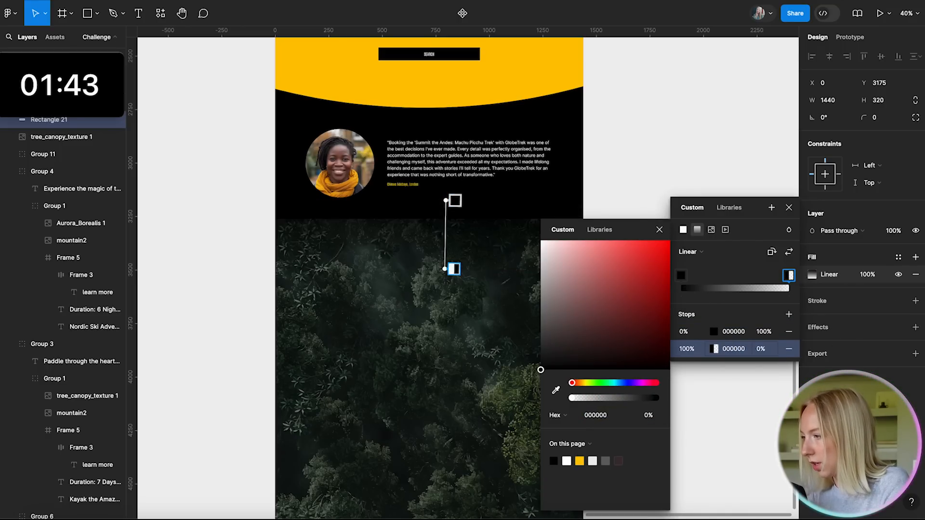
click(789, 208)
click(740, 174)
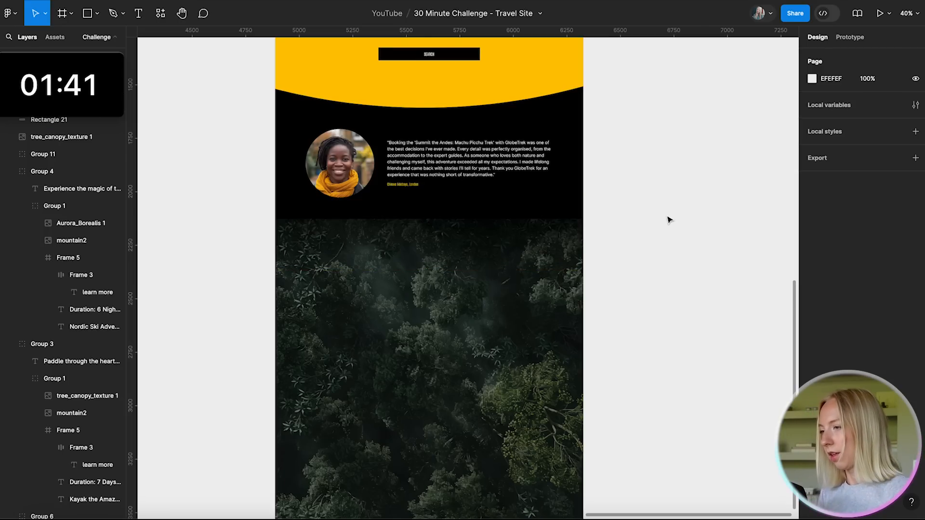
- Stretch the gradient rectangle down over roughly the upper half of the tree canopy image and shift it slightly lower
scroll(669, 220, down, 5)
scroll(598, 215, up, 5)
click(506, 211)
drag(426, 275, 426, 411)
click(596, 359)
scroll(596, 359, down, 3)
drag(501, 291, 504, 302)
click(667, 300)
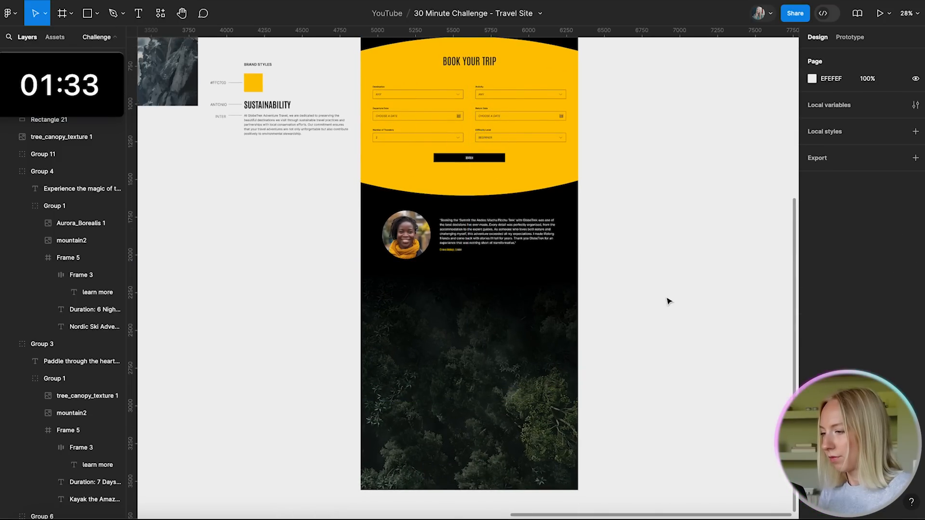
- Review the page from the booking form to the canopy section and read the sustainability copy in the brief
scroll(568, 330, up, 3)
scroll(579, 329, down, 1)
scroll(687, 327, down, 2)
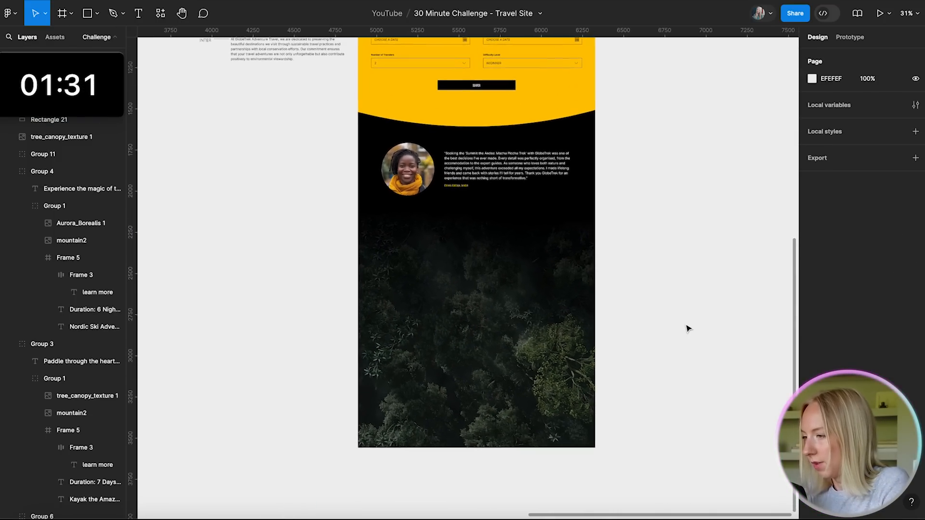
scroll(688, 329, right, 2)
scroll(688, 329, up, 1)
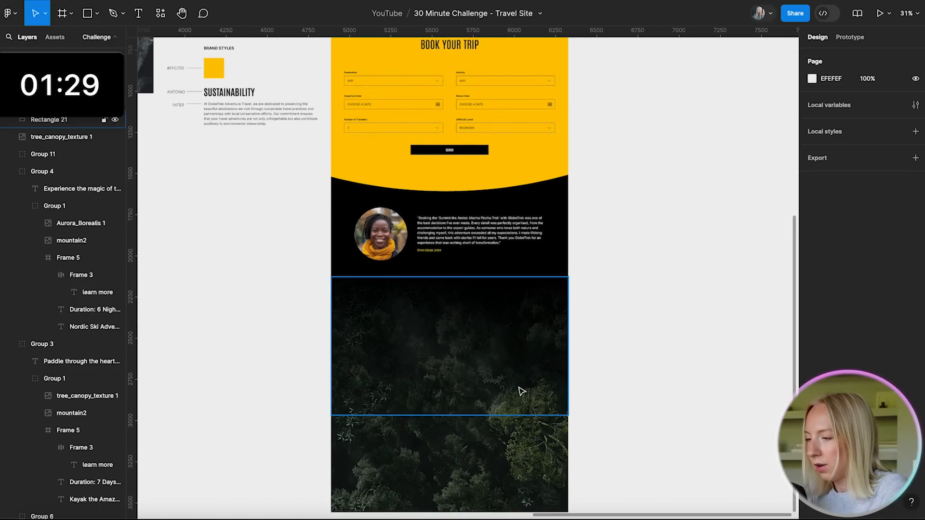
scroll(362, 234, up, 3)
scroll(362, 234, left, 2)
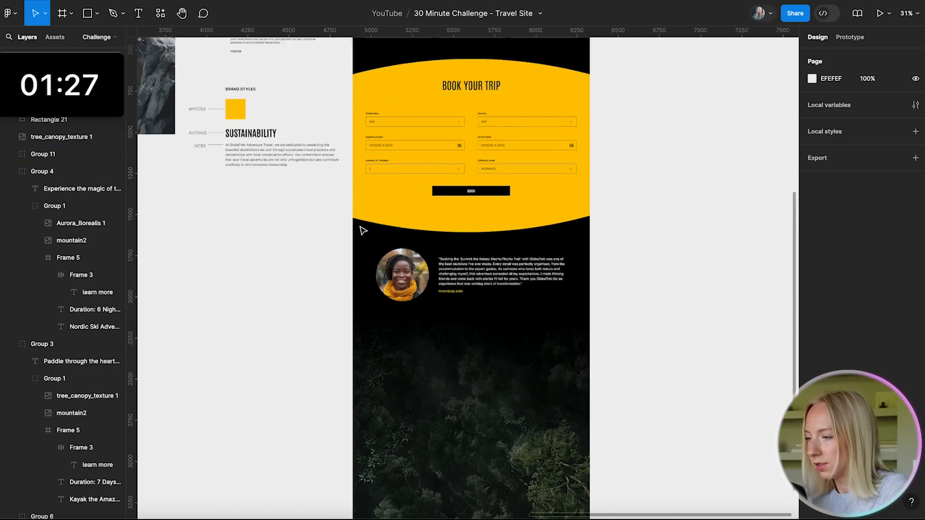
scroll(309, 175, up, 5)
scroll(270, 327, up, 5)
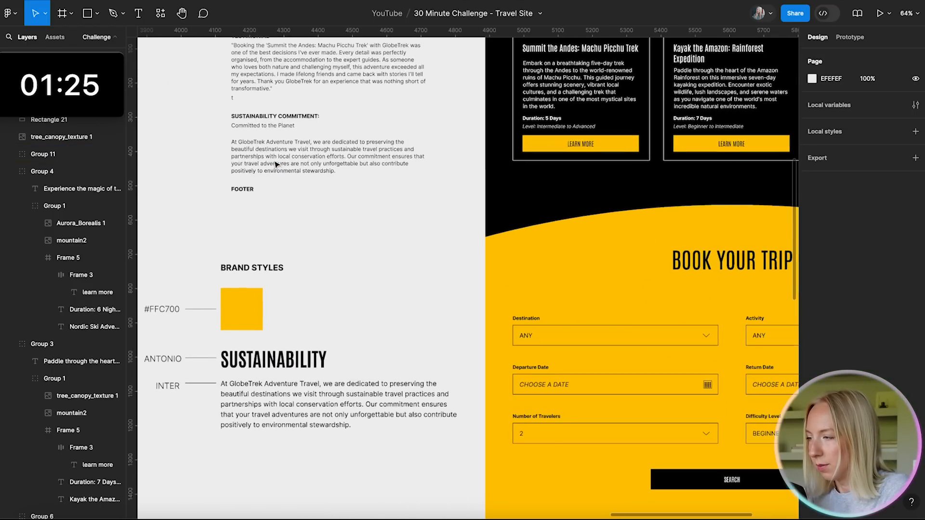
scroll(255, 324, down, 2)
scroll(254, 324, down, 5)
- Place a copy of the Book Your Trip heading on the canopy section at X 501, Y 3379 and fill it white FFFFFF
drag(469, 160, 477, 432)
click(813, 387)
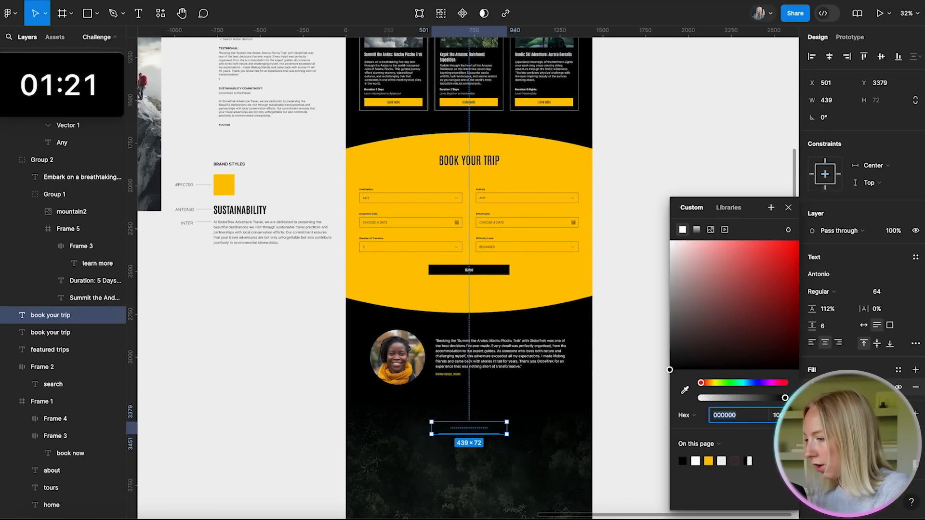
drag(742, 366, 659, 220)
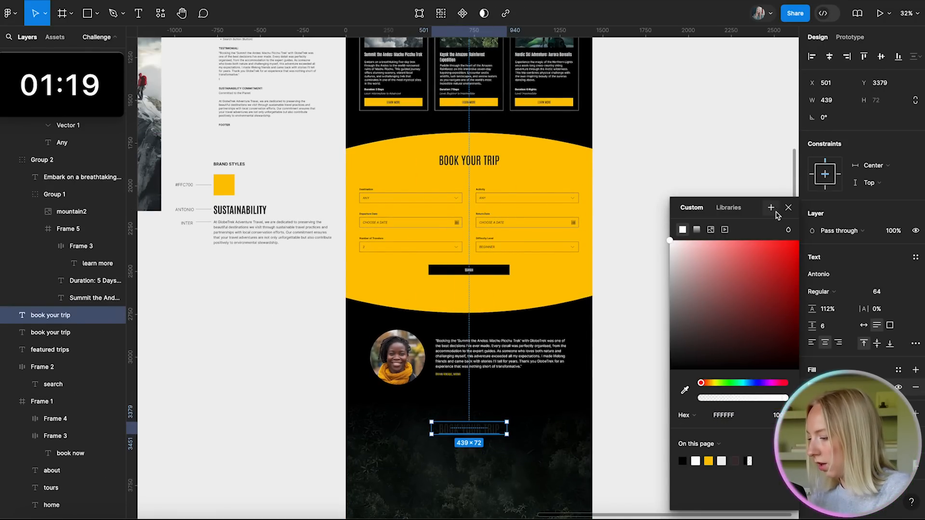
click(789, 207)
- Change the copied heading's text to "sustainability commitment", widen its box to 761 and centre it horizontally on the page
double_click(459, 428)
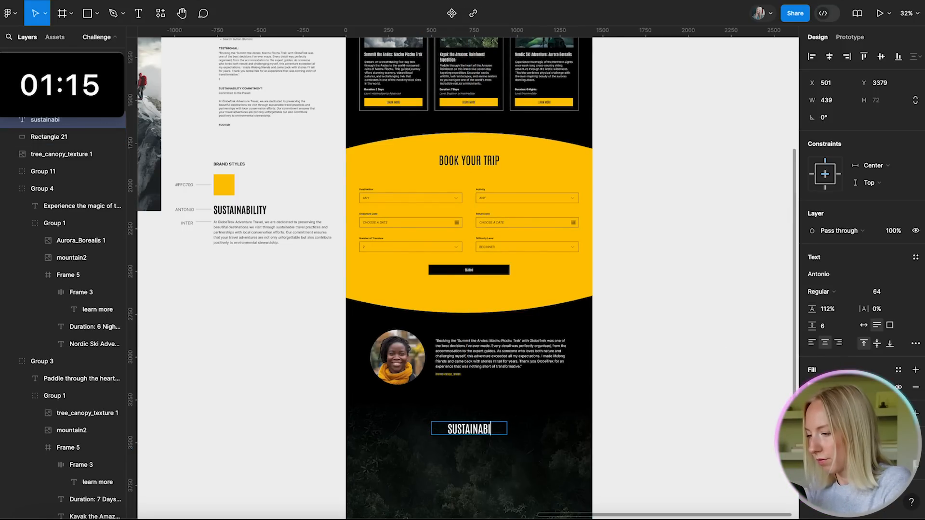
click(633, 474)
click(469, 434)
drag(507, 435, 560, 437)
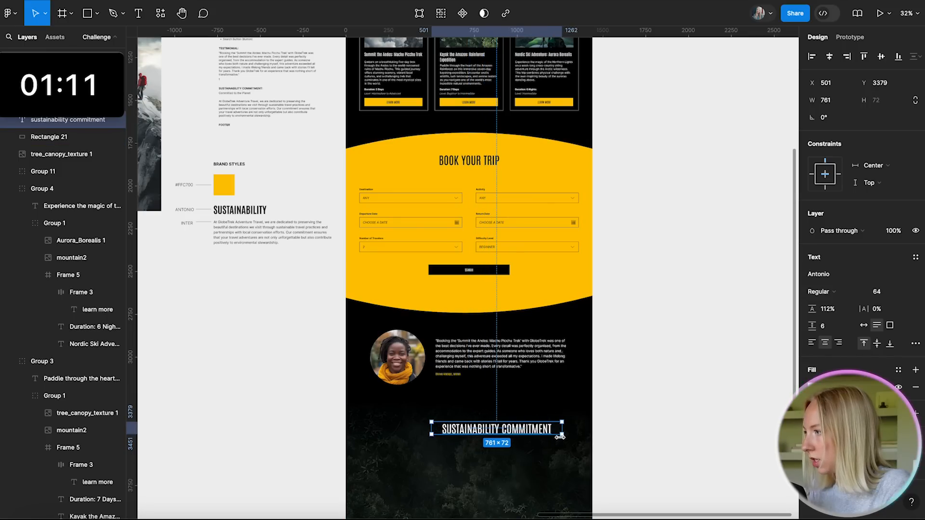
click(830, 56)
click(754, 251)
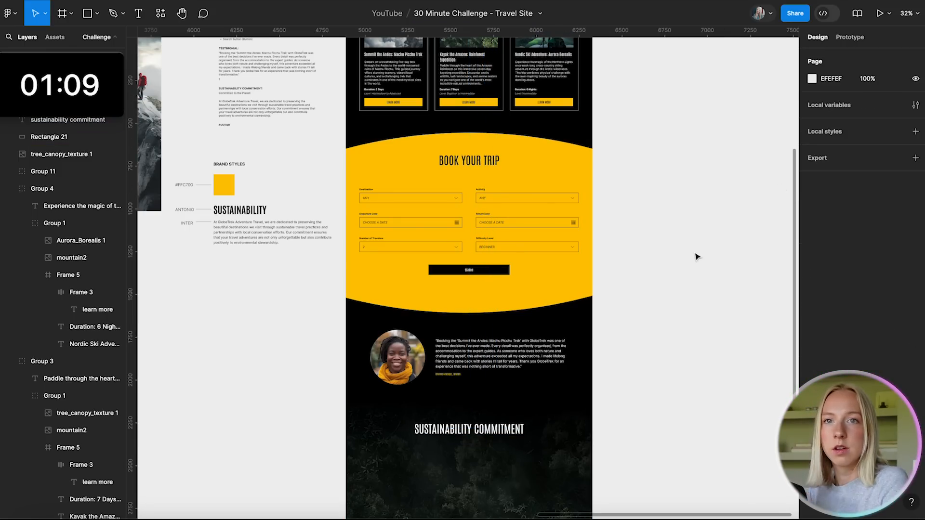
- Copy the paragraph beginning "At GlobeTrek Adventure Travel" from the sustainability commitment part of the brief
scroll(697, 257, up, 5)
scroll(315, 204, up, 10)
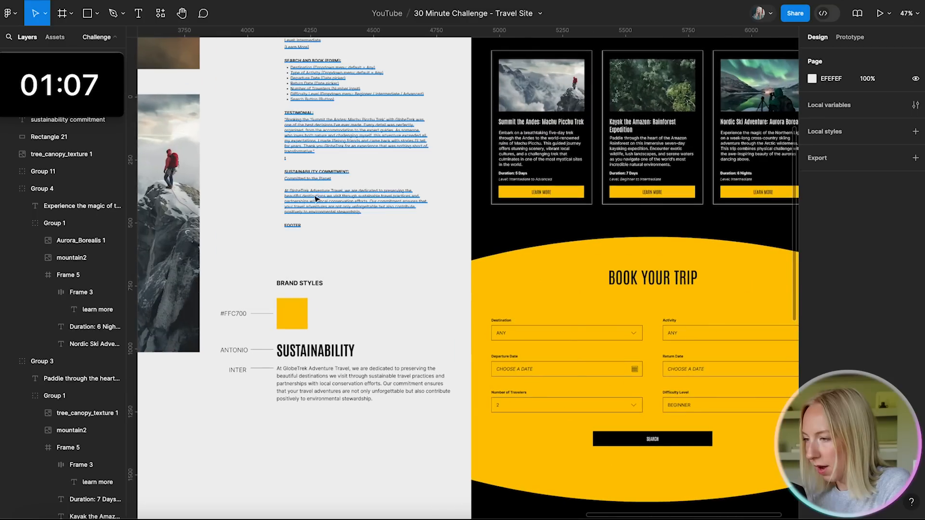
double_click(316, 204)
drag(460, 238, 242, 175)
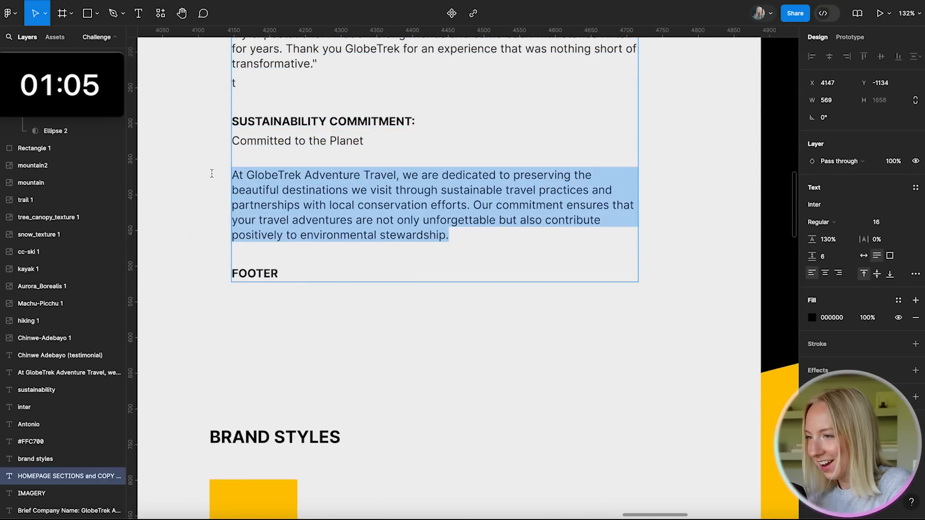
key(Escape)
- Try to place a copy of the testimonial quote below the Sustainability Commitment heading and edit its text
scroll(191, 201, down, 5)
scroll(485, 337, down, 10)
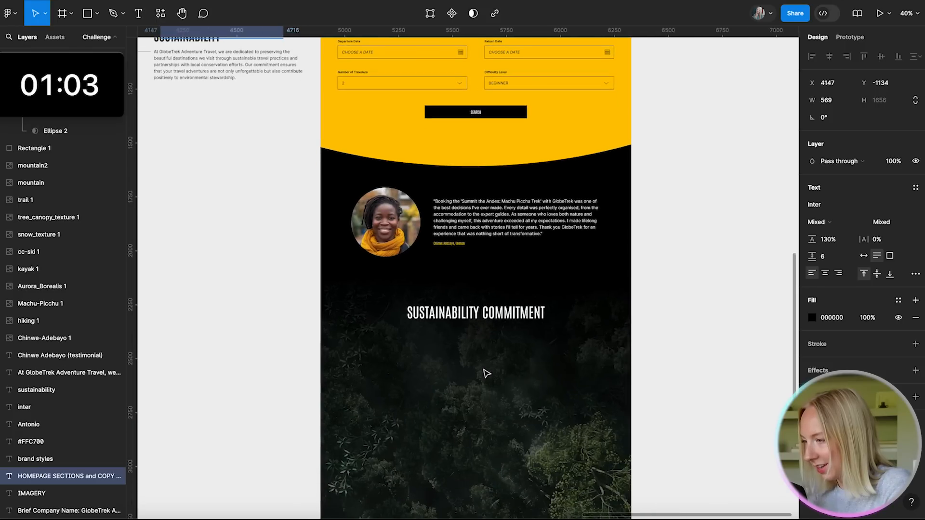
click(528, 223)
drag(528, 223, 490, 362)
click(709, 376)
double_click(491, 370)
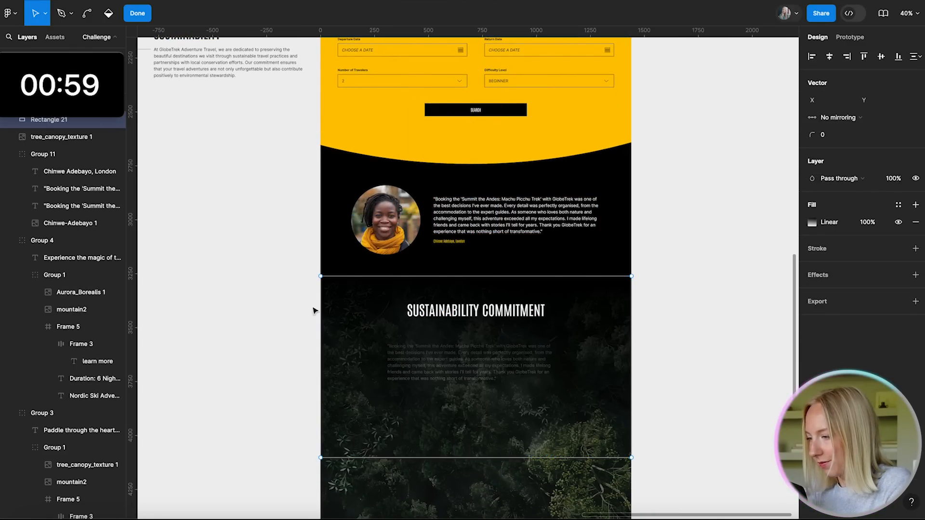
click(264, 339)
click(264, 339)
- Undo the placement of the copied testimonial quote below the Sustainability Commitment heading
key(ctrl+z)
key(ctrl+z)
key(ctrl+z)
key(ctrl+z)
key(ctrl+z)
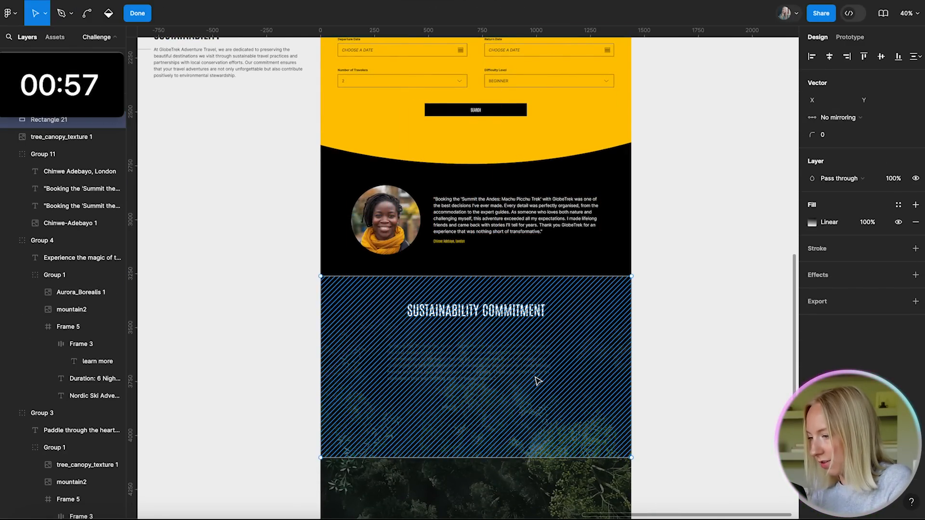
- Place a copy of the testimonial quote at X 346, Y 3551 above the gradient and replace its text with the copied sustainability paragraph
drag(535, 217, 396, 343)
double_click(494, 366)
click(500, 374)
scroll(407, 354, up, 5)
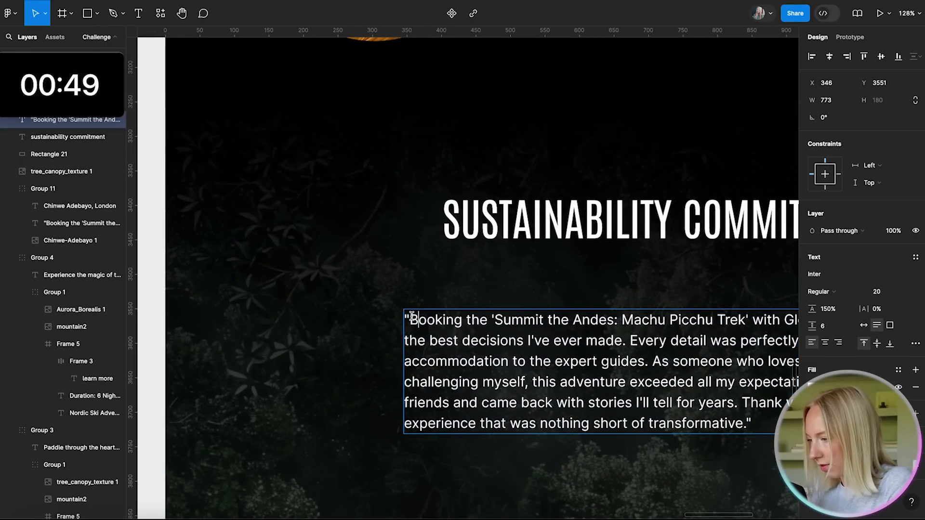
scroll(578, 386, right, 3)
key(ctrl+v)
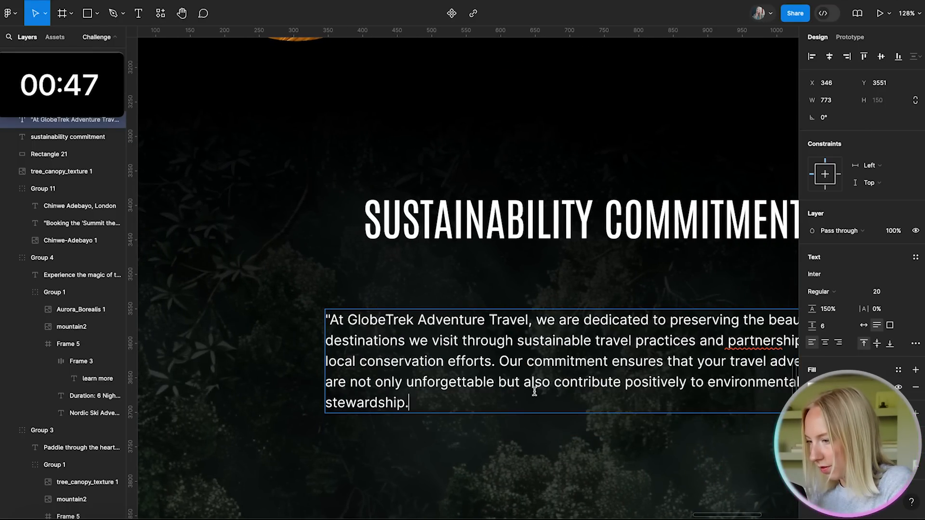
key(Escape)
- Centre-align the sustainability paragraph's text, set its font size to 24 and make it Bold
scroll(316, 323, down, 10)
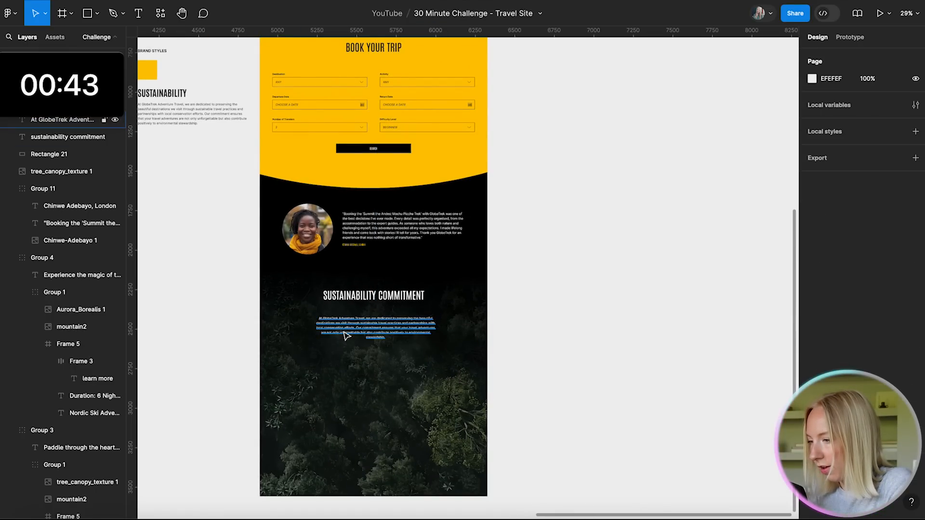
scroll(496, 334, up, 5)
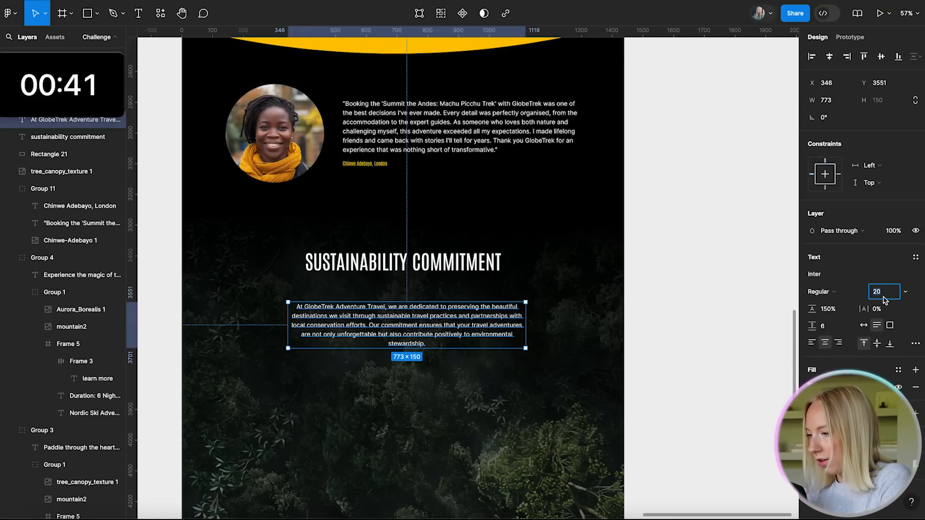
text(24)
key(Return)
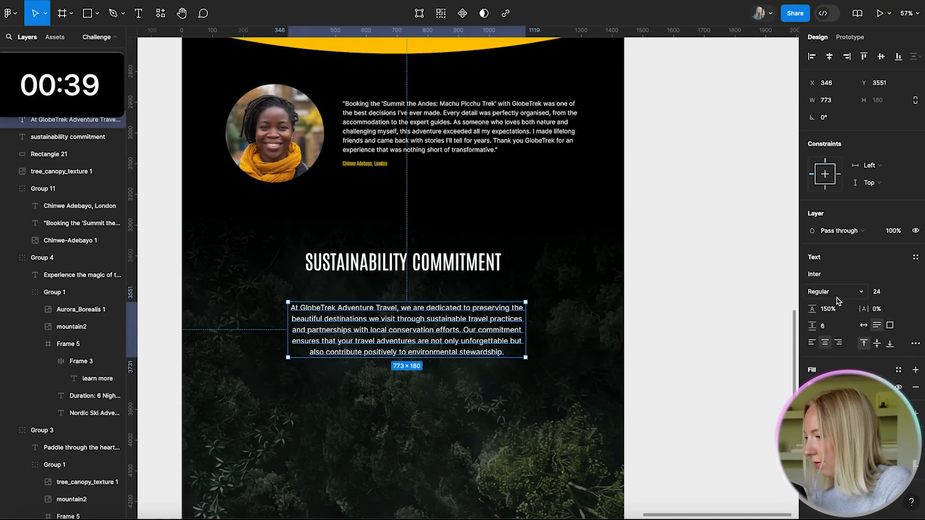
click(820, 291)
click(838, 331)
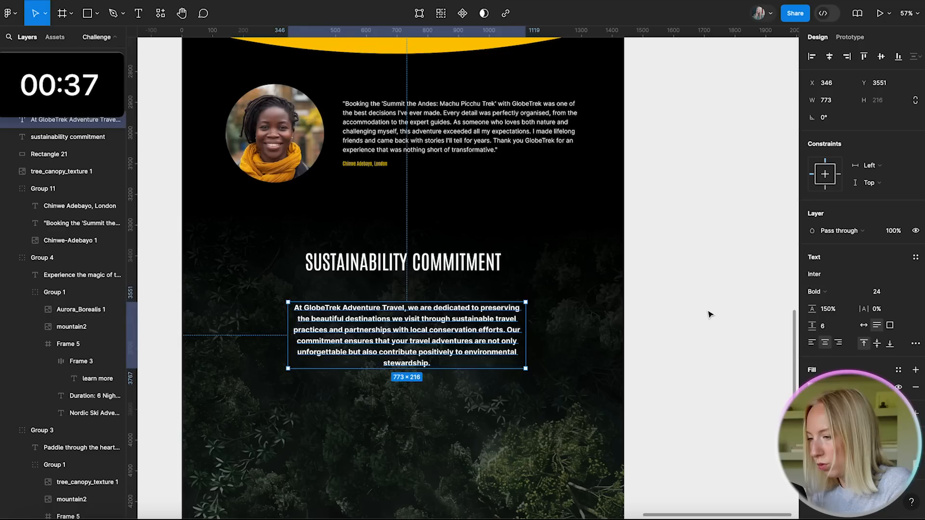
click(708, 310)
- Move the sustainability paragraph up to Y 3512, centre it beneath the heading and set its weight to Semi Bold
drag(468, 331, 457, 316)
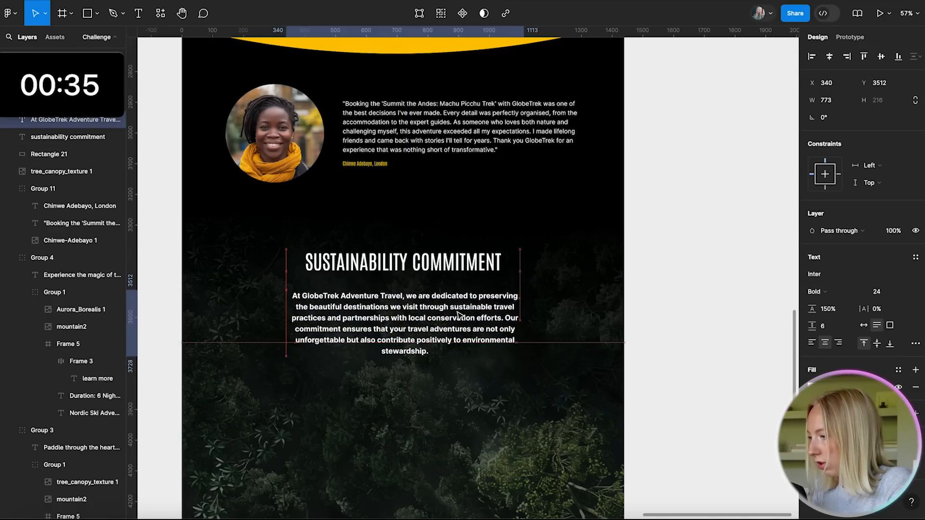
click(817, 291)
click(824, 278)
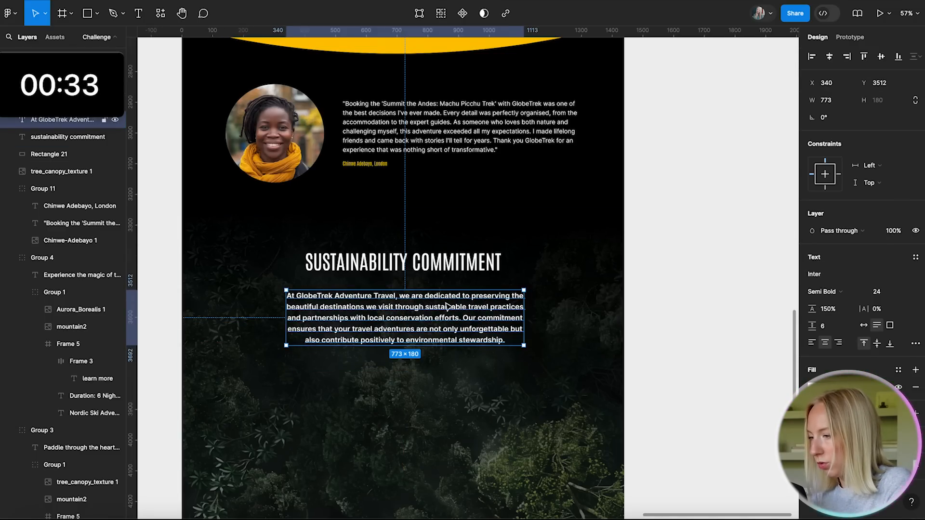
drag(449, 311, 442, 312)
click(684, 202)
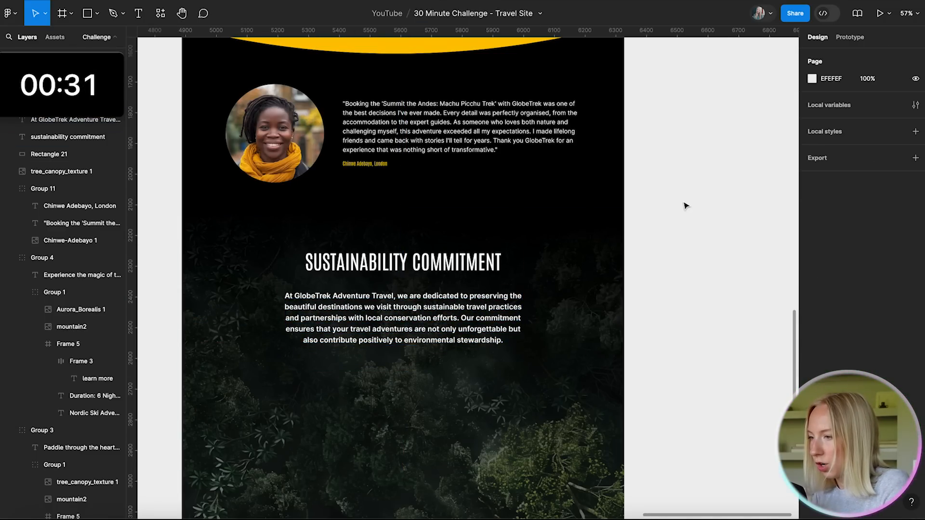
- Fill the Sustainability Commitment heading with the brand yellow FFC700
scroll(611, 386, down, 5)
click(539, 316)
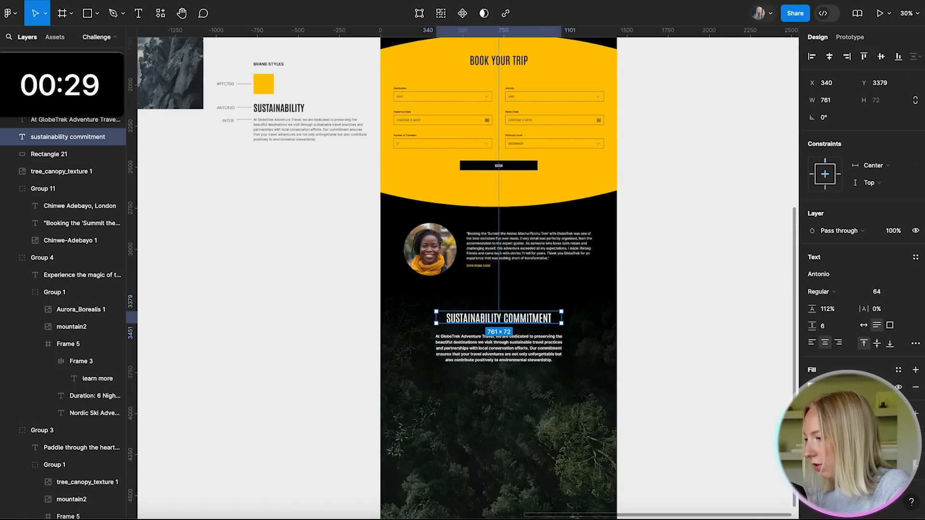
click(812, 387)
drag(718, 327, 671, 426)
click(709, 462)
click(700, 152)
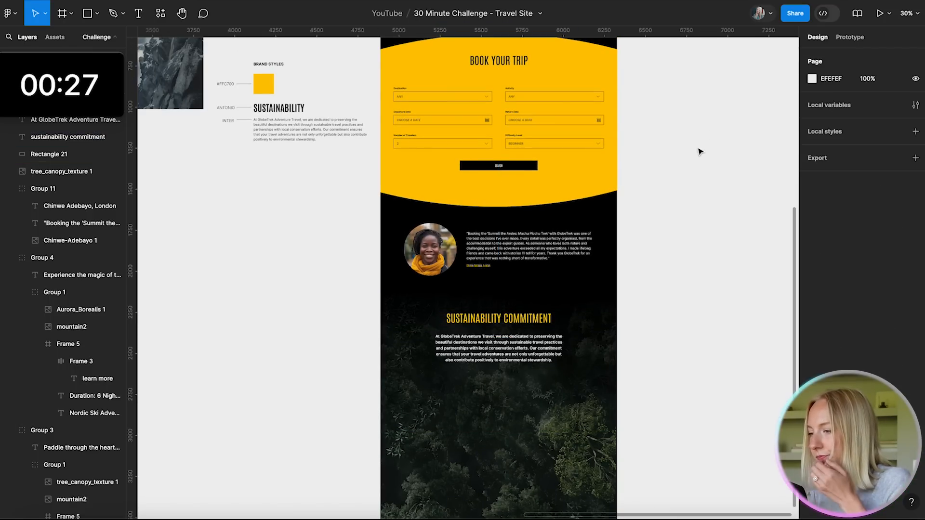
- Shift the sustainability paragraph down and place a copy of the yellow heading above it at X 340, Y 3475
scroll(240, 182, up, 3)
scroll(308, 99, up, 5)
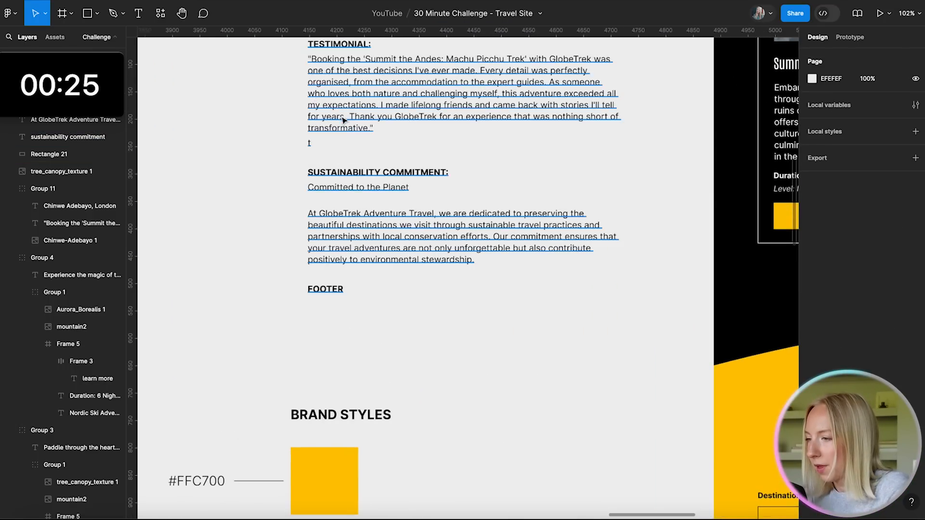
scroll(379, 208, down, 6)
scroll(379, 208, up, 6)
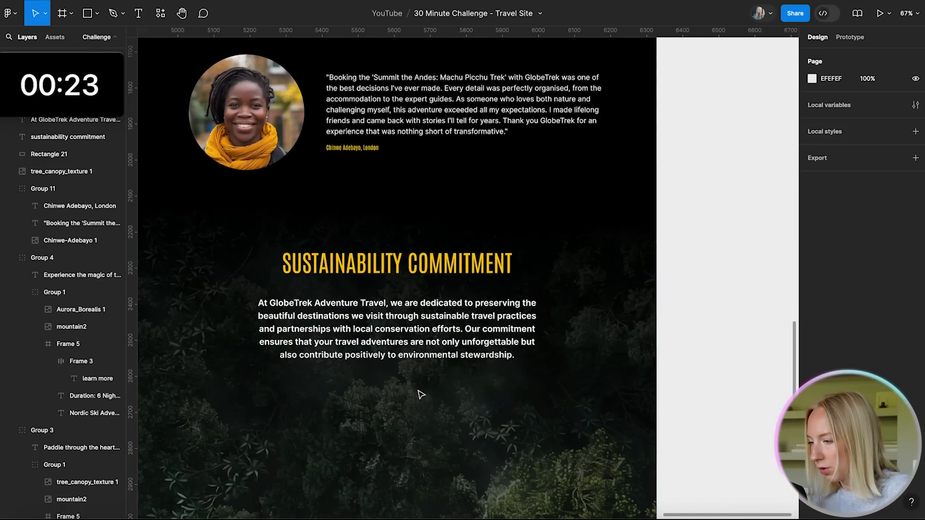
click(414, 374)
drag(436, 279, 436, 312)
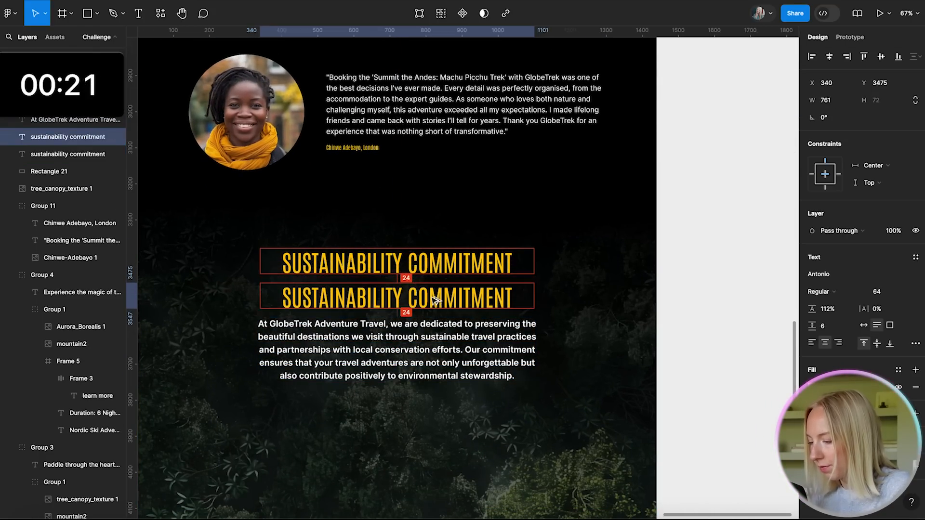
- Change the copied yellow heading's text to "committed to the planet"
key(Return)
text(committed to t)
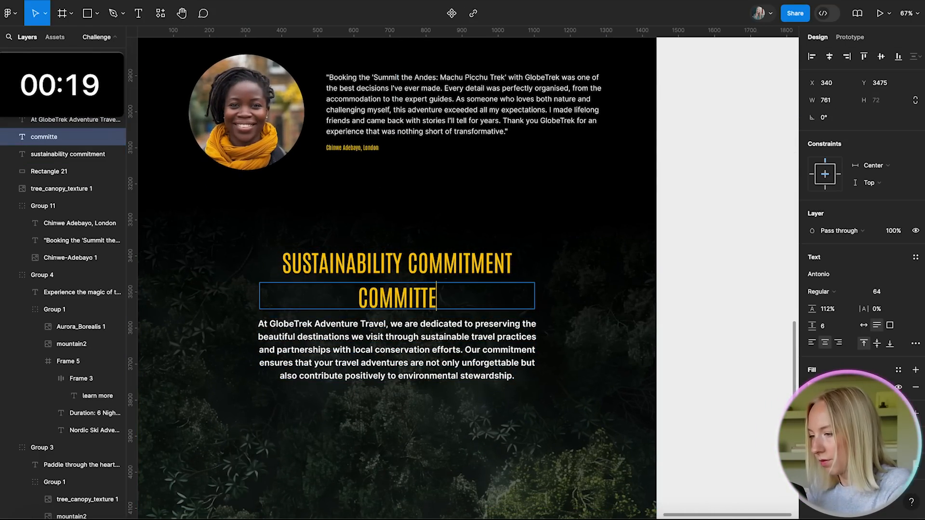
text(he planet)
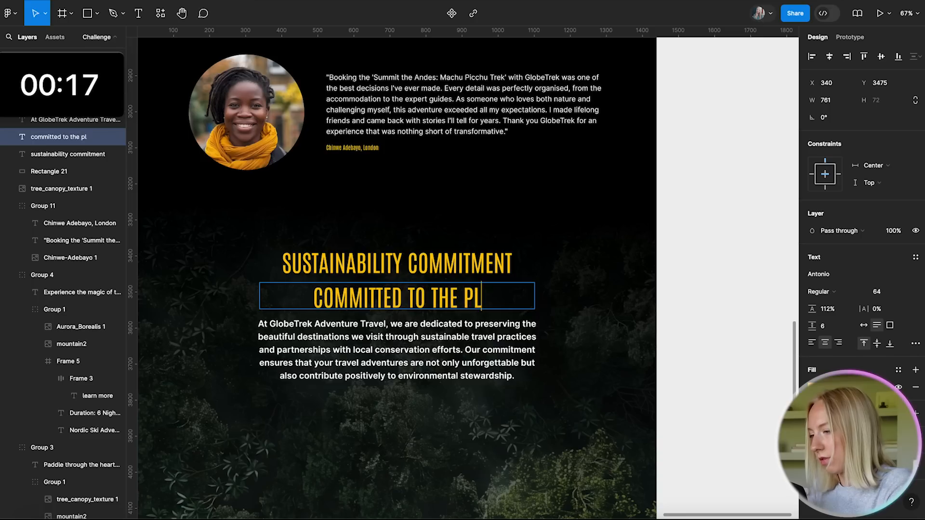
key(Escape)
- Fill the "committed to the planet" subheading with white FFFFFF at font size 40 and move it above the yellow heading to Y 3321
click(814, 387)
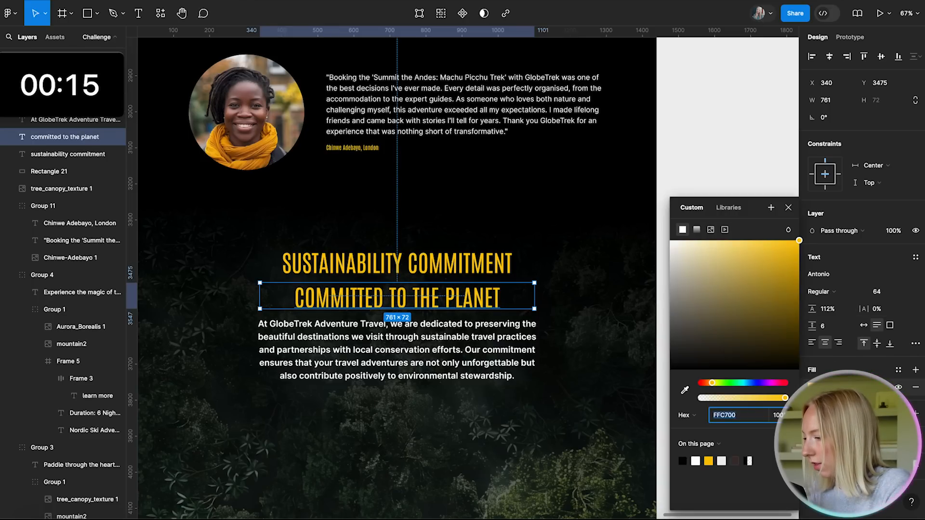
click(696, 460)
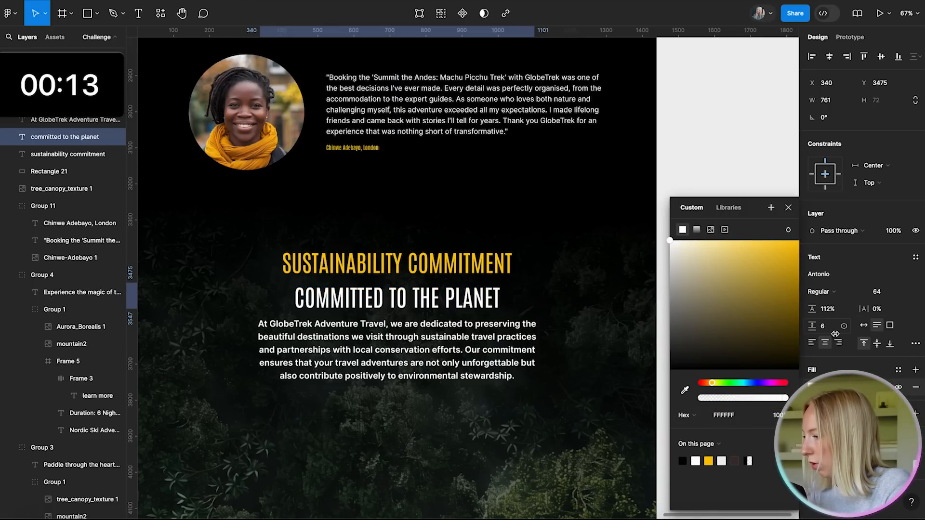
click(879, 292)
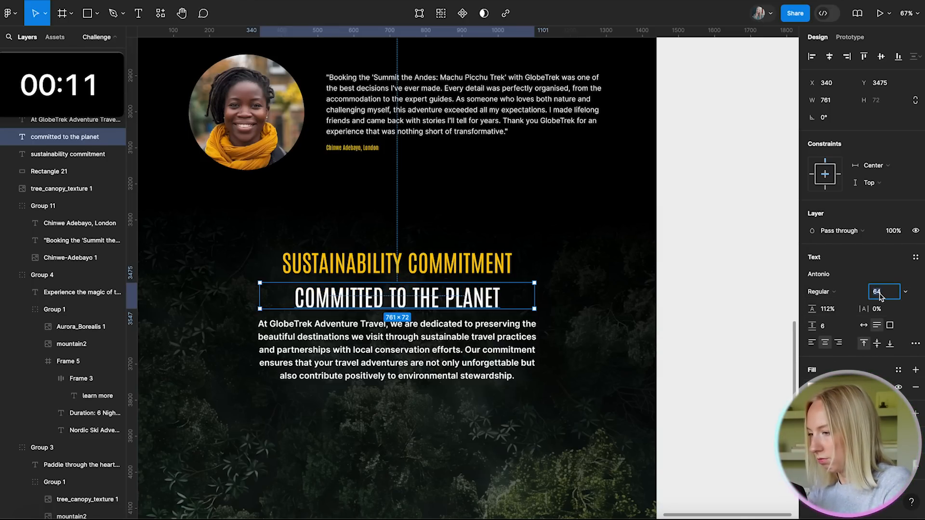
text(40)
key(Return)
click(439, 348)
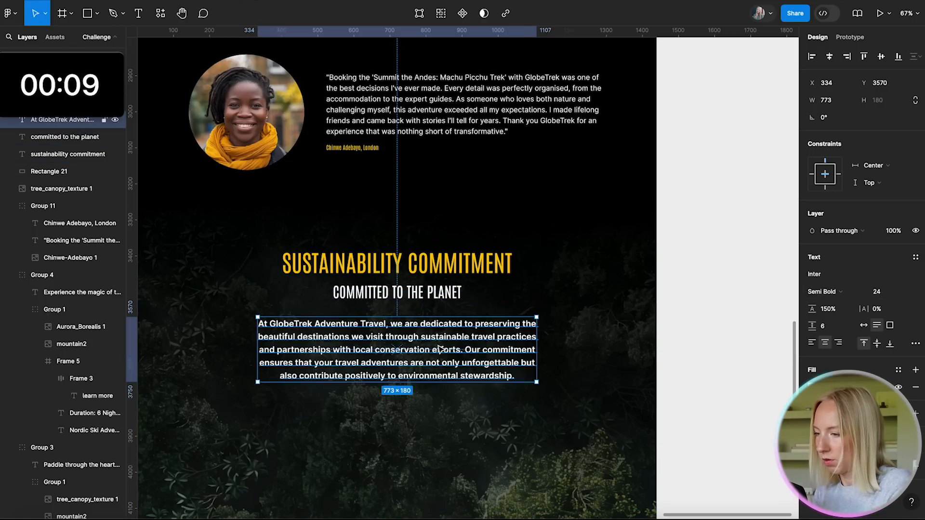
click(706, 363)
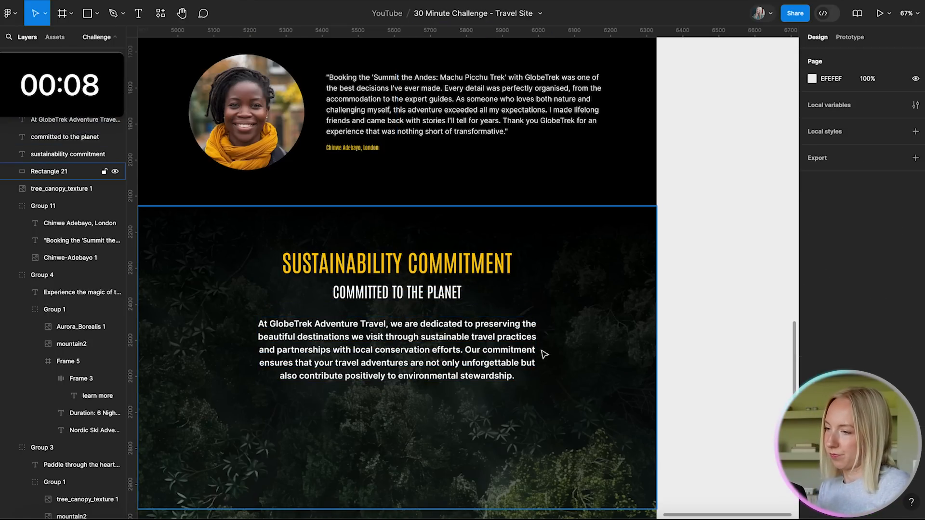
click(428, 292)
drag(429, 292, 430, 239)
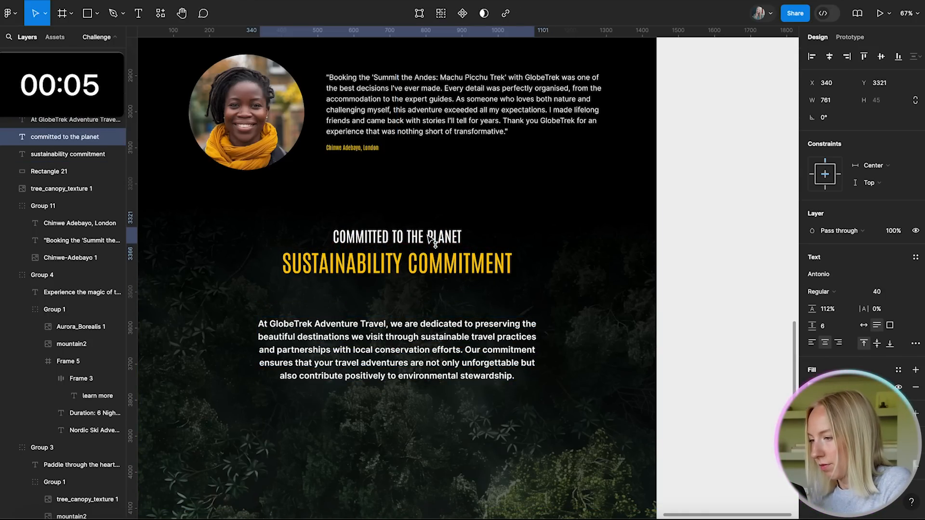
- Add "our" at the start of the Sustainability Commitment heading and "we are" at the start of the subheading
double_click(389, 265)
key(Left)
text(our)
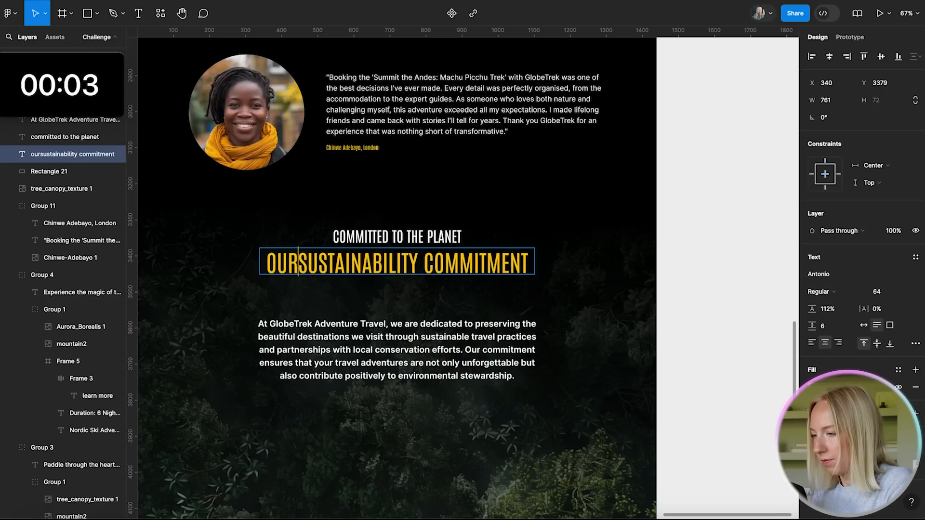
click(334, 236)
text(we are)
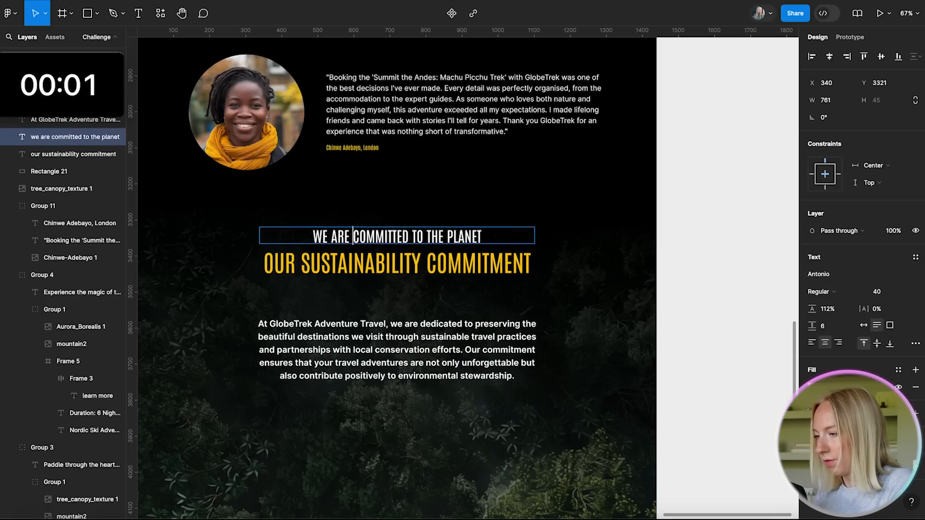
- Set the subheading's font size to 32 and move the sustainability paragraph up beneath the heading to Y 3482
drag(491, 233, 313, 236)
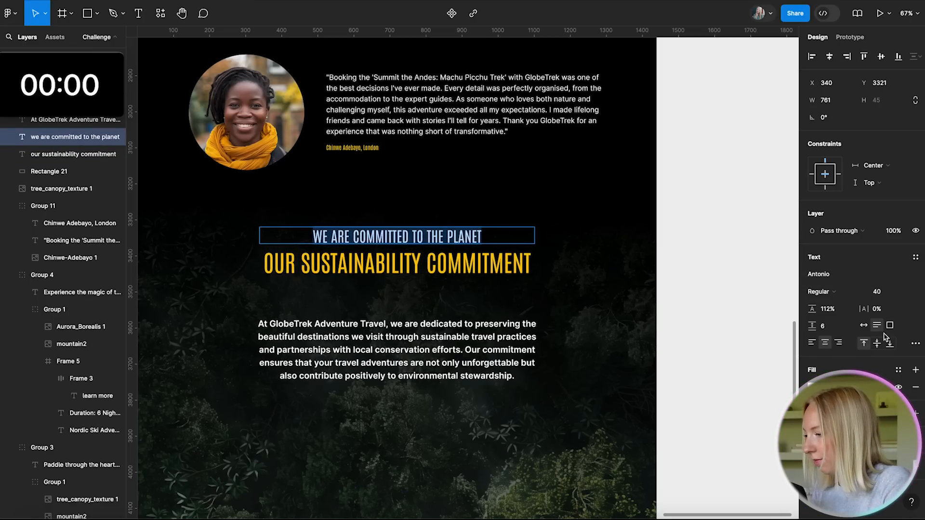
click(881, 295)
text(32)
key(Return)
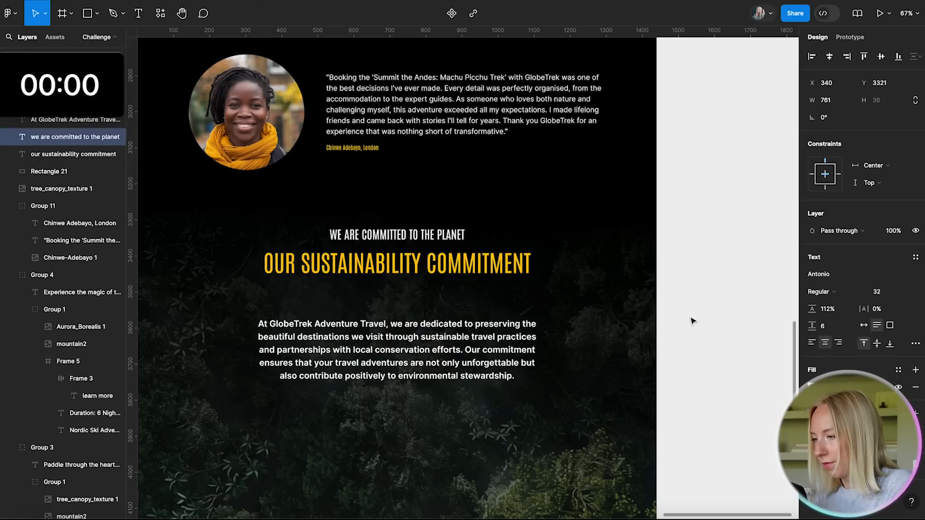
drag(431, 341, 440, 310)
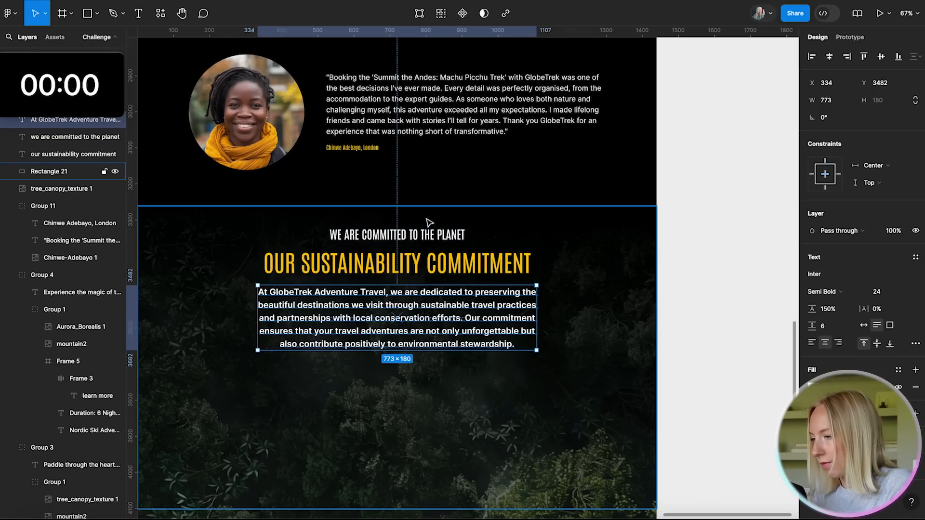
- Fill the "we are committed to the planet" subheading with the brand yellow
click(428, 233)
click(814, 387)
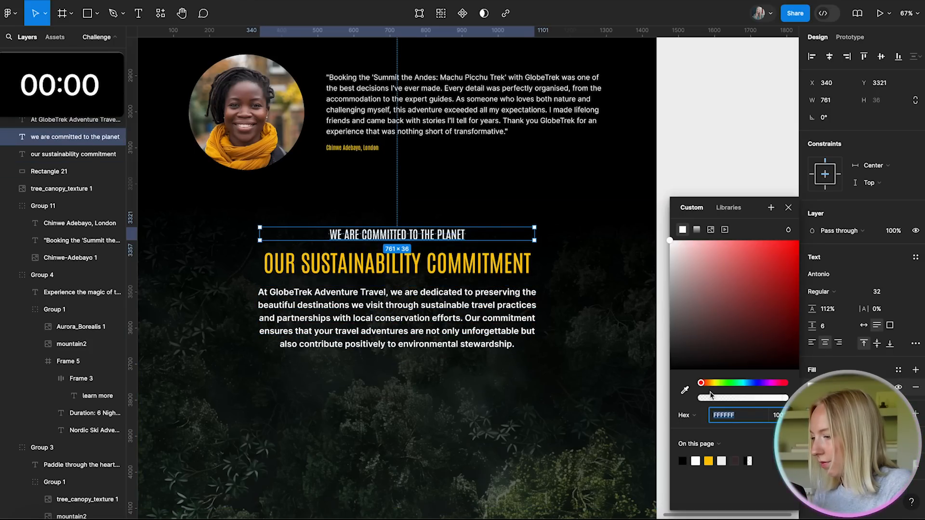
click(712, 461)
click(705, 165)
- Delete the "we are committed to the planet" subheading, keeping only the sustainability heading and paragraph
scroll(603, 269, down, 5)
scroll(508, 239, up, 3)
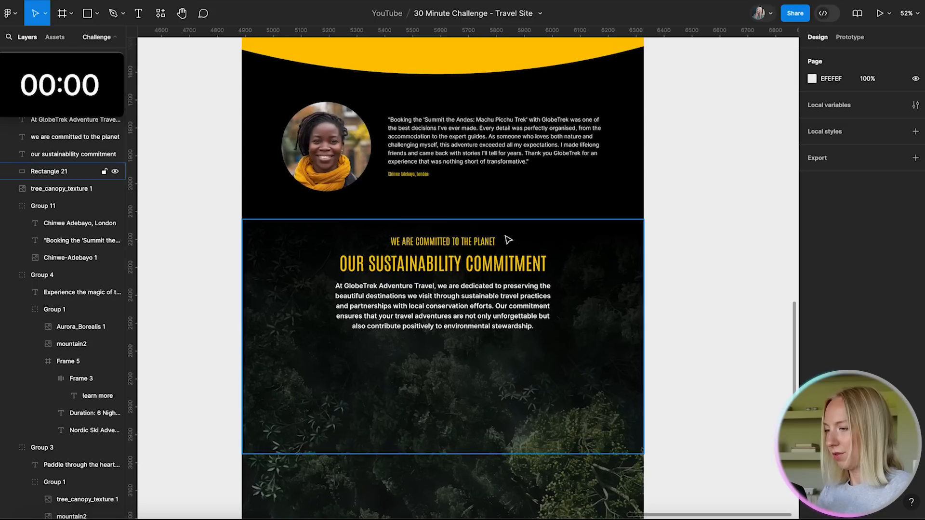
click(509, 239)
key(Delete)
click(477, 264)
shift+click(480, 299)
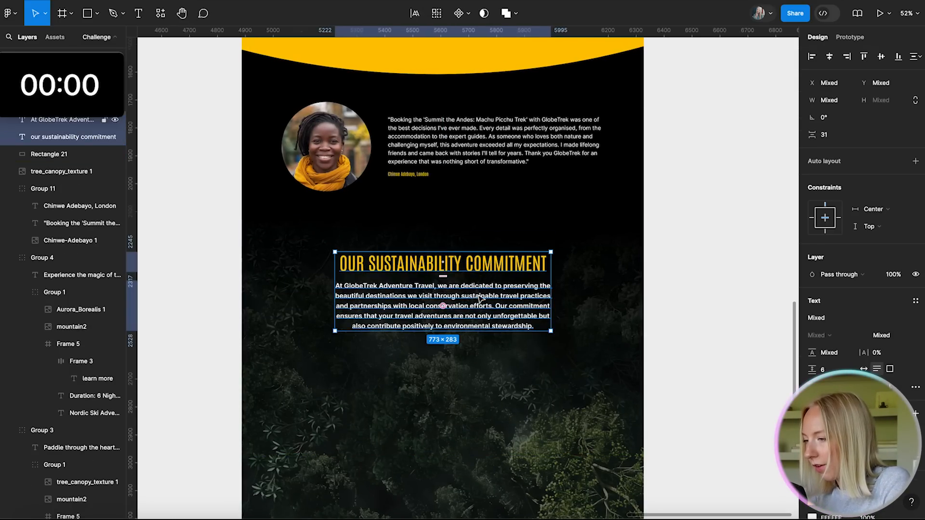
click(679, 310)
- Review the whole homepage layout alongside the homepage sections and copy notes
scroll(680, 310, down, 5)
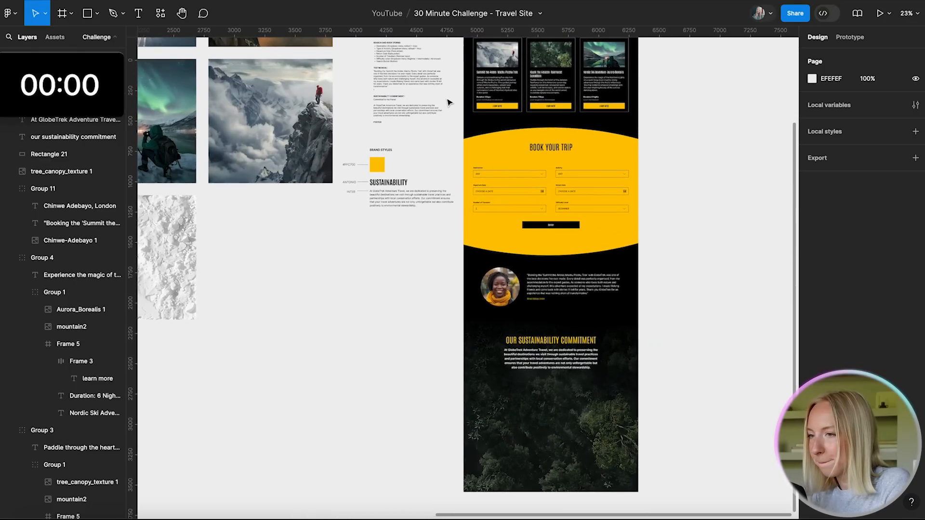
scroll(448, 103, up, 3)
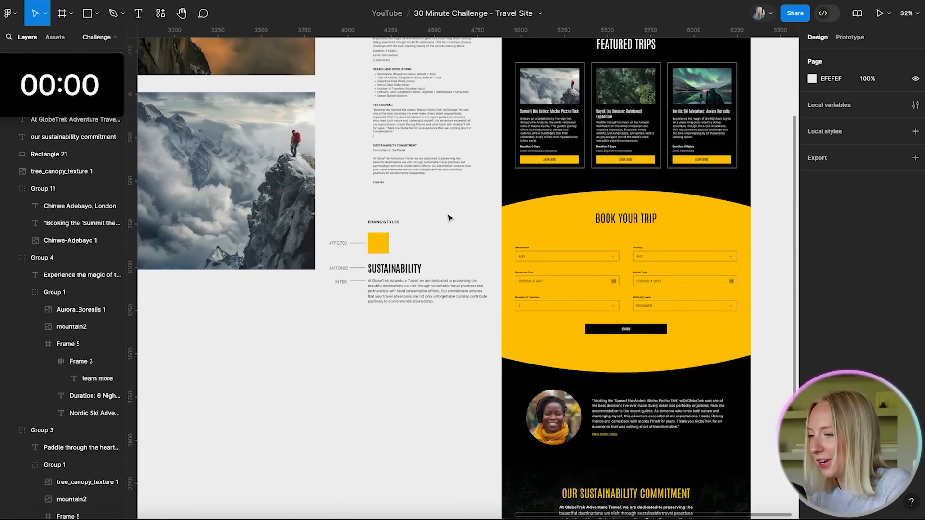
scroll(448, 218, up, 4)
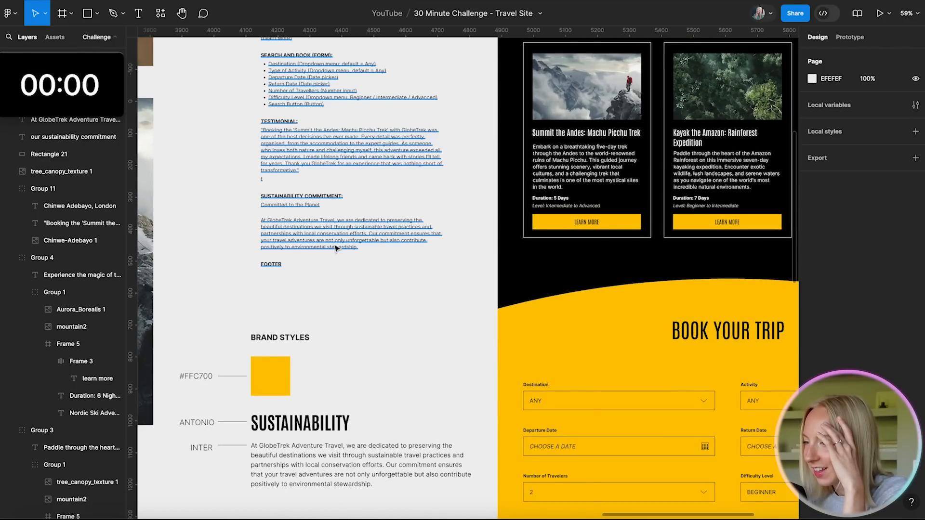
scroll(336, 249, up, 3)
scroll(341, 248, down, 6)
scroll(682, 323, up, 2)
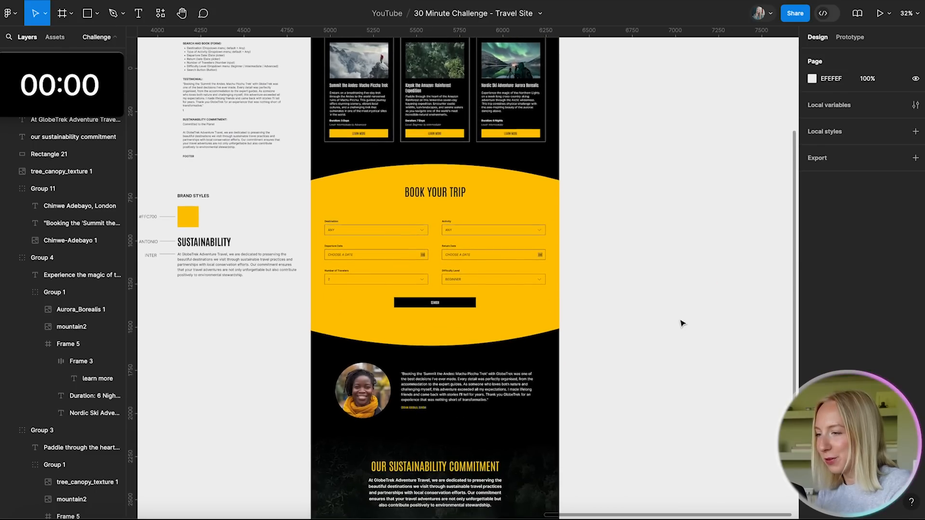
scroll(597, 295, down, 3)
scroll(517, 433, down, 4)
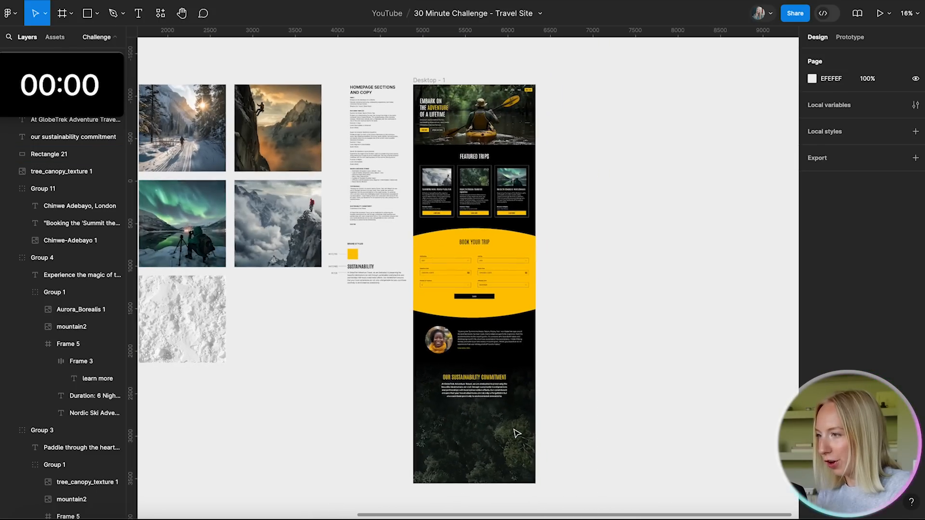
- Shorten the Desktop - 1 frame to a height of 3875 so it ends just below the sustainability paragraph
click(423, 80)
drag(468, 482, 476, 412)
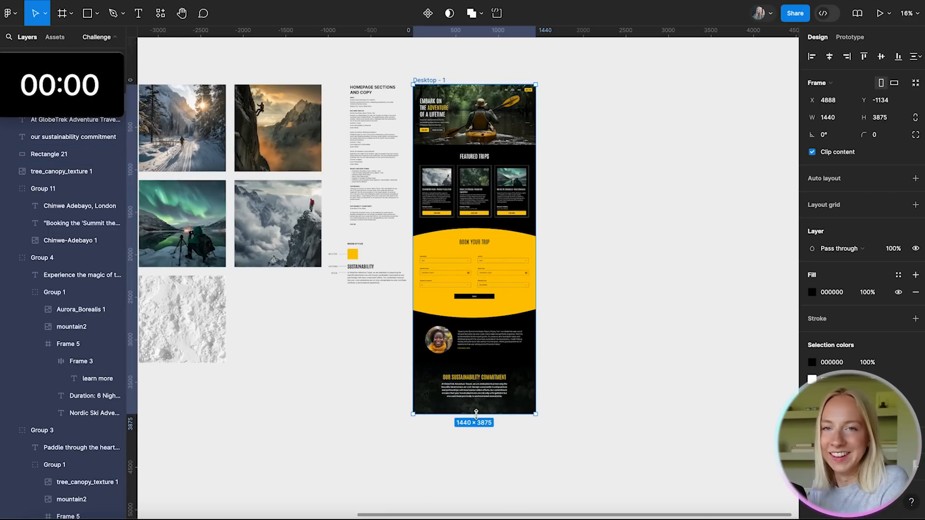
click(664, 403)
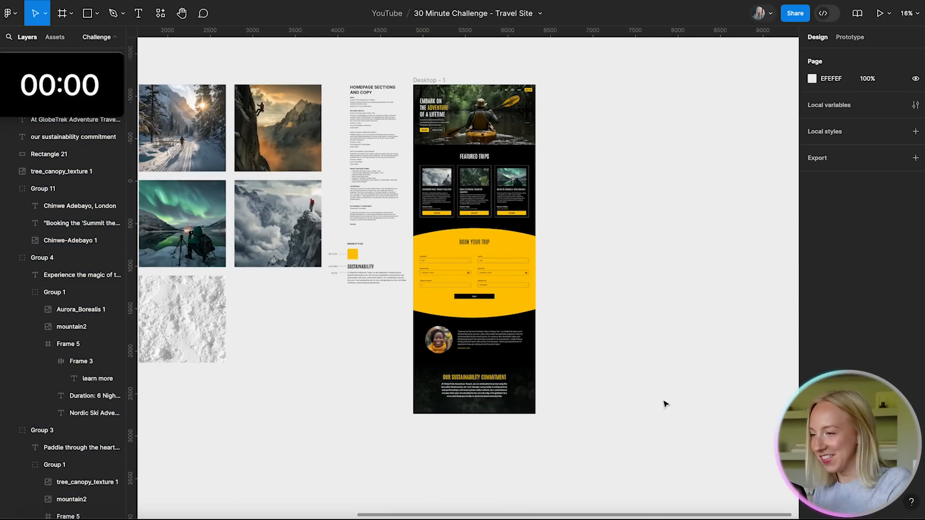
- Move the Desktop - 1 frame away from the copy notes to X 5609, Y -1139, and close the countdown timer
scroll(536, 351, up, 3)
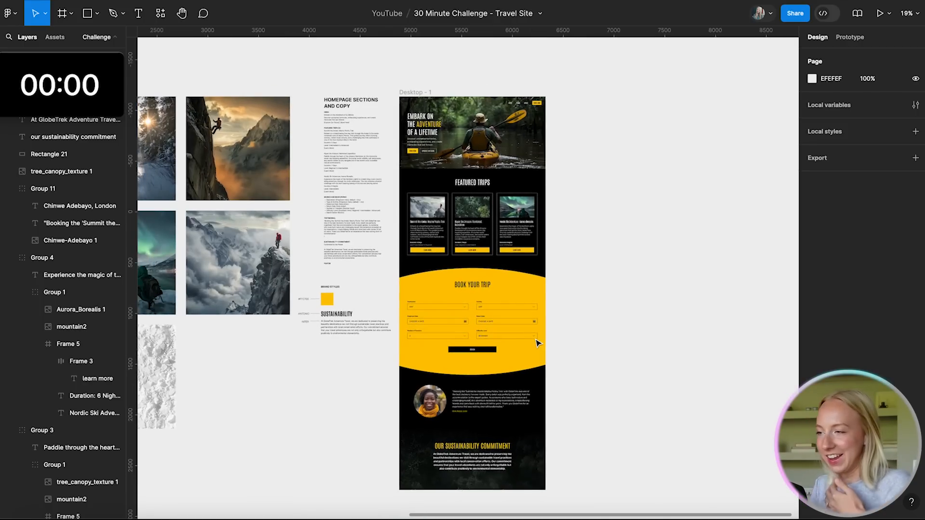
scroll(429, 175, up, 3)
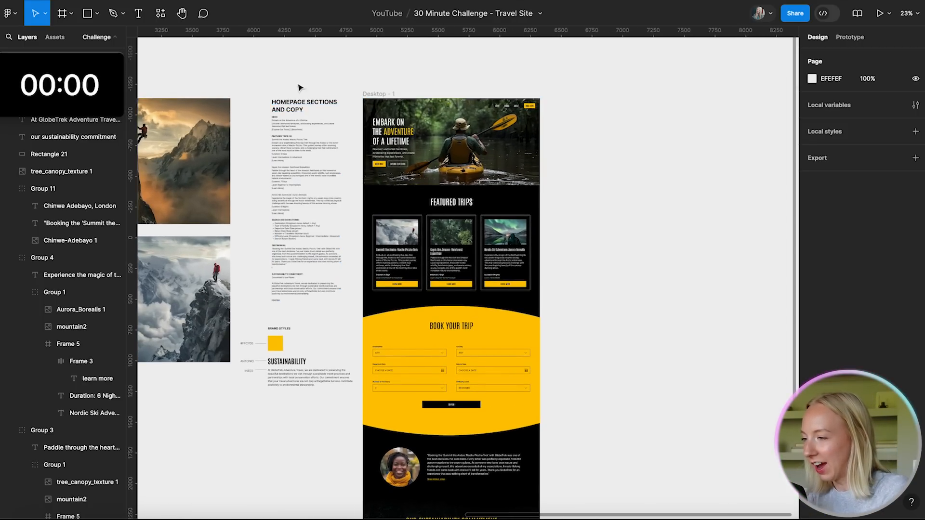
scroll(571, 202, up, 3)
drag(330, 62, 444, 64)
click(381, 93)
scroll(380, 93, right, 3)
scroll(380, 93, up, 1)
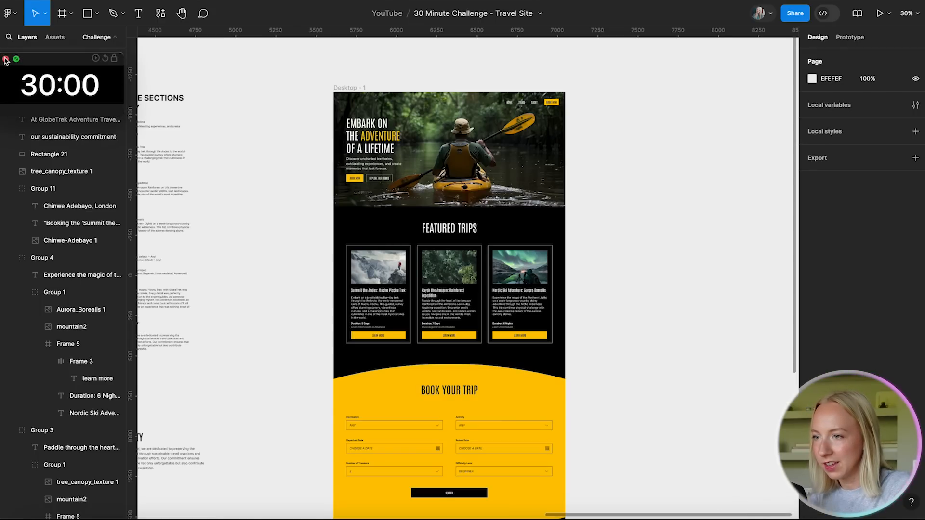
click(5, 59)
scroll(656, 228, left, 1)
- Keep the Desktop - 1 frame's overflow at No scrolling and set the prototype device to Custom size
click(352, 90)
click(851, 38)
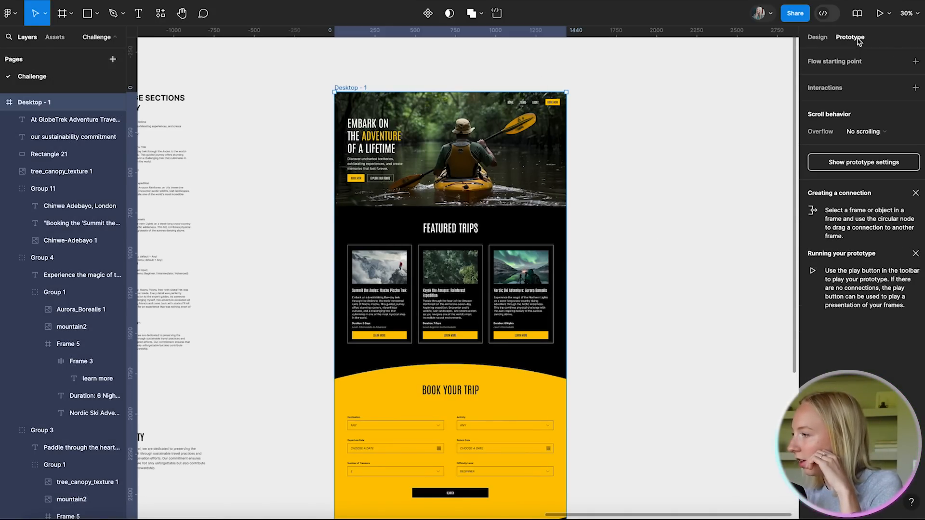
click(879, 134)
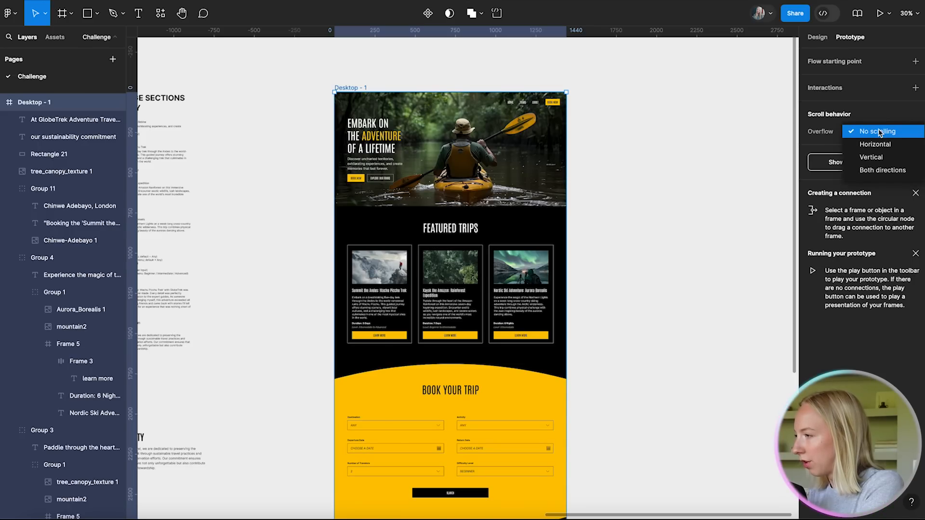
click(880, 133)
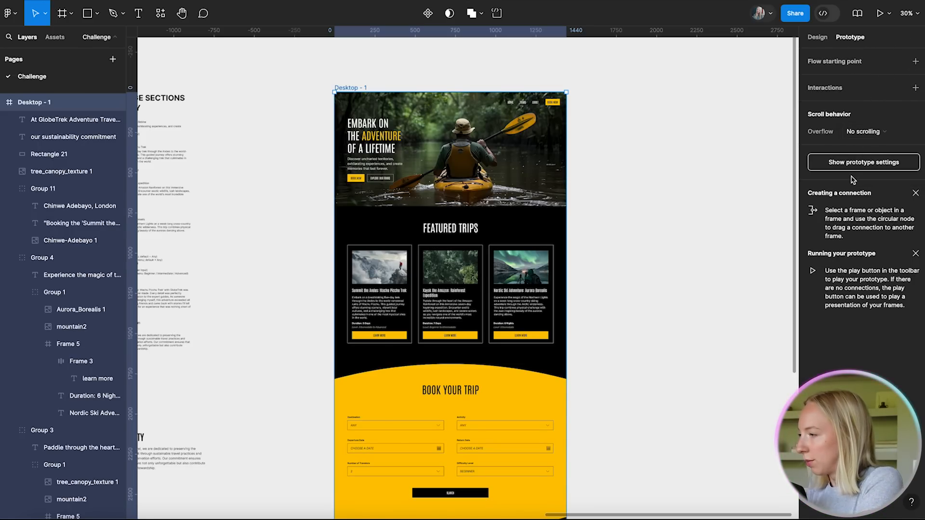
click(865, 163)
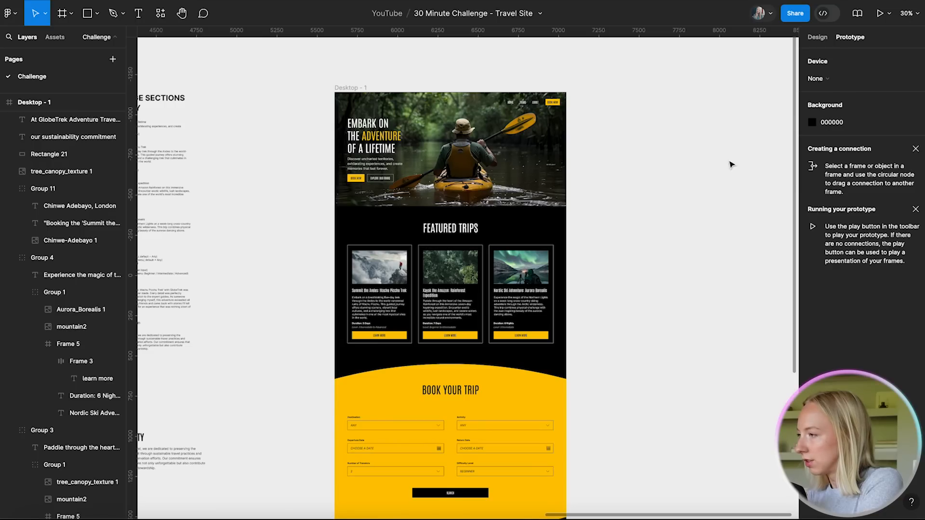
click(827, 80)
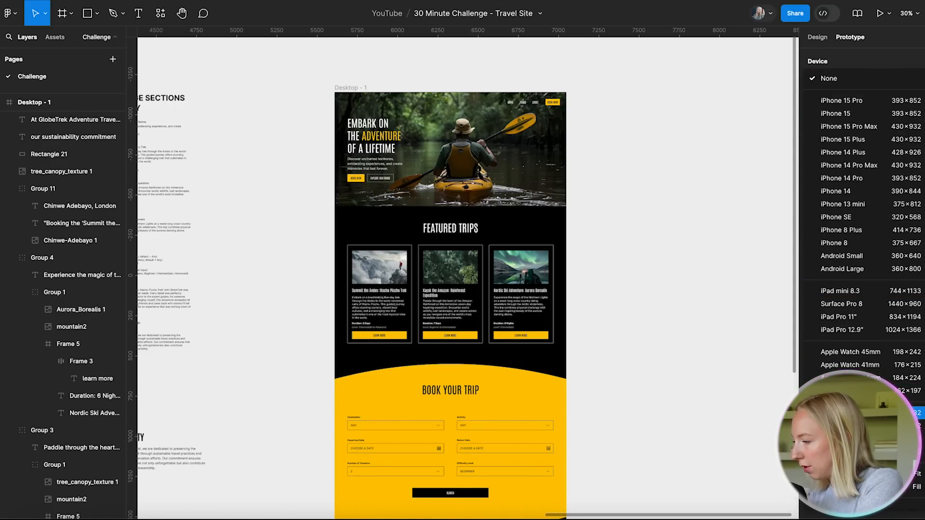
scroll(906, 413, down, 1)
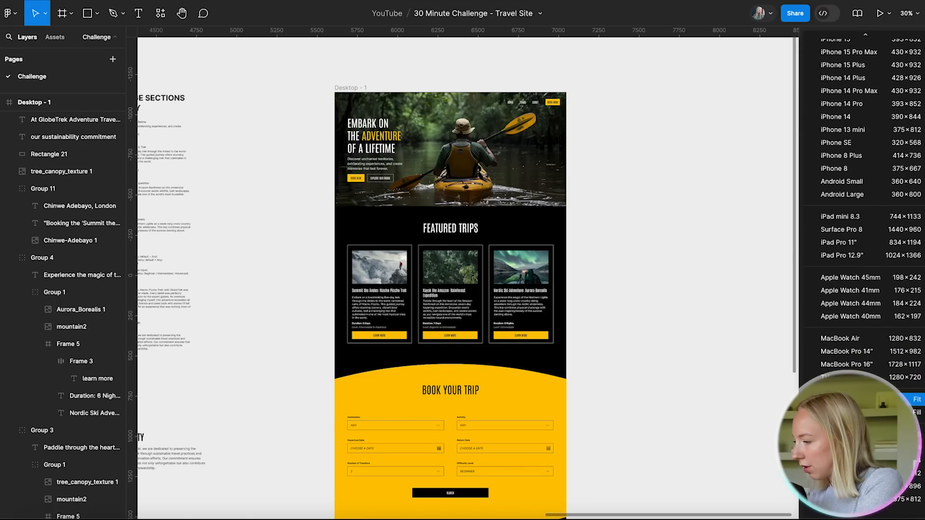
click(906, 413)
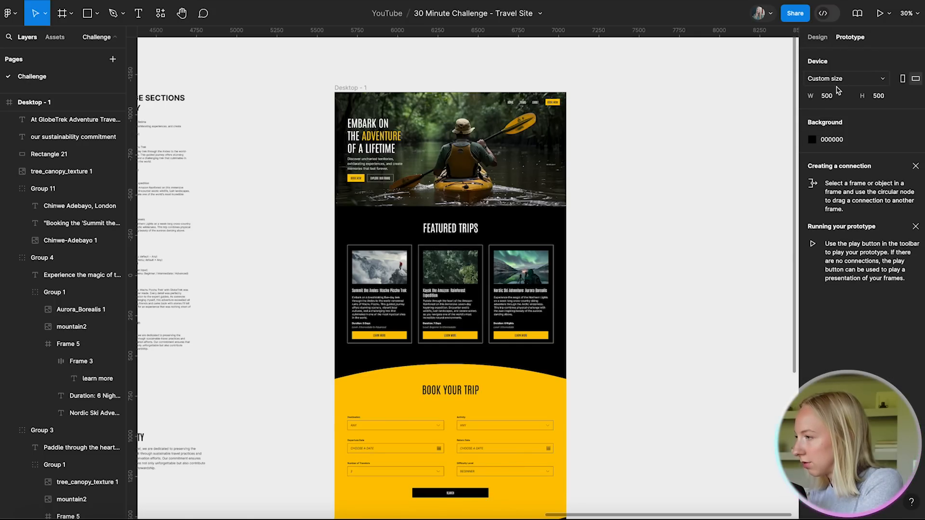
- Check the Desktop - 1 frame's dimensions and set the custom prototype device size to 1440 wide by 800 high
click(357, 88)
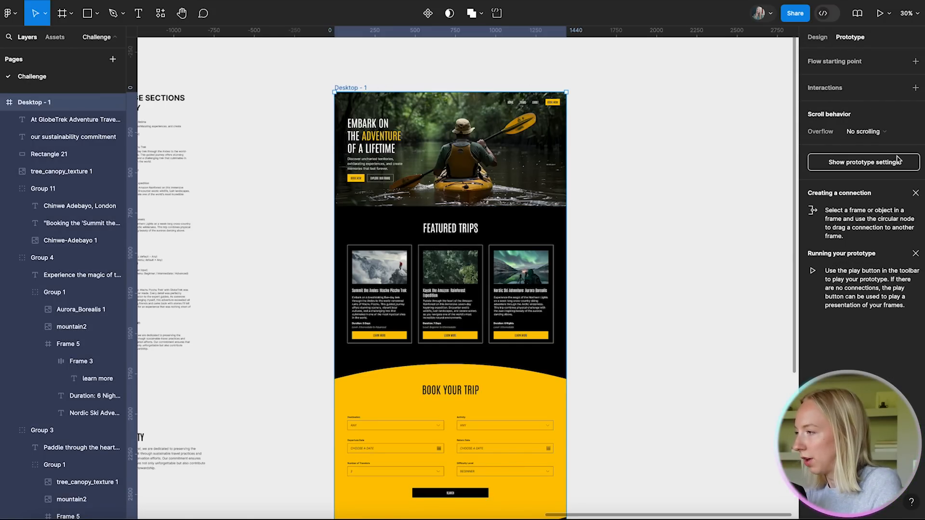
click(818, 38)
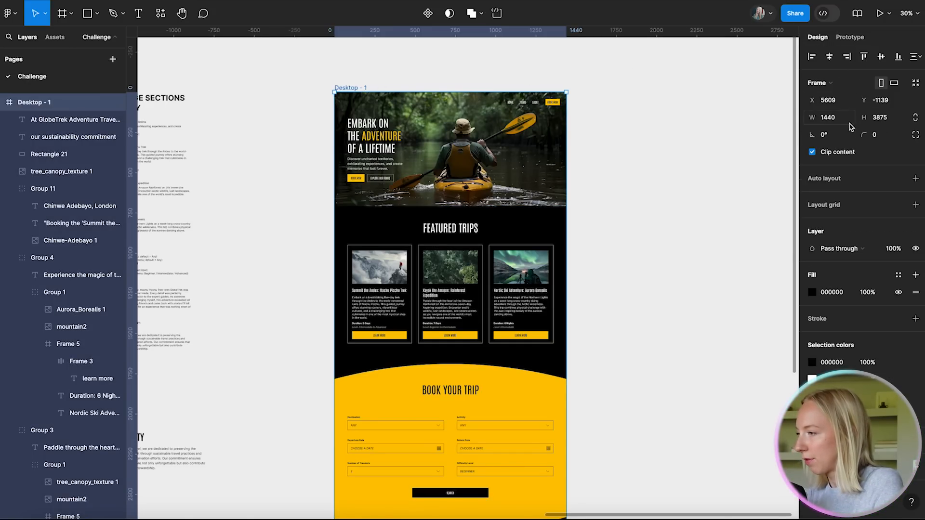
click(649, 97)
click(347, 89)
click(850, 37)
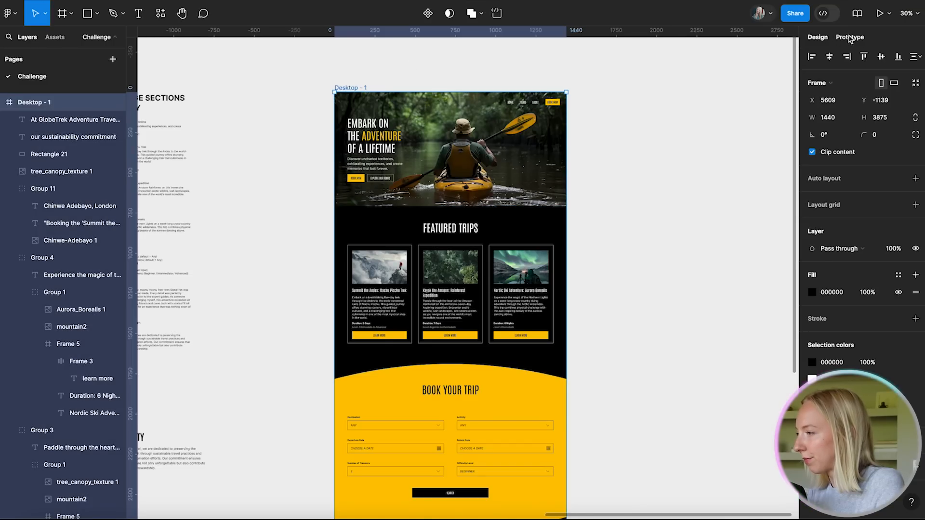
click(888, 162)
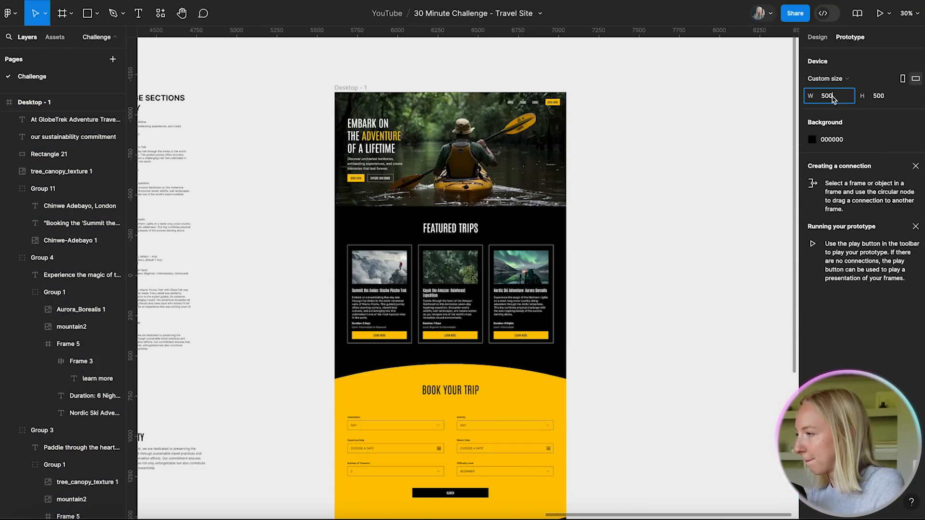
click(886, 98)
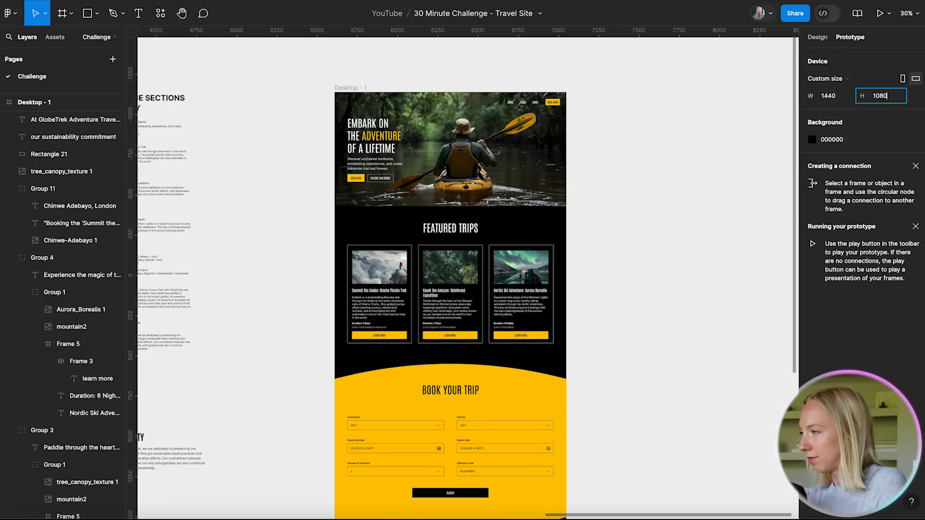
key(Return)
text(0)
key(Return)
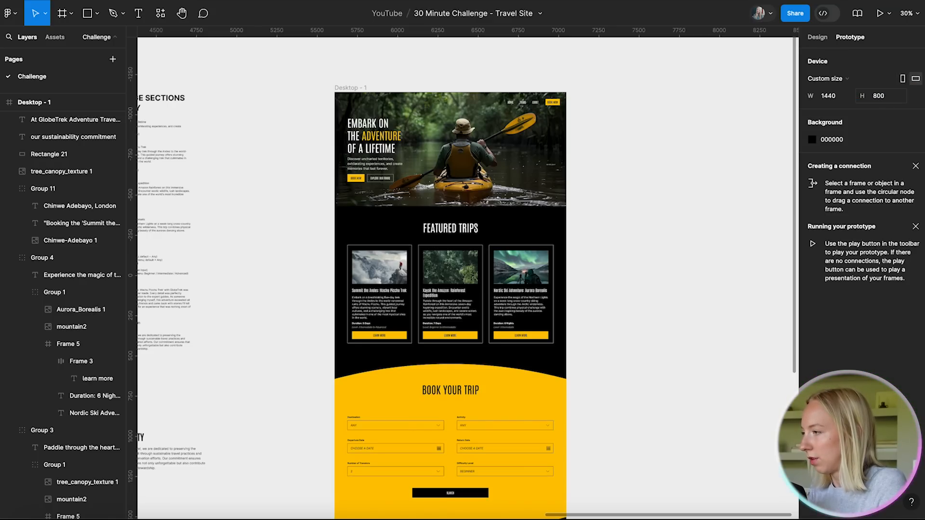
- Set the Desktop - 1 frame's scroll overflow to Vertical
click(339, 88)
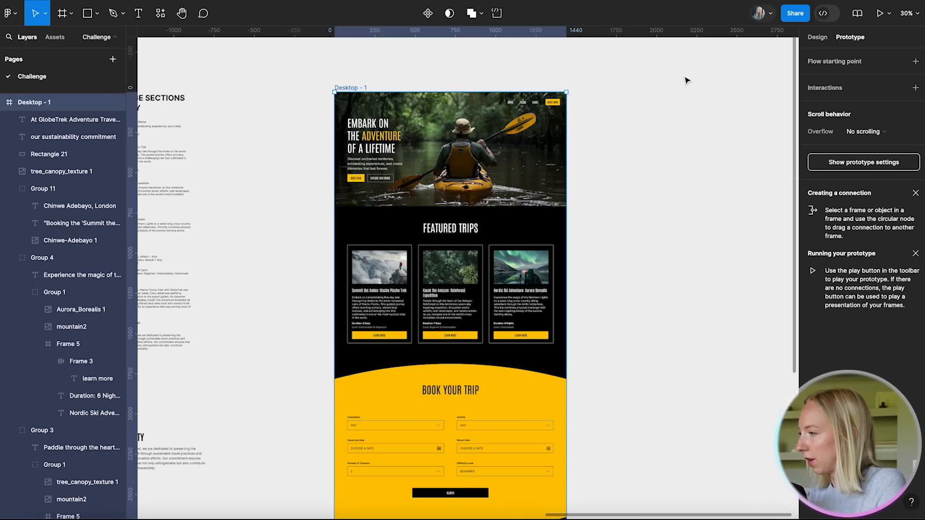
click(865, 132)
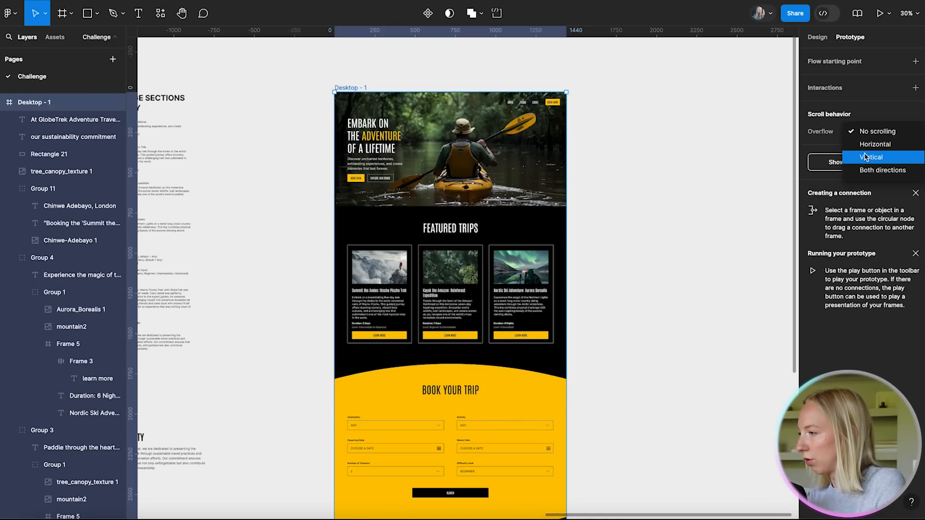
click(867, 154)
click(701, 125)
- Present the Desktop - 1 prototype and review the homepage from the hero down to the sustainability section
click(357, 88)
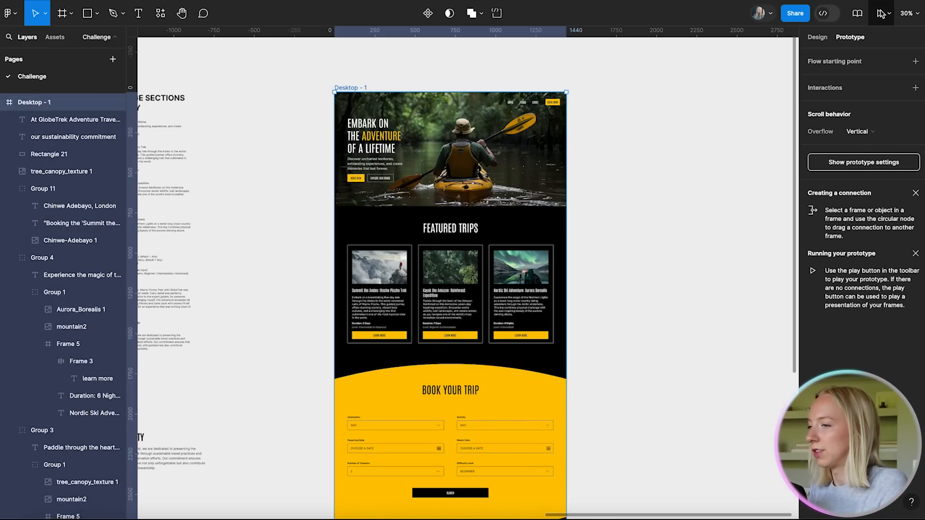
click(881, 14)
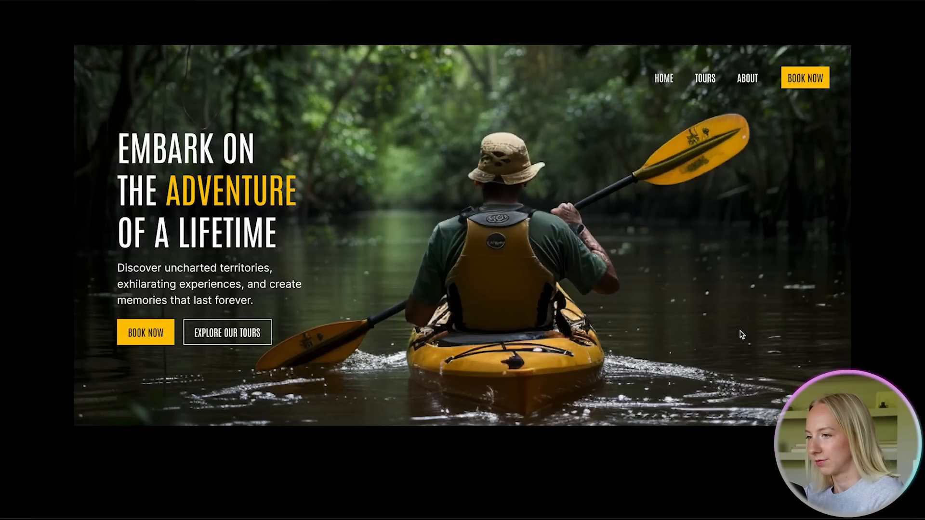
scroll(742, 335, down, 5)
scroll(741, 335, down, 3)
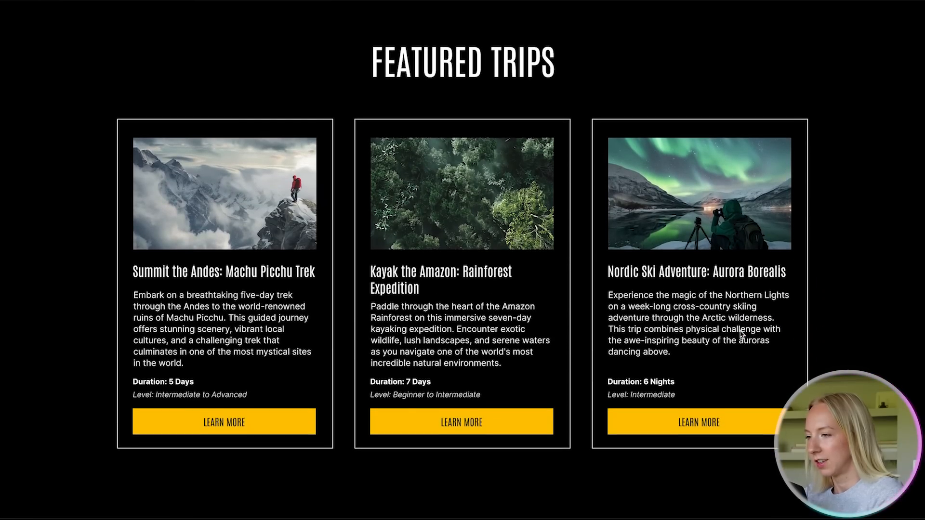
scroll(742, 333, down, 6)
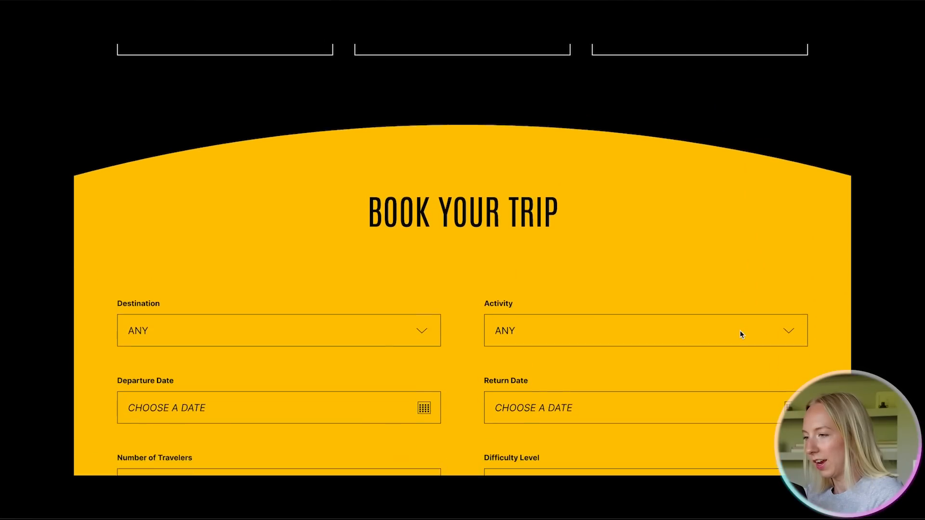
scroll(741, 334, down, 5)
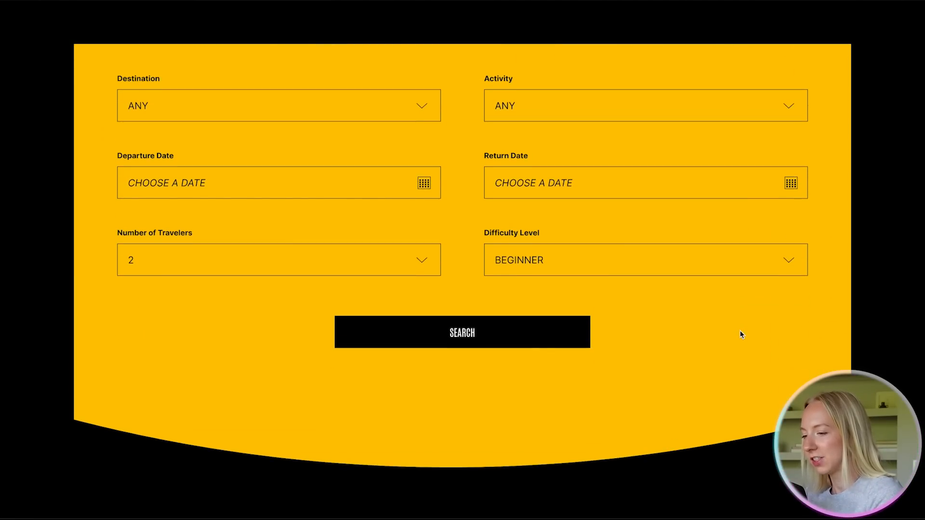
scroll(741, 335, down, 7)
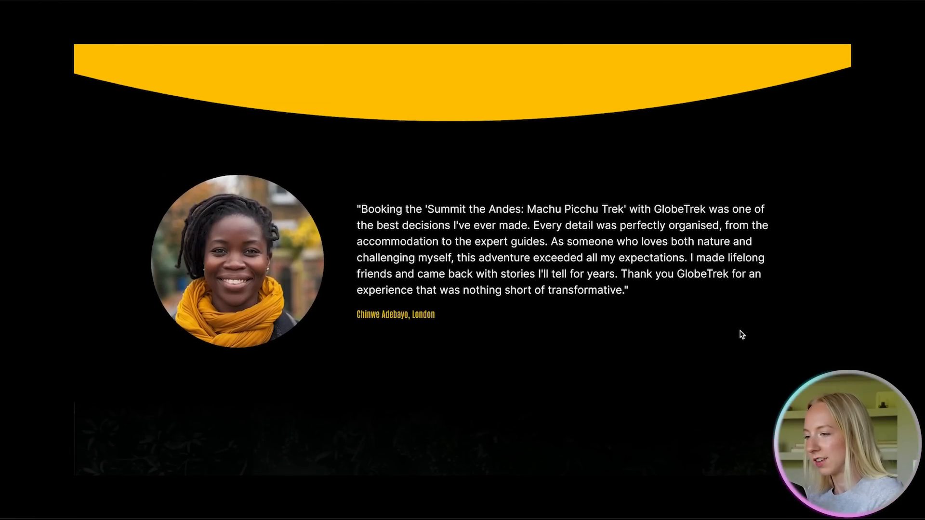
scroll(742, 335, down, 8)
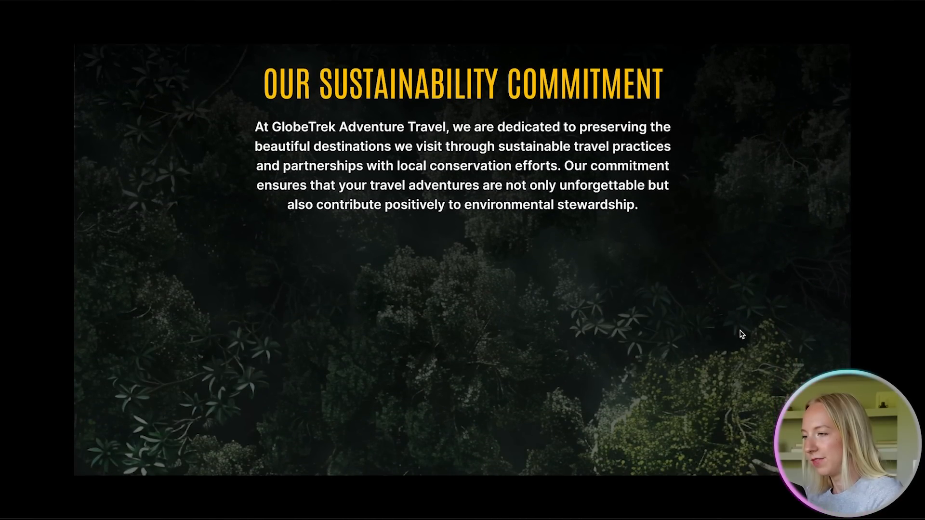
- Review the presented homepage back up through the testimonial, booking form and featured trips to the hero
scroll(742, 335, up, 5)
scroll(609, 214, up, 3)
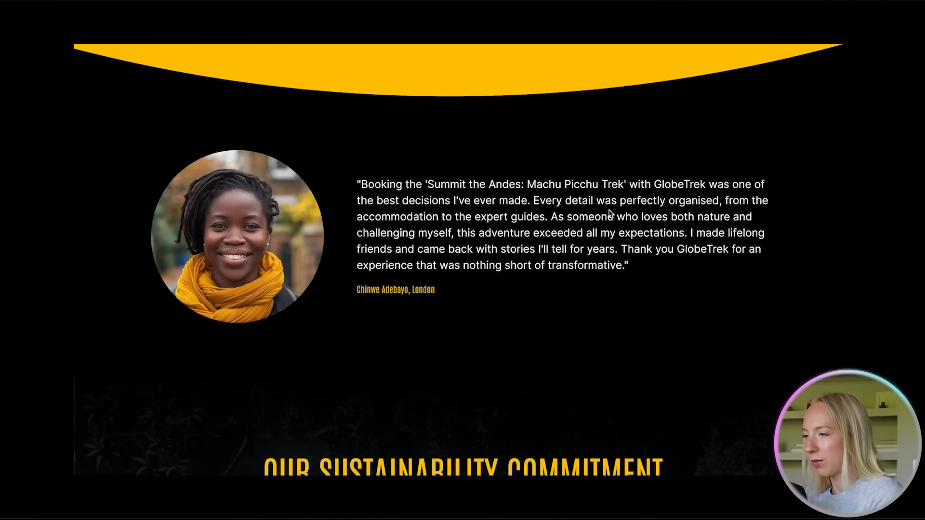
scroll(619, 211, down, 1)
scroll(555, 292, down, 4)
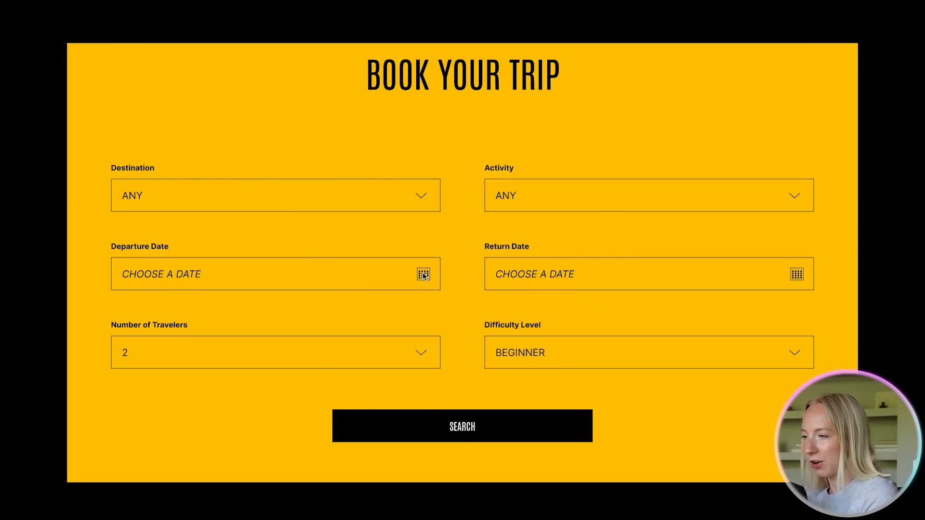
scroll(423, 273, up, 10)
scroll(422, 272, down, 4)
scroll(422, 272, up, 5)
scroll(424, 276, up, 7)
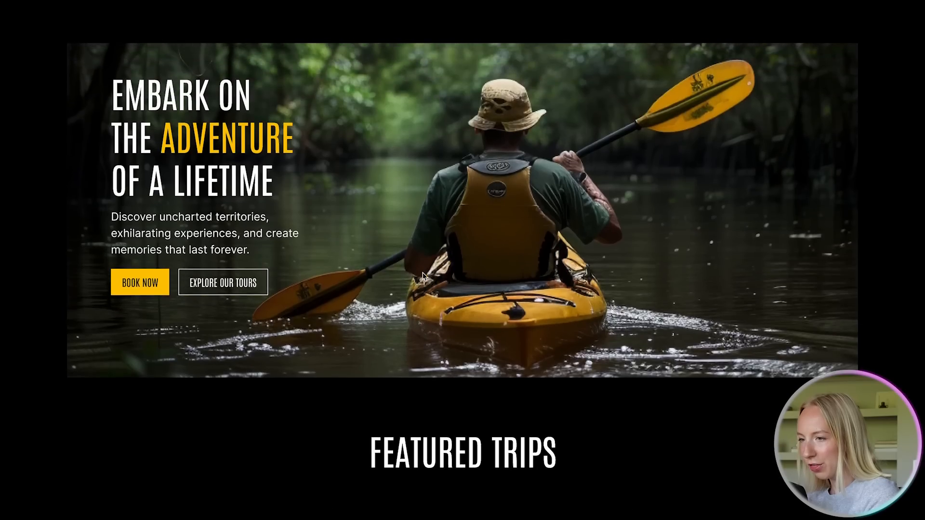
scroll(424, 276, up, 5)
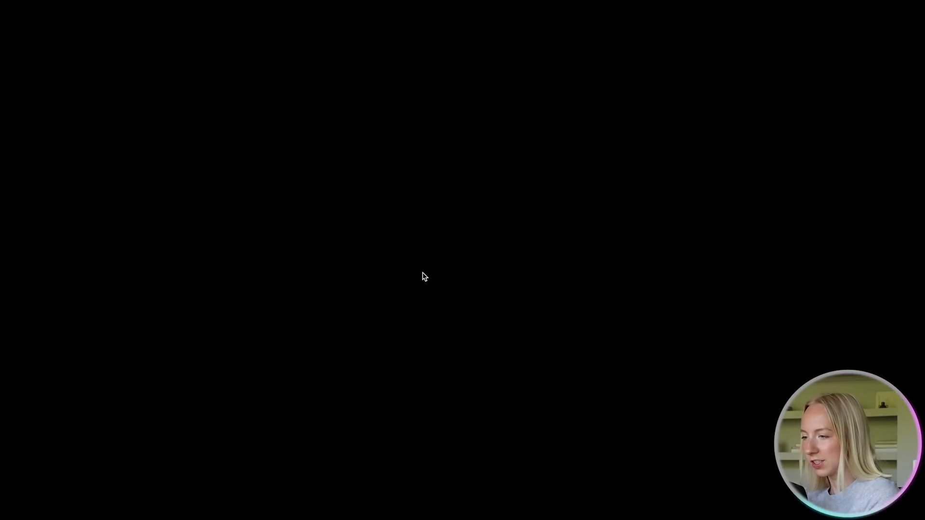